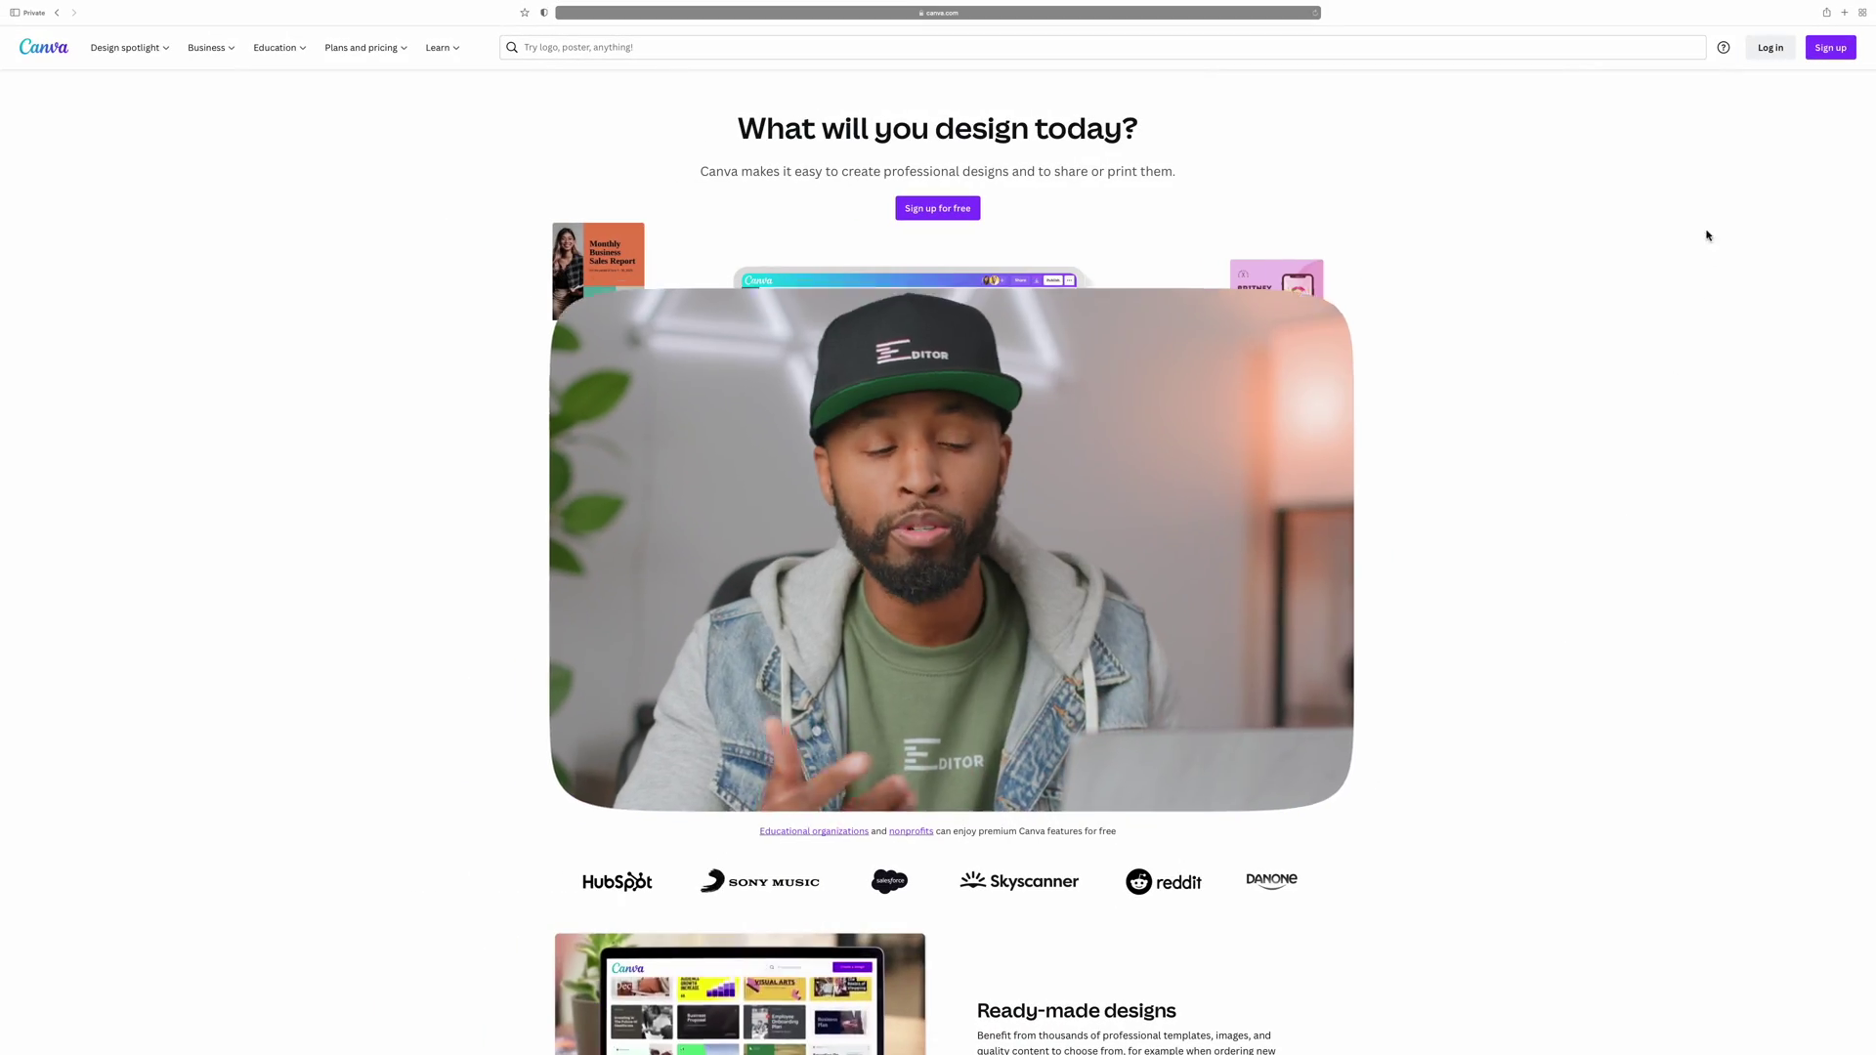
{"action": "left_click", "coordinate": [1772, 47]}
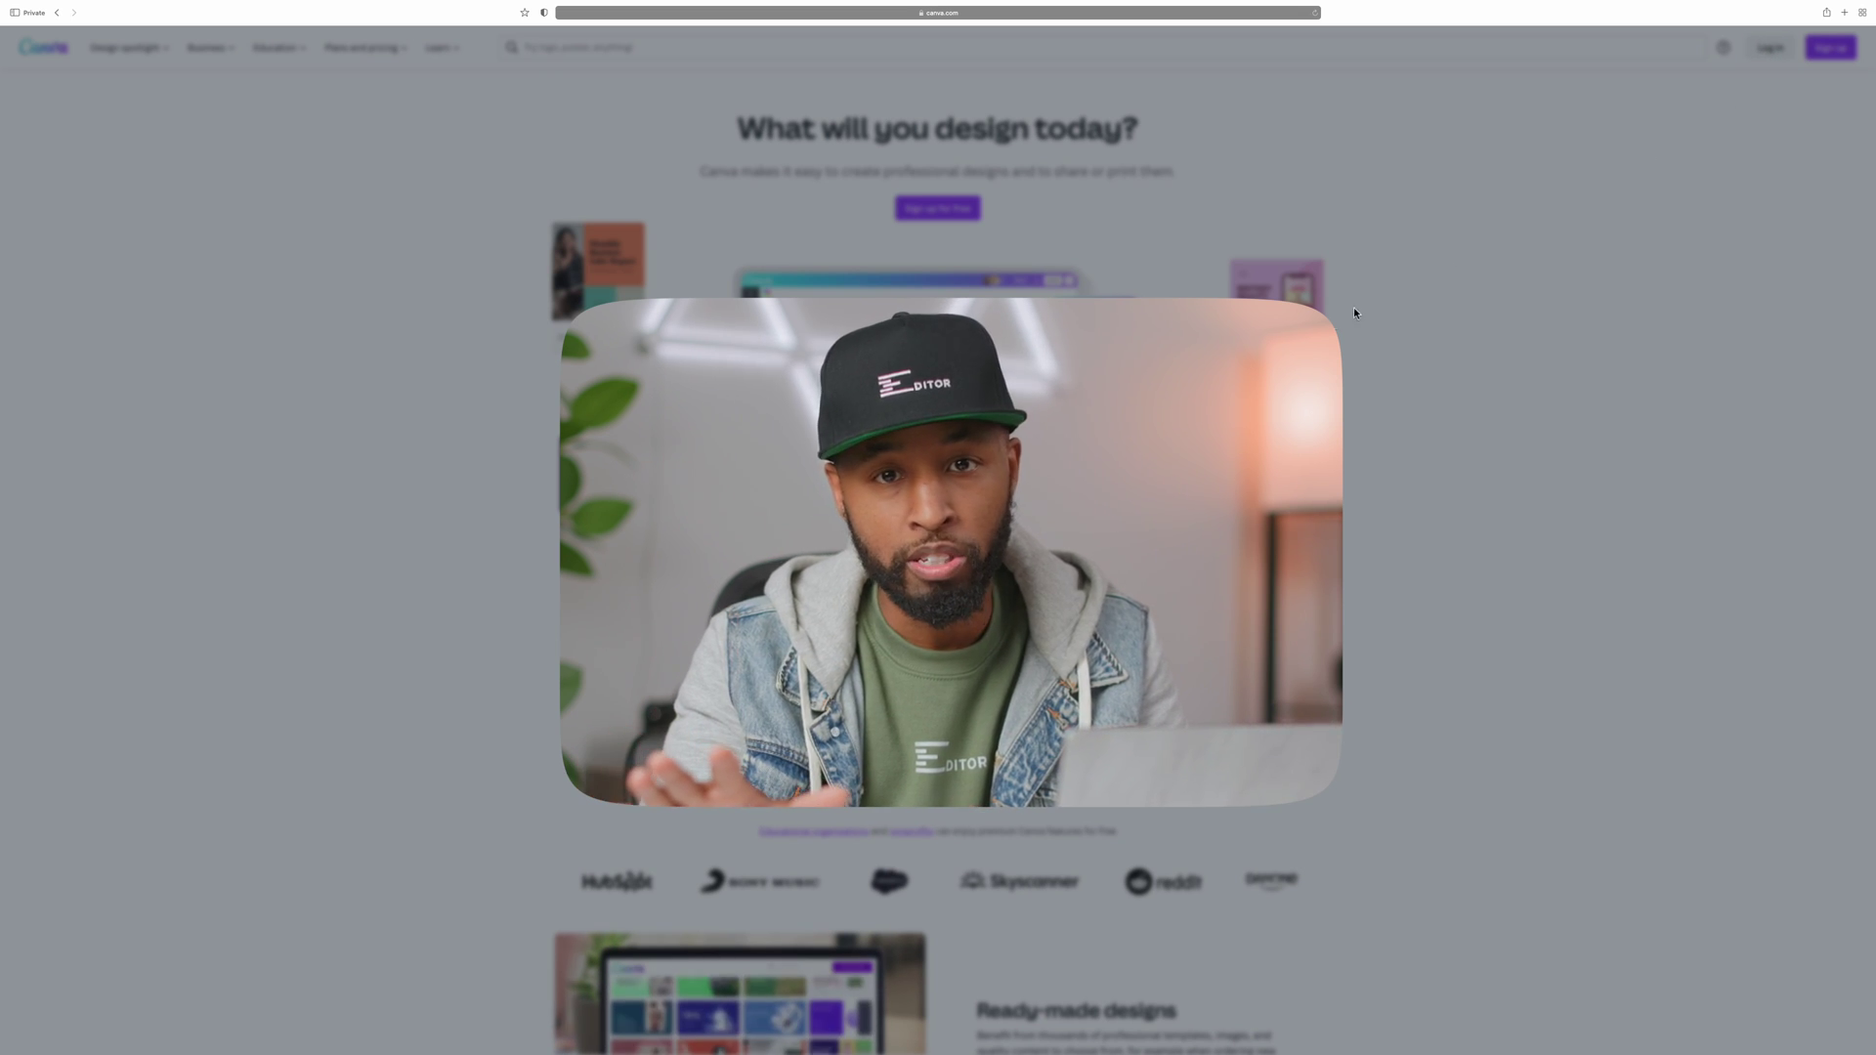
{"action": "left_click", "coordinate": [1235, 238]}
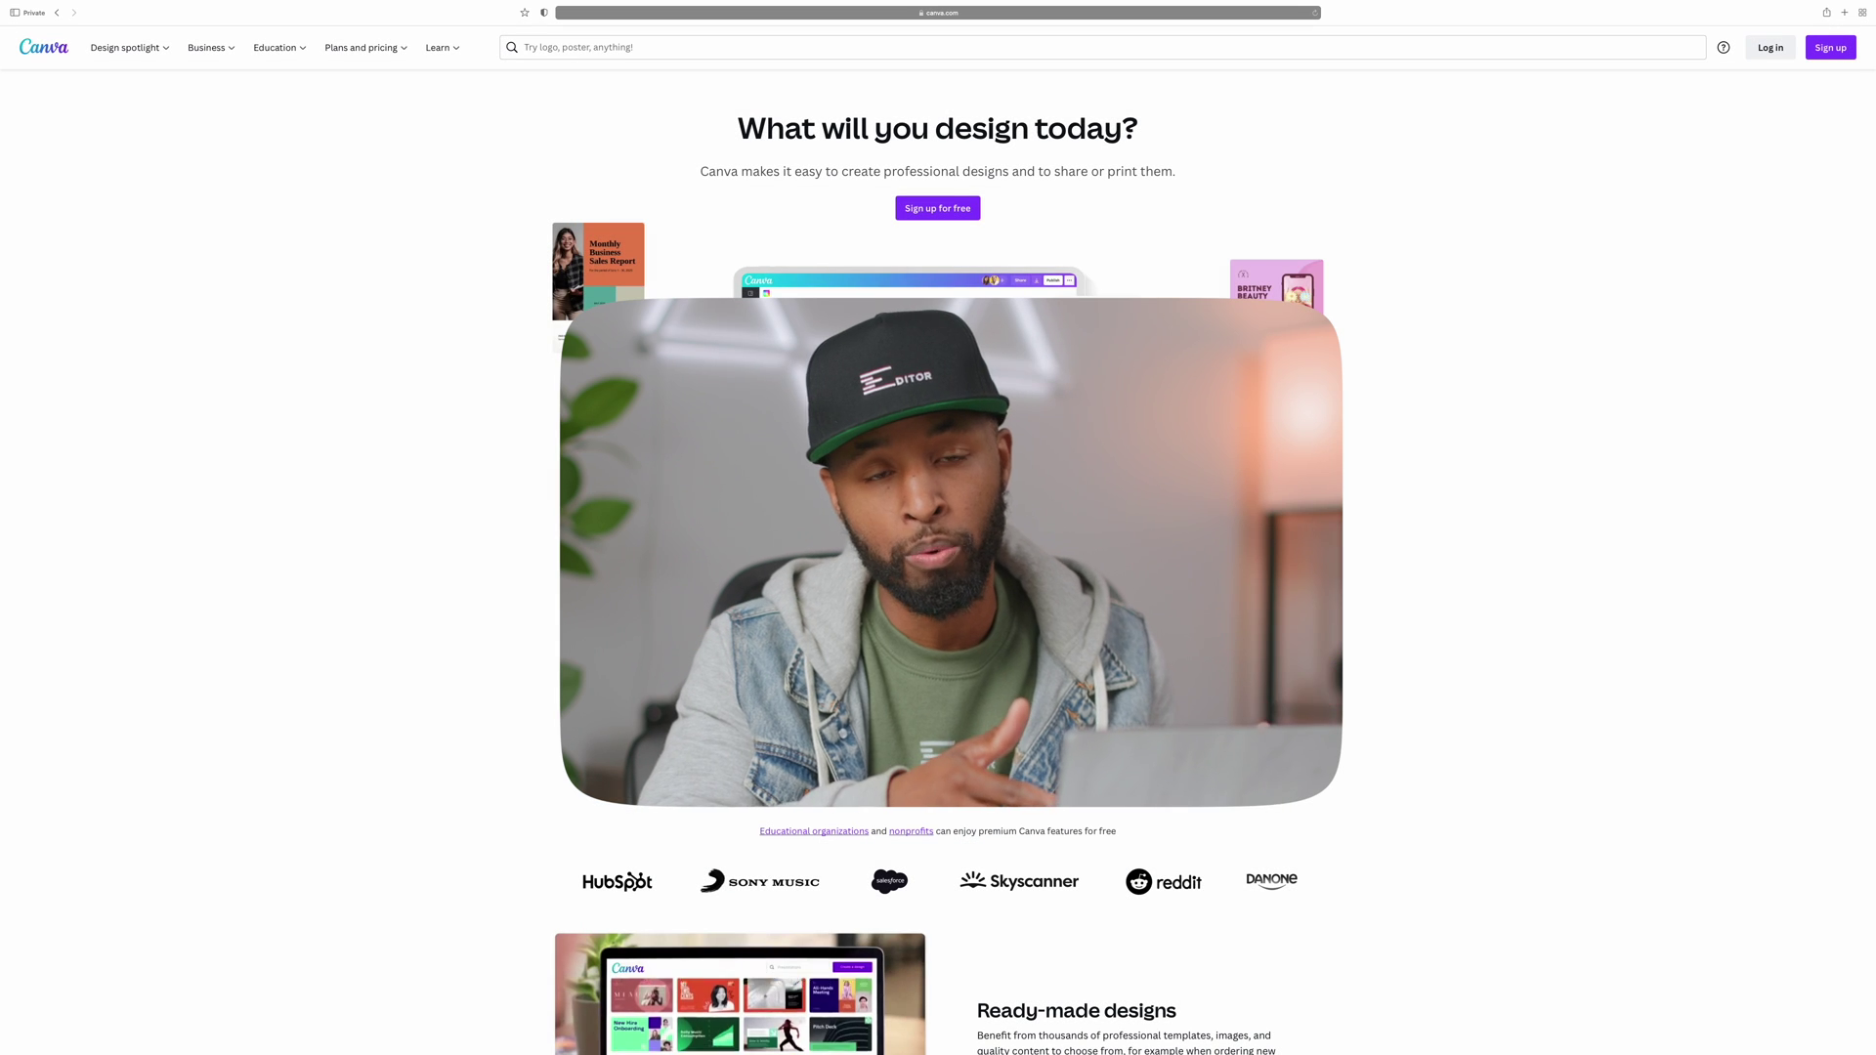
{"action": "mouse_move", "coordinate": [1403, 3]}
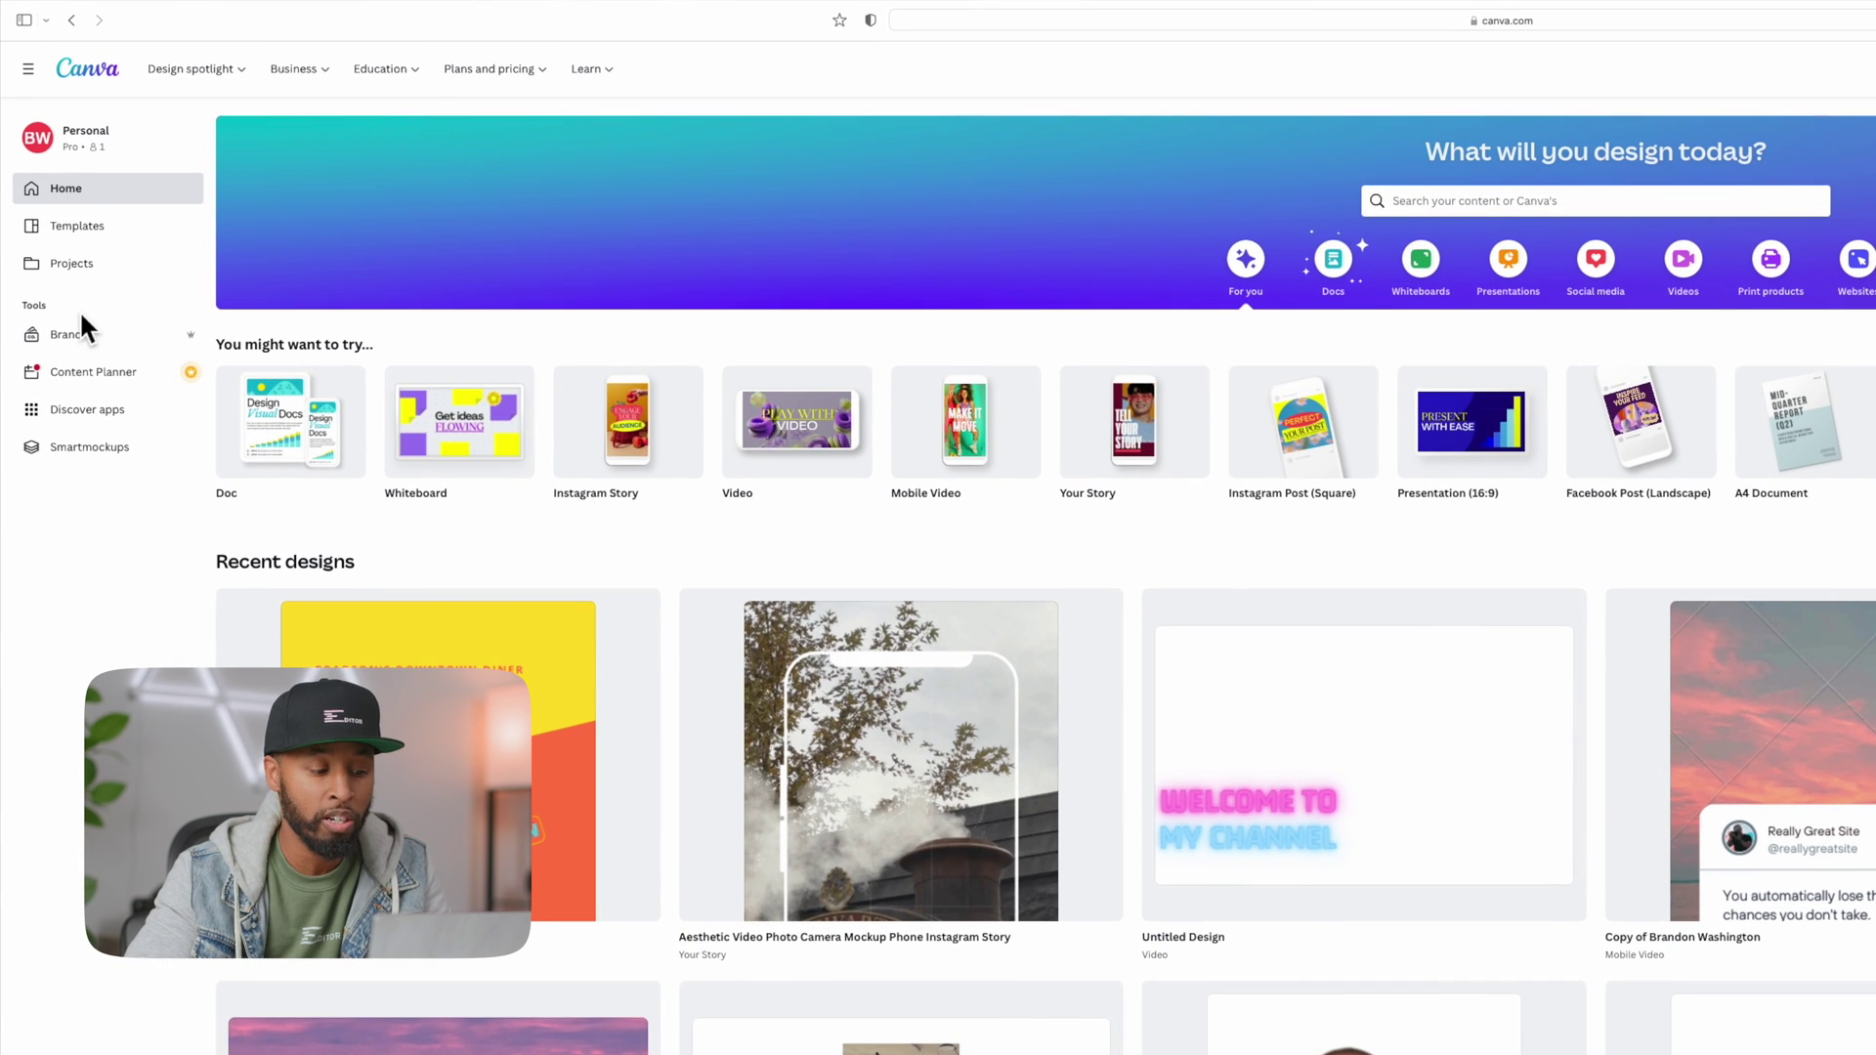
Go to the Brand section and rename the untitled brand kit as "CFA Brand Kit".
{"action": "left_click", "coordinate": [78, 332]}
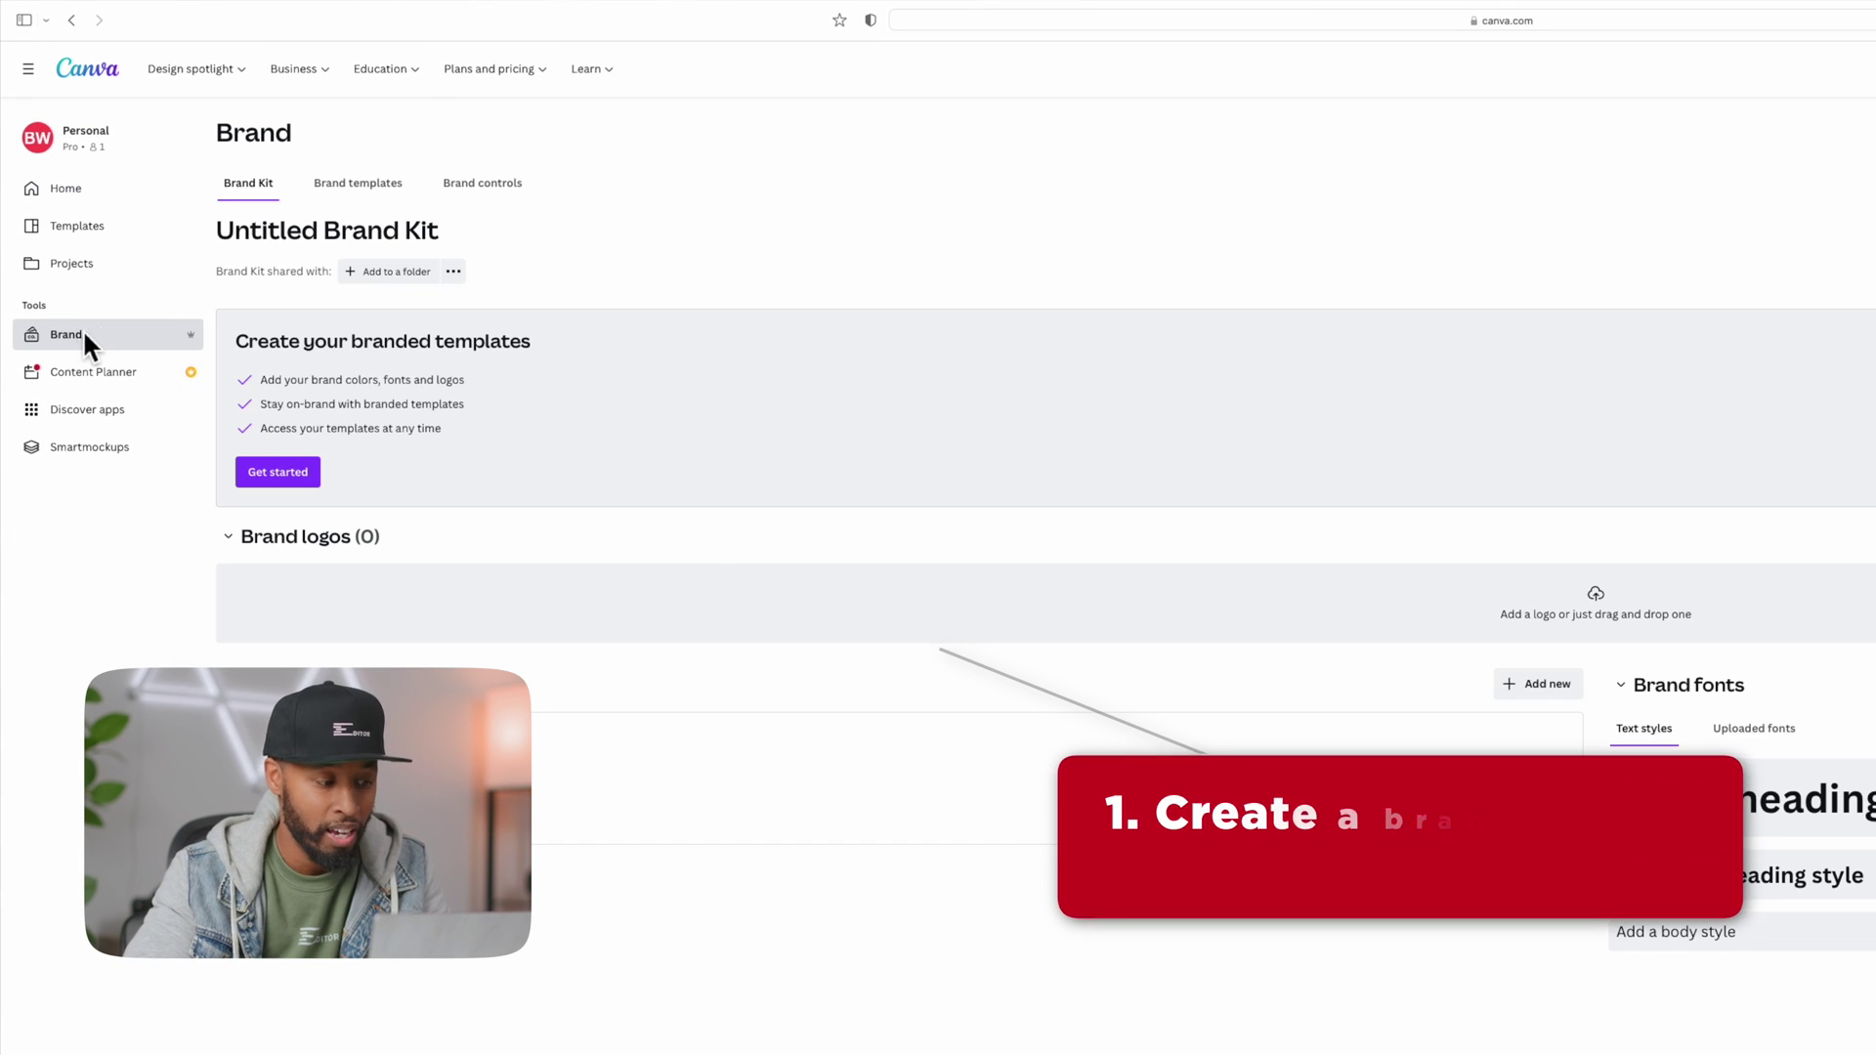
{"action": "left_click", "coordinate": [296, 234]}
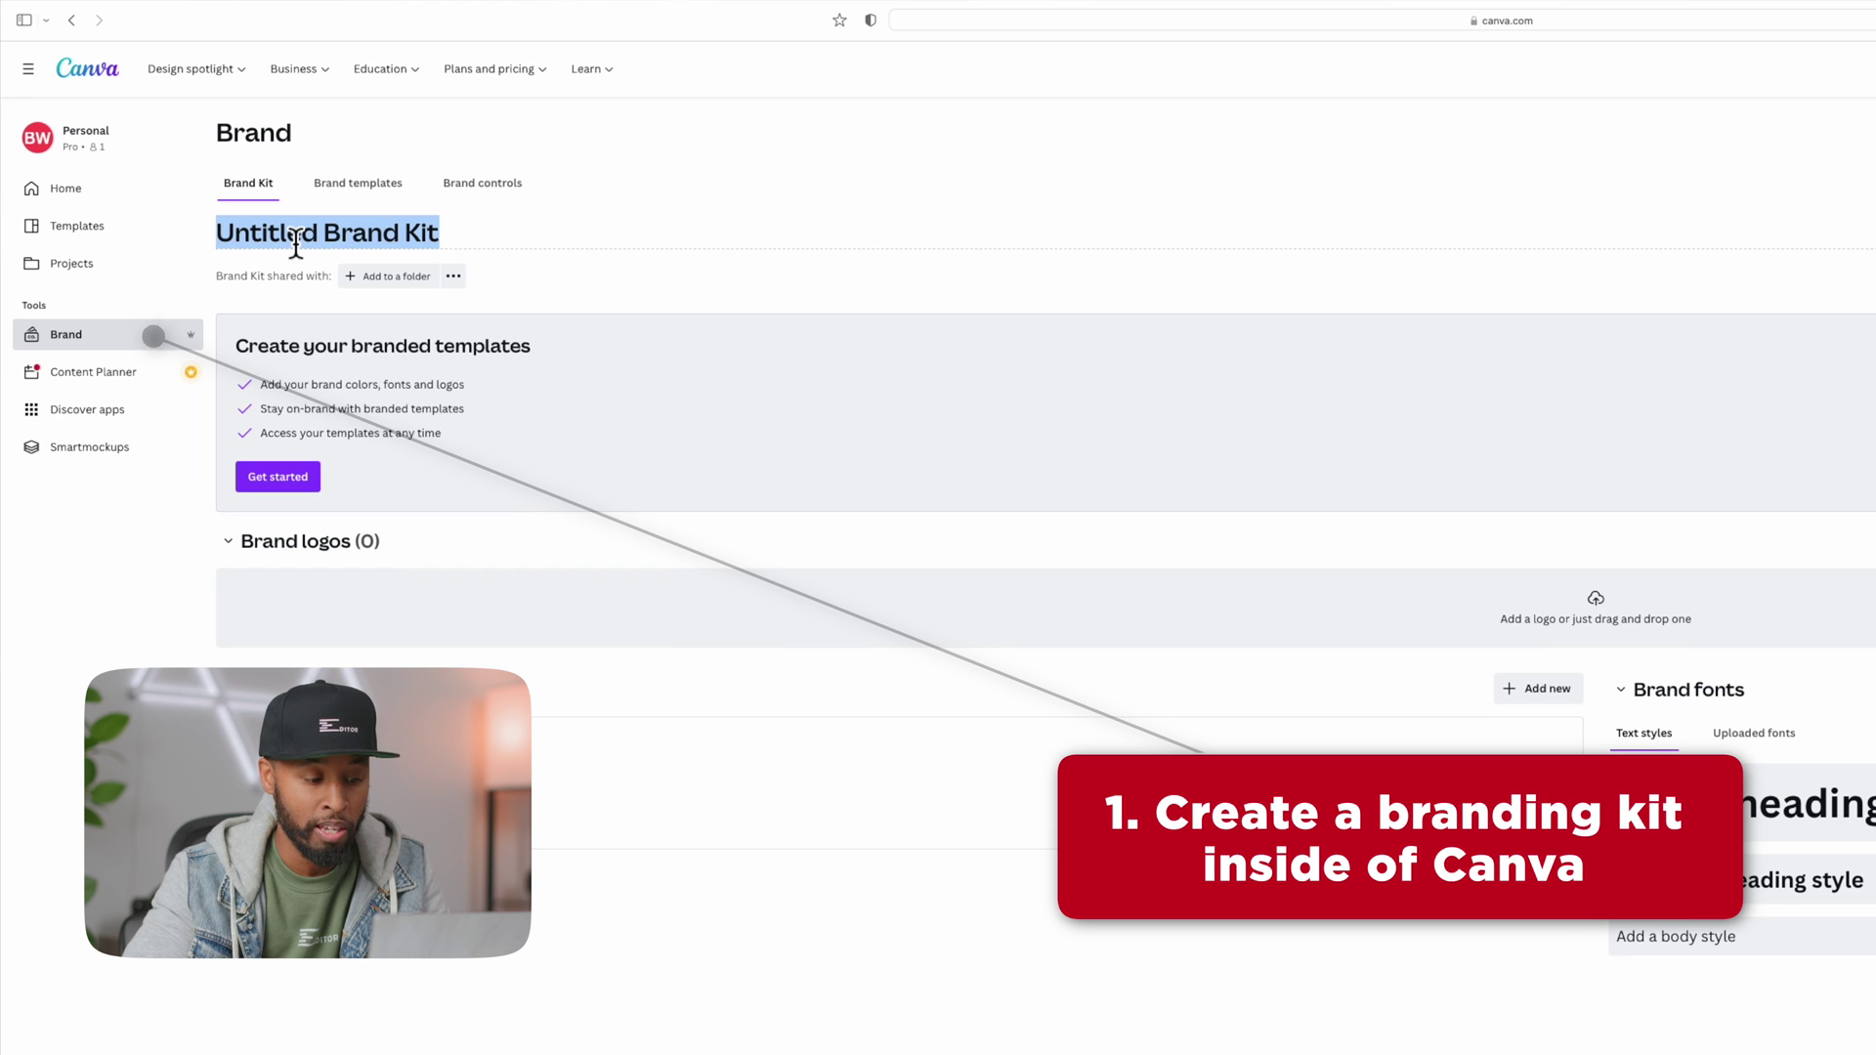
{"action": "type", "text": "CFA Brand Kit"}
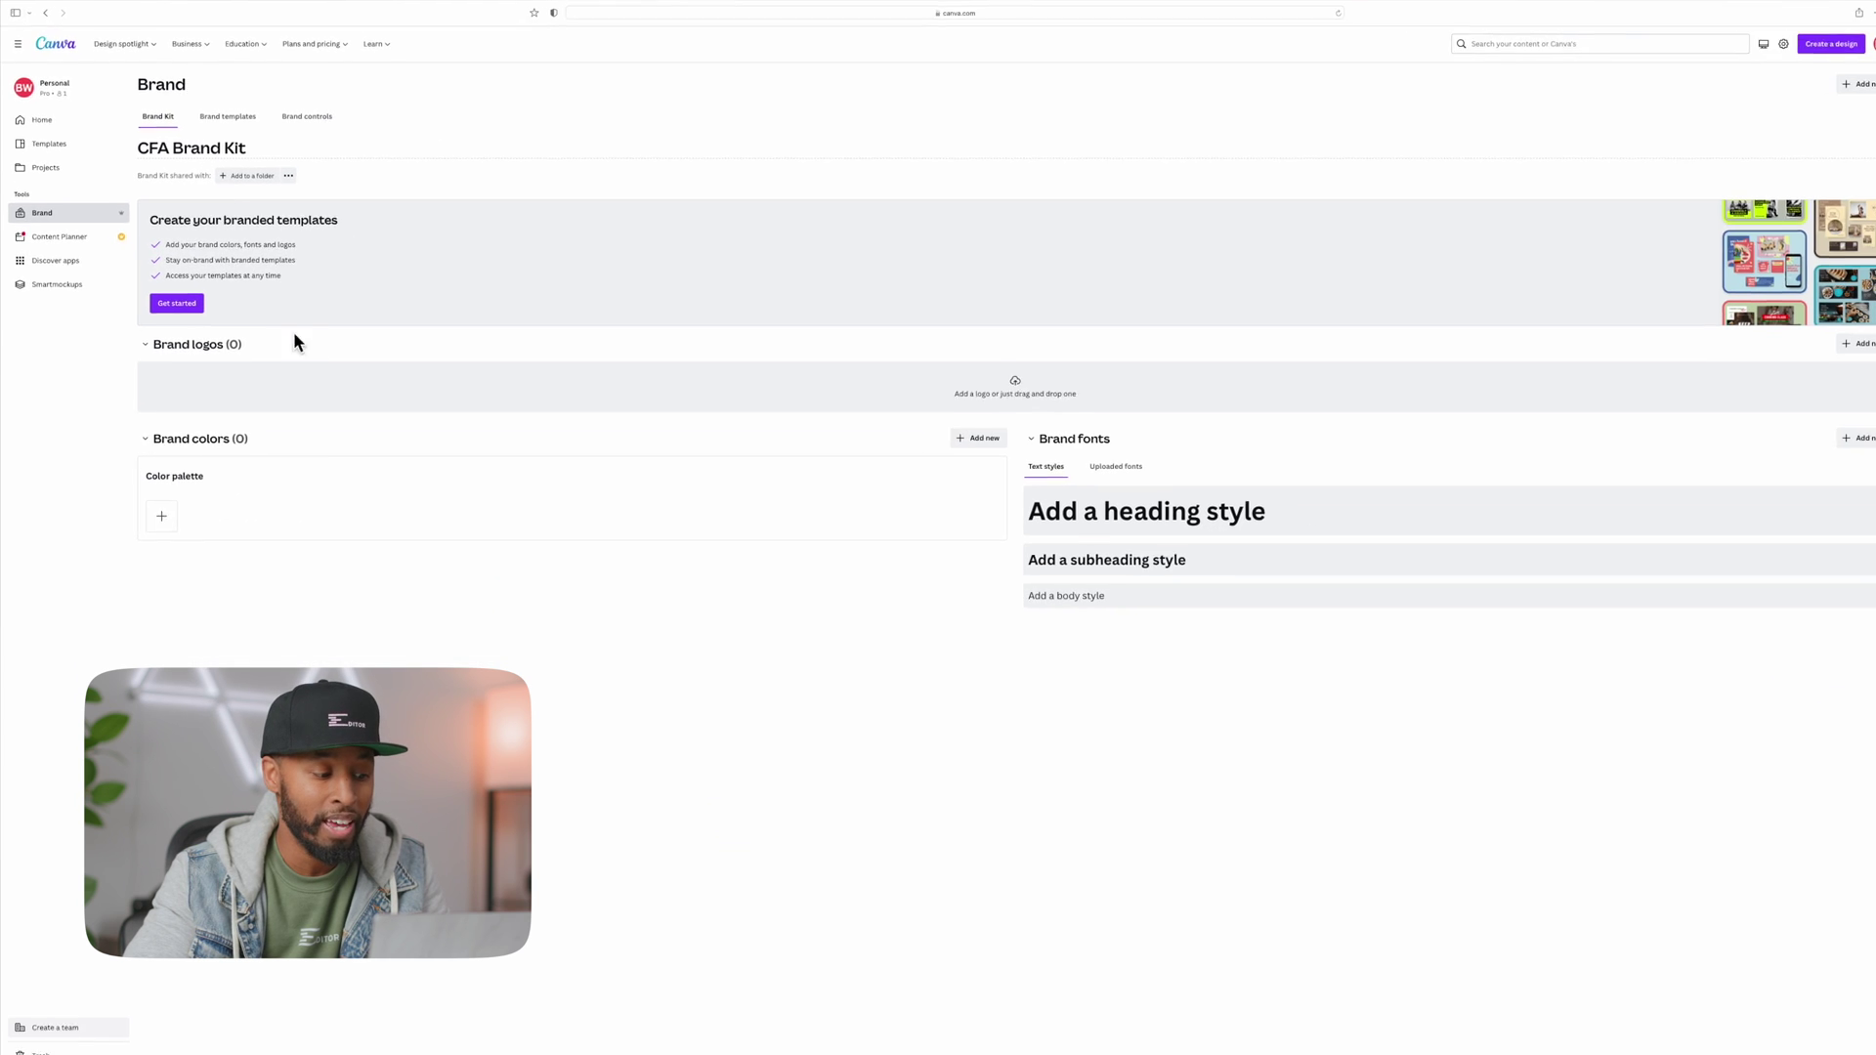
Upload BWM_CFA_AppIcon.png from the Canva Branding folder on the Desktop as a brand logo.
{"action": "left_click", "coordinate": [409, 600]}
{"action": "left_click", "coordinate": [796, 603]}
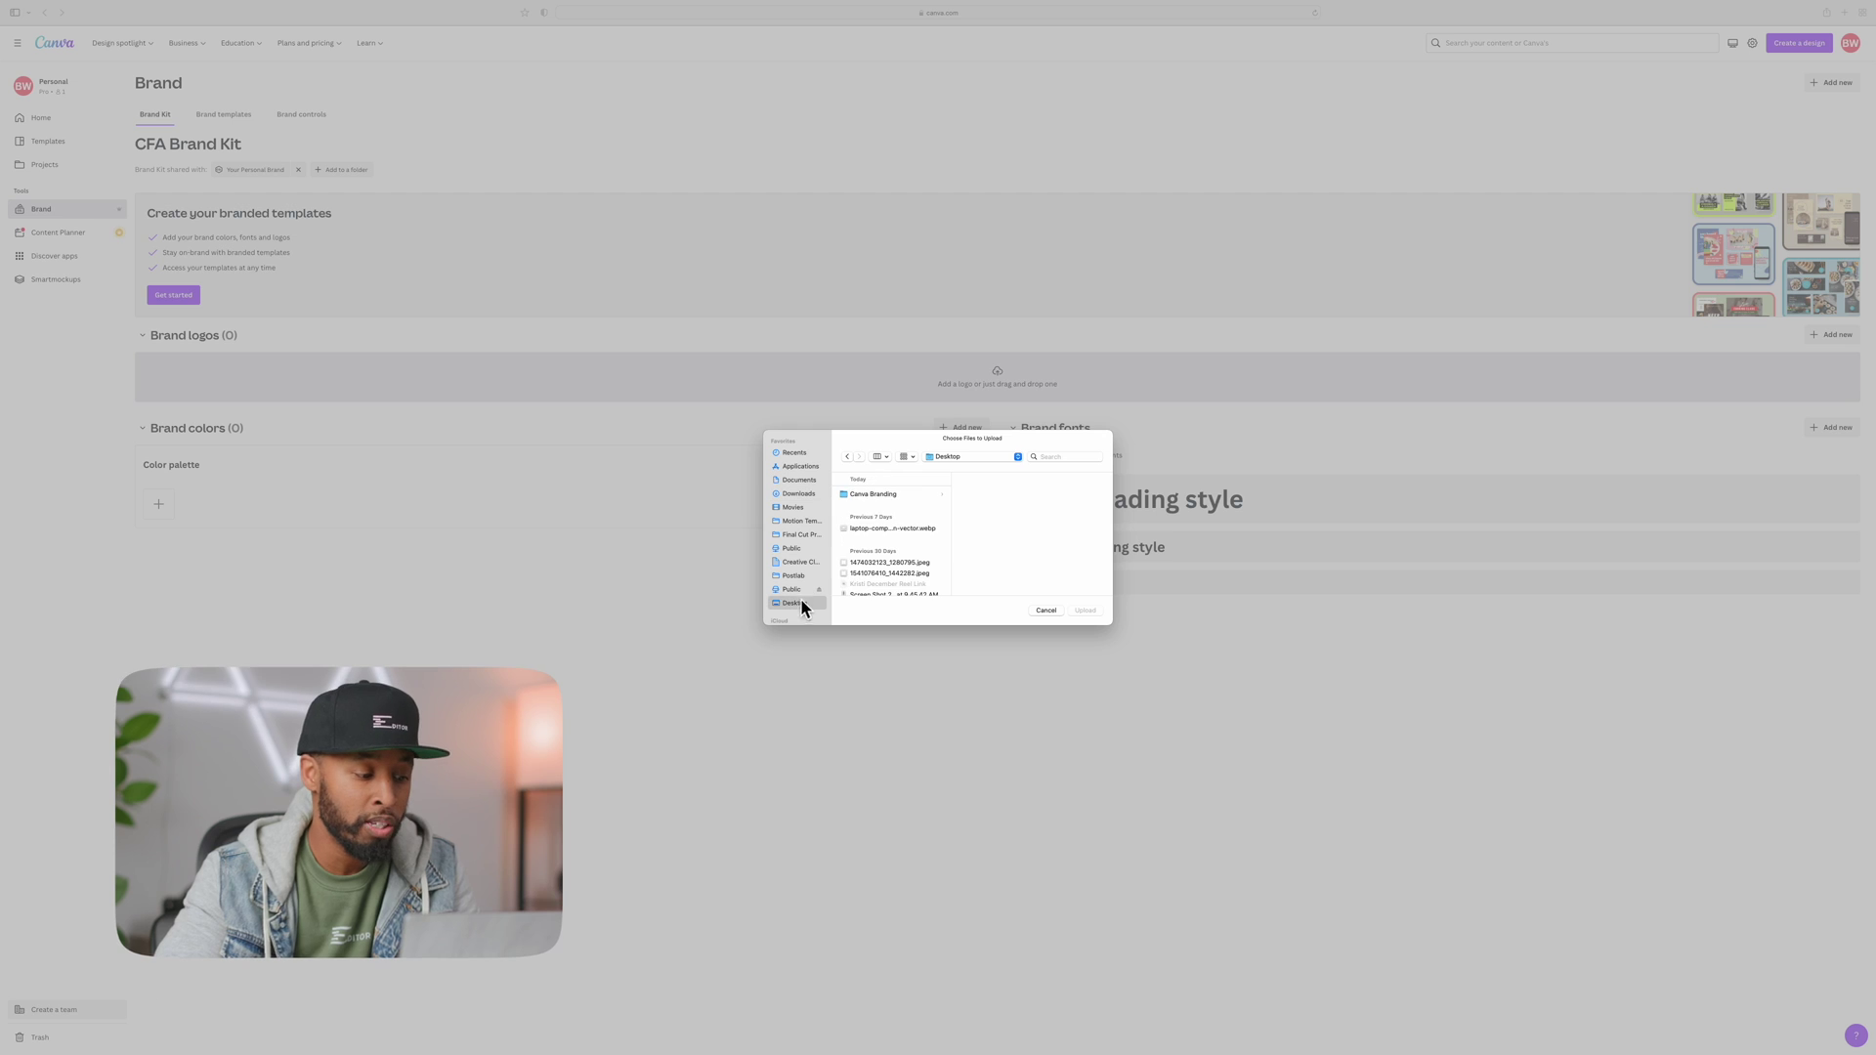
{"action": "left_click", "coordinate": [885, 493]}
{"action": "left_click", "coordinate": [1022, 496]}
{"action": "left_click", "coordinate": [1084, 611]}
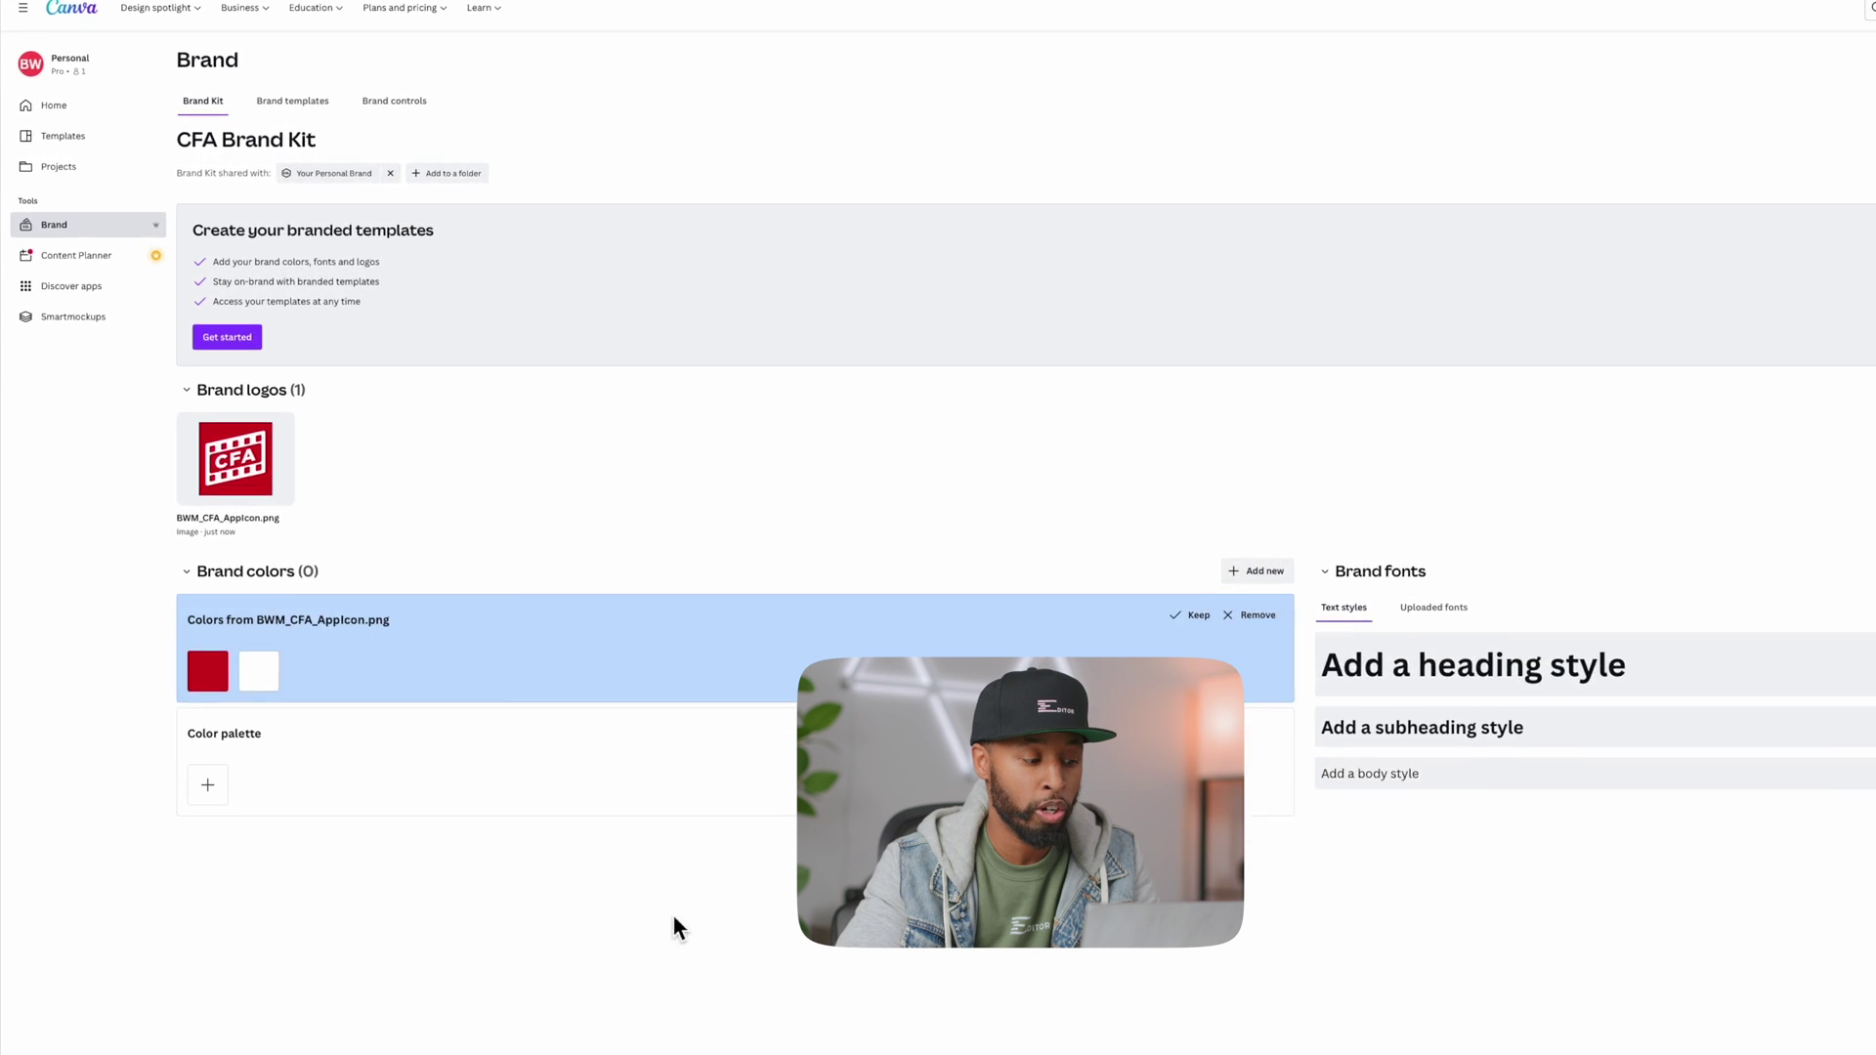
Add a red brand color to the color palette with the hex code BE2829.
{"action": "left_click", "coordinate": [159, 623]}
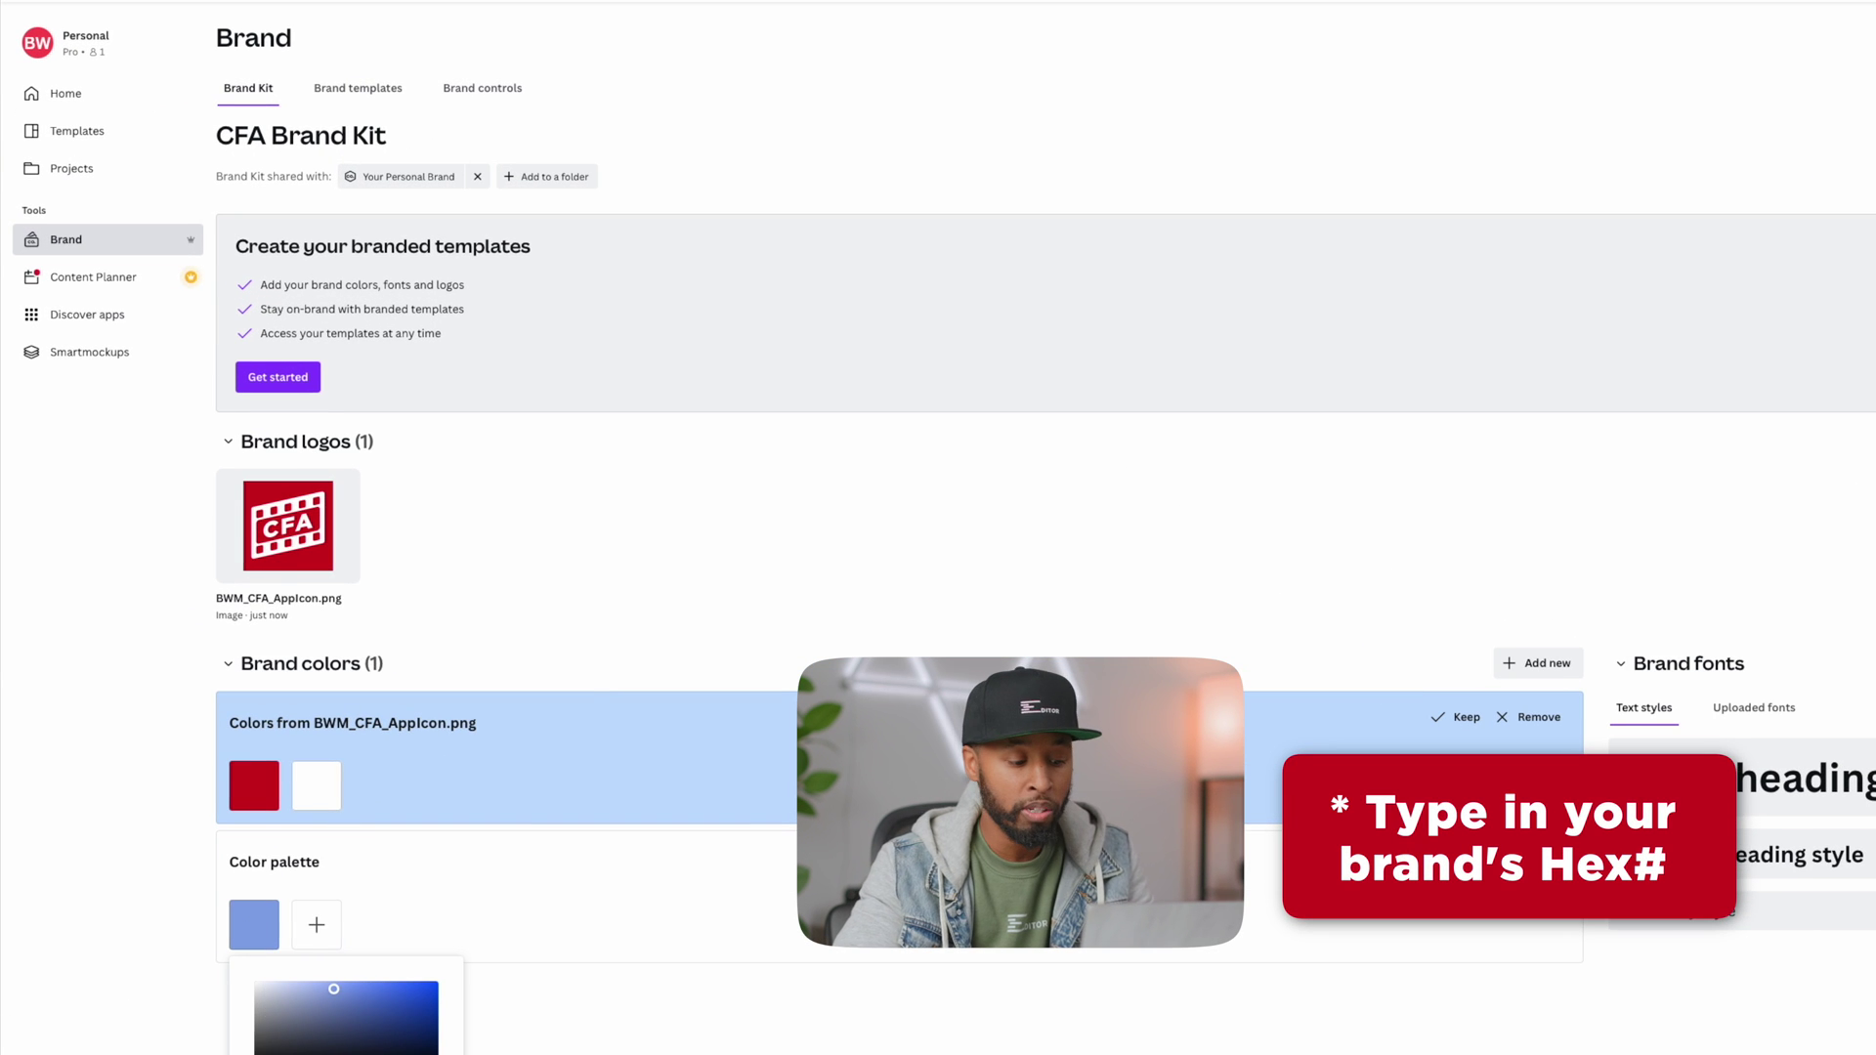
{"action": "double_click", "coordinate": [323, 816]}
{"action": "type", "text": "BE2829"}
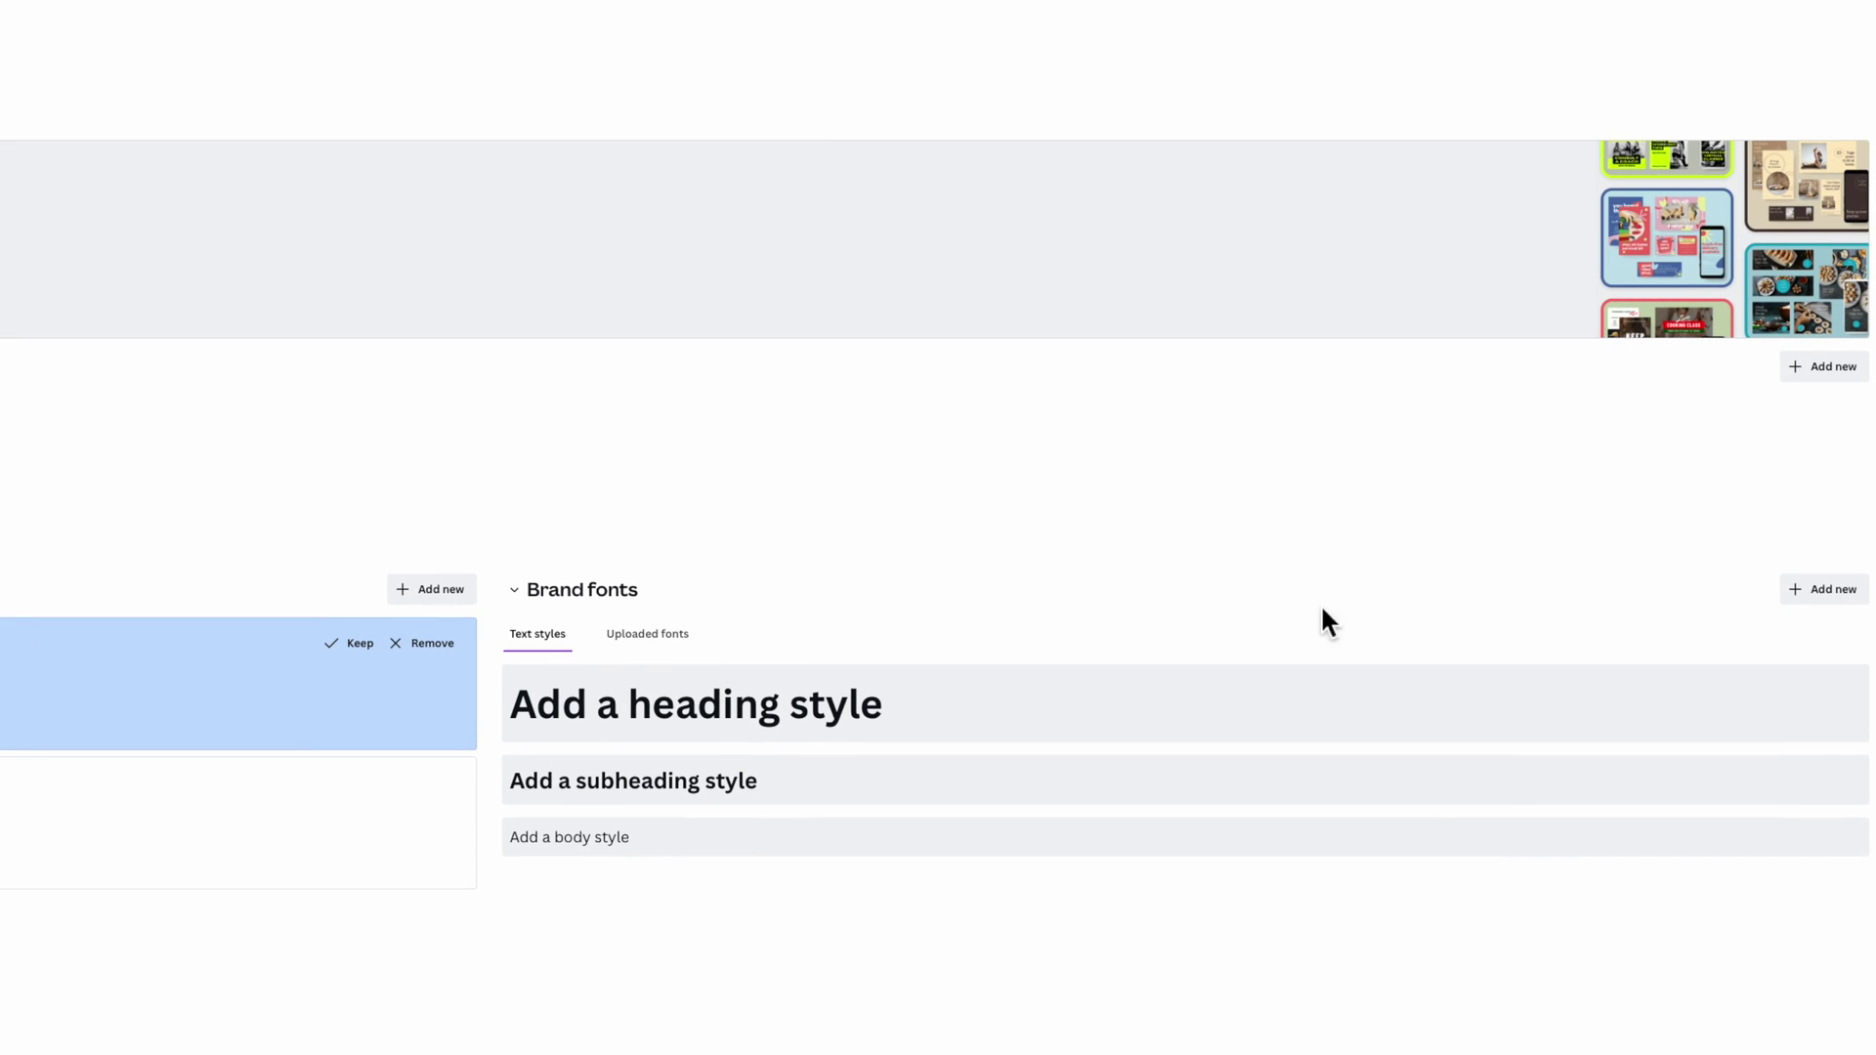
Upload the brand font Gotham-Black.otf and confirm the right to use it.
{"action": "left_click", "coordinate": [1831, 589]}
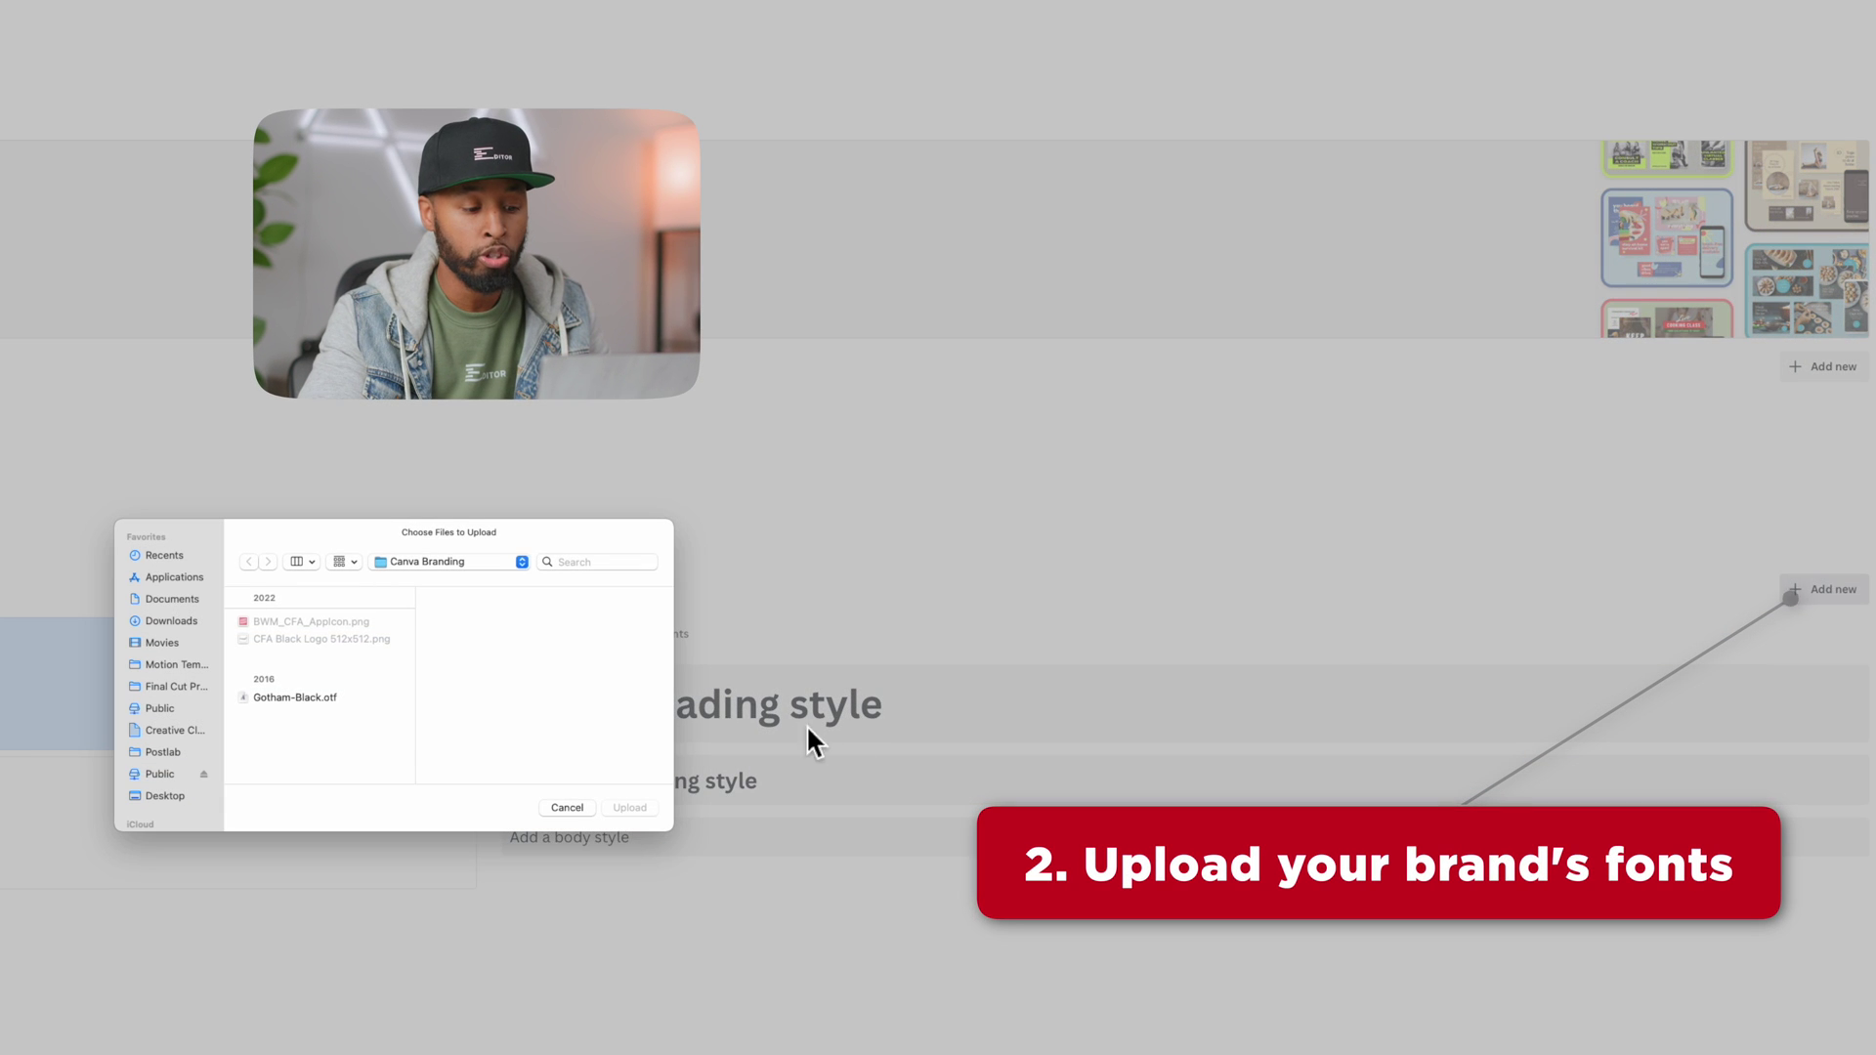
{"action": "left_click", "coordinate": [391, 696]}
{"action": "left_click", "coordinate": [639, 805]}
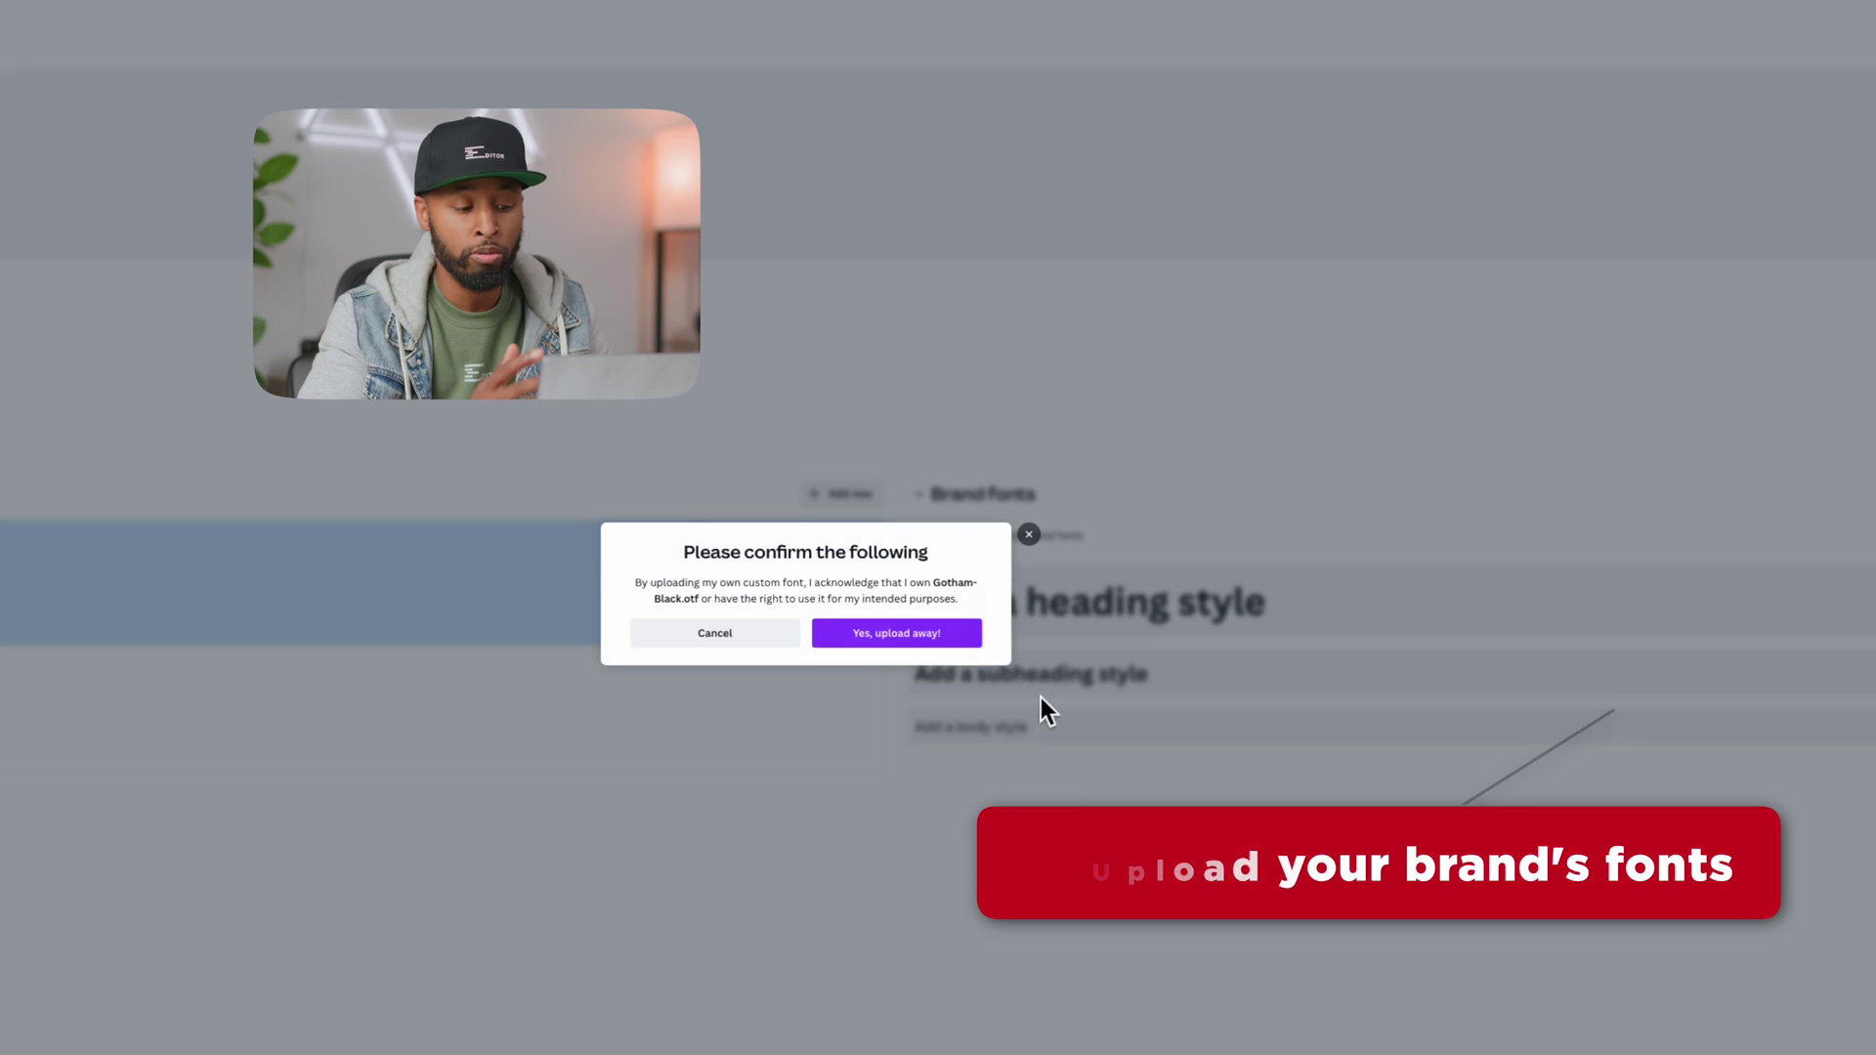
{"action": "left_click", "coordinate": [930, 632]}
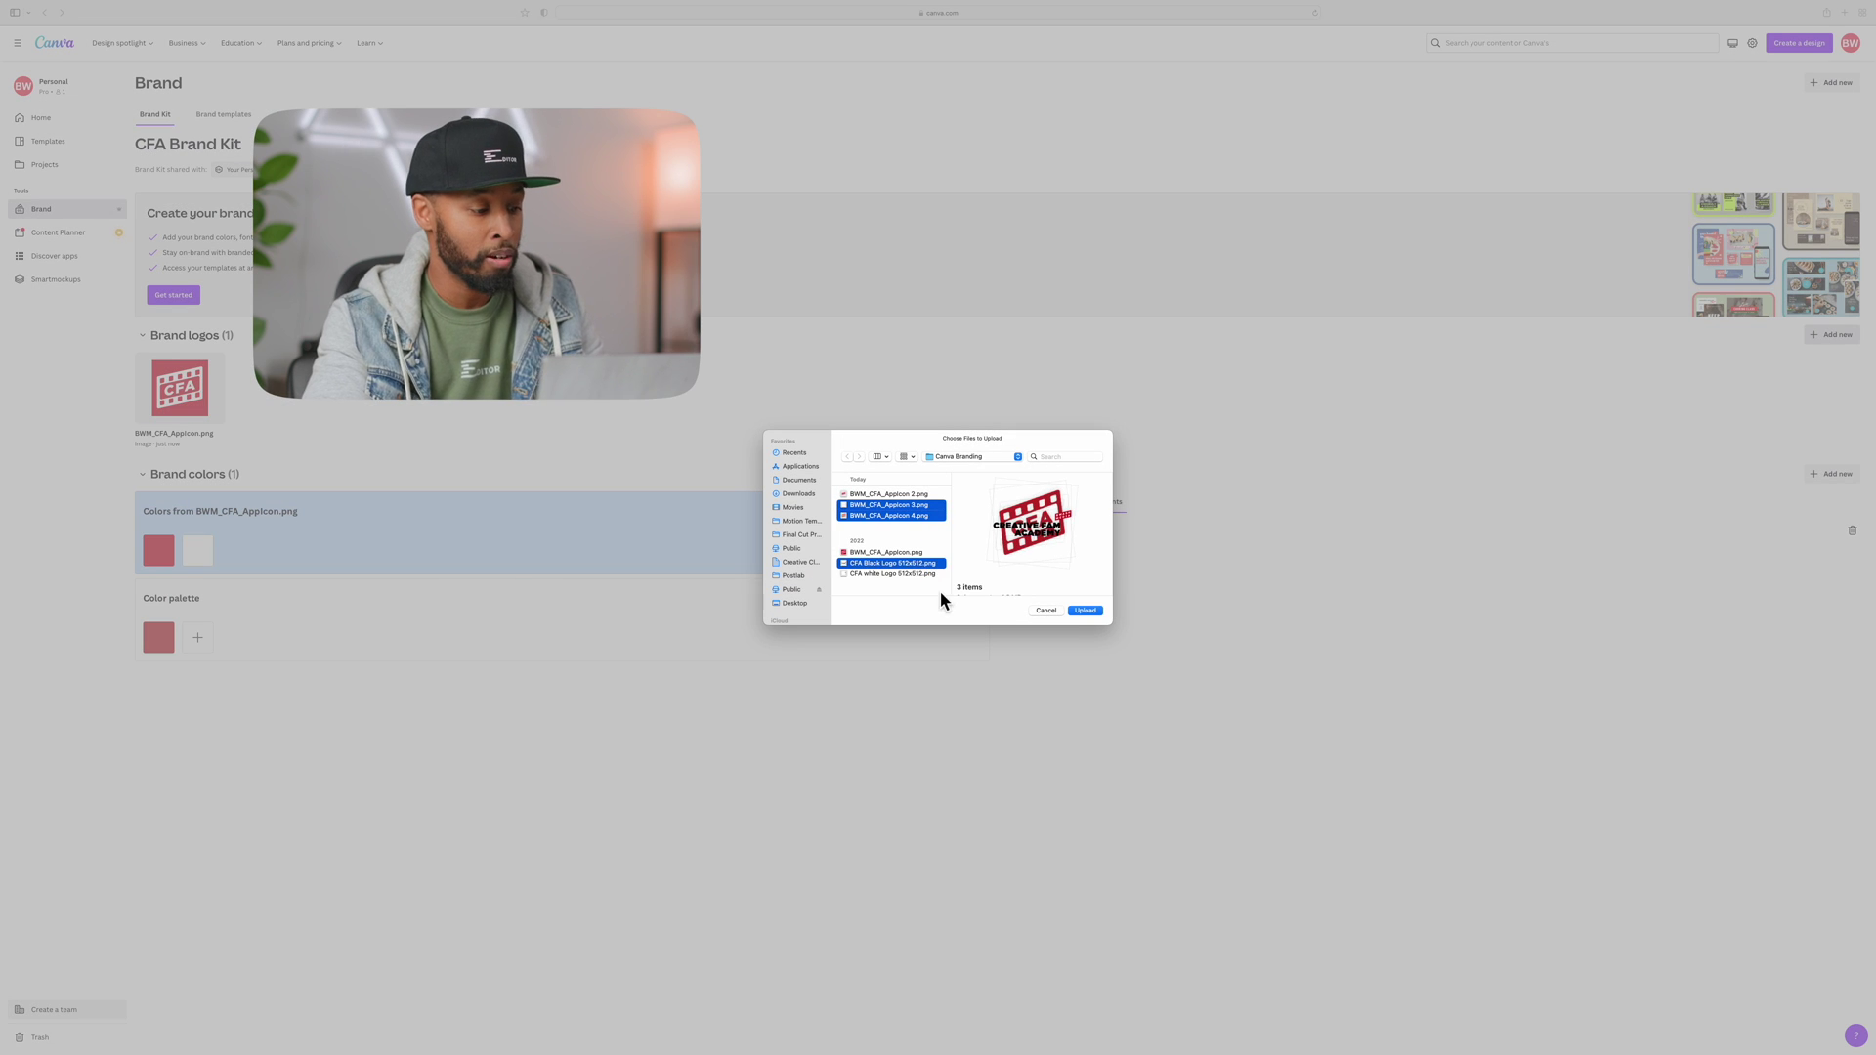
Upload the remaining brand logos: BWM_CFA_AppIcon 3.png and 4.png plus the black and white CFA 512x512 logos.
{"action": "left_click", "coordinate": [892, 574], "text": "super"}
{"action": "left_click", "coordinate": [1085, 610]}
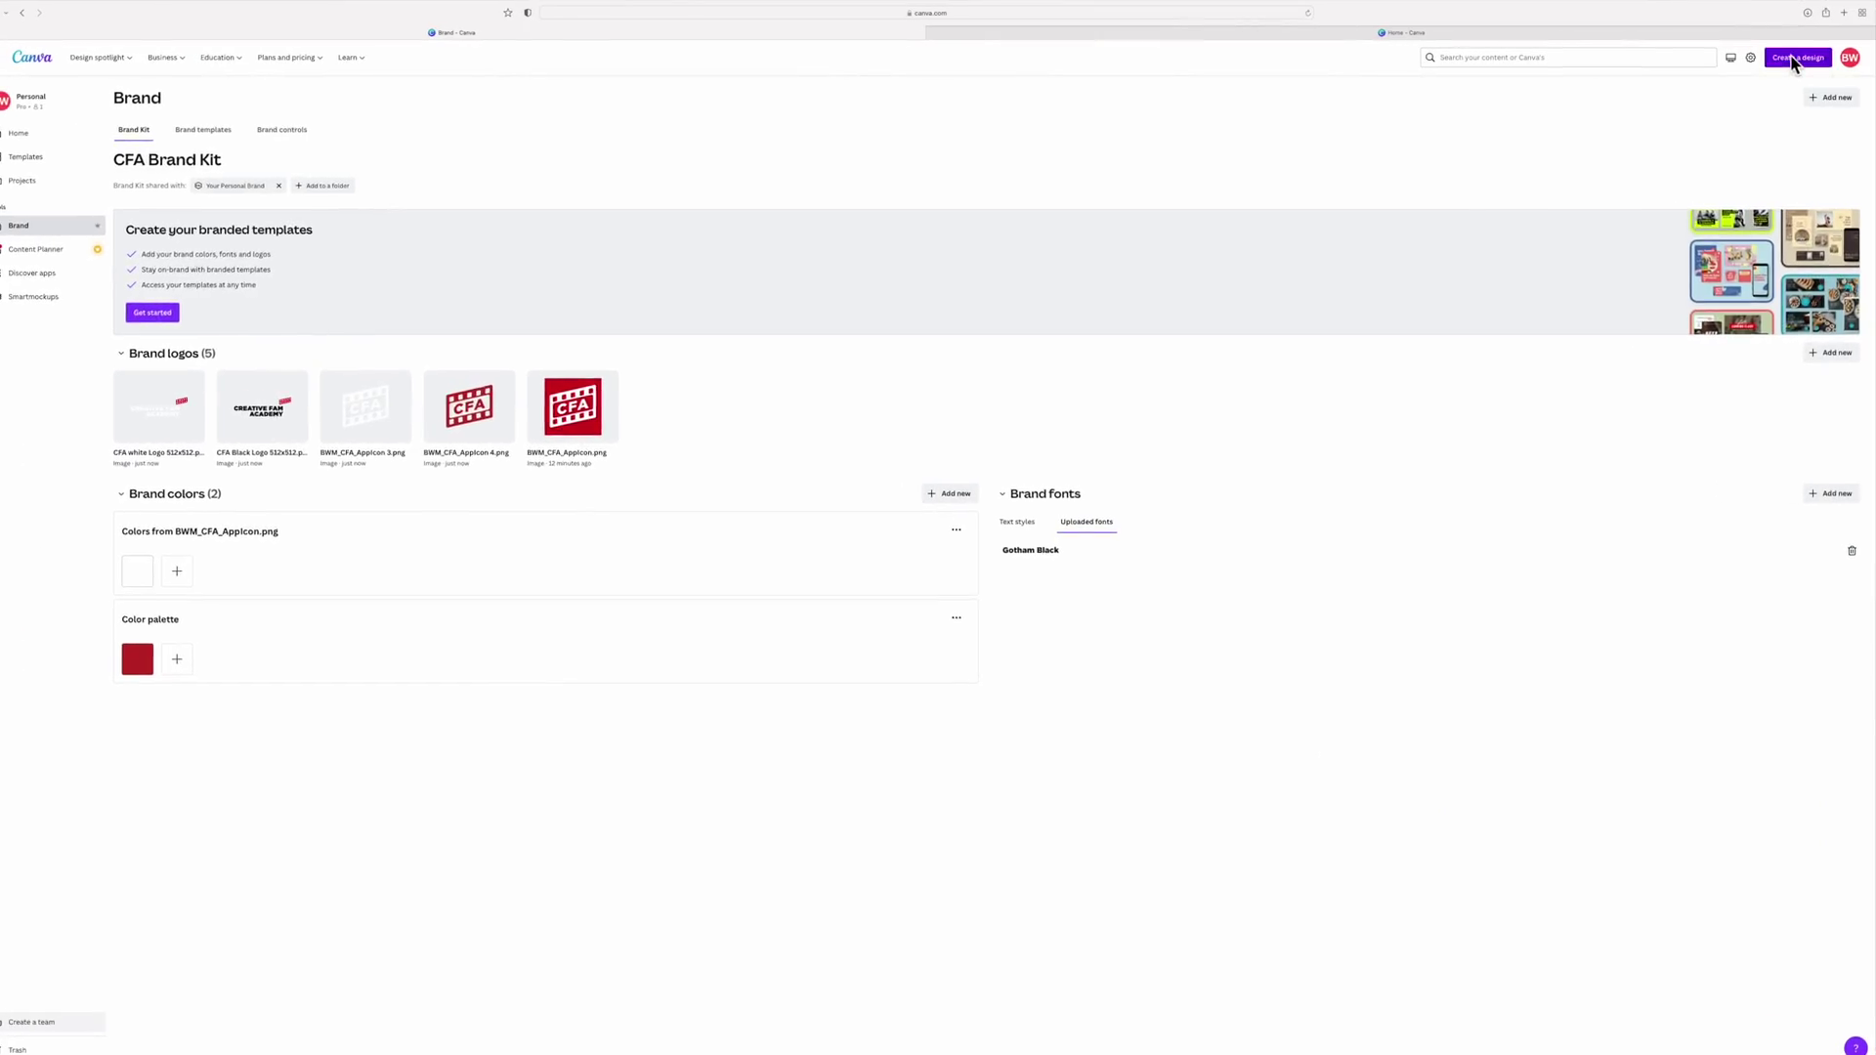
Create a new Mobile Video design and add a text box reading "New Collection".
{"action": "left_click", "coordinate": [1788, 57]}
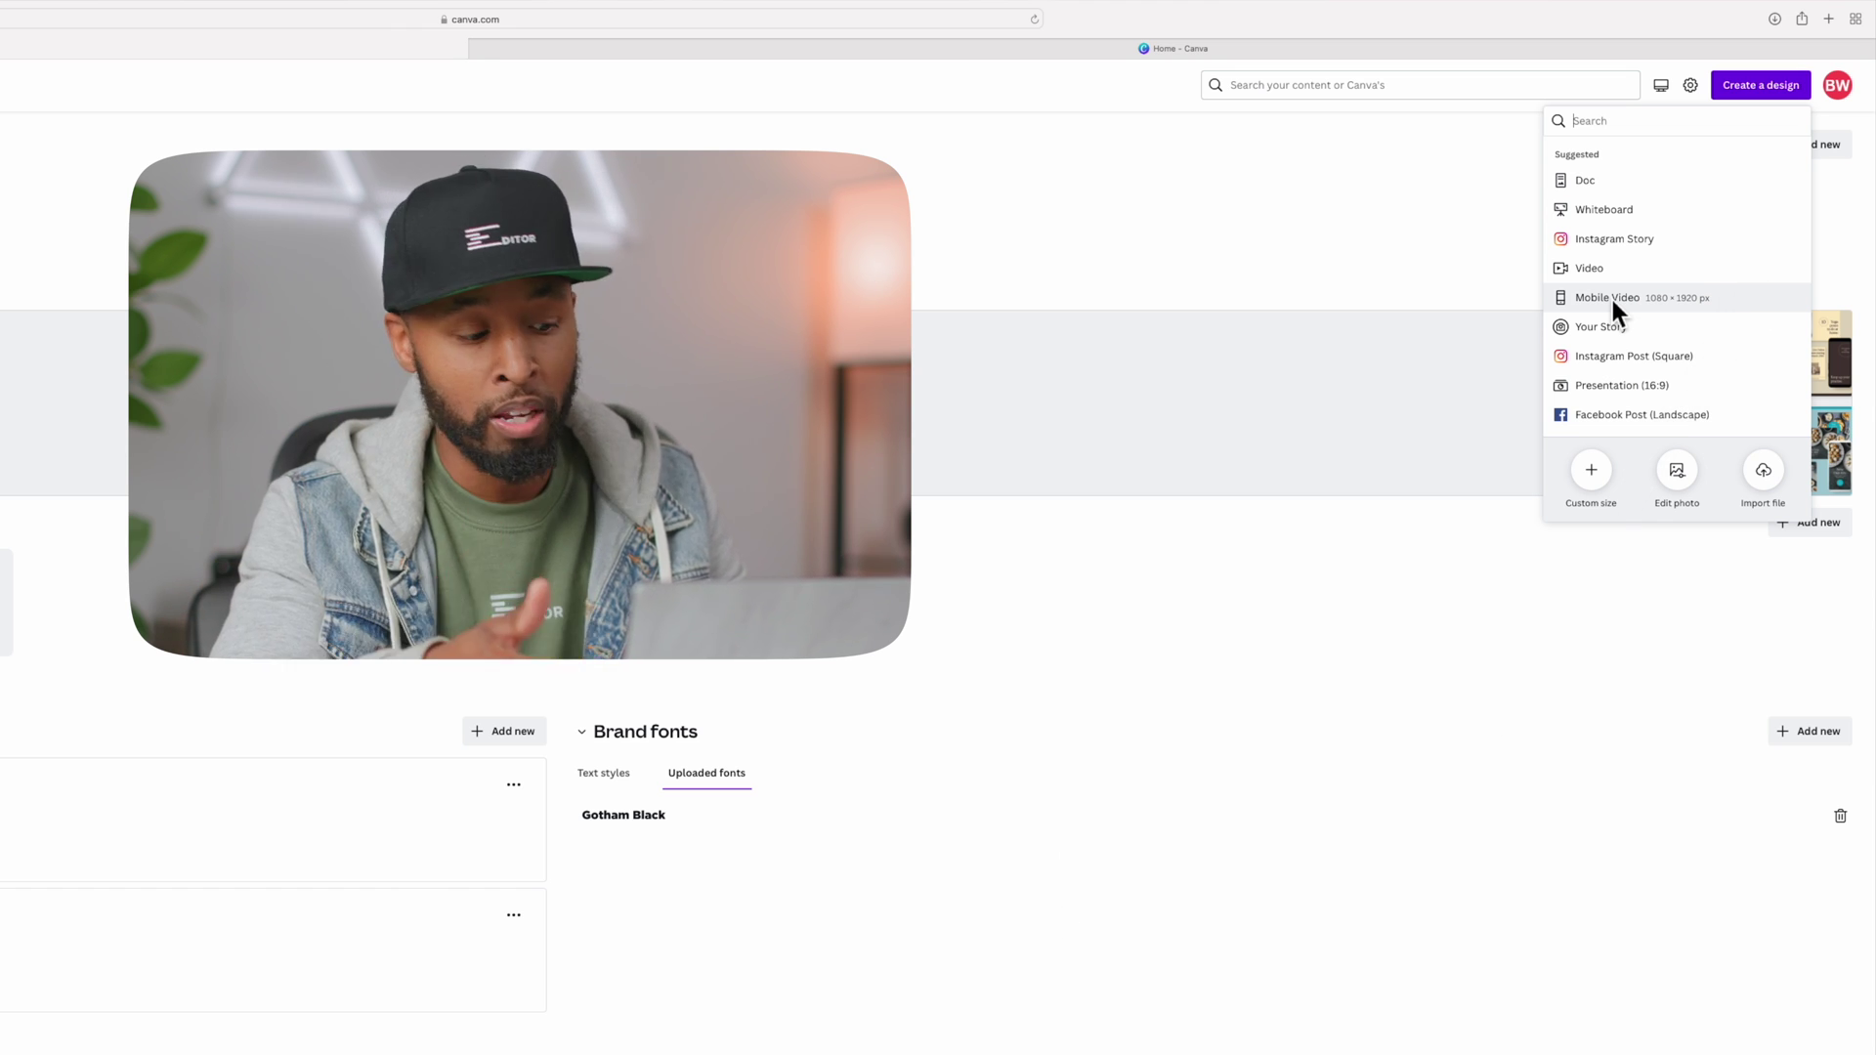
{"action": "left_click", "coordinate": [1611, 296]}
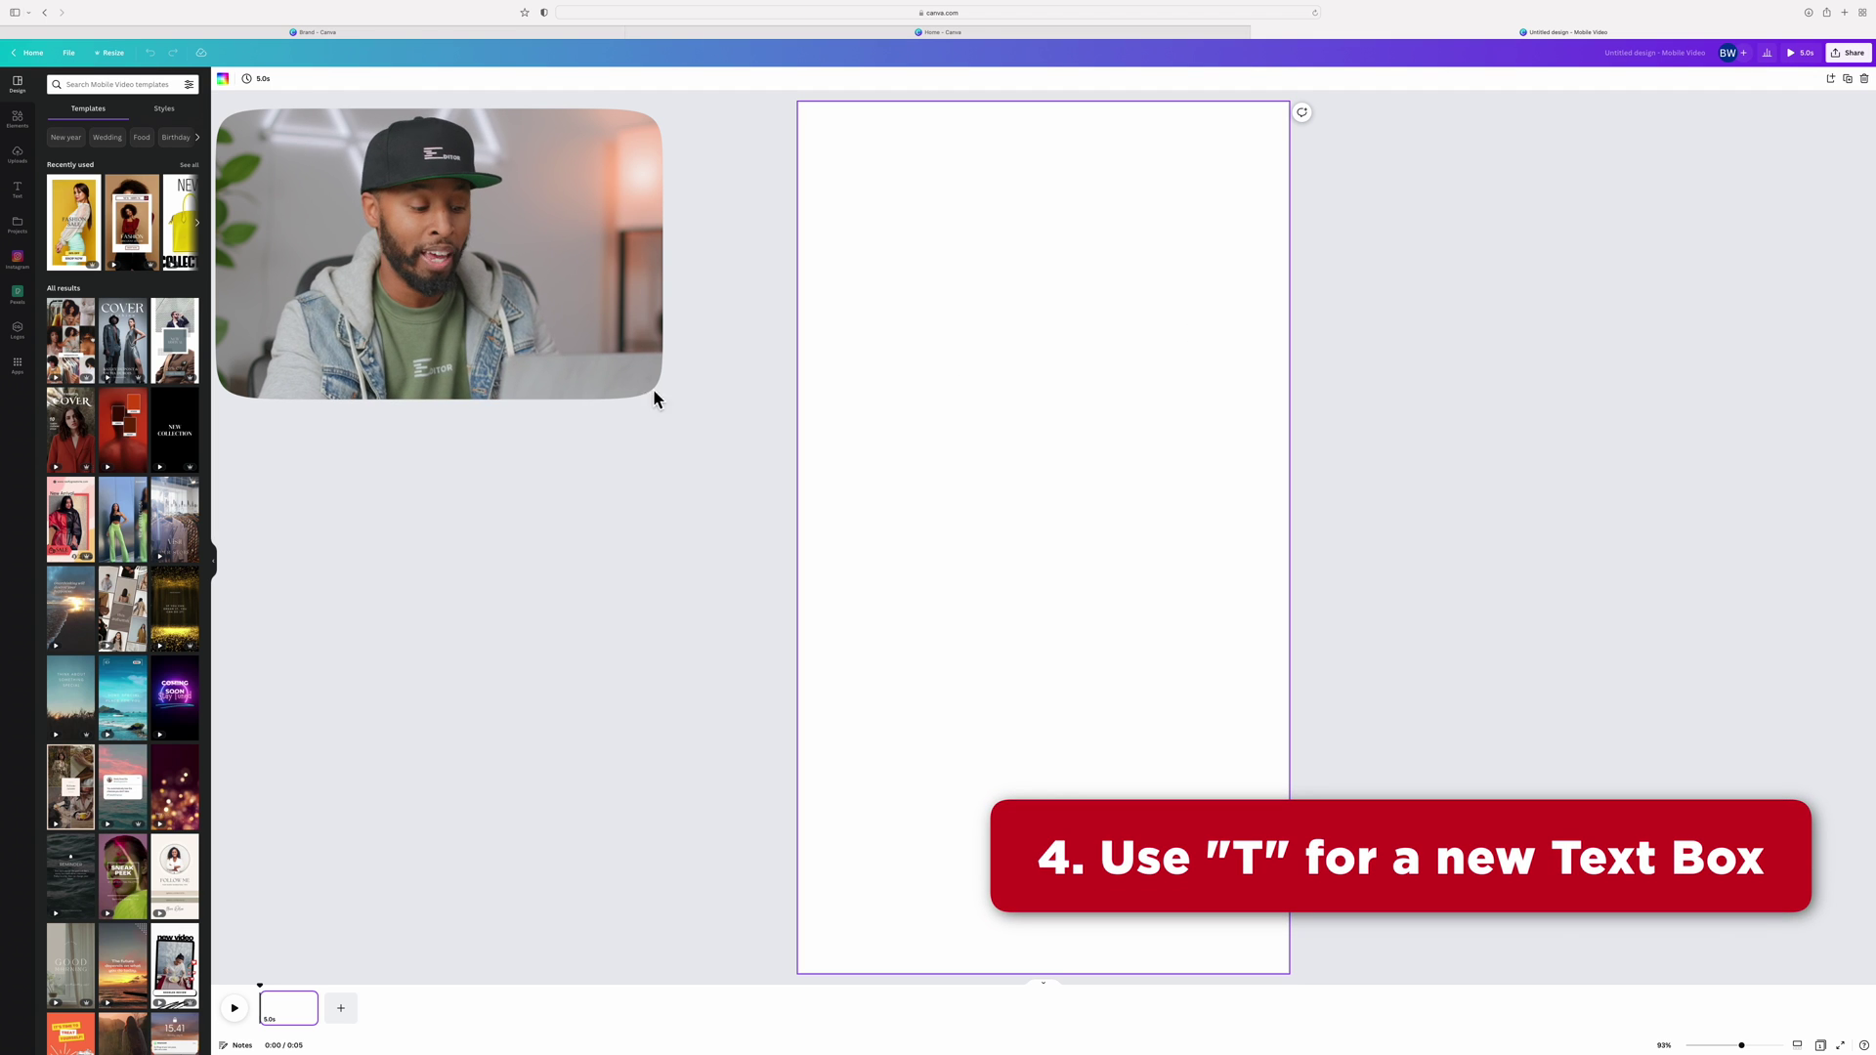
{"action": "key", "text": "t"}
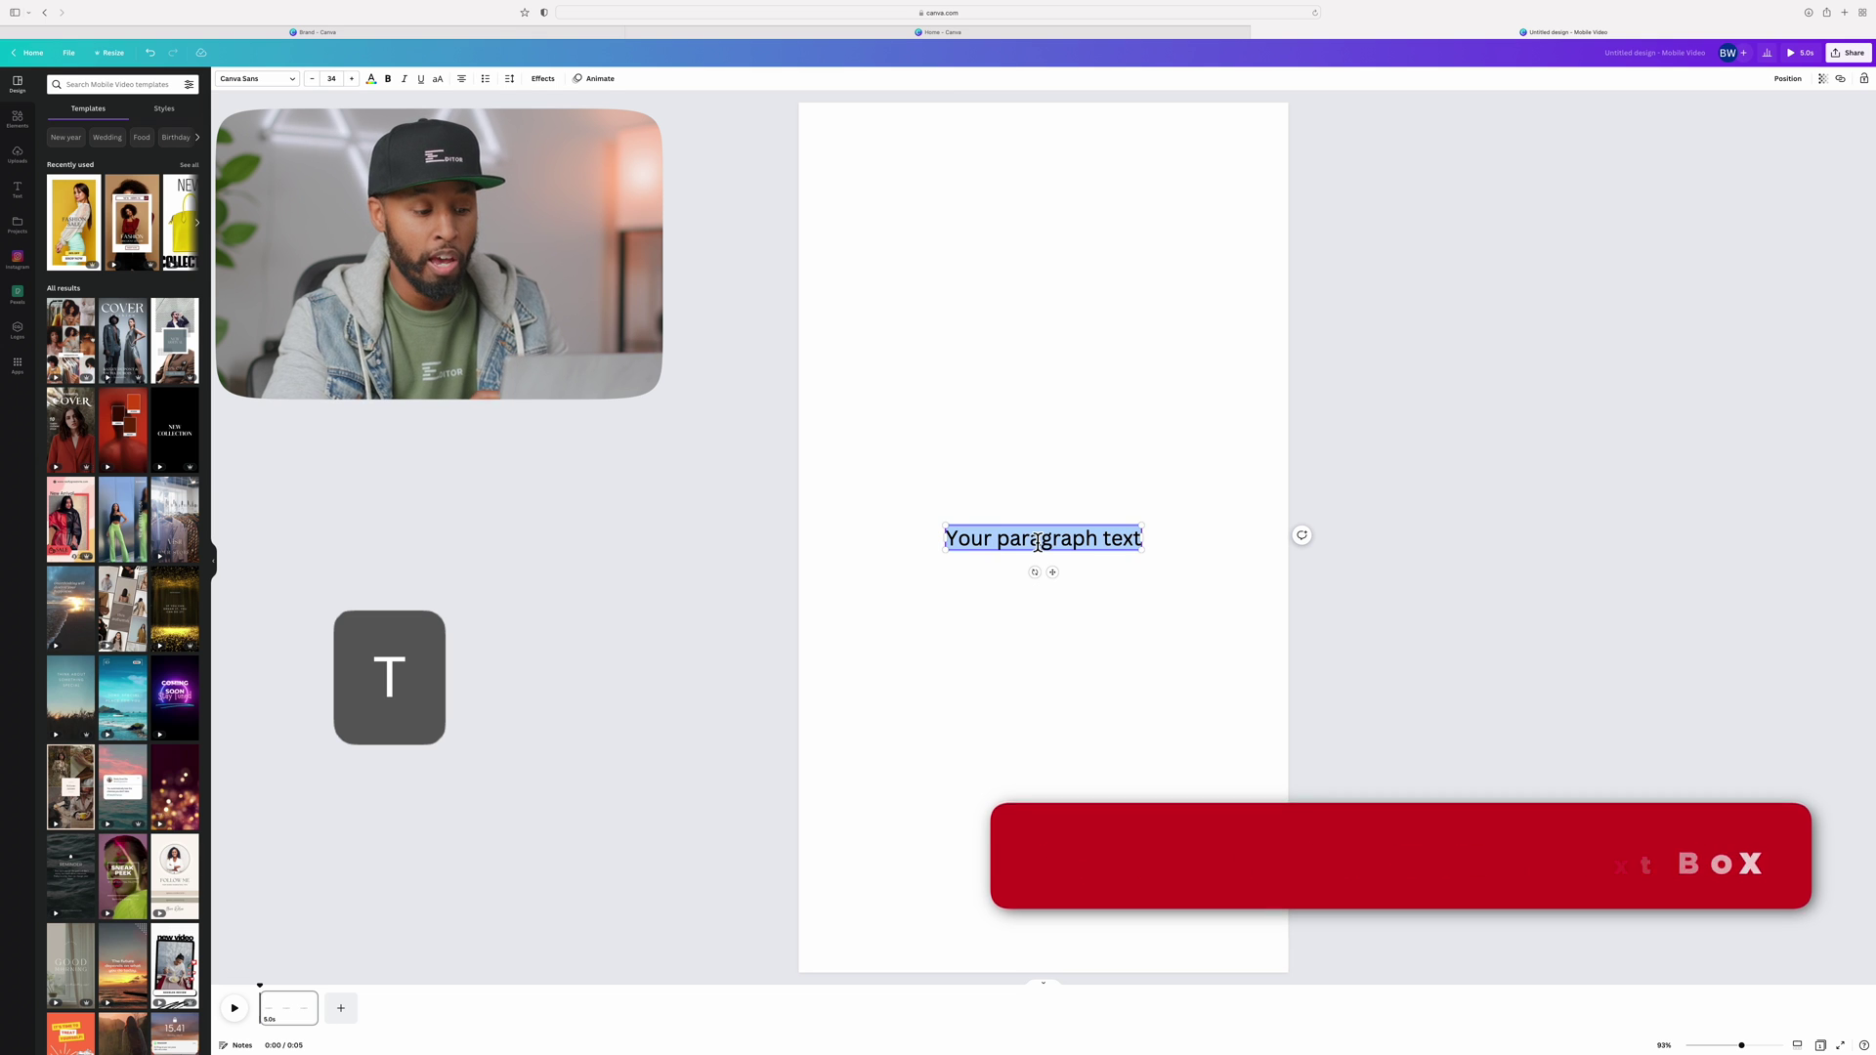
{"action": "key", "text": "BackSpace"}
{"action": "type", "text": "New Collection"}
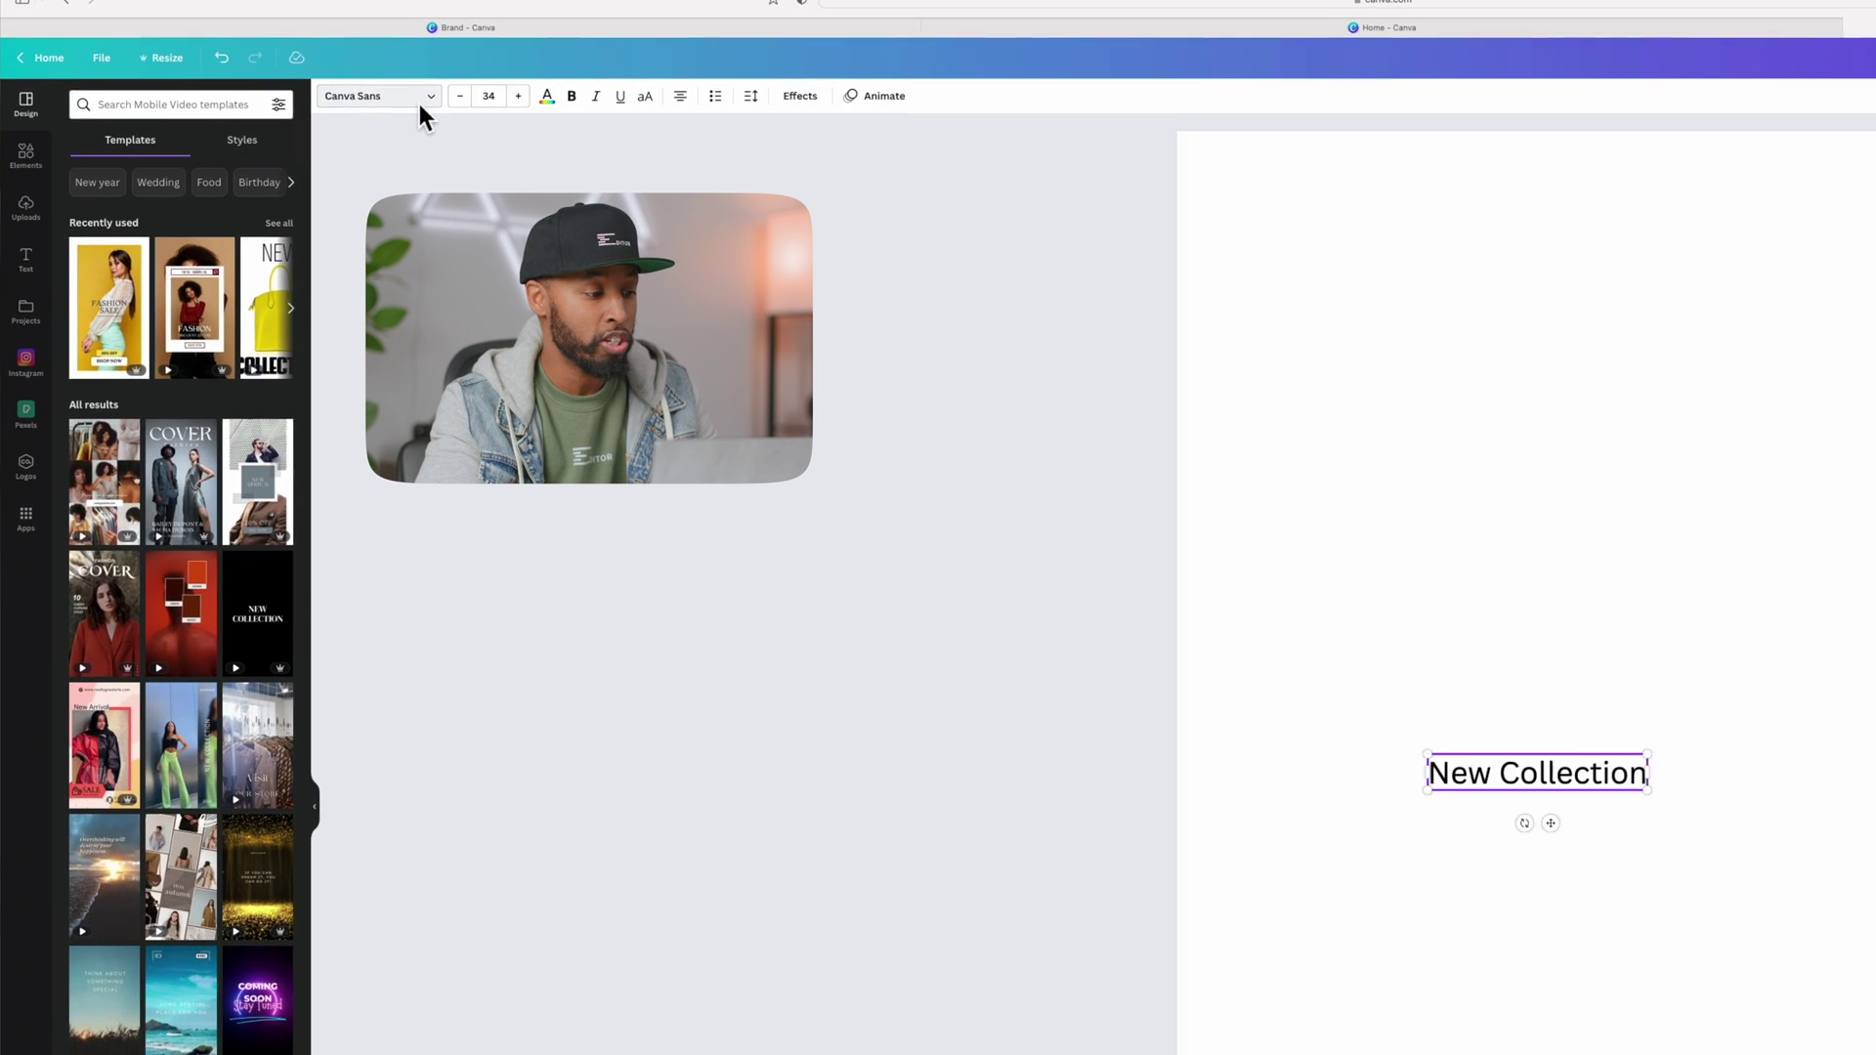
Set the "New Collection" text to Gotham Black and enlarge it to nearly the page width.
{"action": "left_click", "coordinate": [421, 102]}
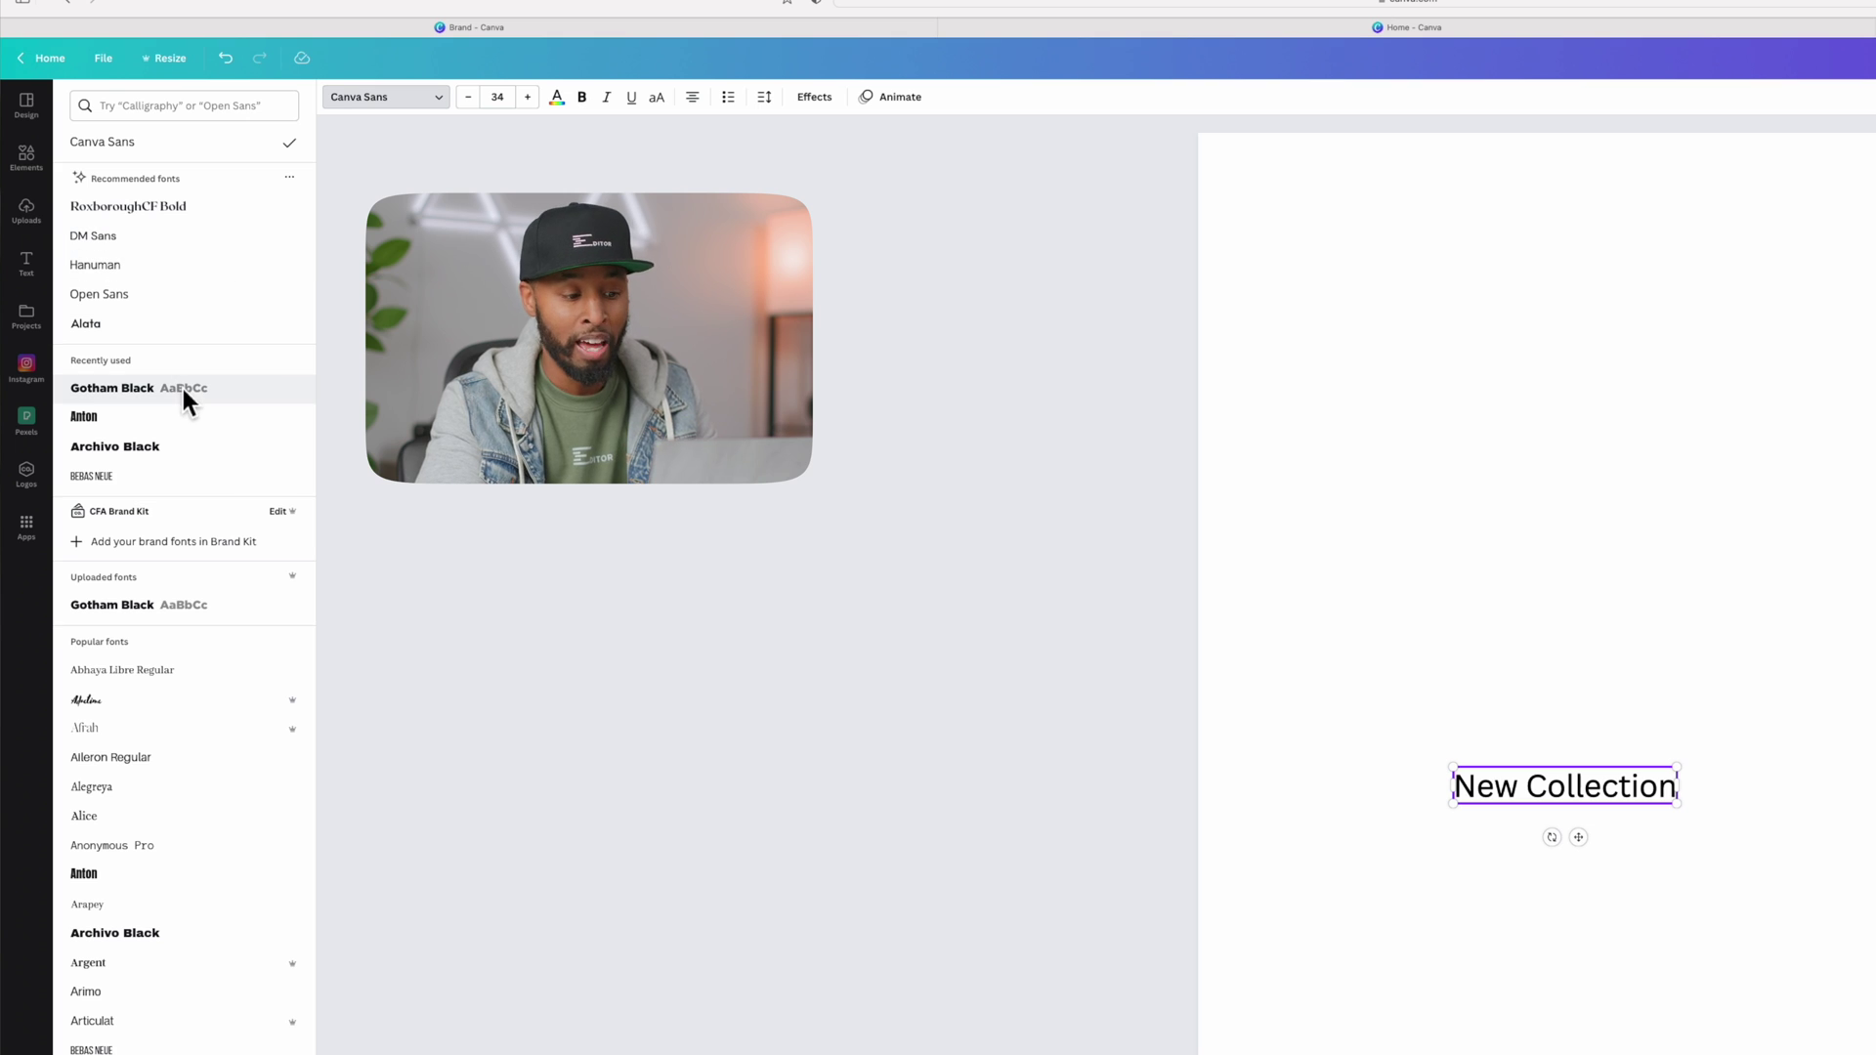
{"action": "left_click", "coordinate": [140, 397]}
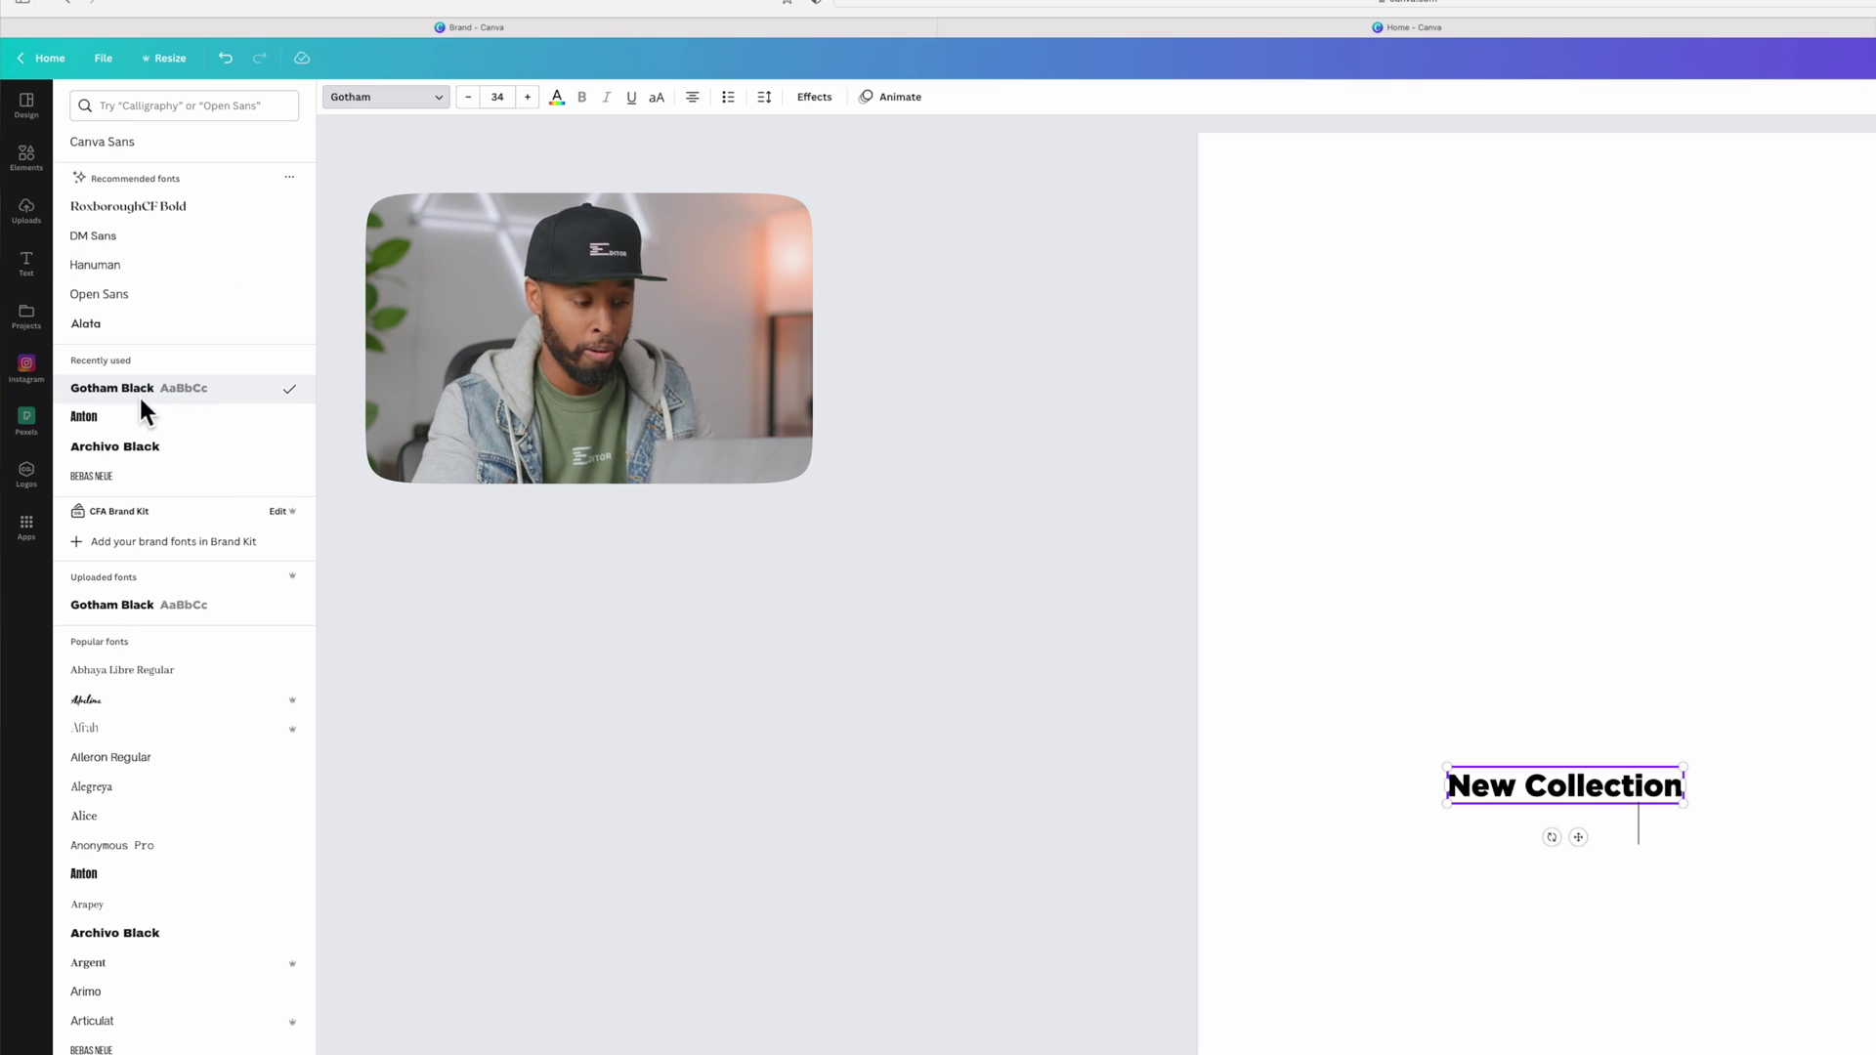
{"action": "left_click", "coordinate": [530, 101]}
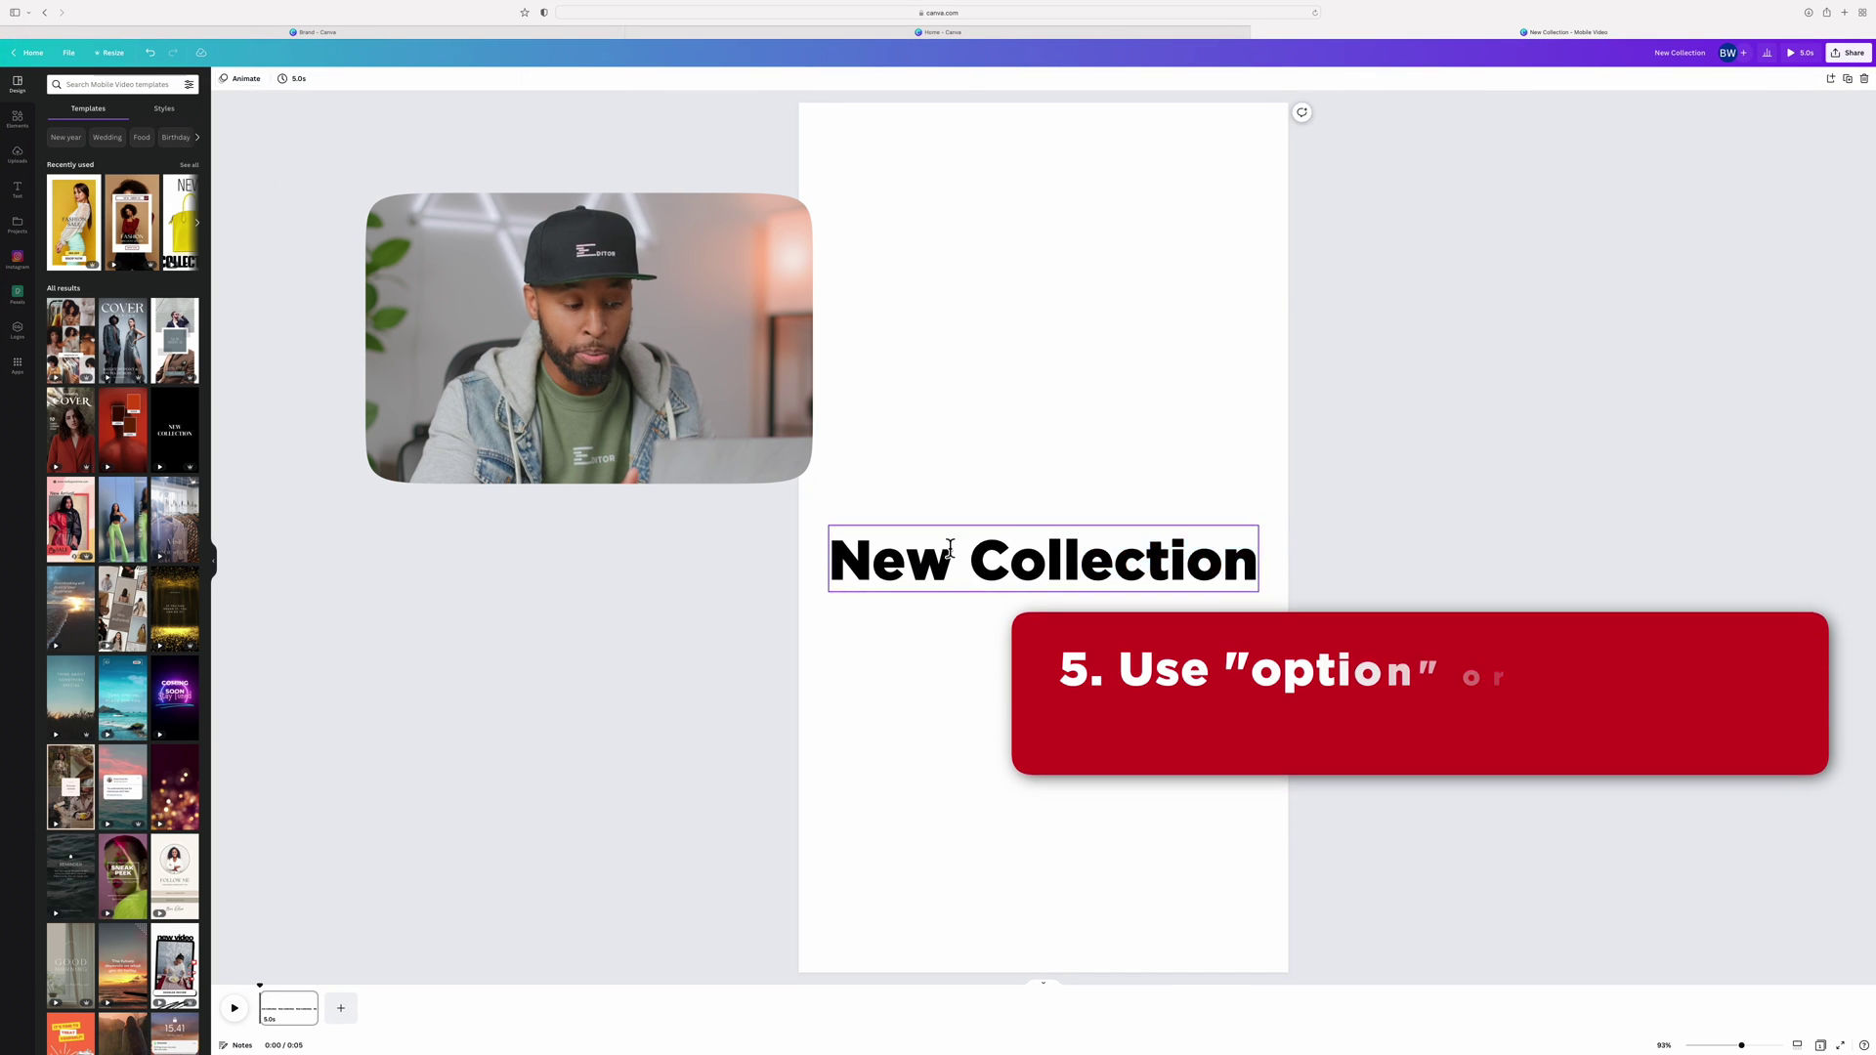
Place the "New Collection" headline near the page top and put a copy reading "SHOP NOW" centered near the bottom.
{"action": "left_click_drag", "start_coordinate": [950, 549], "coordinate": [980, 265]}
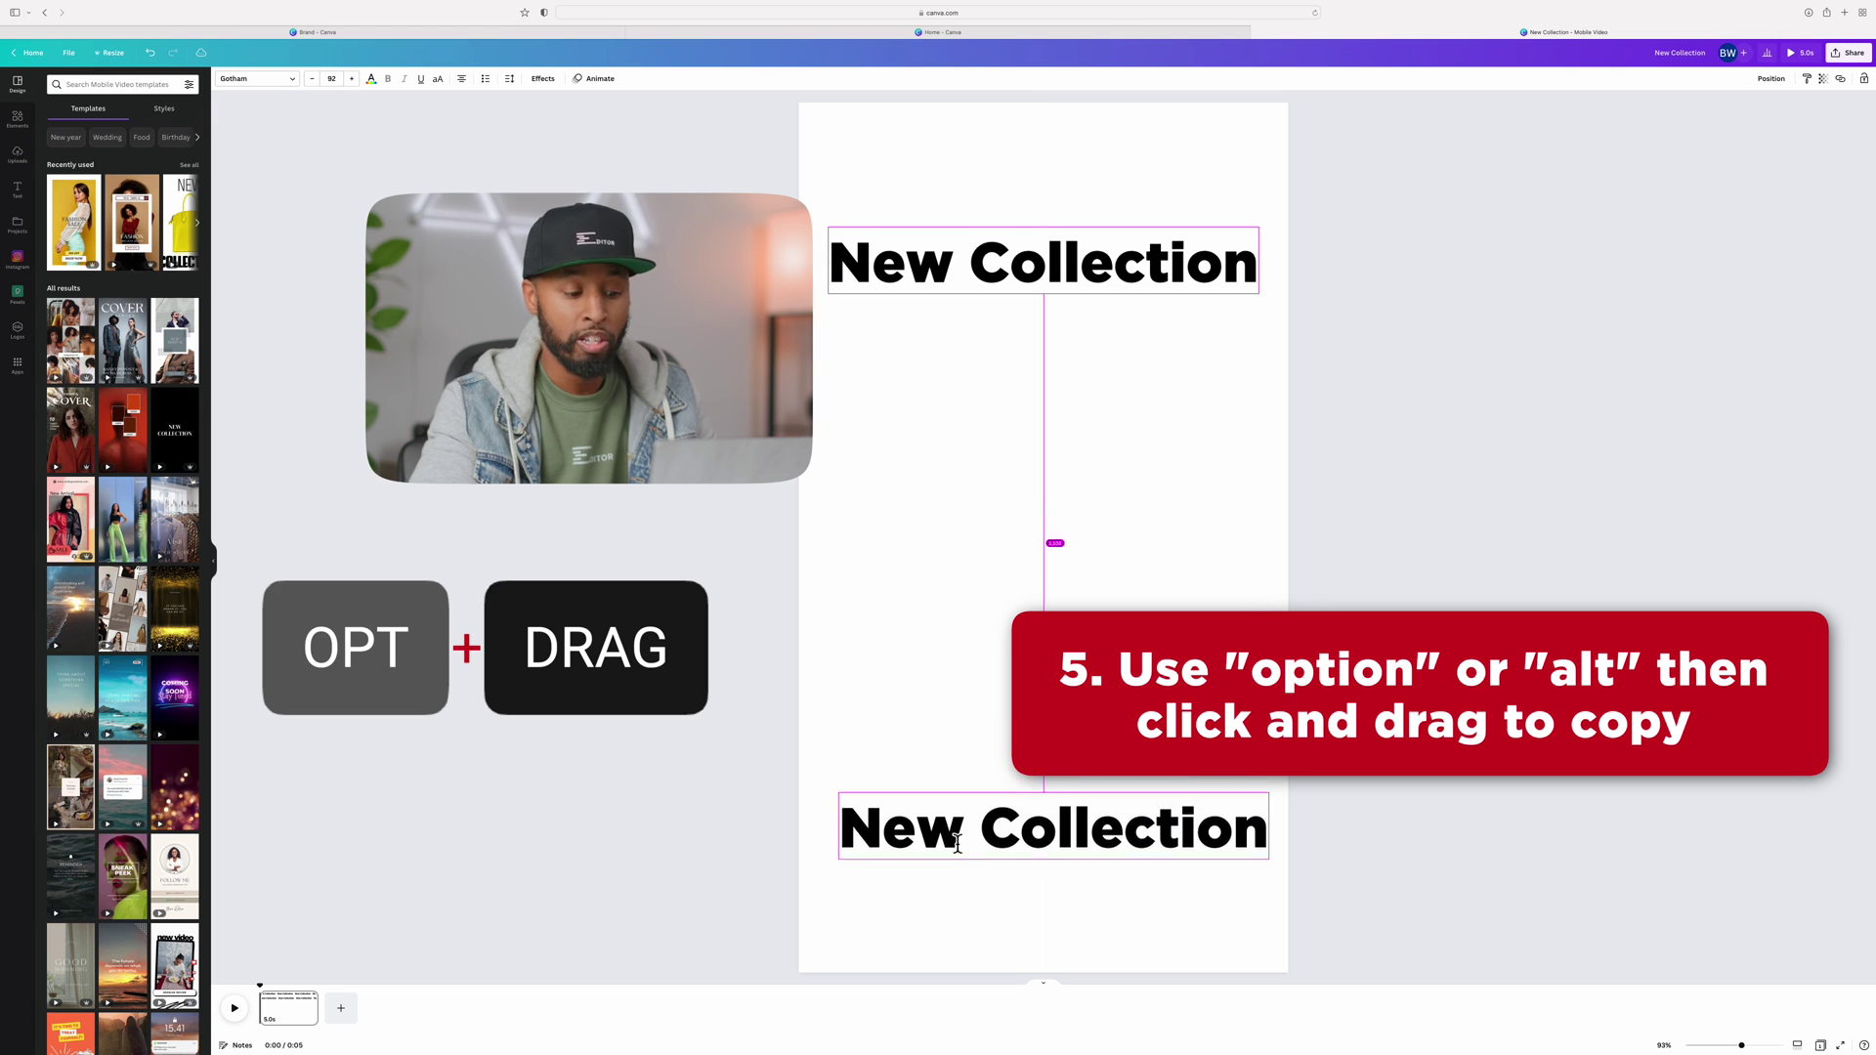
{"action": "left_click_drag", "start_coordinate": [952, 845], "coordinate": [946, 845]}
{"action": "double_click", "coordinate": [1017, 842]}
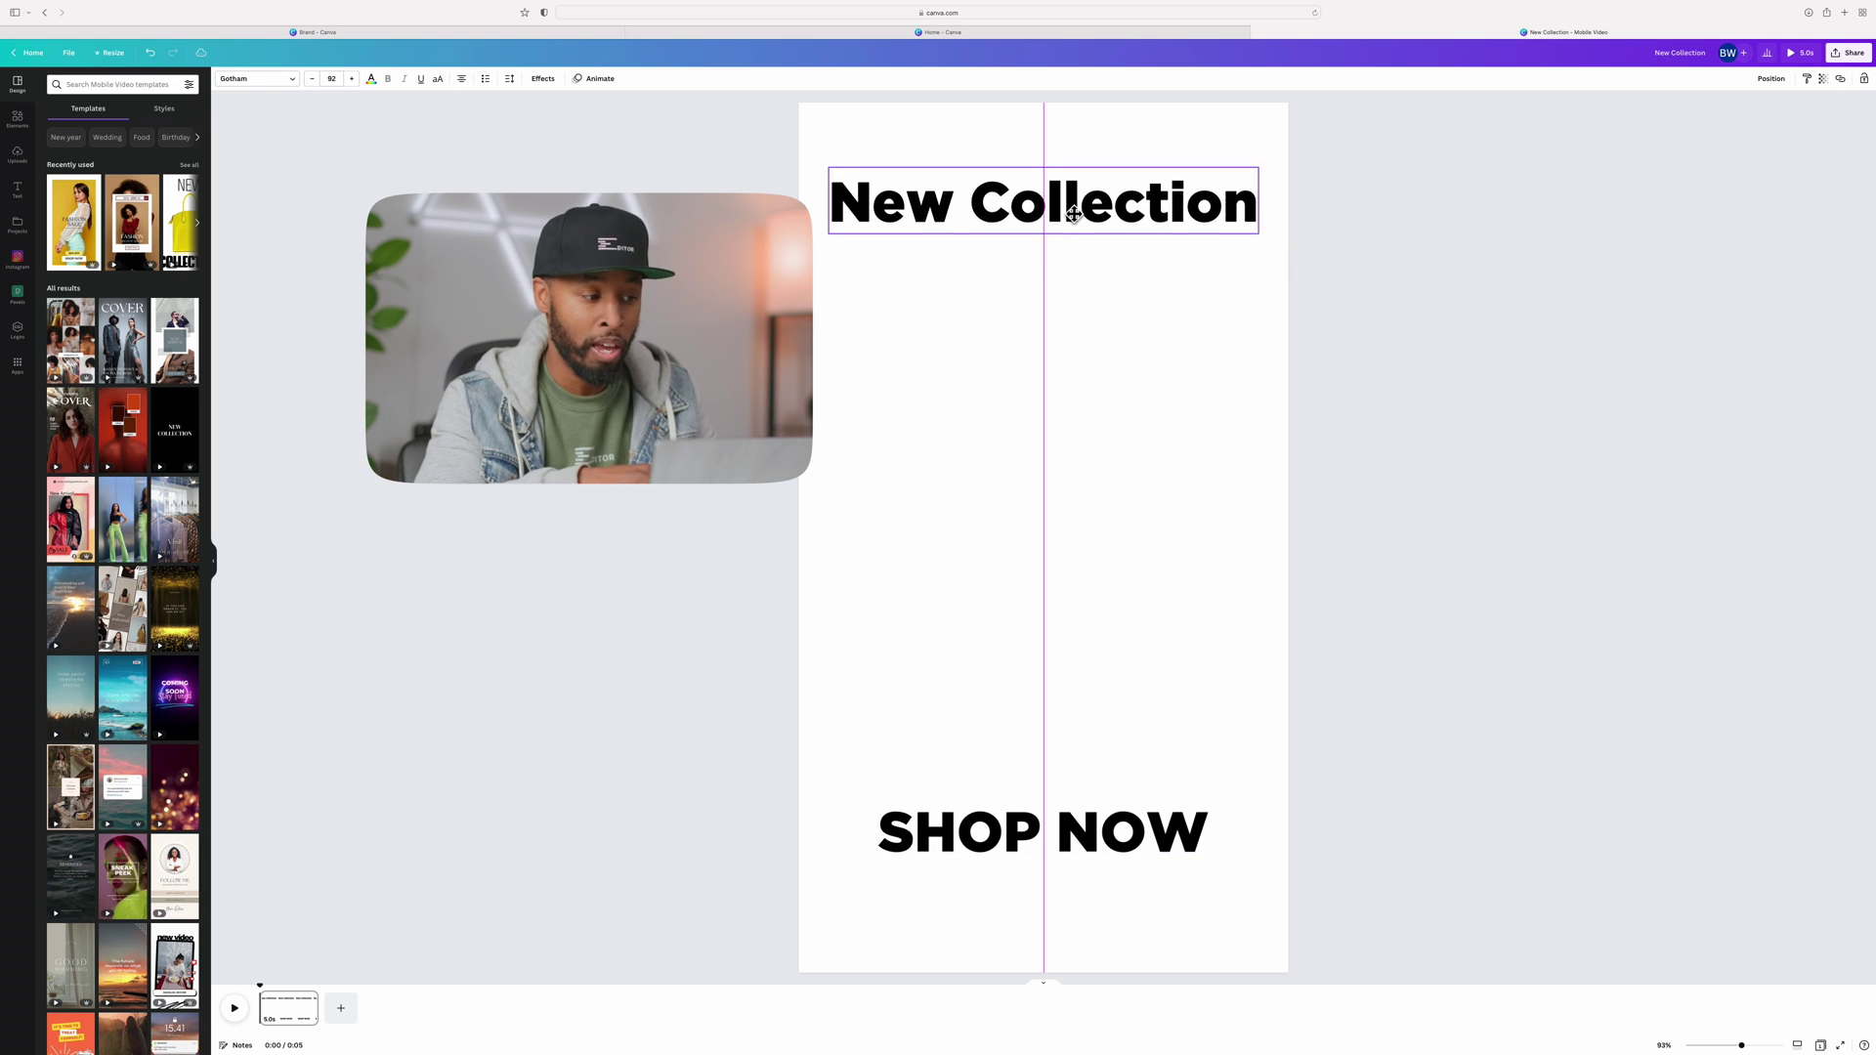
{"action": "left_click_drag", "start_coordinate": [1074, 214], "coordinate": [1076, 255]}
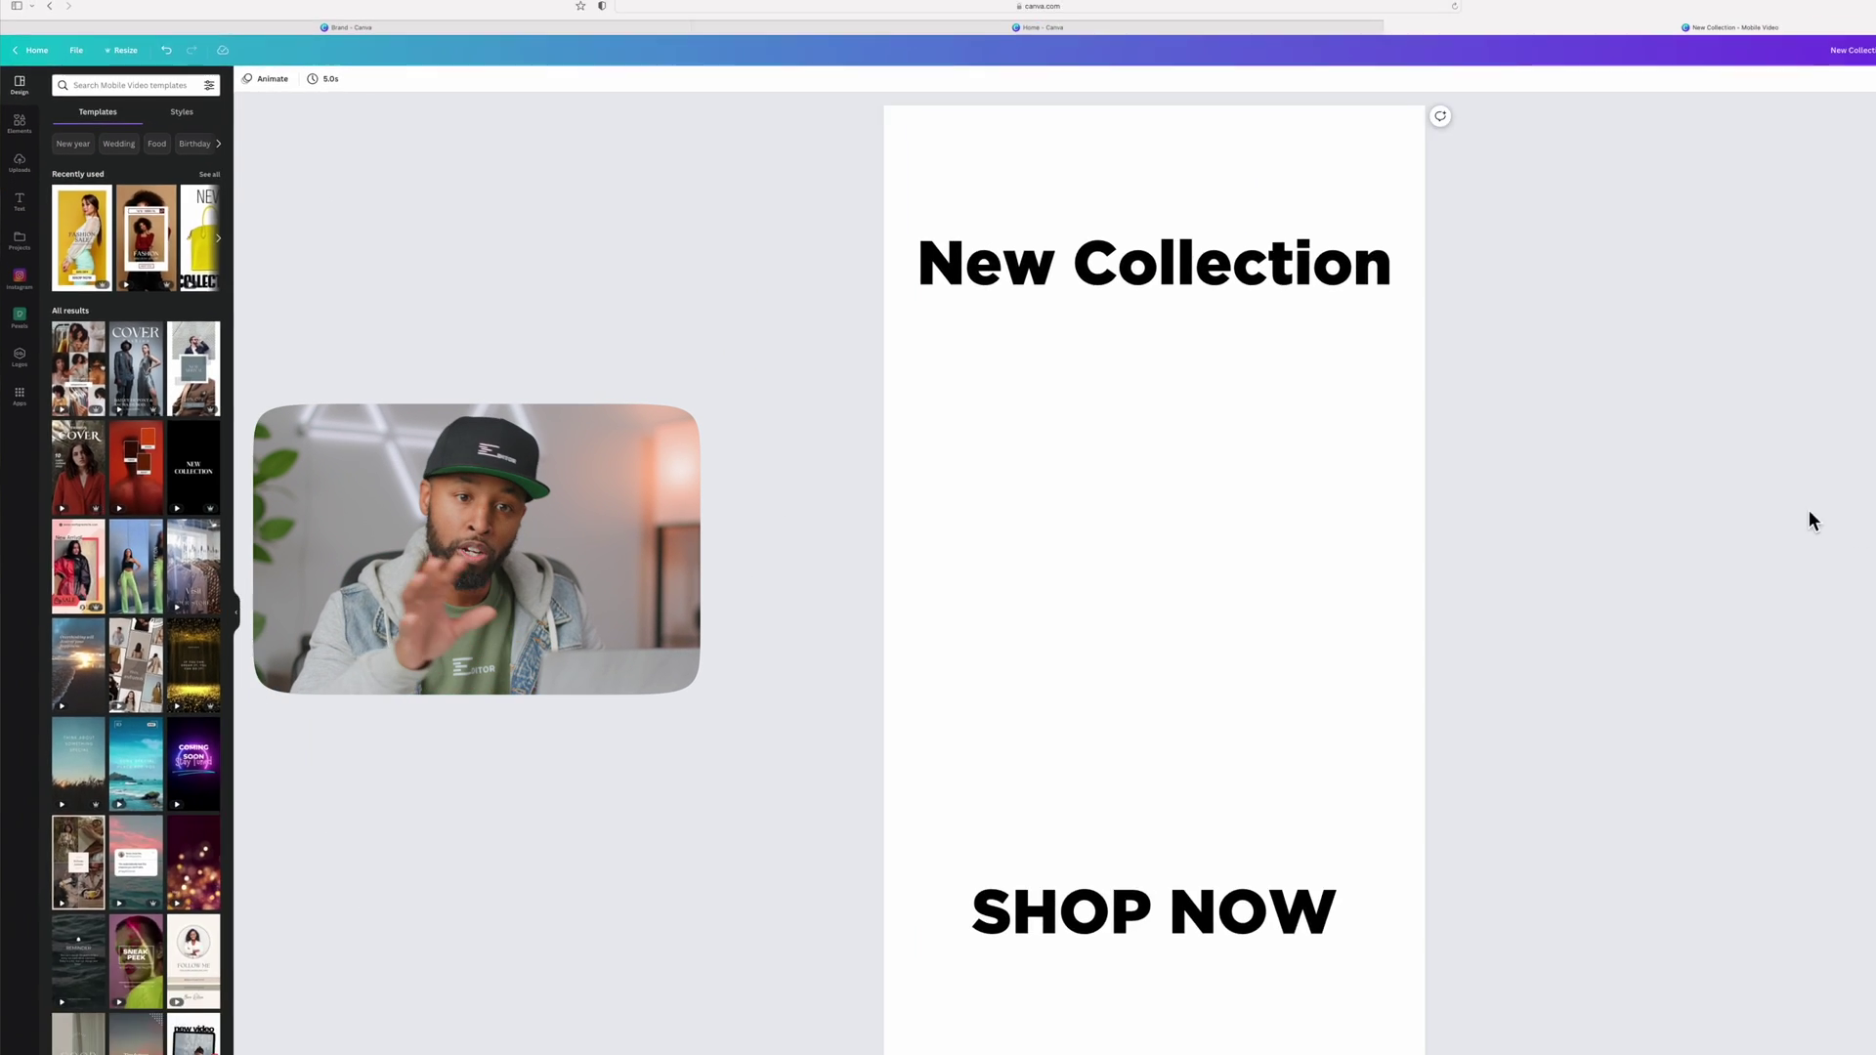
Bring Merch 3.webp from the Canva Branding folder into the design, between the headline and "SHOP NOW".
{"action": "key", "text": "ctrl+Left"}
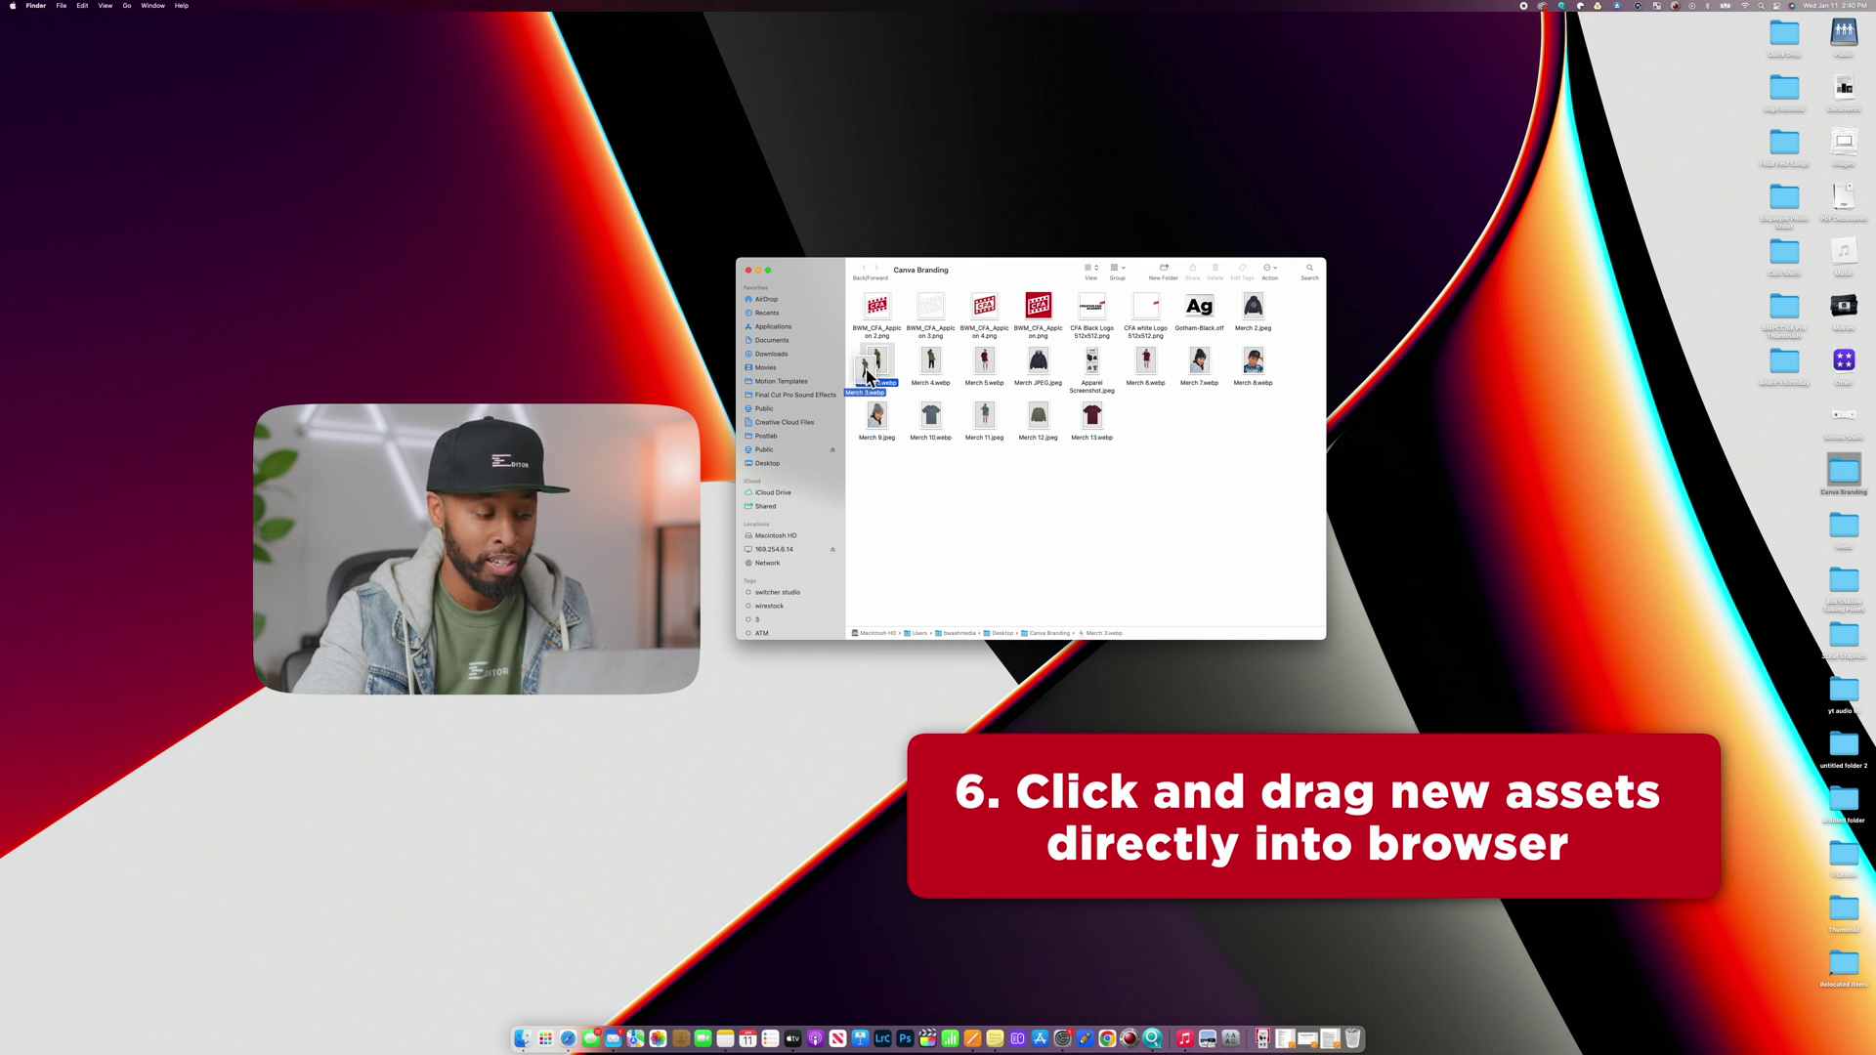
{"action": "key", "text": "ctrl+Right"}
{"action": "left_click_drag", "start_coordinate": [842, 388], "coordinate": [1005, 483]}
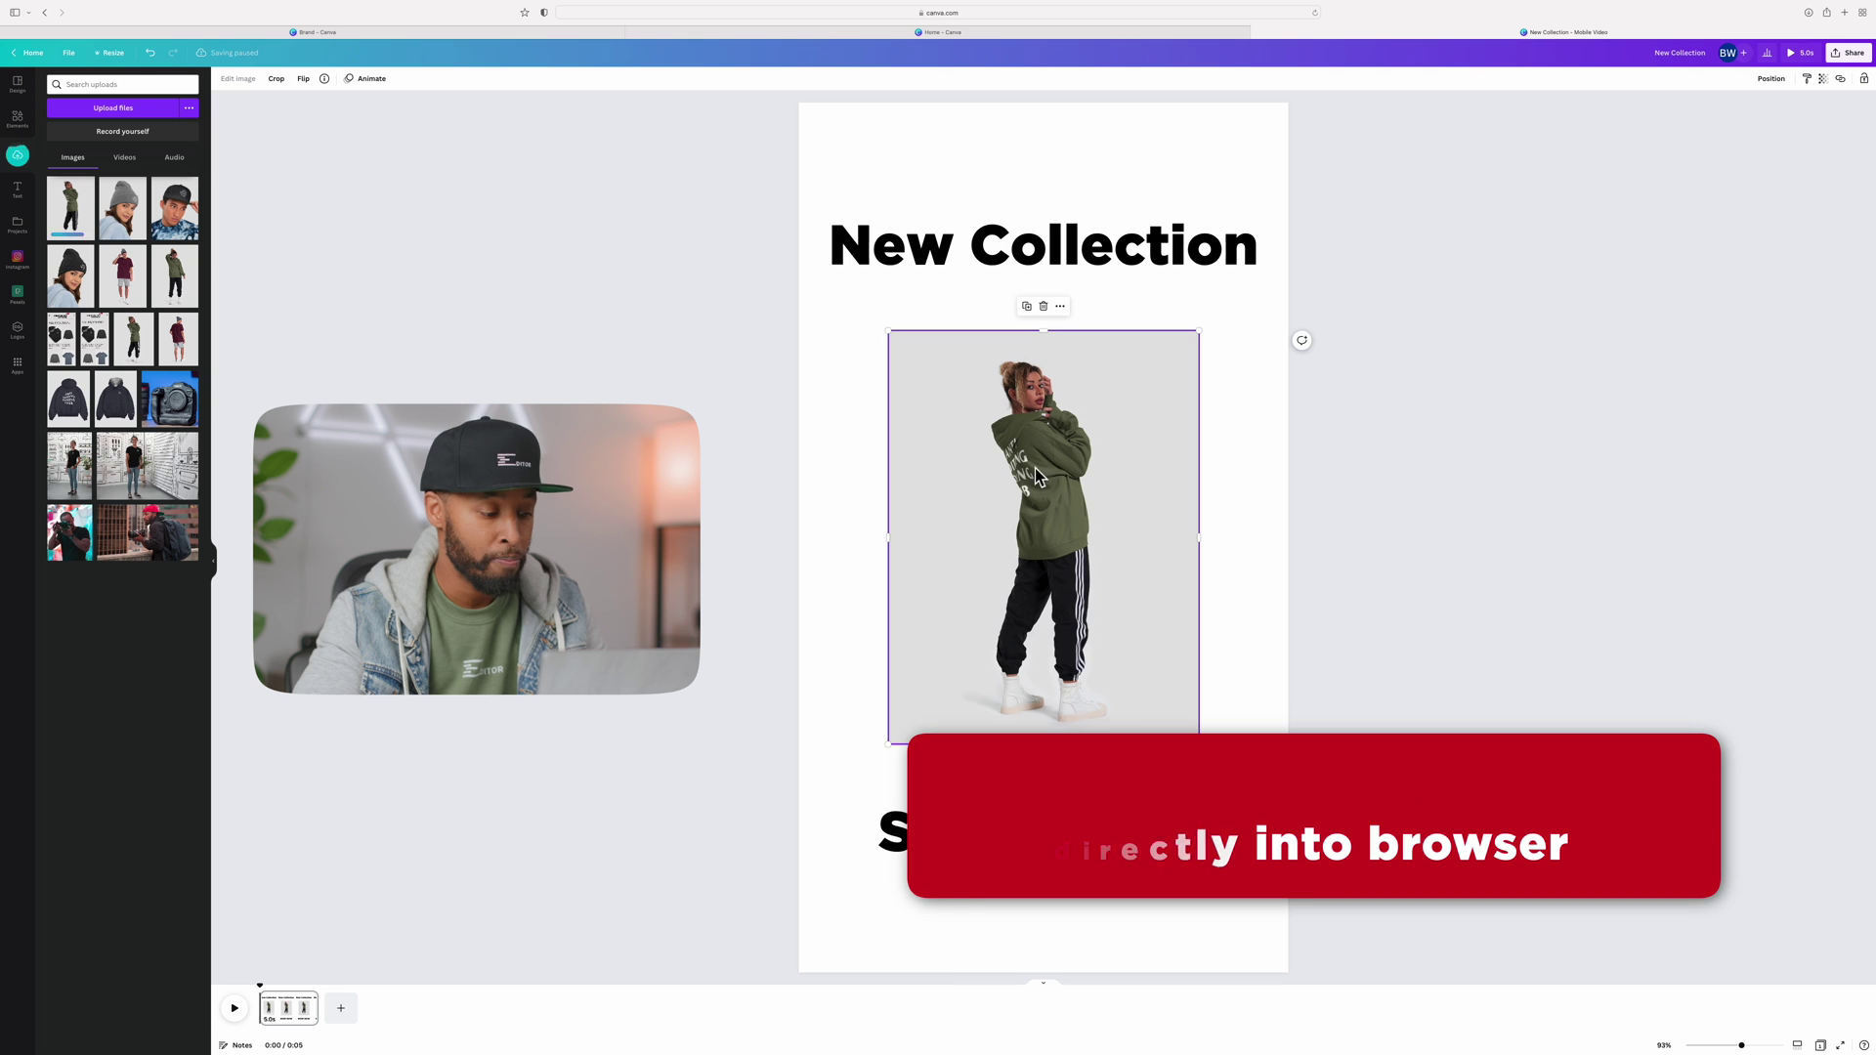
Shorten the page to 0.3 s and duplicate it.
{"action": "left_click_drag", "start_coordinate": [317, 1011], "coordinate": [268, 999]}
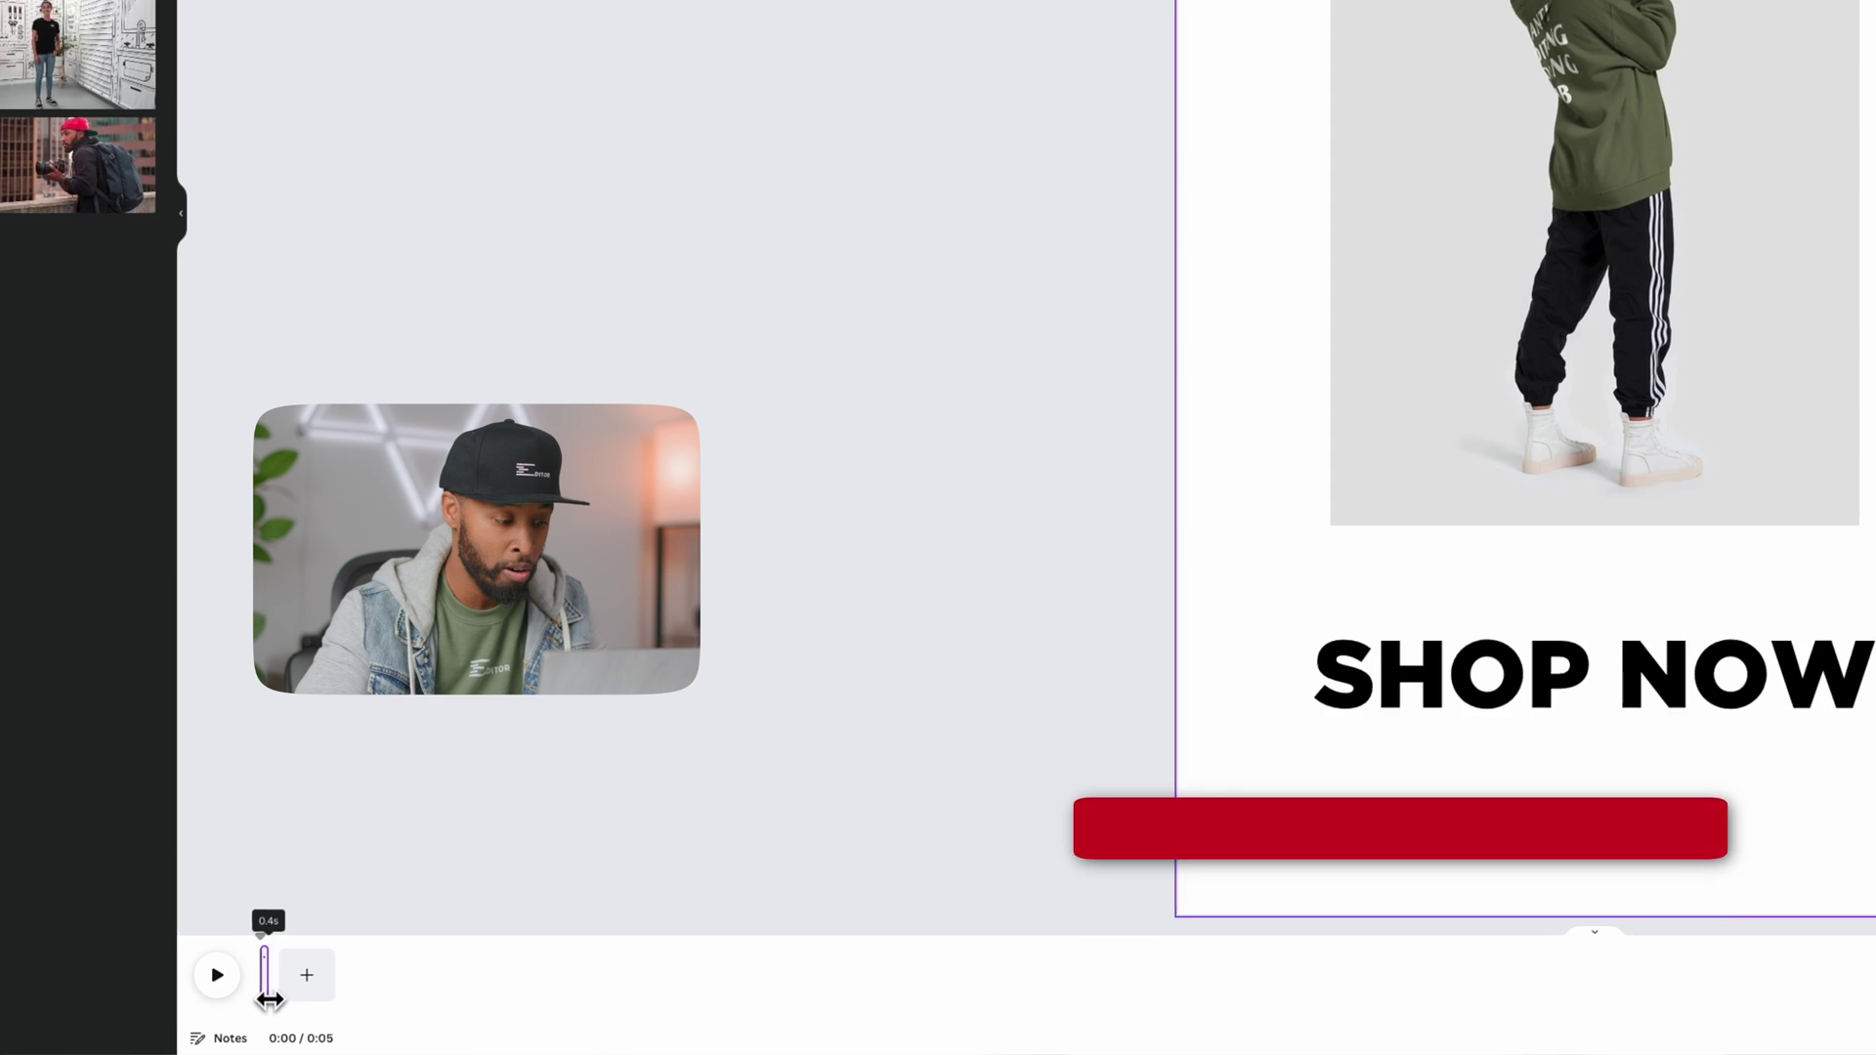
{"action": "left_click", "coordinate": [312, 940]}
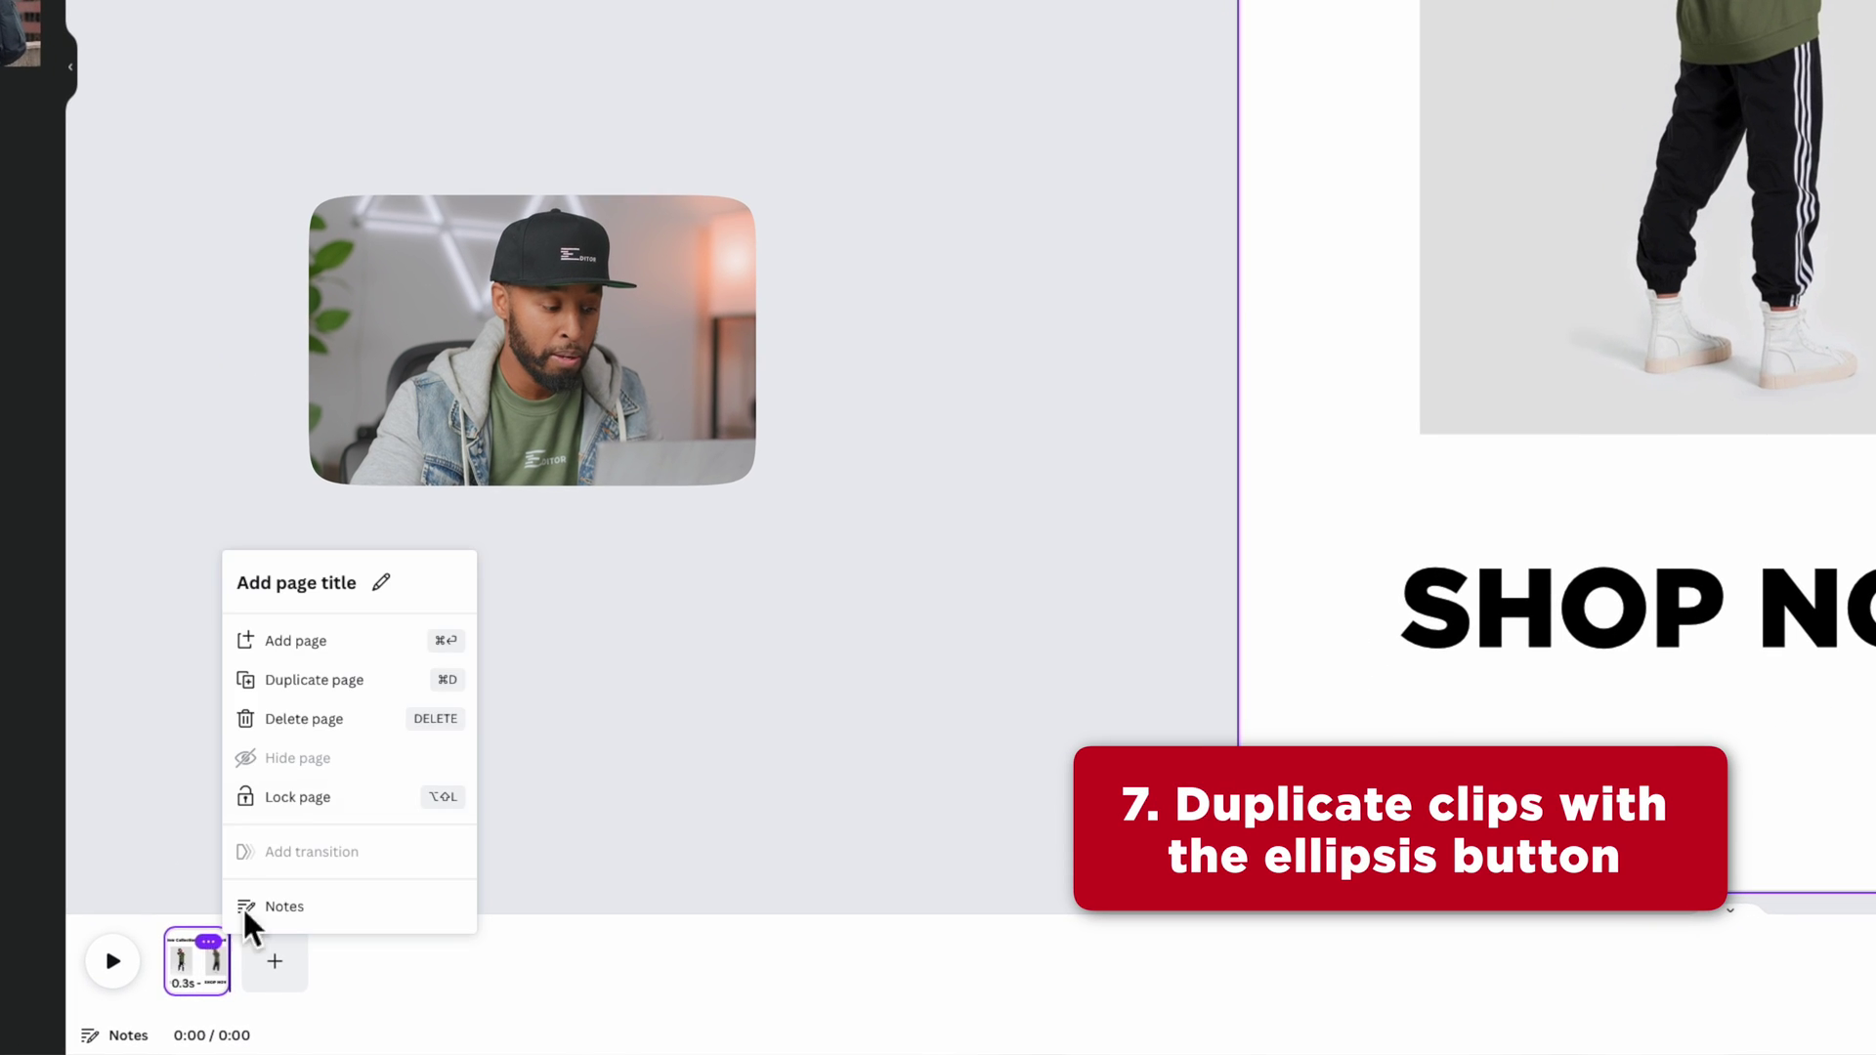
{"action": "left_click", "coordinate": [430, 737]}
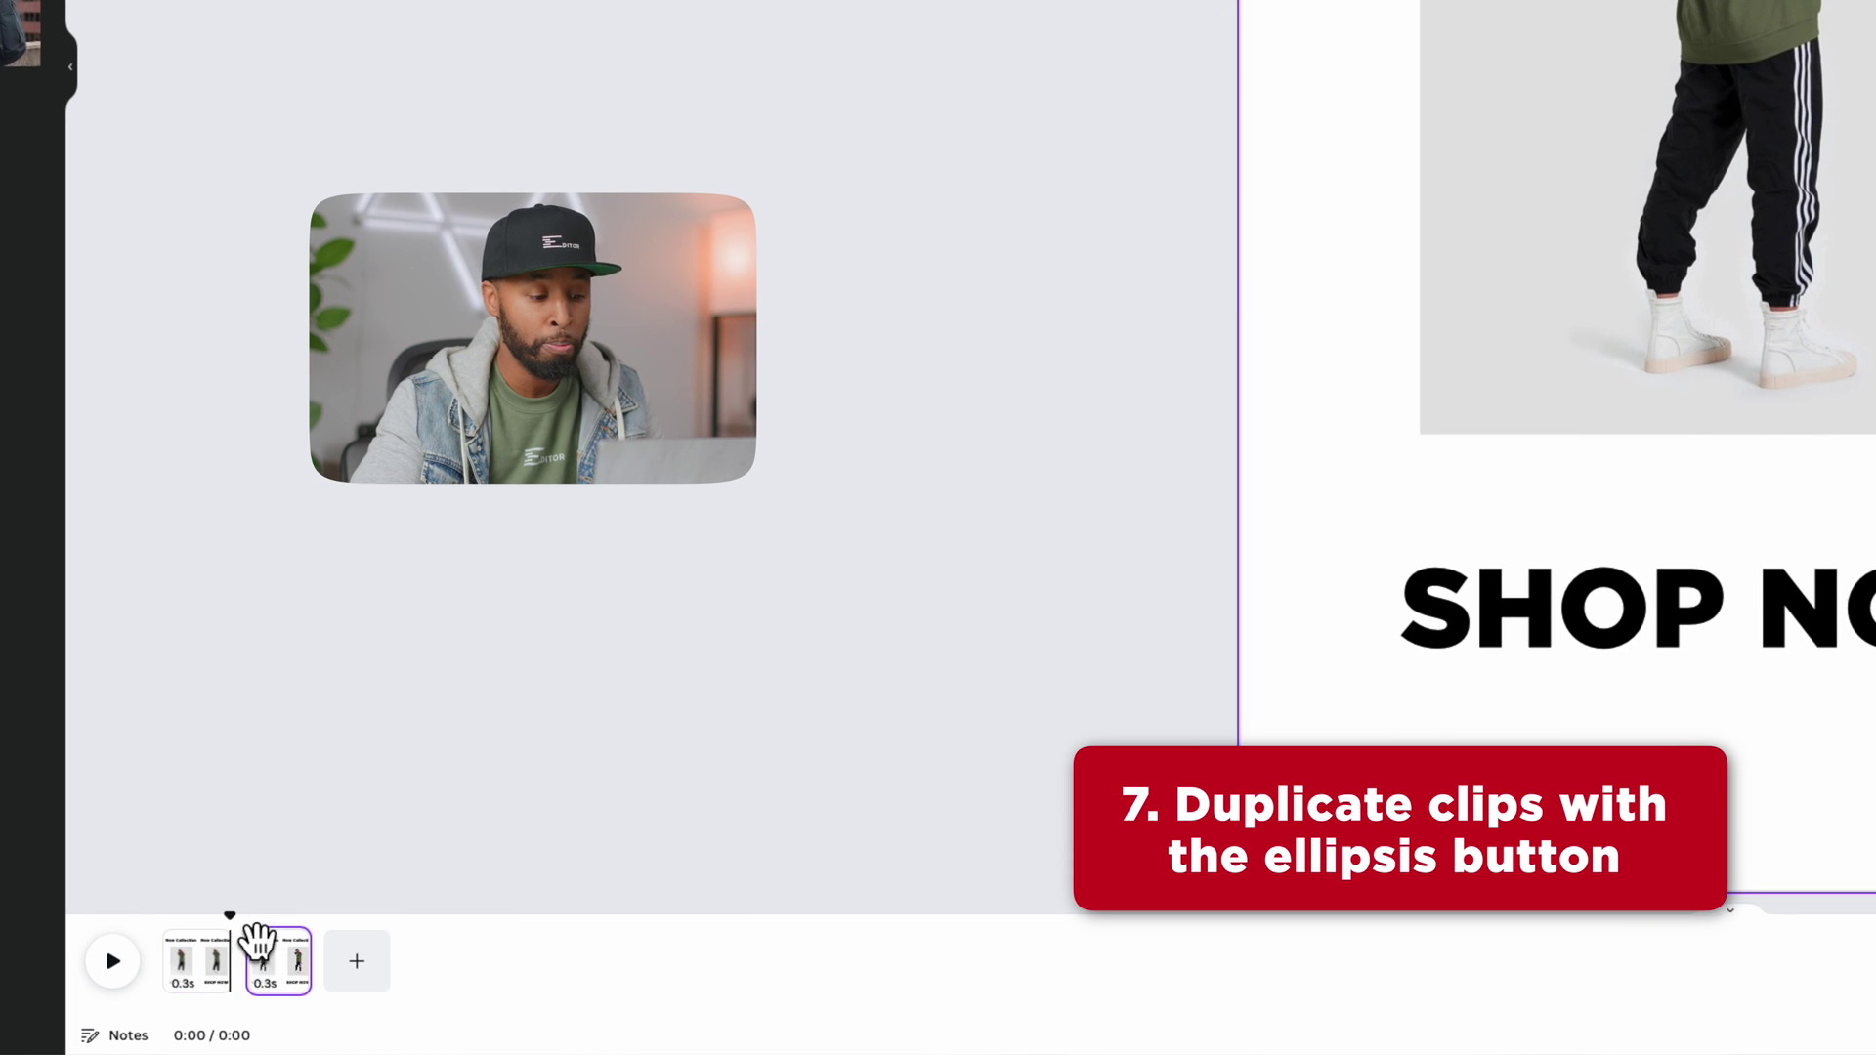
{"action": "left_click", "coordinate": [266, 944]}
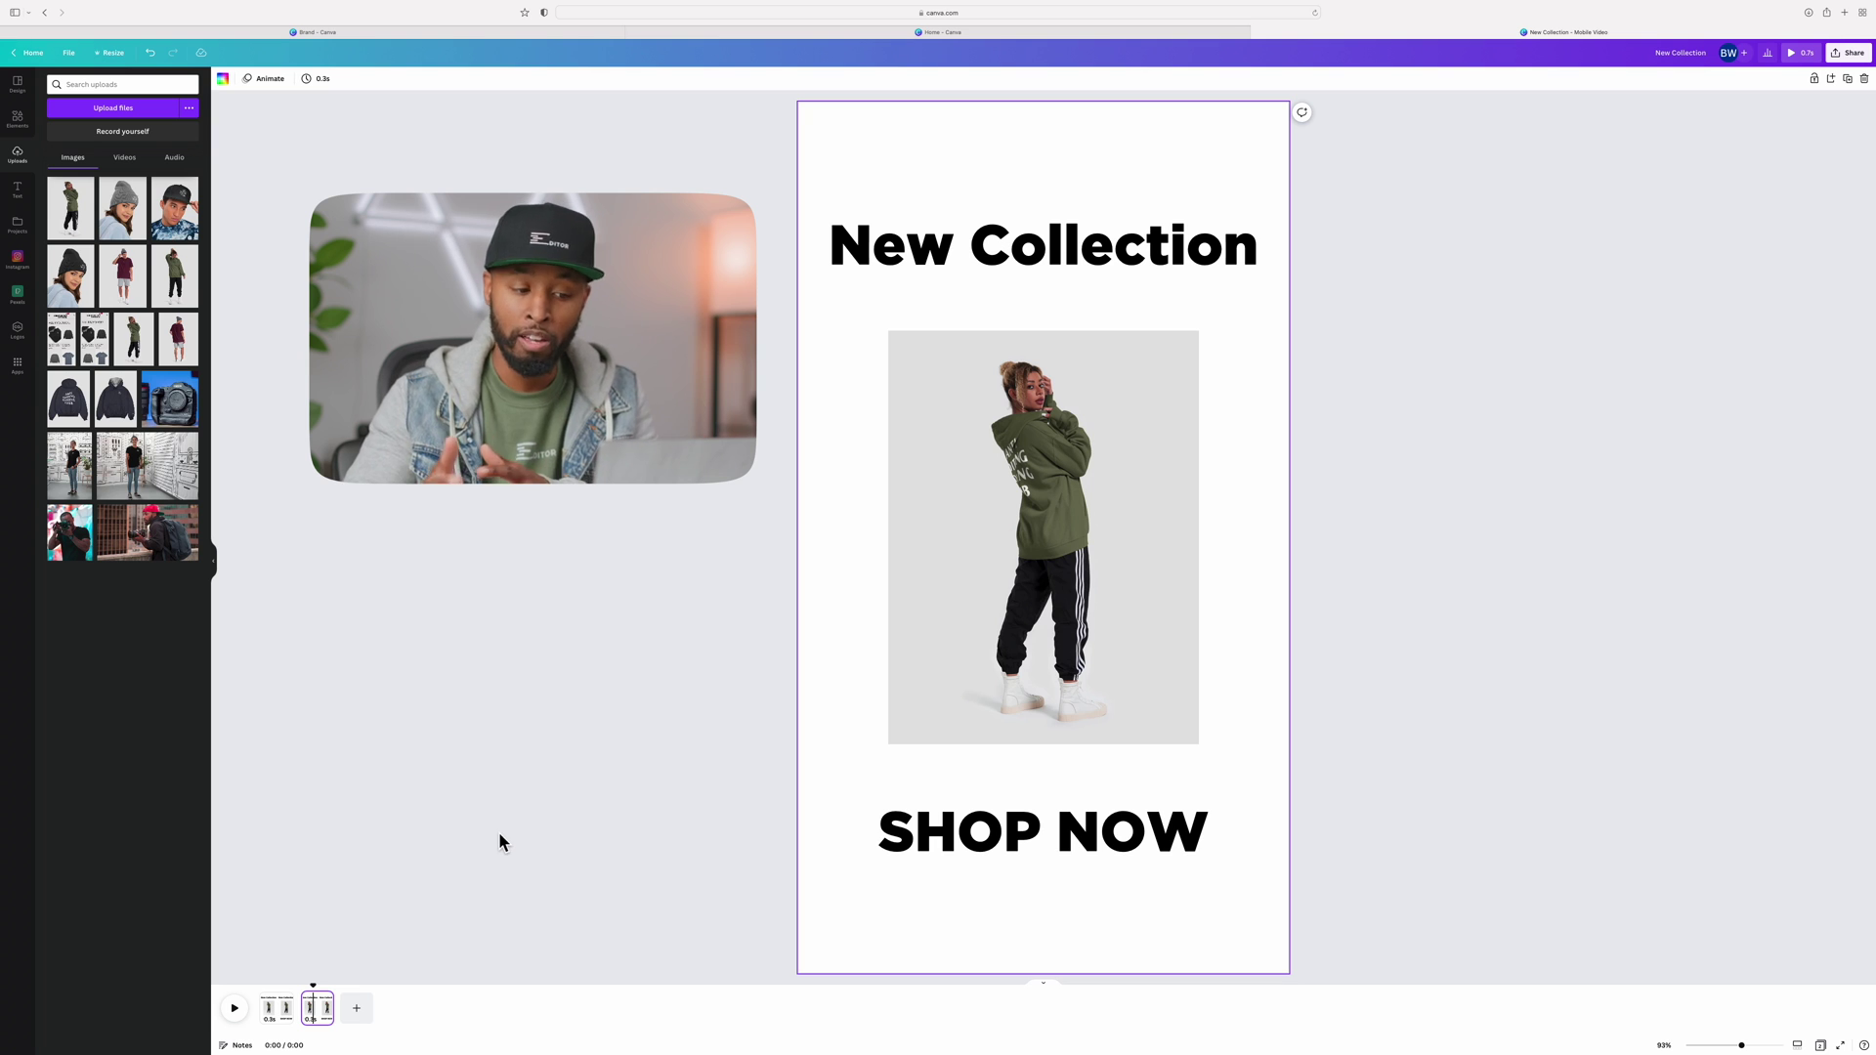
Replace the second page's photo with the black beanie image and use the burgundy outfit image on a further duplicate.
{"action": "key", "text": "ctrl+Right"}
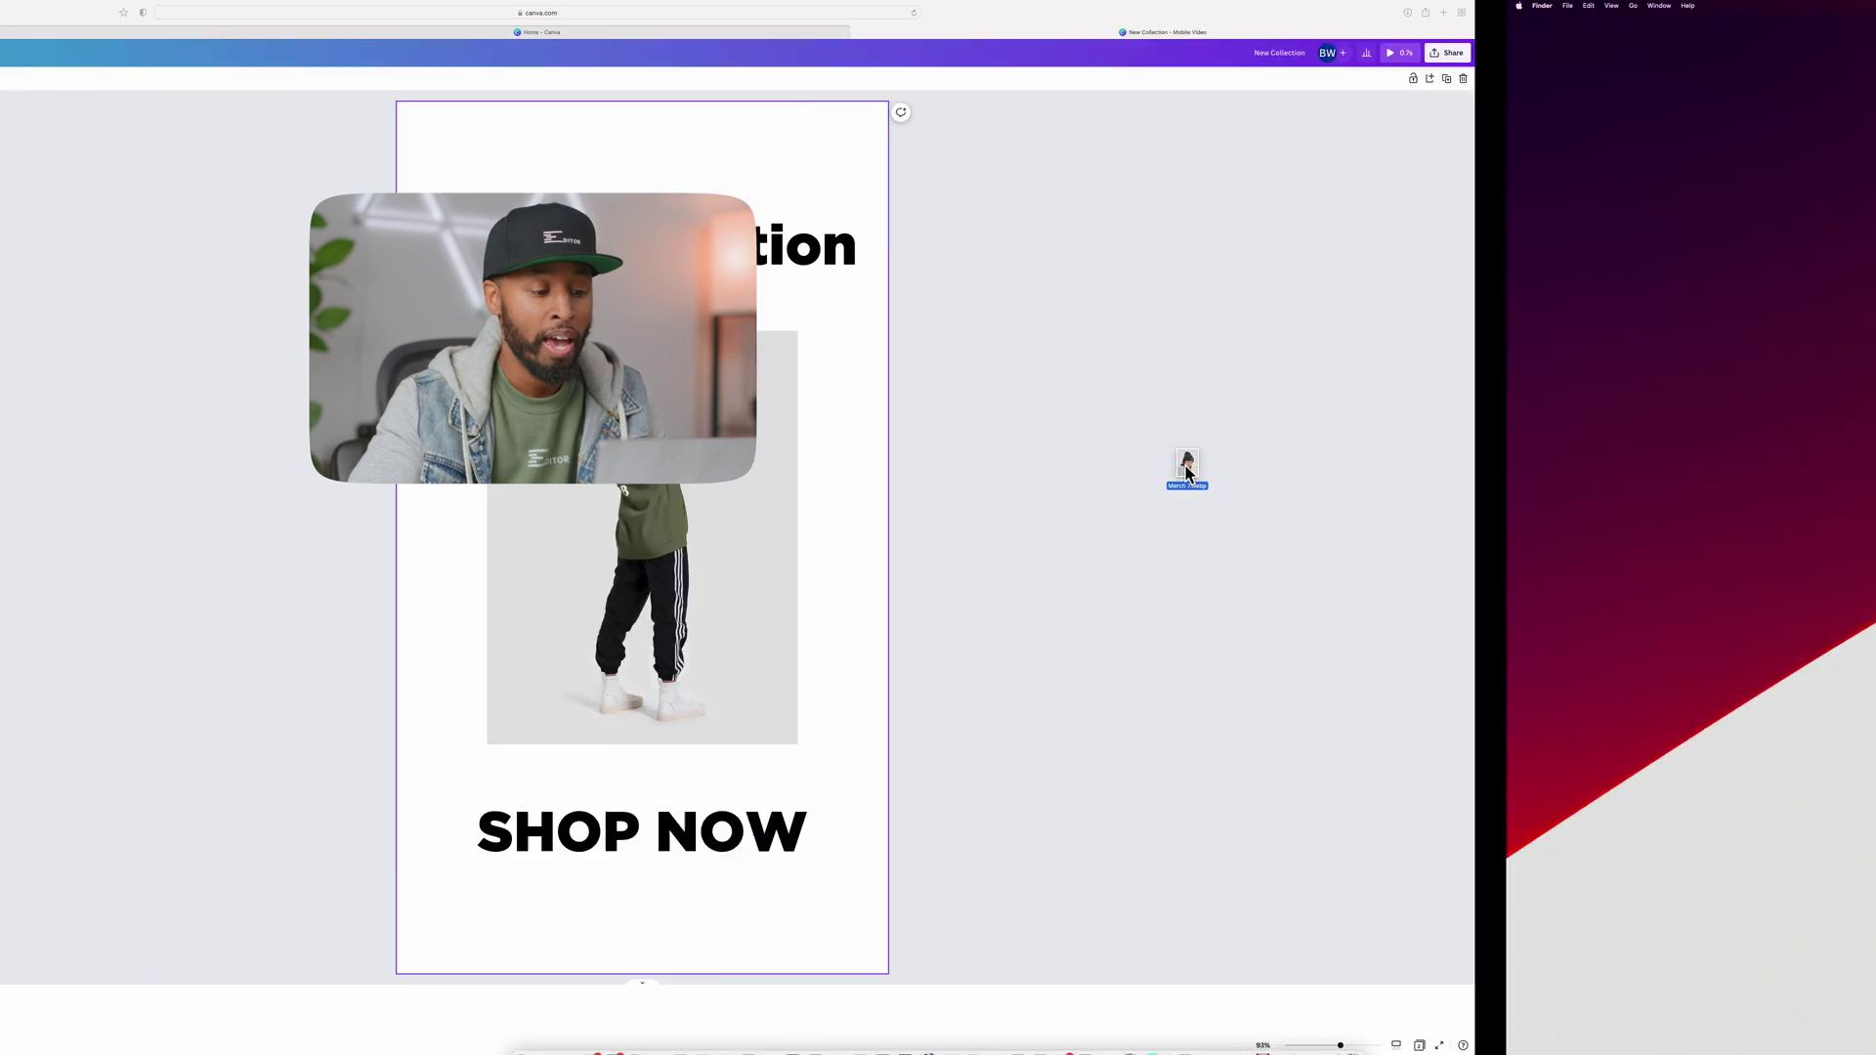
{"action": "left_click_drag", "start_coordinate": [1187, 474], "coordinate": [1123, 508]}
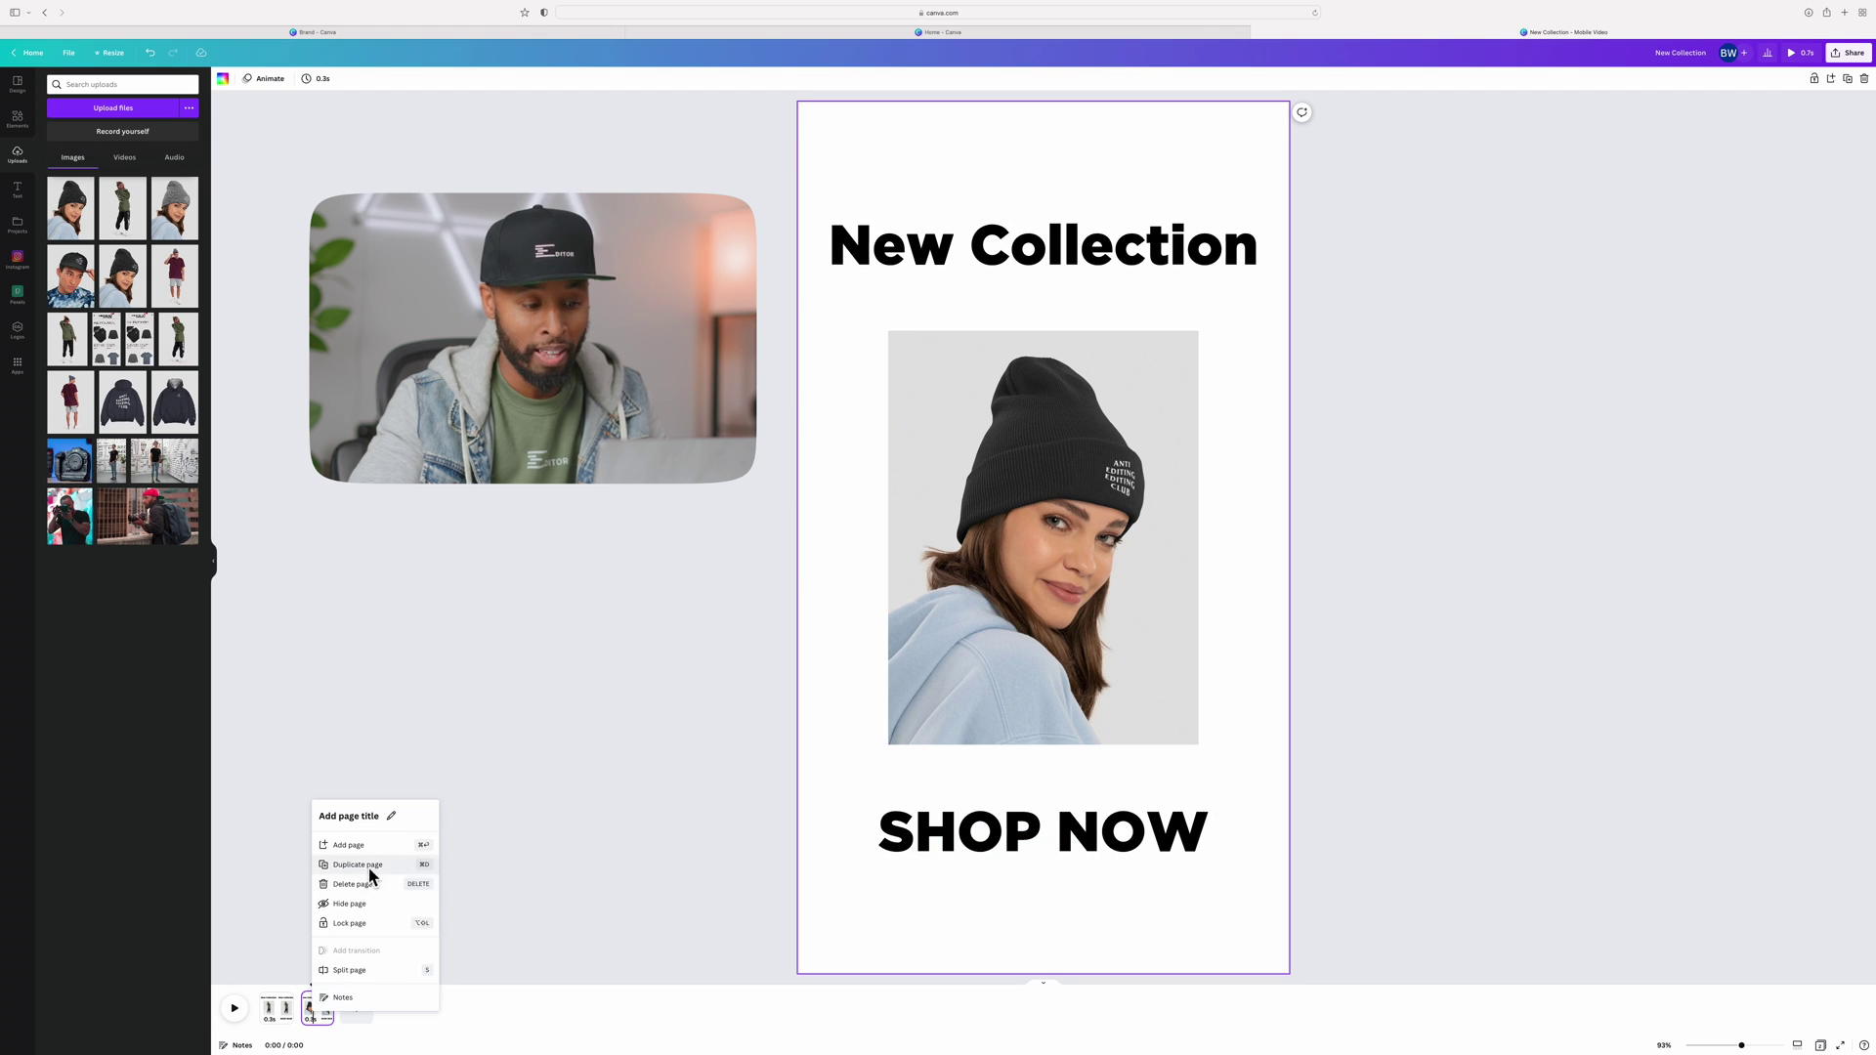
{"action": "left_click_drag", "start_coordinate": [176, 278], "coordinate": [1031, 595]}
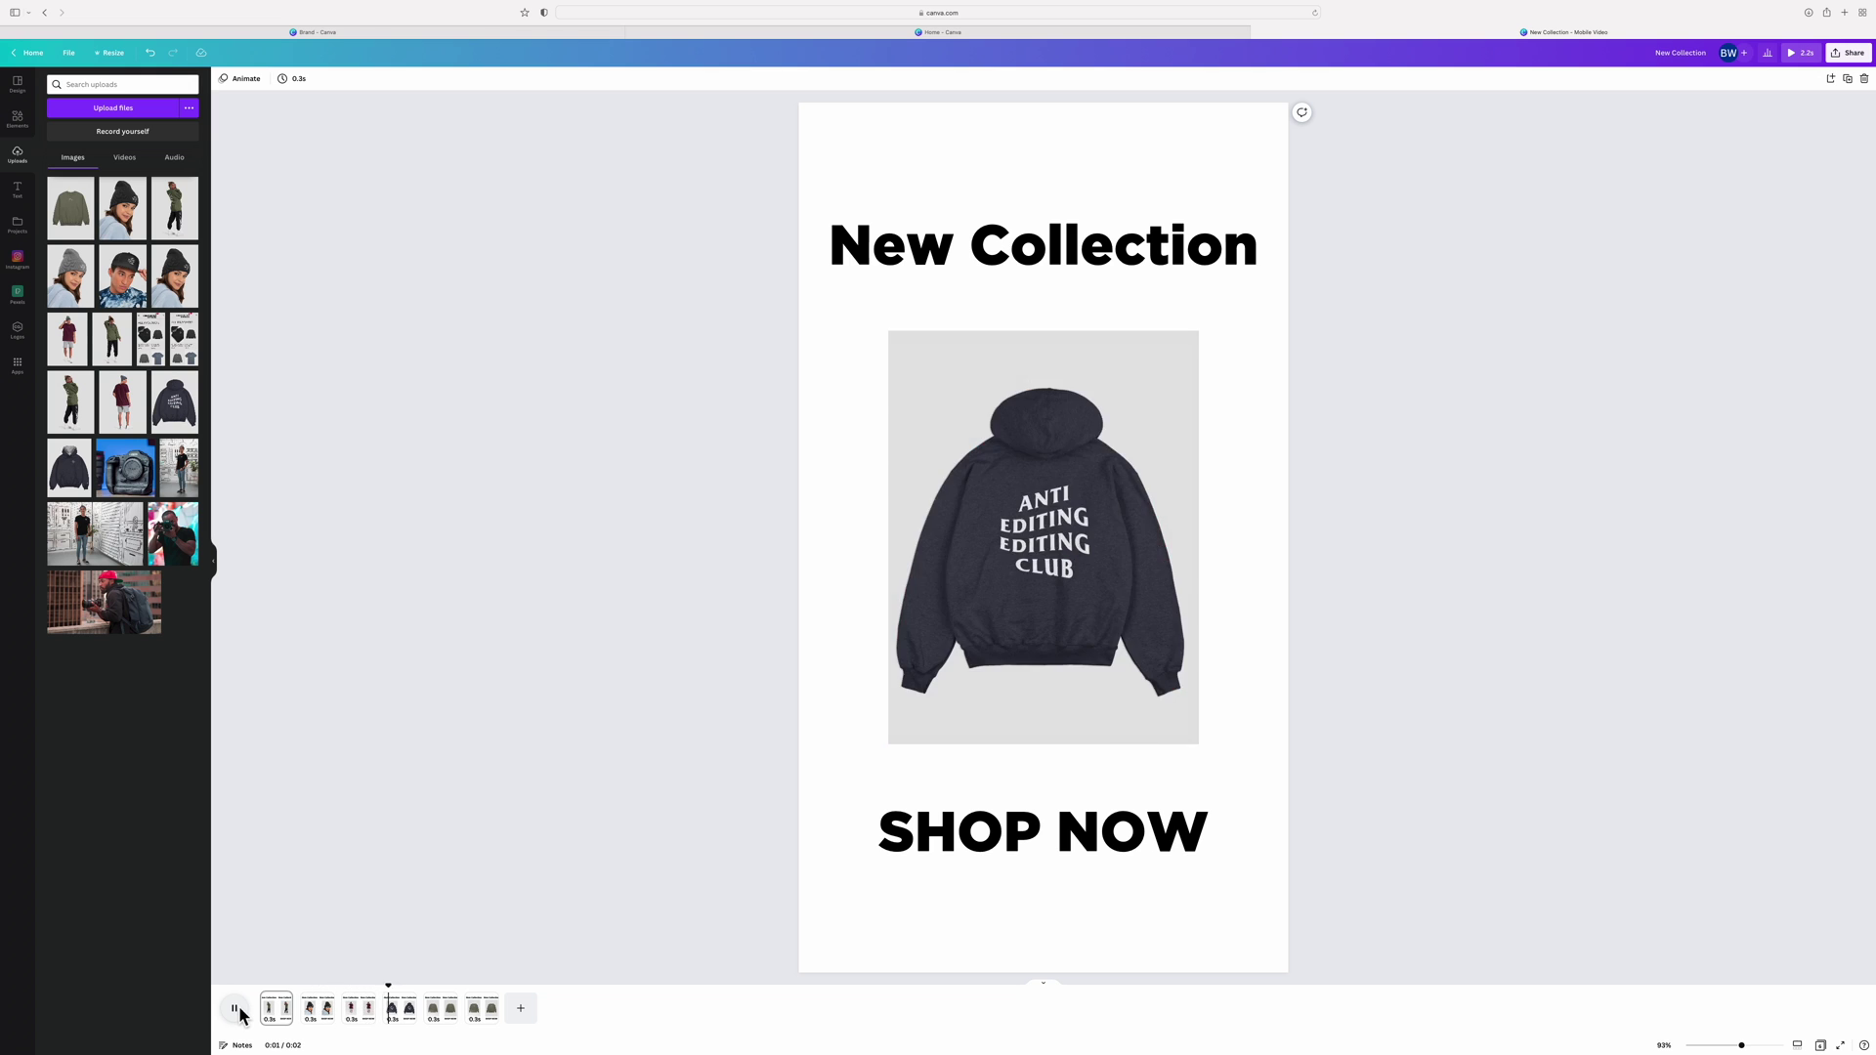
Shorten the product pages in the timeline to 0.2 s each.
{"action": "left_click_drag", "start_coordinate": [298, 1013], "coordinate": [291, 1013]}
{"action": "left_click_drag", "start_coordinate": [339, 1015], "coordinate": [333, 1017]}
{"action": "left_click_drag", "start_coordinate": [380, 1013], "coordinate": [374, 1012]}
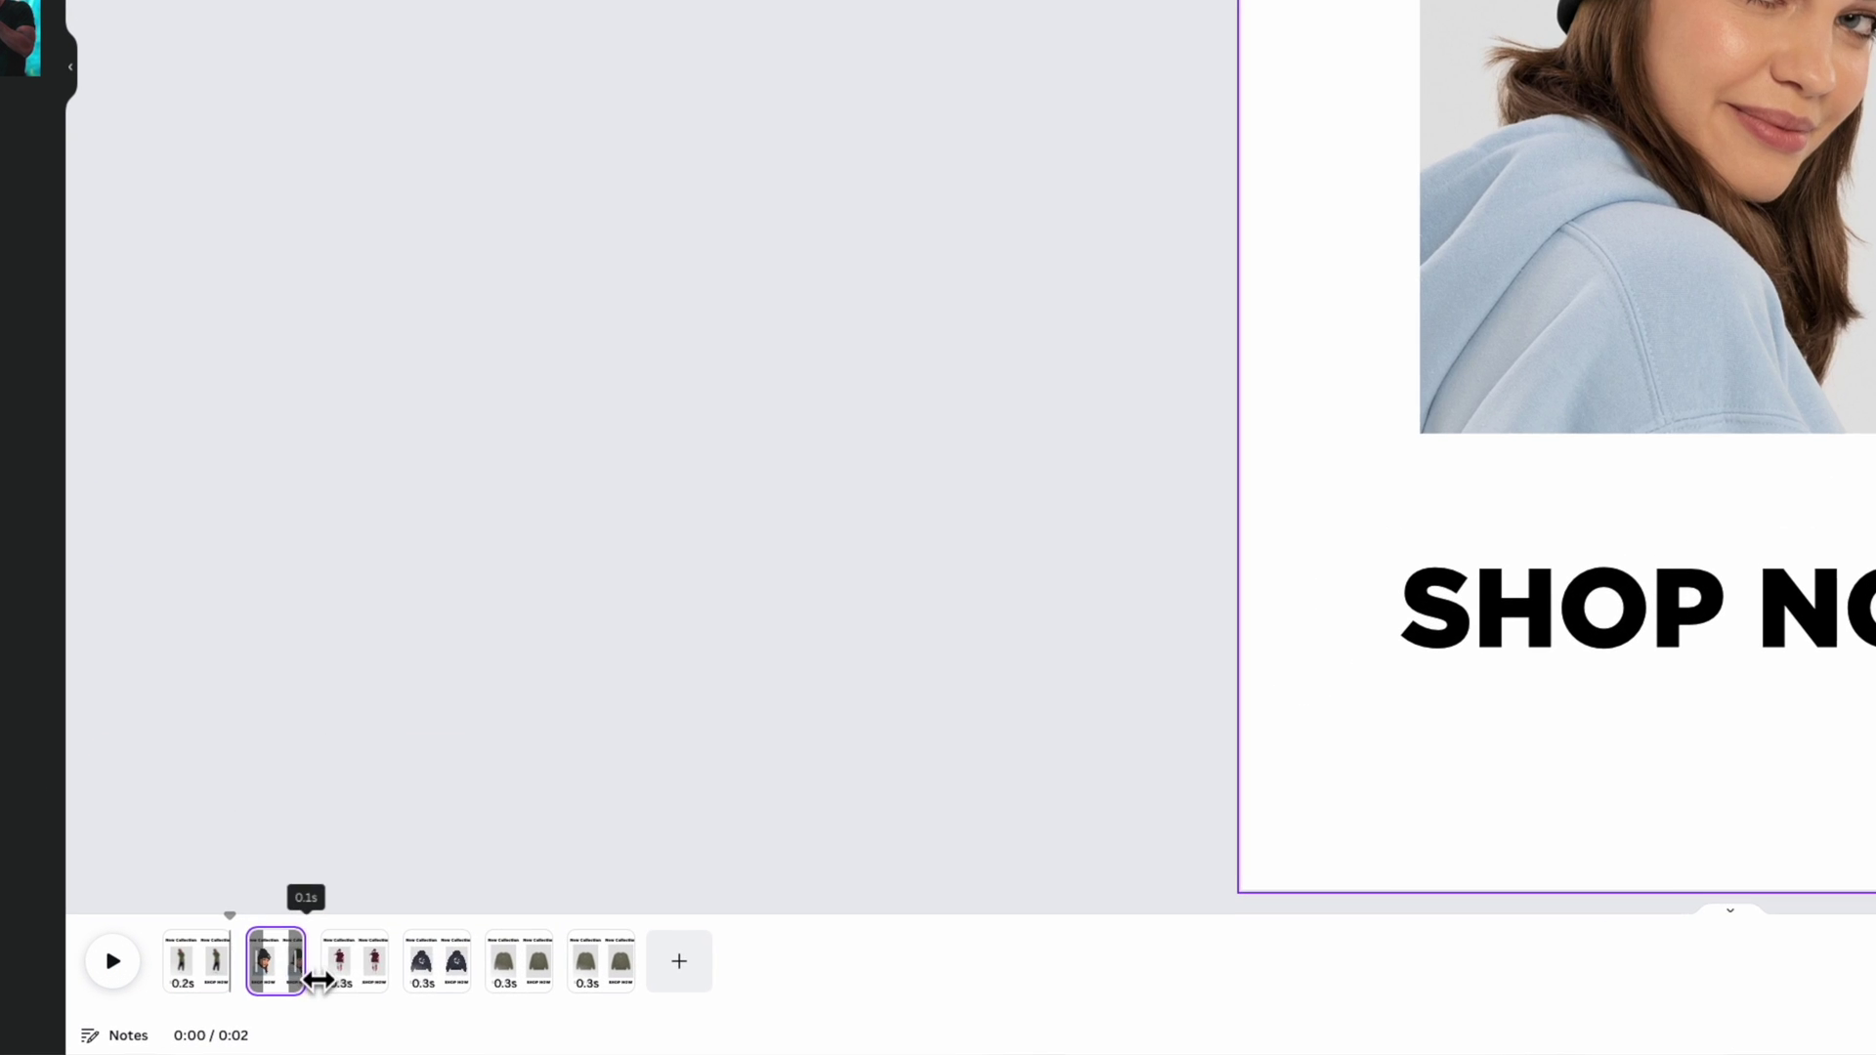
{"action": "left_click_drag", "start_coordinate": [480, 974], "coordinate": [556, 974]}
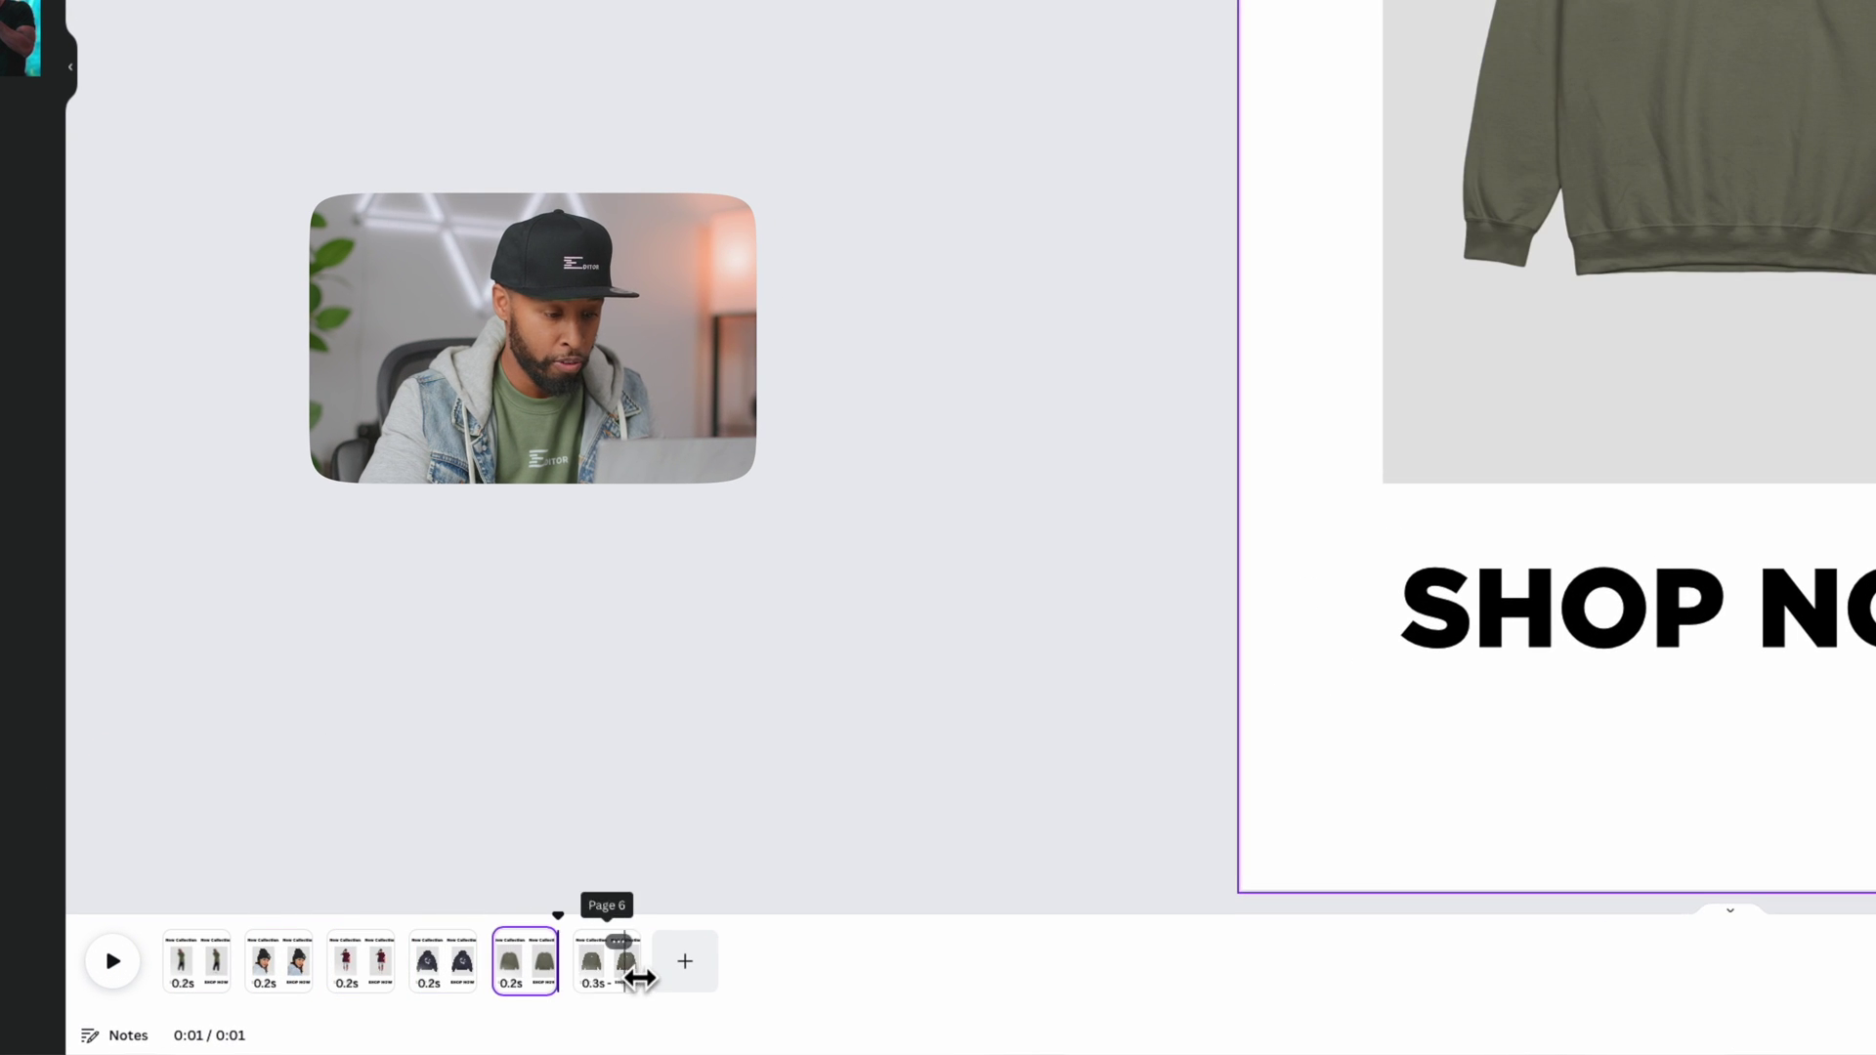
{"action": "left_click_drag", "start_coordinate": [640, 979], "coordinate": [644, 979]}
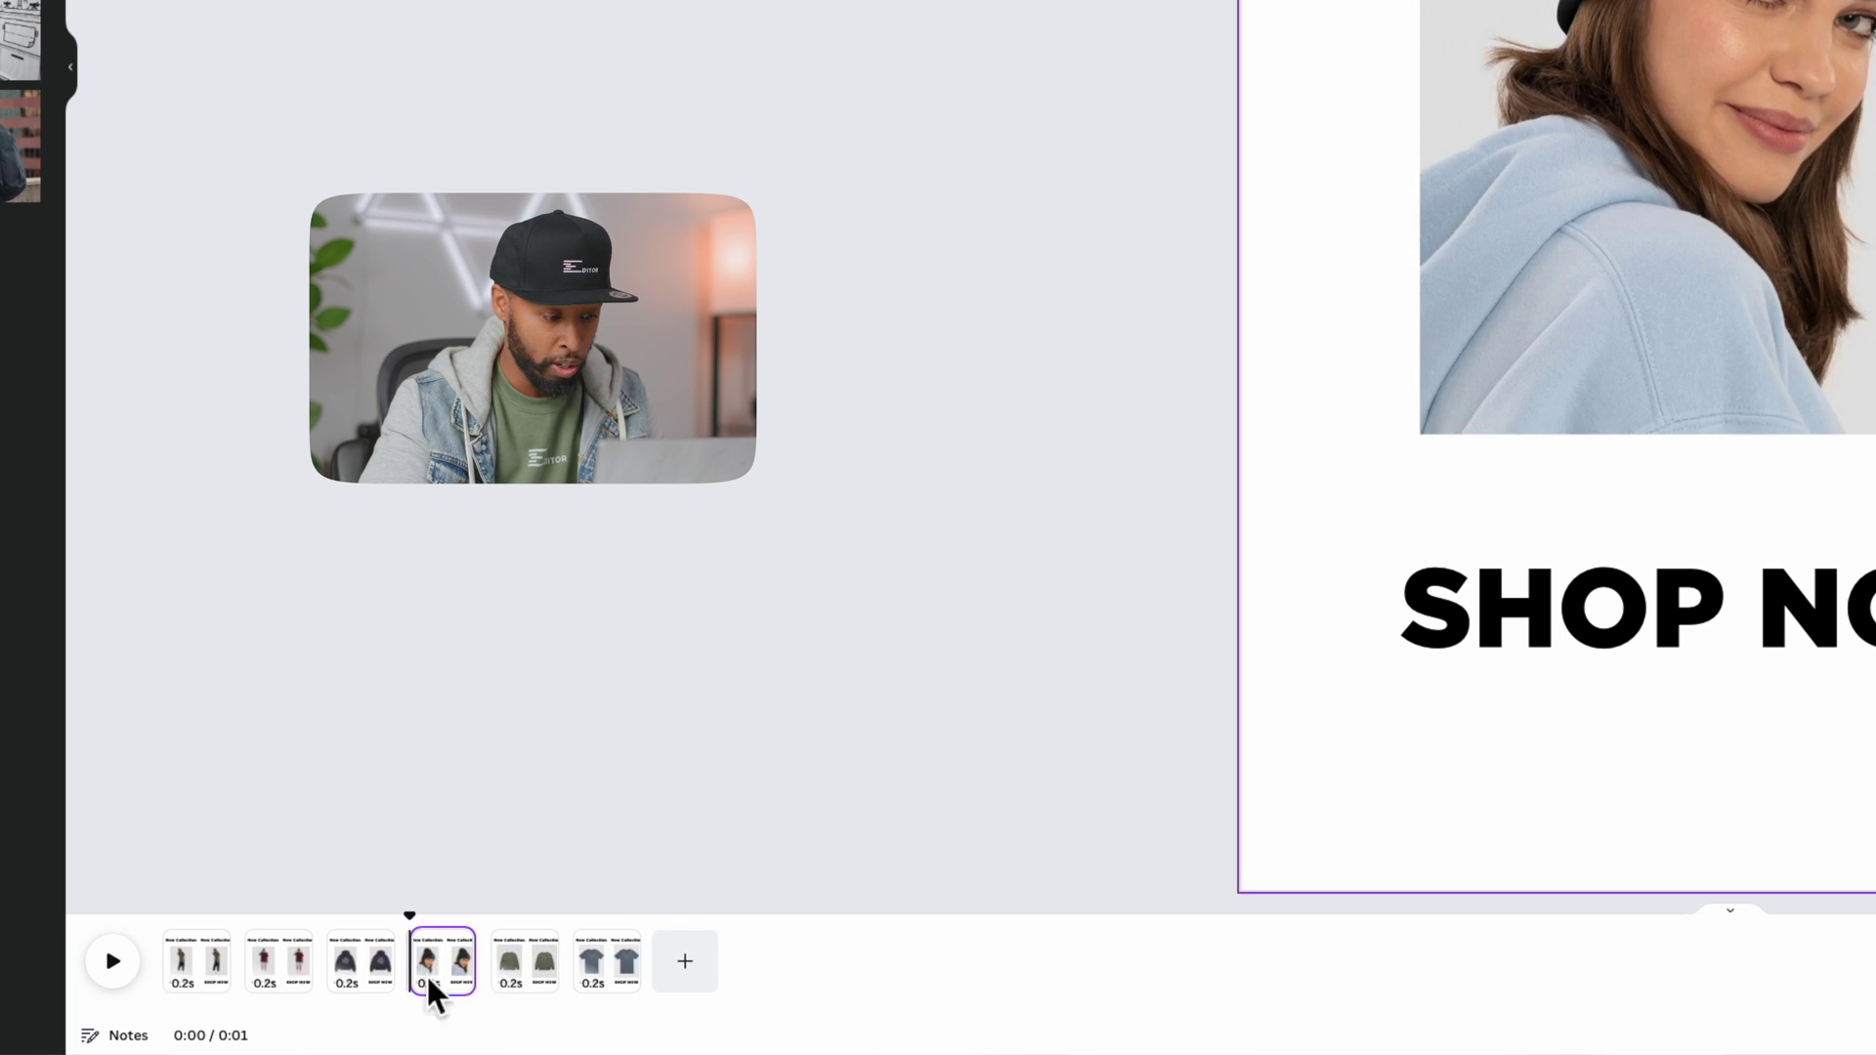
Move the black beanie page further along the timeline and play back the video.
{"action": "left_click_drag", "start_coordinate": [279, 961], "coordinate": [498, 933]}
{"action": "left_click", "coordinate": [114, 961]}
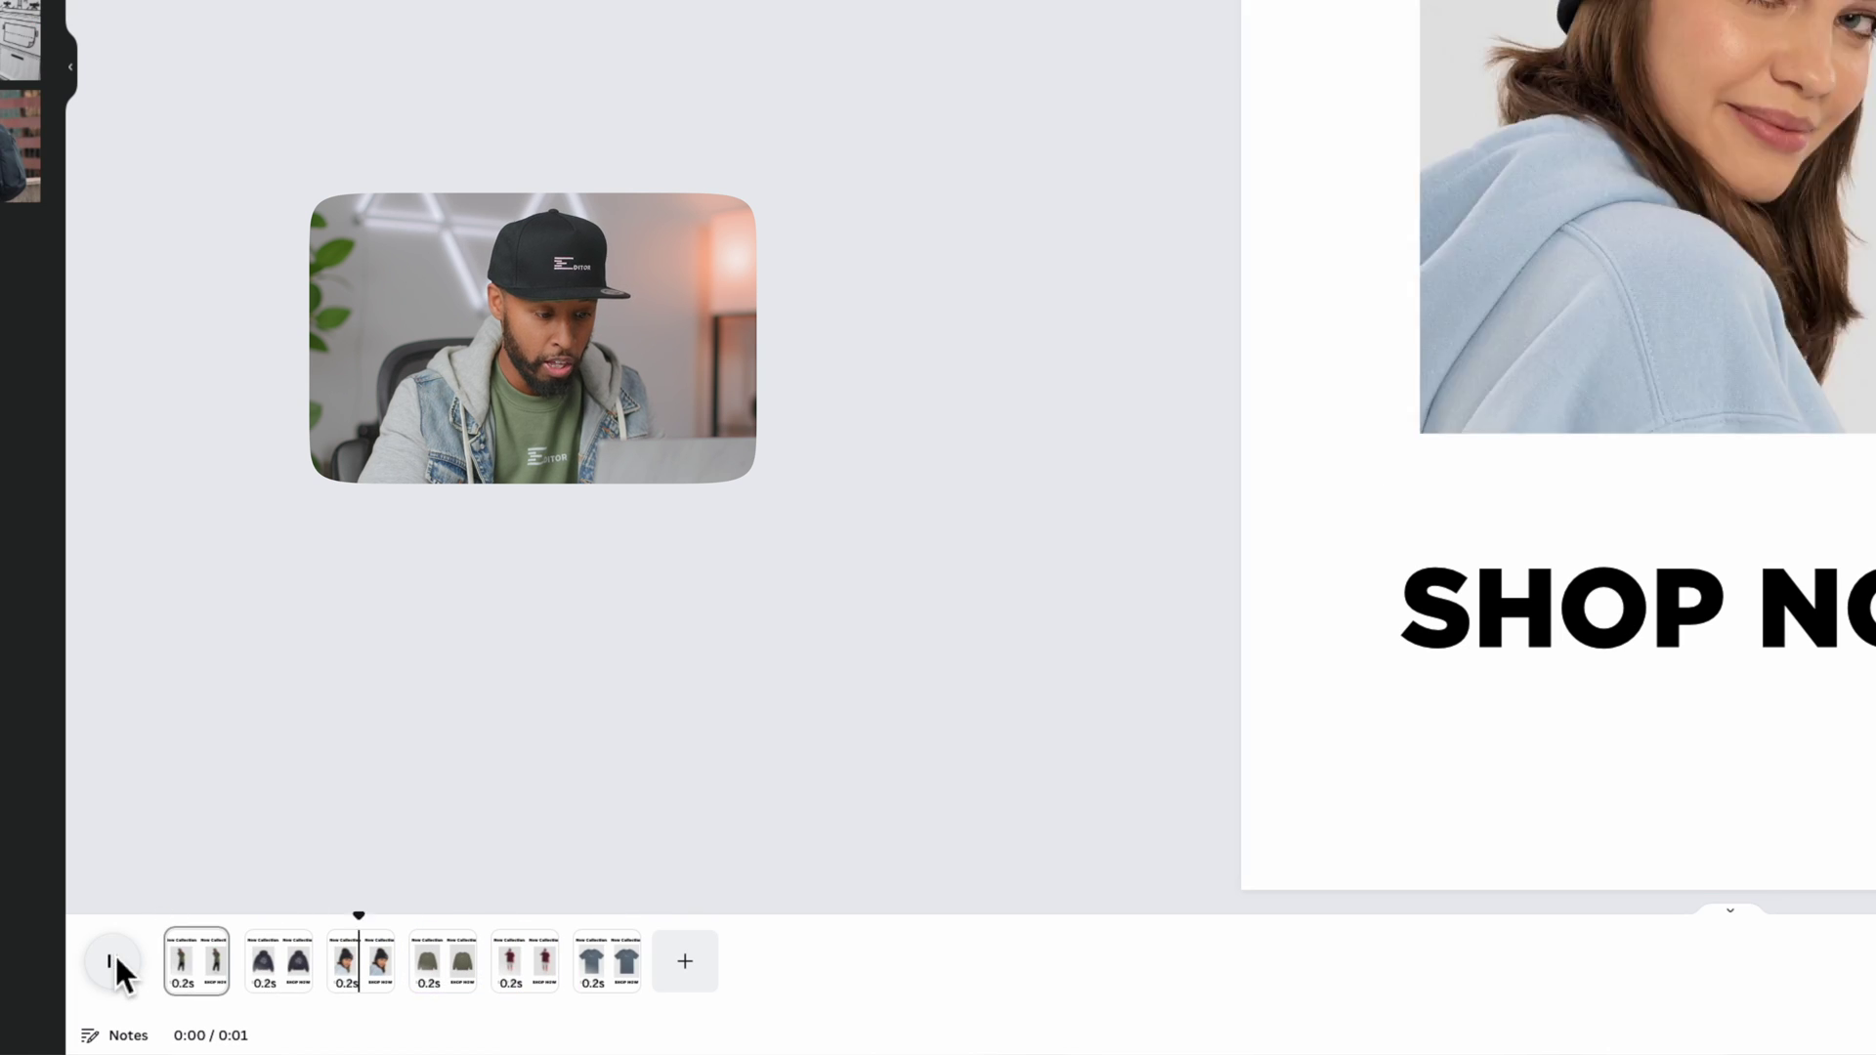
Duplicate the opening olive hoodie page and the navy hoodie page, moving each copy to the end of the timeline.
{"action": "left_click", "coordinate": [207, 942]}
{"action": "left_click", "coordinate": [314, 680]}
{"action": "left_click_drag", "start_coordinate": [278, 961], "coordinate": [674, 977]}
{"action": "left_click", "coordinate": [294, 975]}
{"action": "left_click", "coordinate": [290, 941]}
{"action": "left_click", "coordinate": [396, 680]}
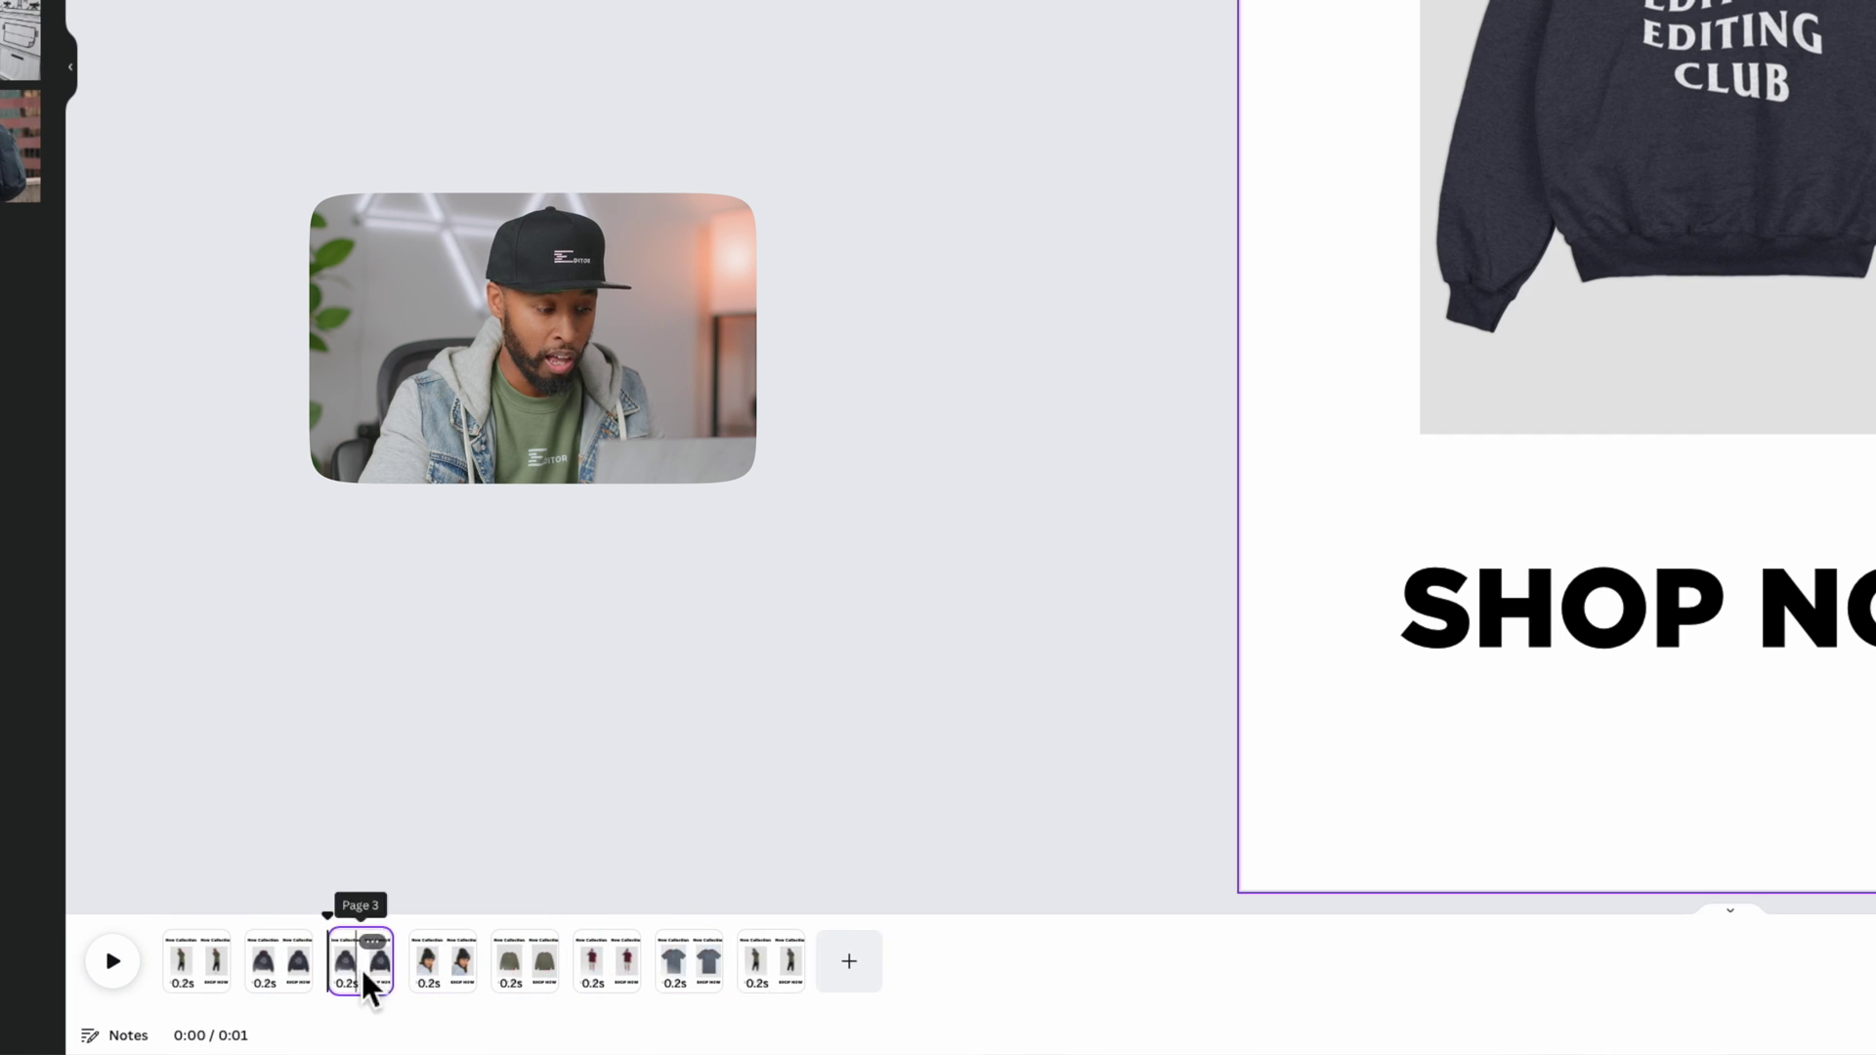
{"action": "left_click_drag", "start_coordinate": [365, 982], "coordinate": [767, 977]}
Duplicate the black beanie page and move the copy to the end of the timeline.
{"action": "left_click", "coordinate": [385, 983]}
{"action": "left_click", "coordinate": [372, 942]}
{"action": "left_click", "coordinate": [495, 682]}
{"action": "left_click_drag", "start_coordinate": [444, 977], "coordinate": [850, 977]}
Duplicate the olive sweatshirt page and the maroon T-shirt page, moving each copy to the end of the timeline.
{"action": "left_click", "coordinate": [468, 977]}
{"action": "left_click", "coordinate": [454, 942]}
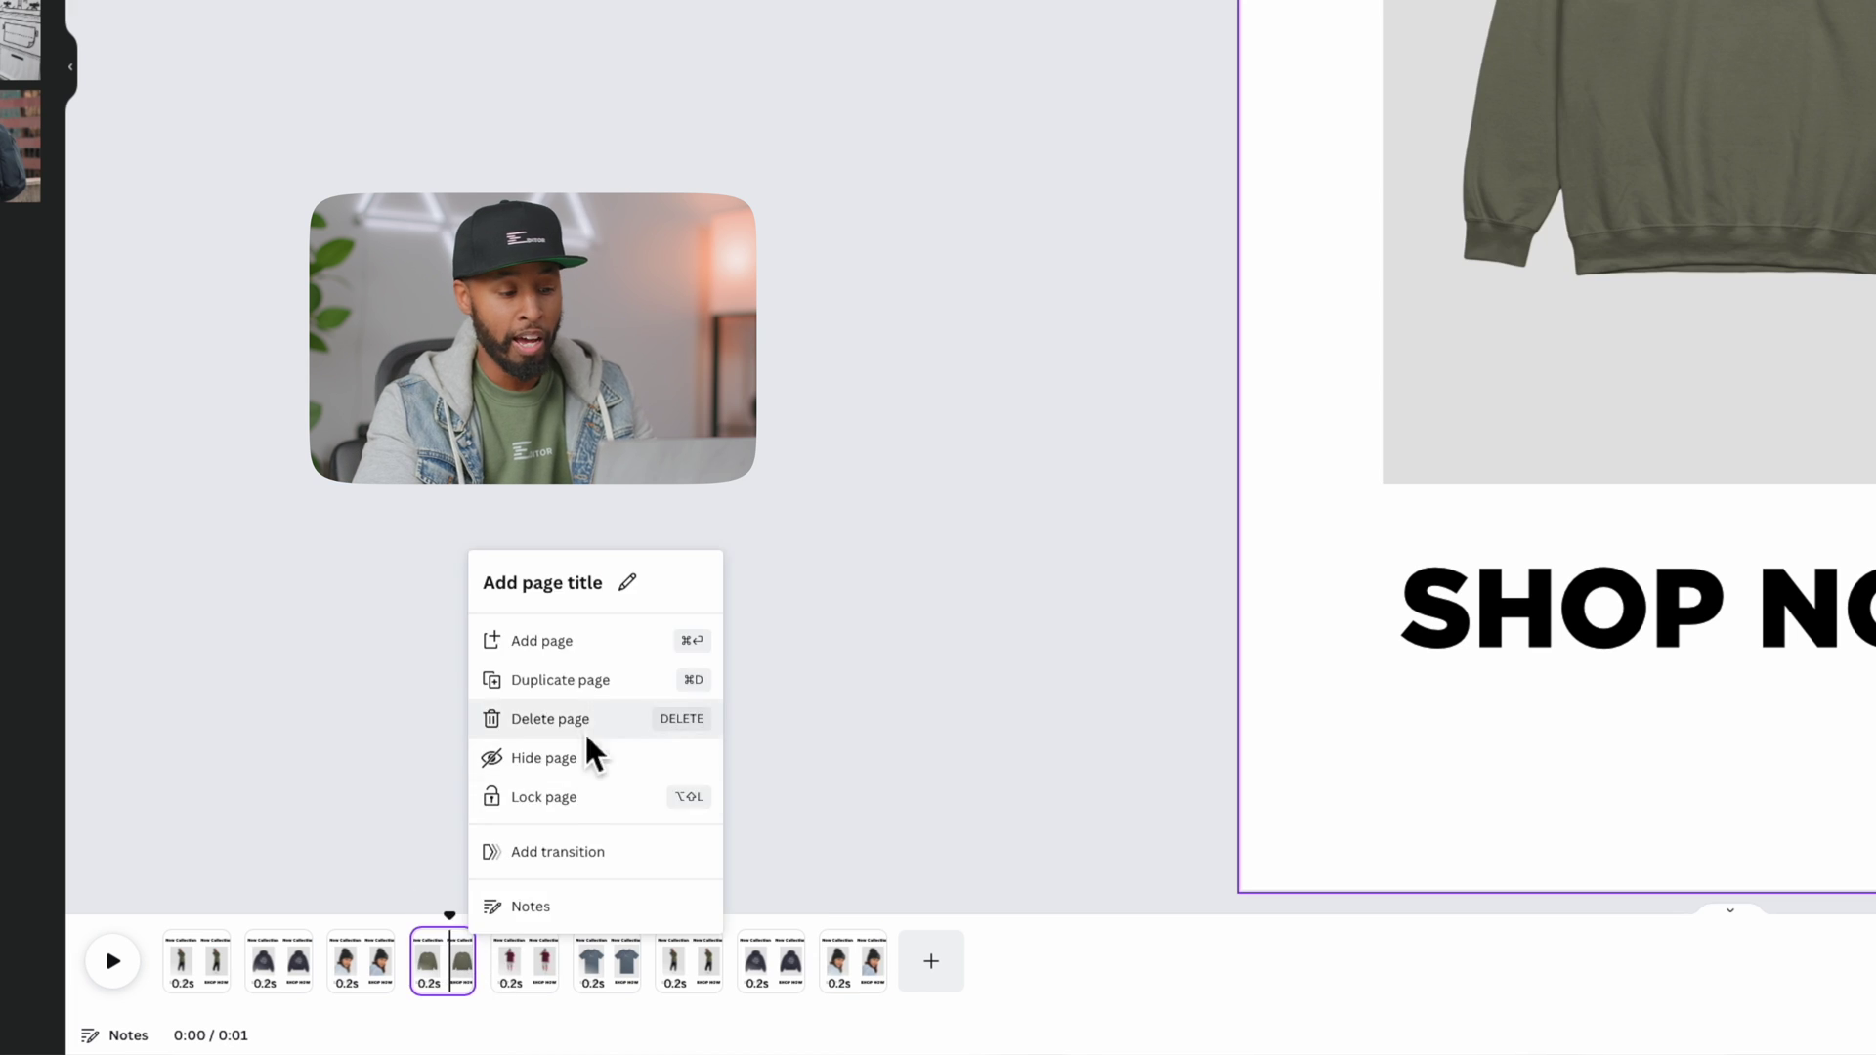
{"action": "left_click", "coordinate": [576, 682]}
{"action": "left_click_drag", "start_coordinate": [528, 982], "coordinate": [846, 982]}
{"action": "left_click", "coordinate": [549, 969]}
{"action": "left_click", "coordinate": [536, 941]}
{"action": "left_click", "coordinate": [659, 682]}
{"action": "left_click_drag", "start_coordinate": [615, 985], "coordinate": [1026, 977]}
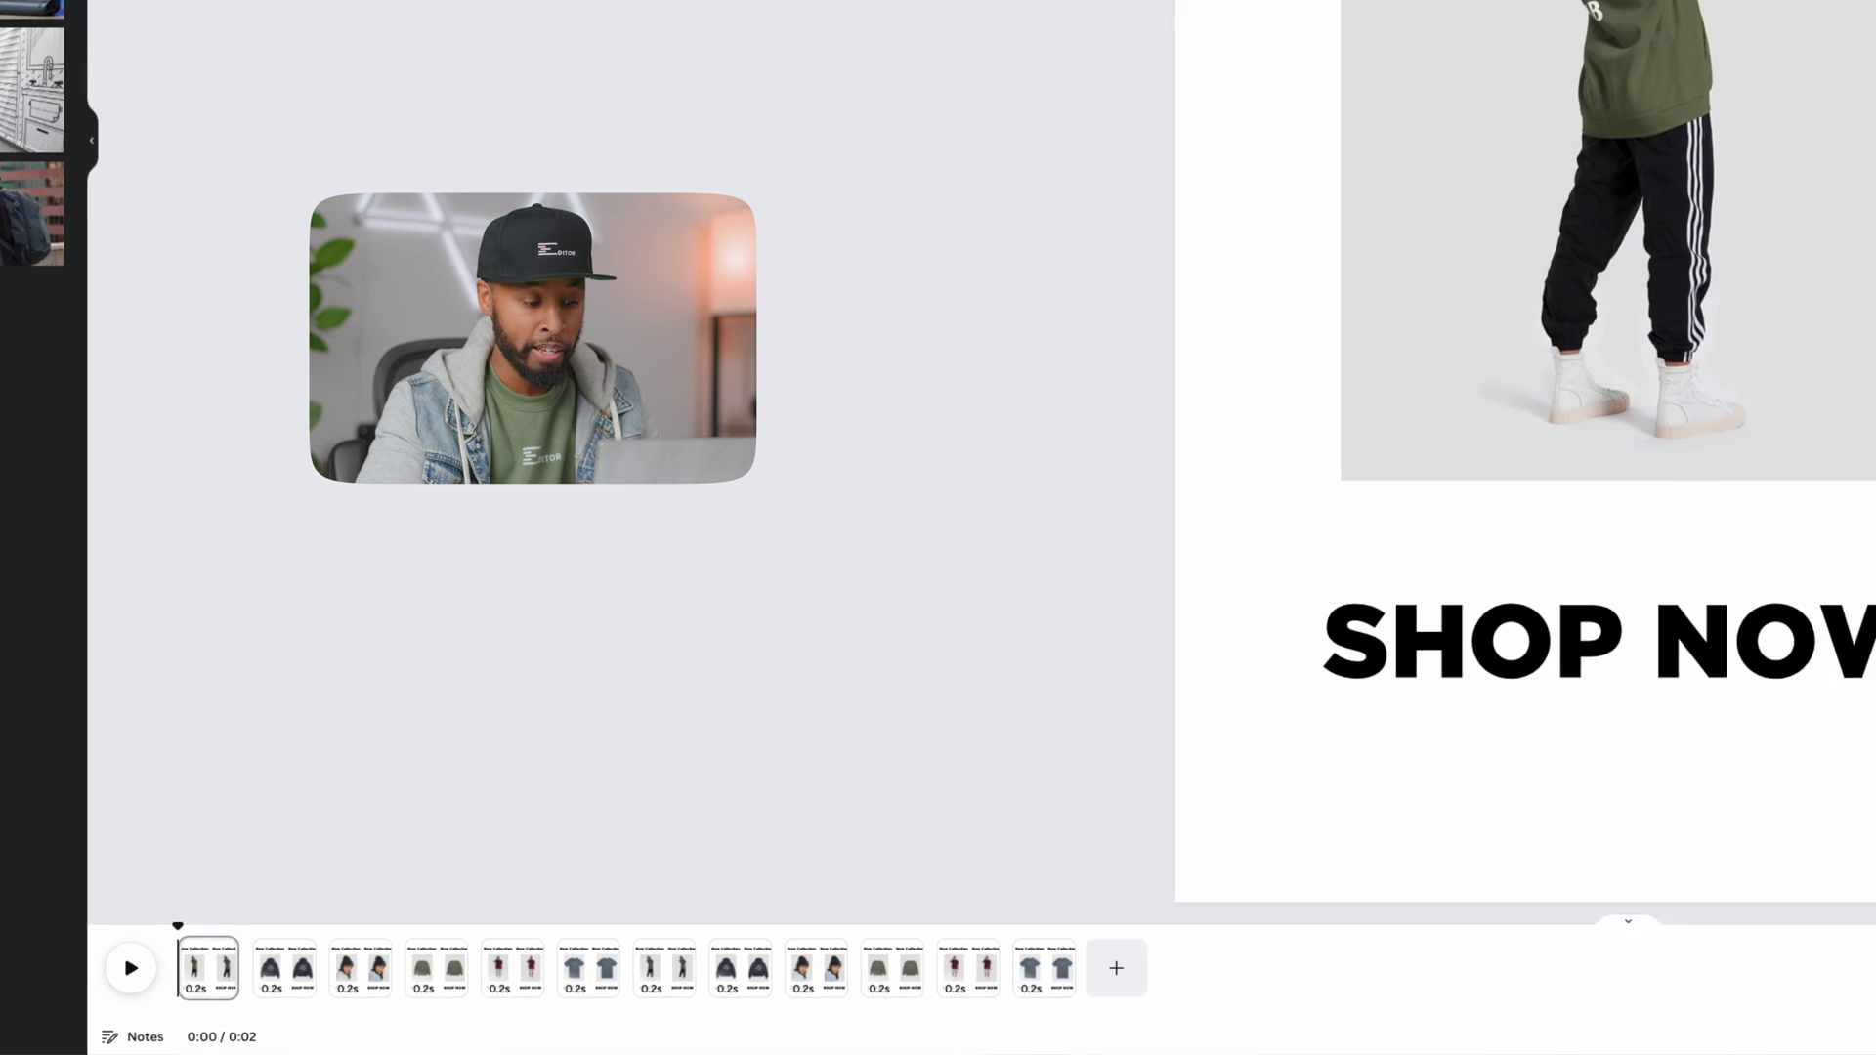
Add a rectangle shape slightly offset over the opening hoodie photo and fill it with the brand palette's red.
{"action": "left_click", "coordinate": [17, 118]}
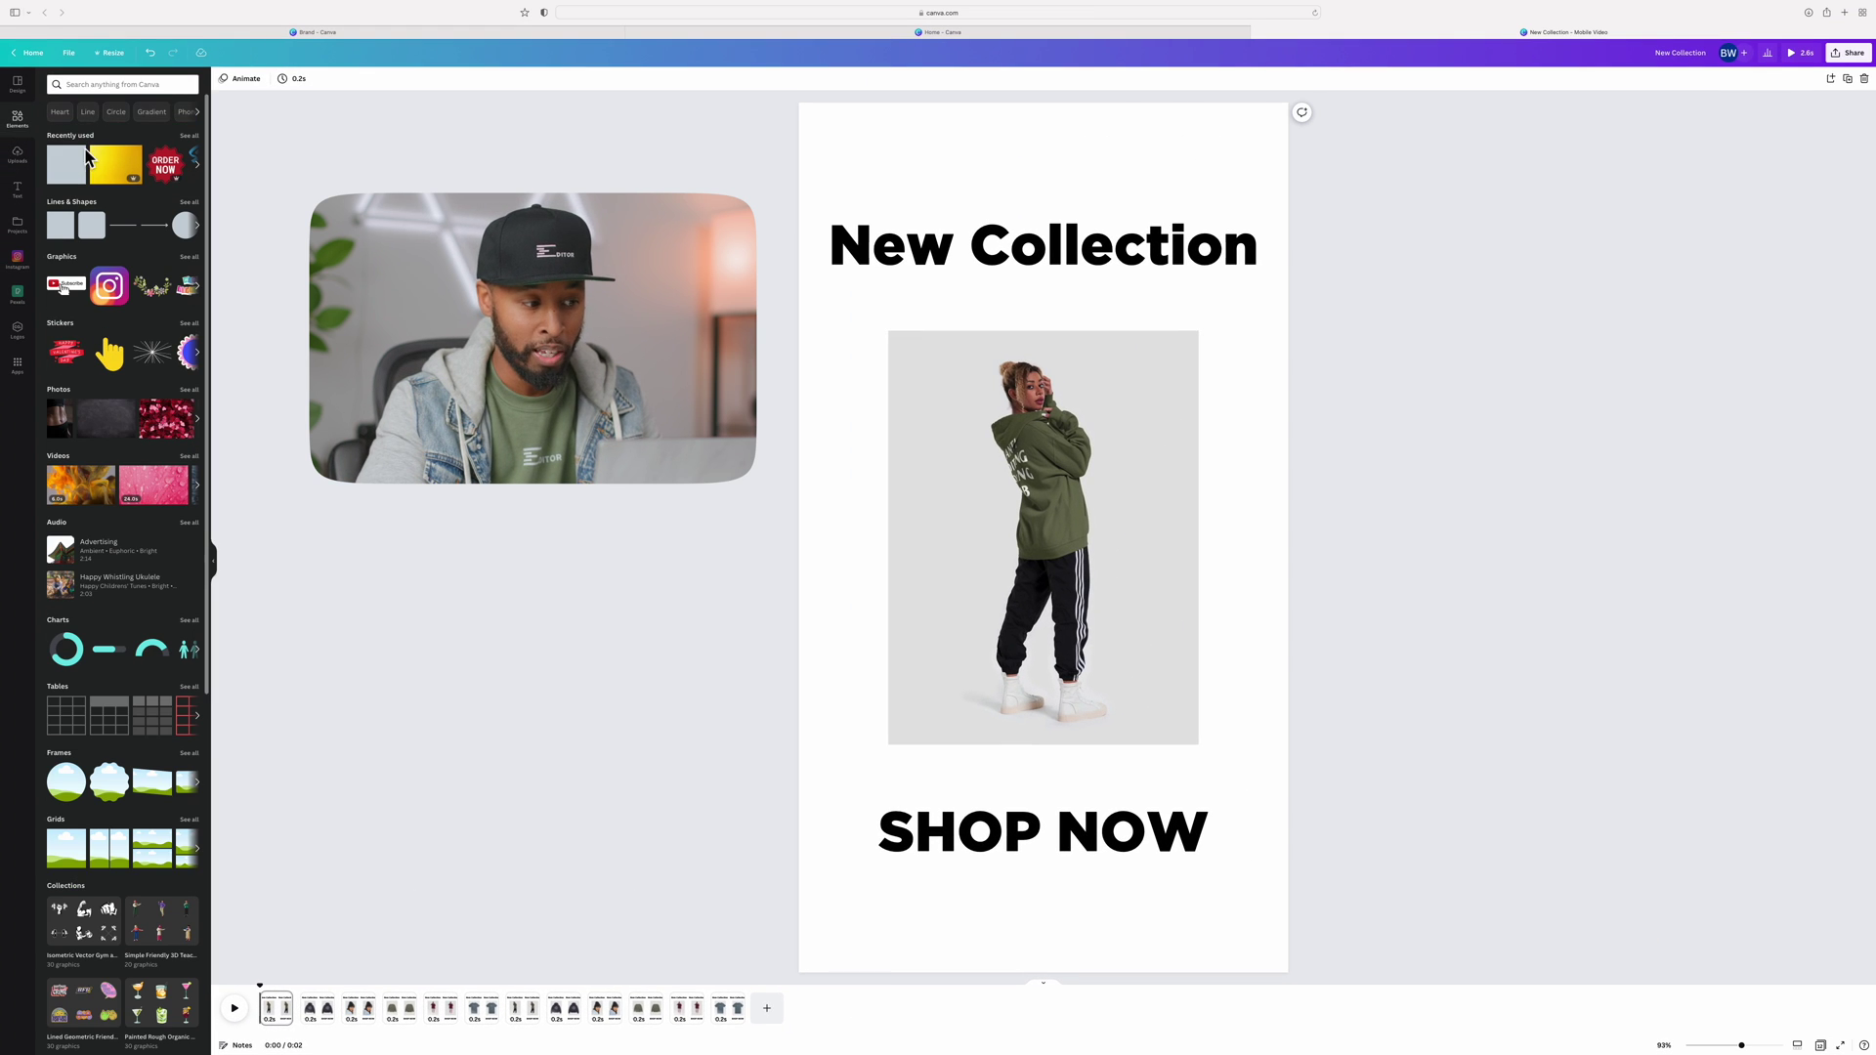
{"action": "left_click_drag", "start_coordinate": [56, 232], "coordinate": [264, 298]}
{"action": "left_click_drag", "start_coordinate": [850, 503], "coordinate": [871, 520]}
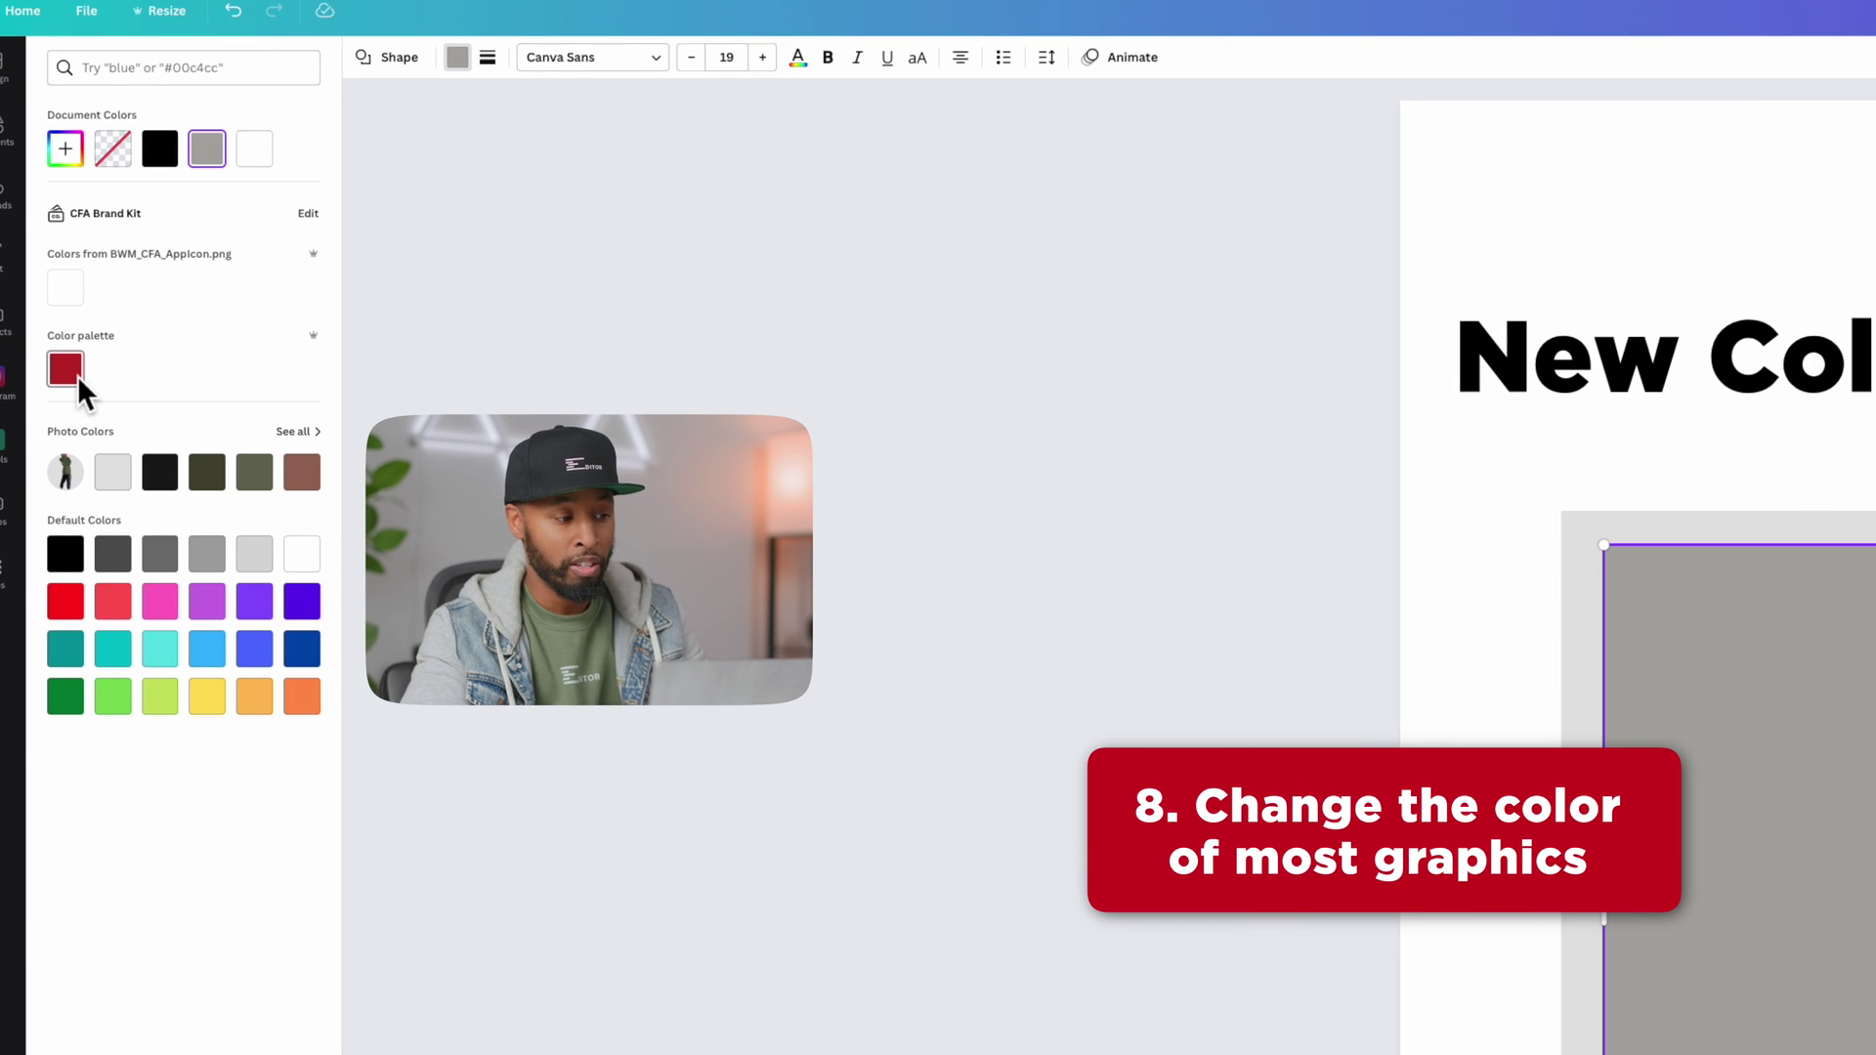
{"action": "left_click", "coordinate": [78, 375]}
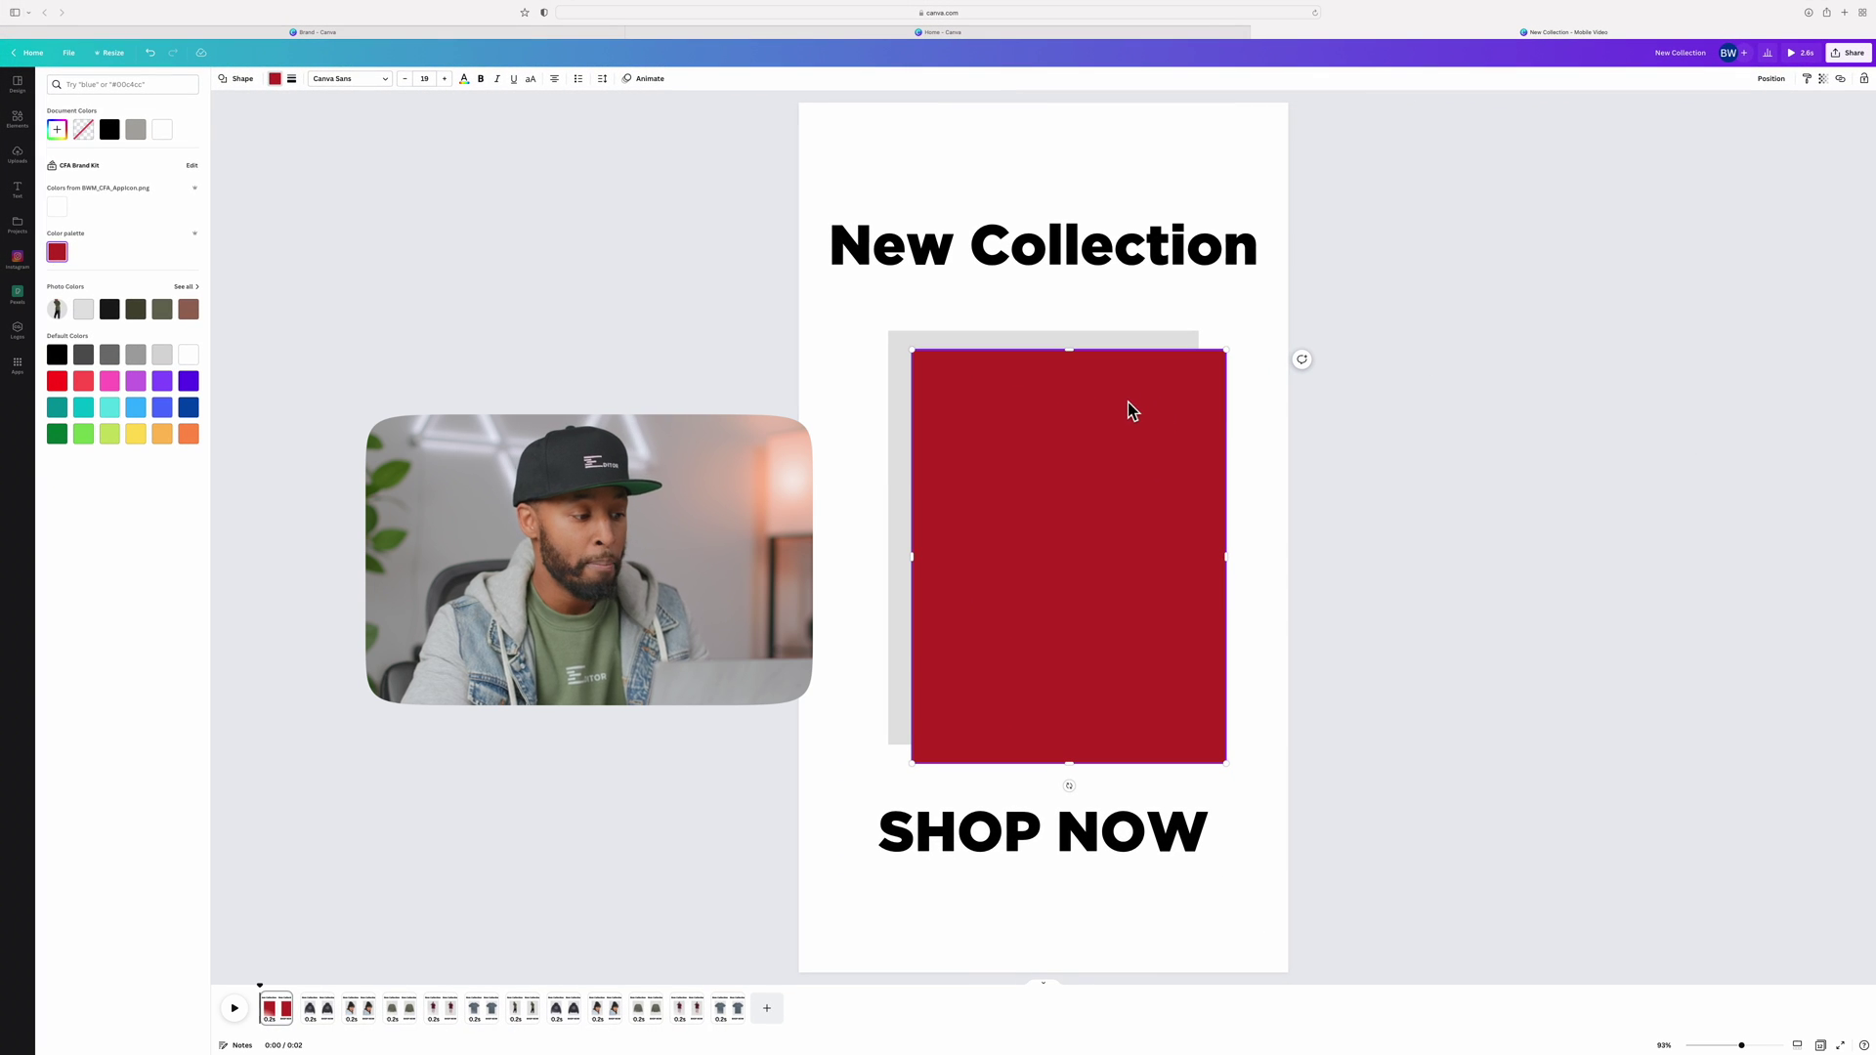
Send the red rectangle to the back, behind the product photo, on the first and second pages.
{"action": "right_click", "coordinate": [1130, 409]}
{"action": "left_click", "coordinate": [1189, 543]}
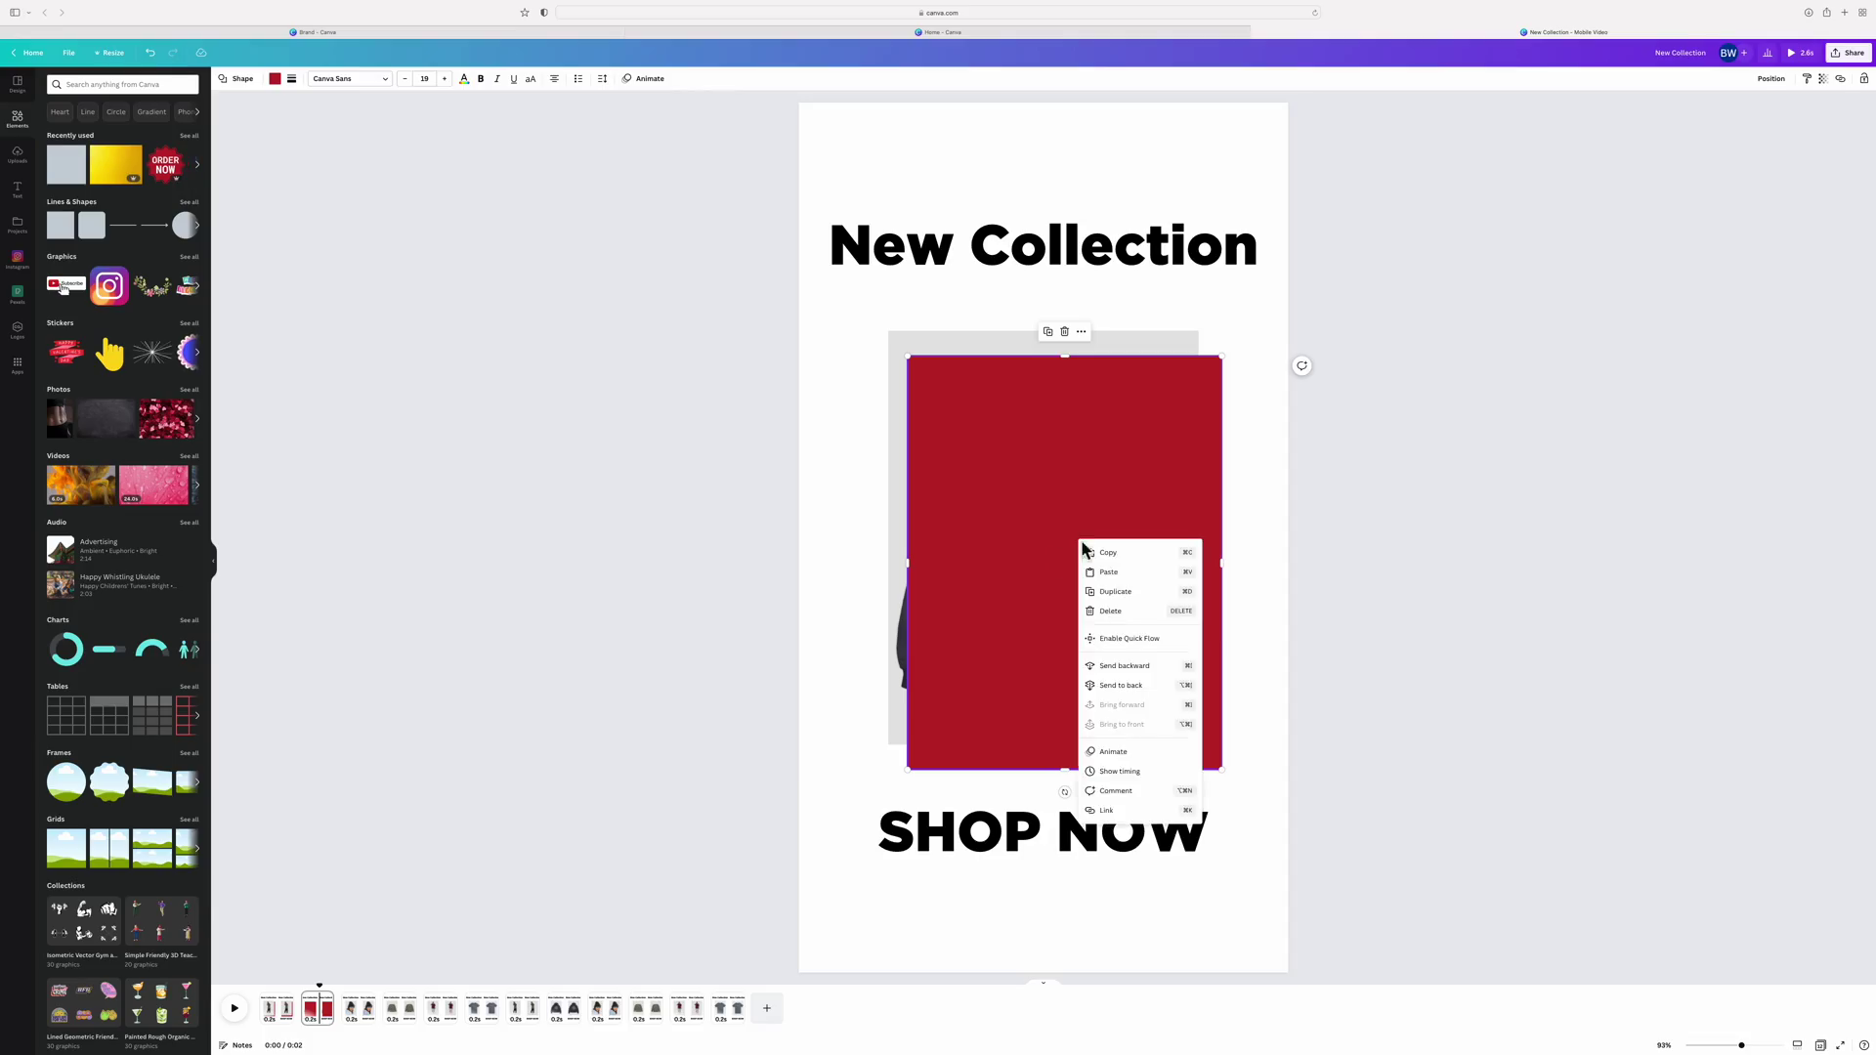
{"action": "left_click", "coordinate": [1113, 684]}
Paste the red rectangle onto the following product pages and send it to the back behind each photo.
{"action": "left_click", "coordinate": [355, 1009]}
{"action": "right_click", "coordinate": [1068, 544]}
{"action": "left_click", "coordinate": [1099, 584]}
{"action": "right_click", "coordinate": [1099, 584]}
{"action": "left_click", "coordinate": [397, 1008]}
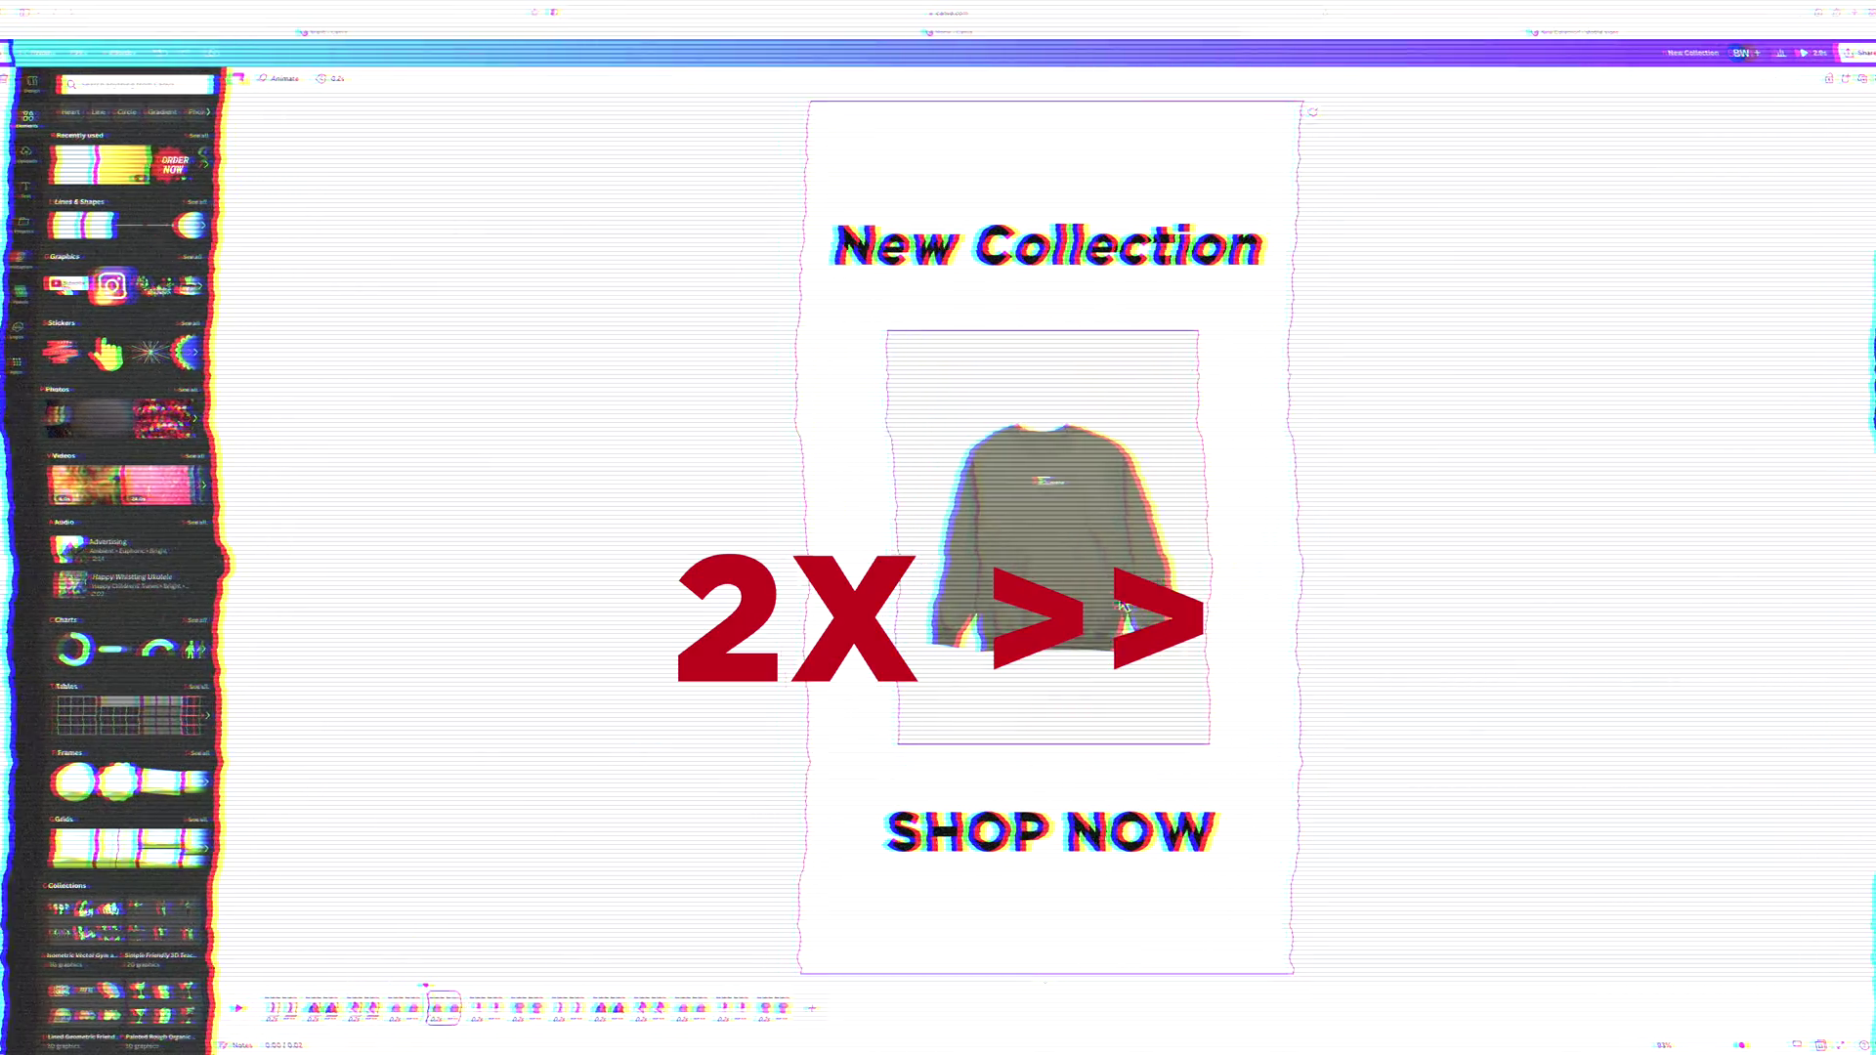
{"action": "left_click", "coordinate": [356, 1008]}
{"action": "left_click", "coordinate": [397, 1008]}
{"action": "key", "text": "super+v"}
{"action": "left_click", "coordinate": [441, 1009]}
{"action": "key", "text": "super+v"}
{"action": "left_click", "coordinate": [483, 1008]}
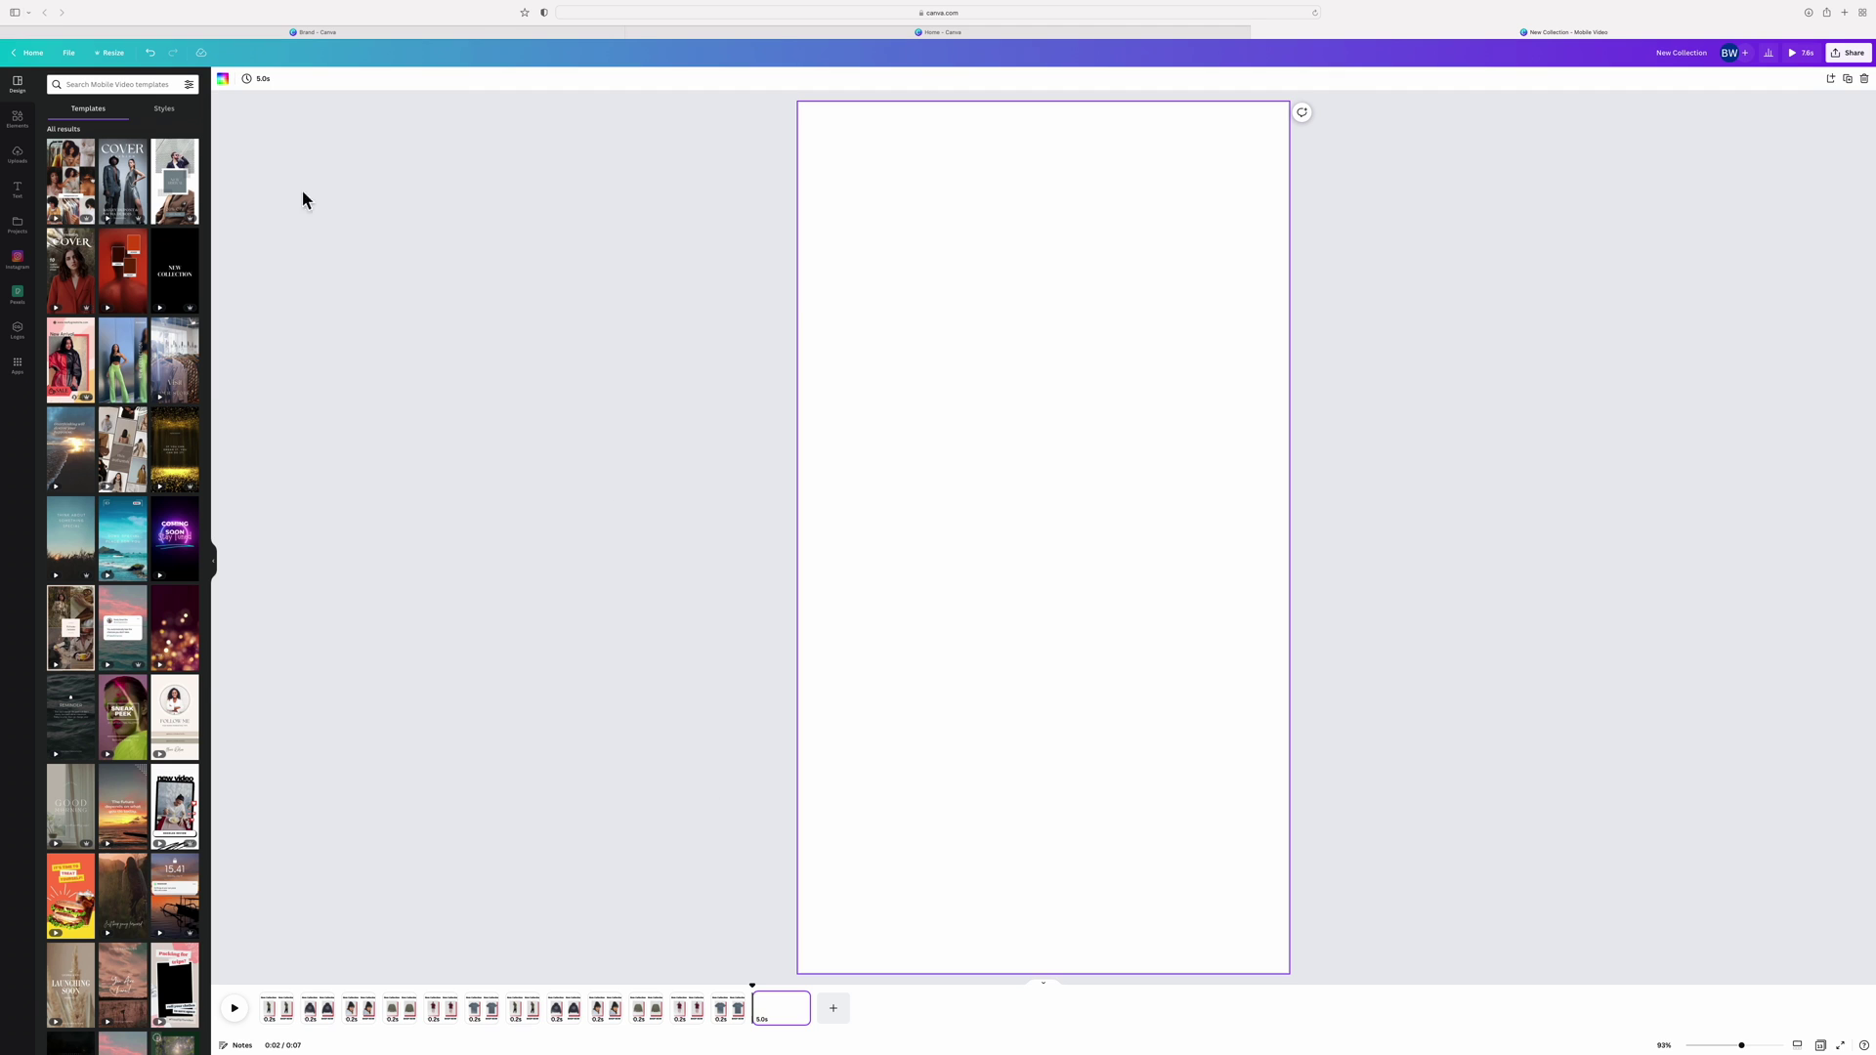
Search the templates for "fashion" and apply the first page of Neutral Modern Fashion Tiktok Video to the blank end page.
{"action": "left_click", "coordinate": [127, 90]}
{"action": "type", "text": "fashion"}
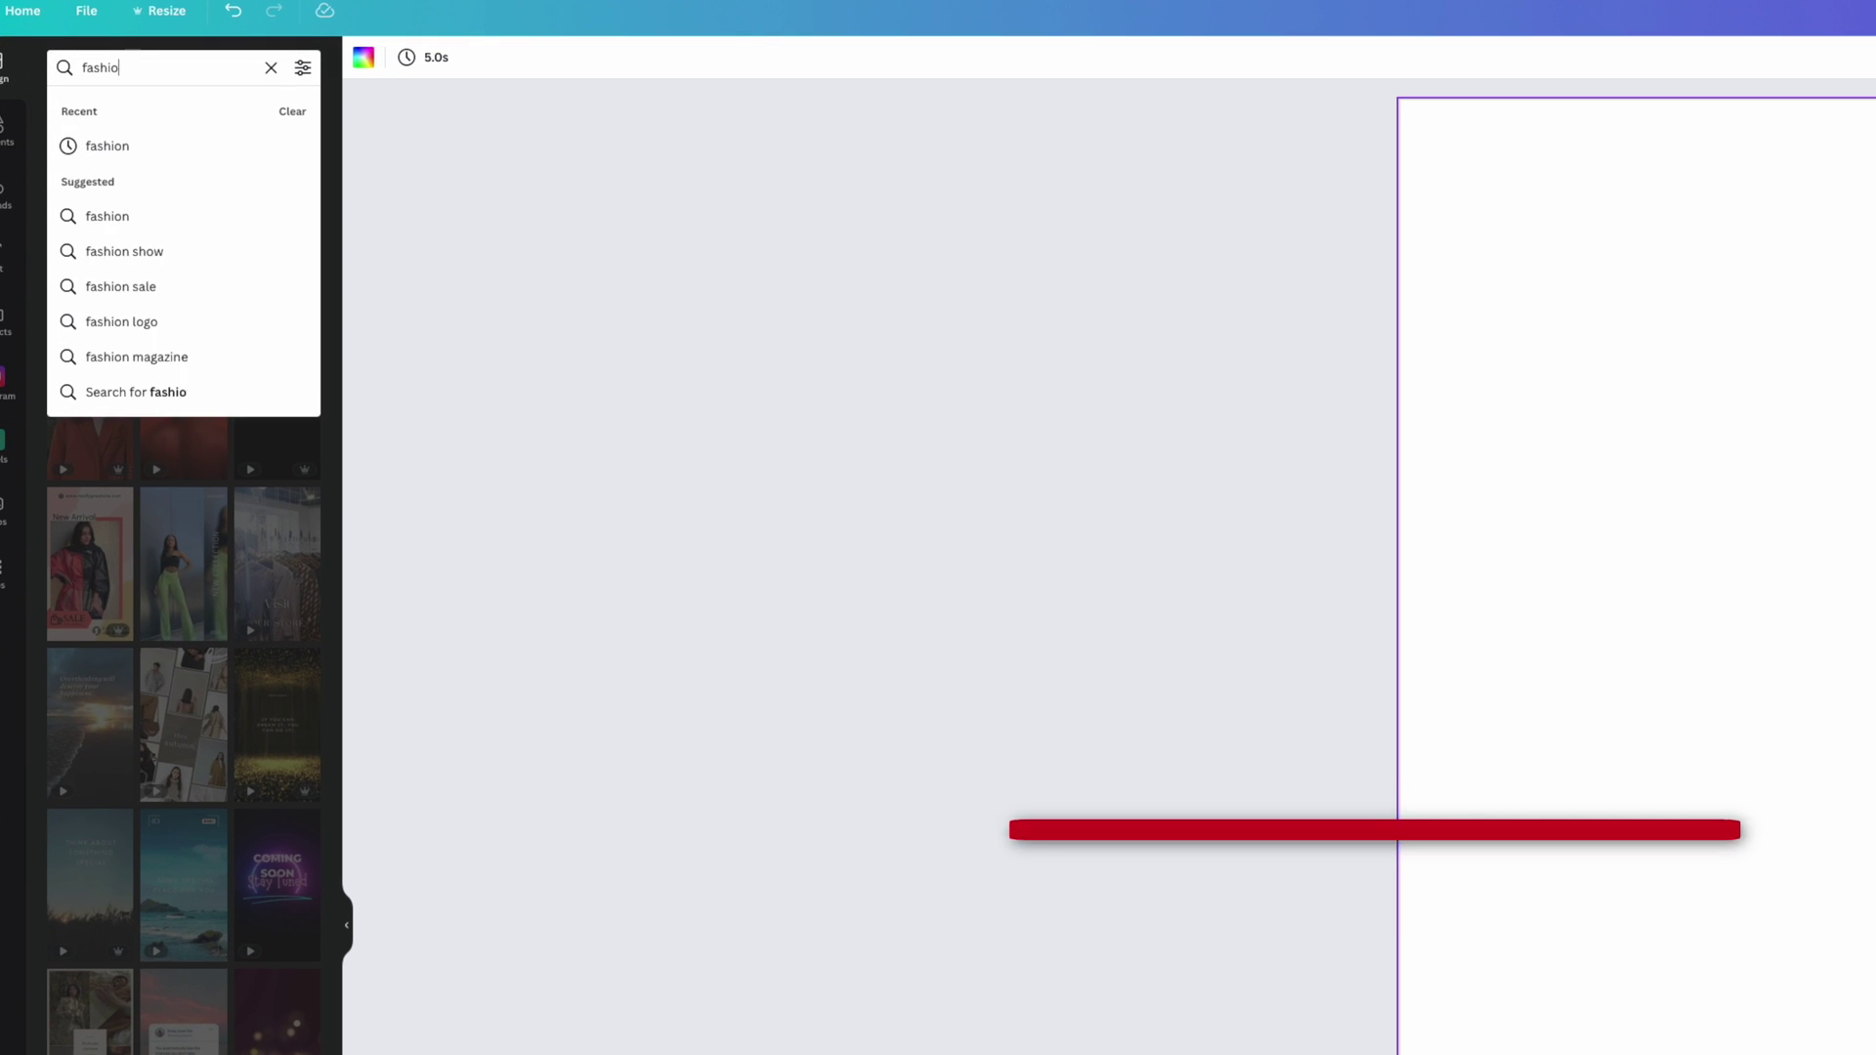
{"action": "key", "text": "Return"}
{"action": "scroll", "coordinate": [180, 867], "scroll_direction": "down", "scroll_amount": 15}
{"action": "scroll", "coordinate": [176, 863], "scroll_direction": "up", "scroll_amount": 15}
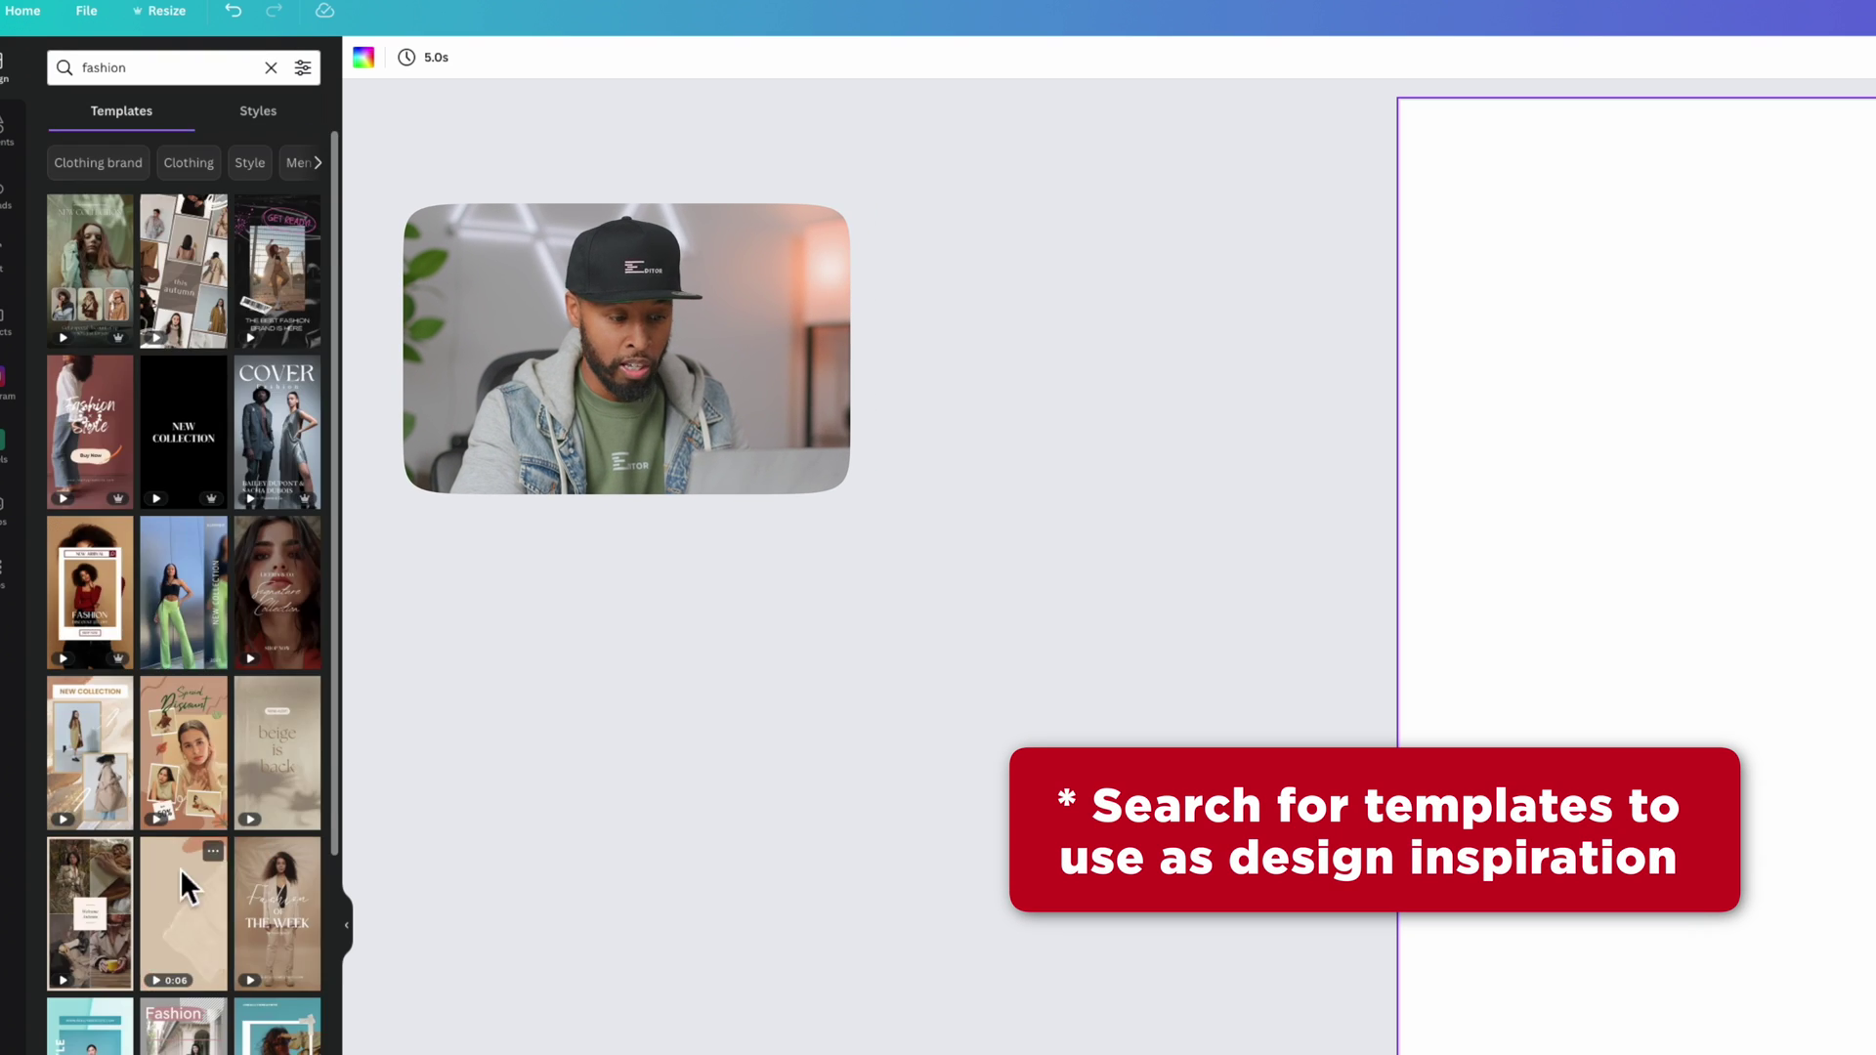
{"action": "left_click", "coordinate": [100, 262]}
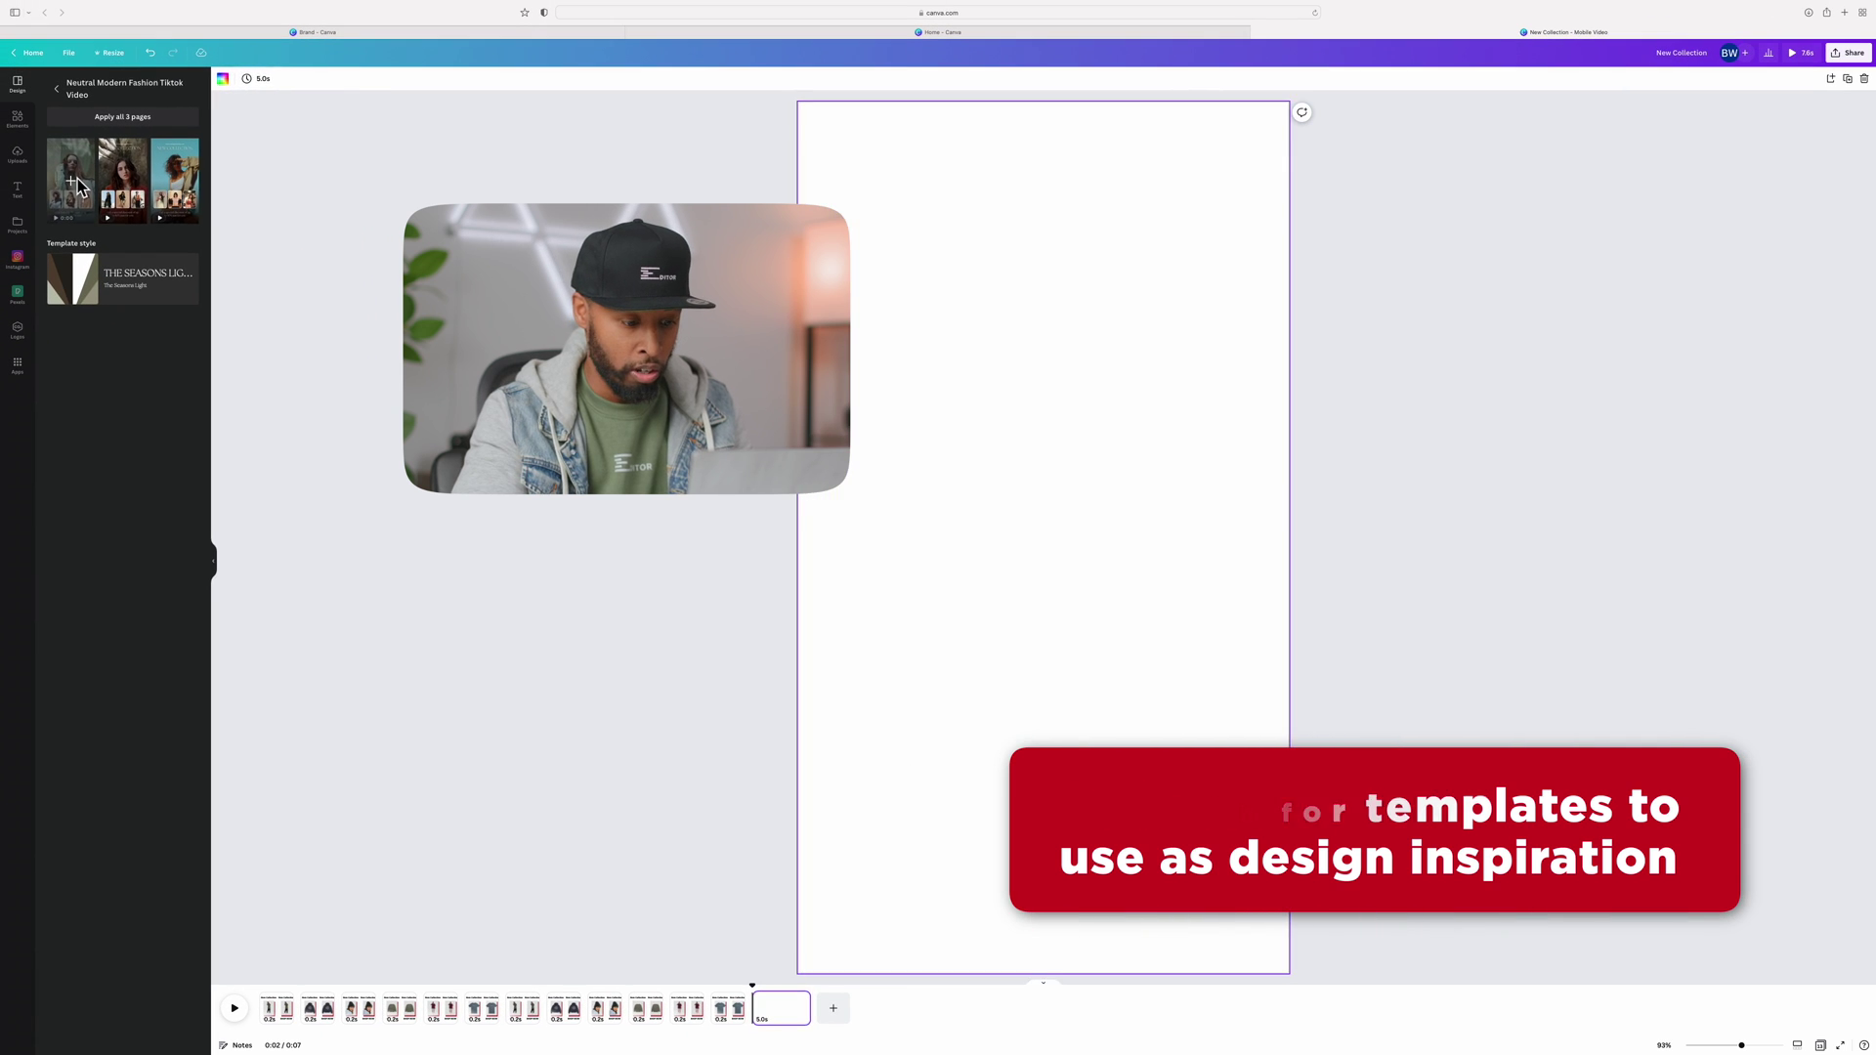
{"action": "left_click", "coordinate": [97, 234]}
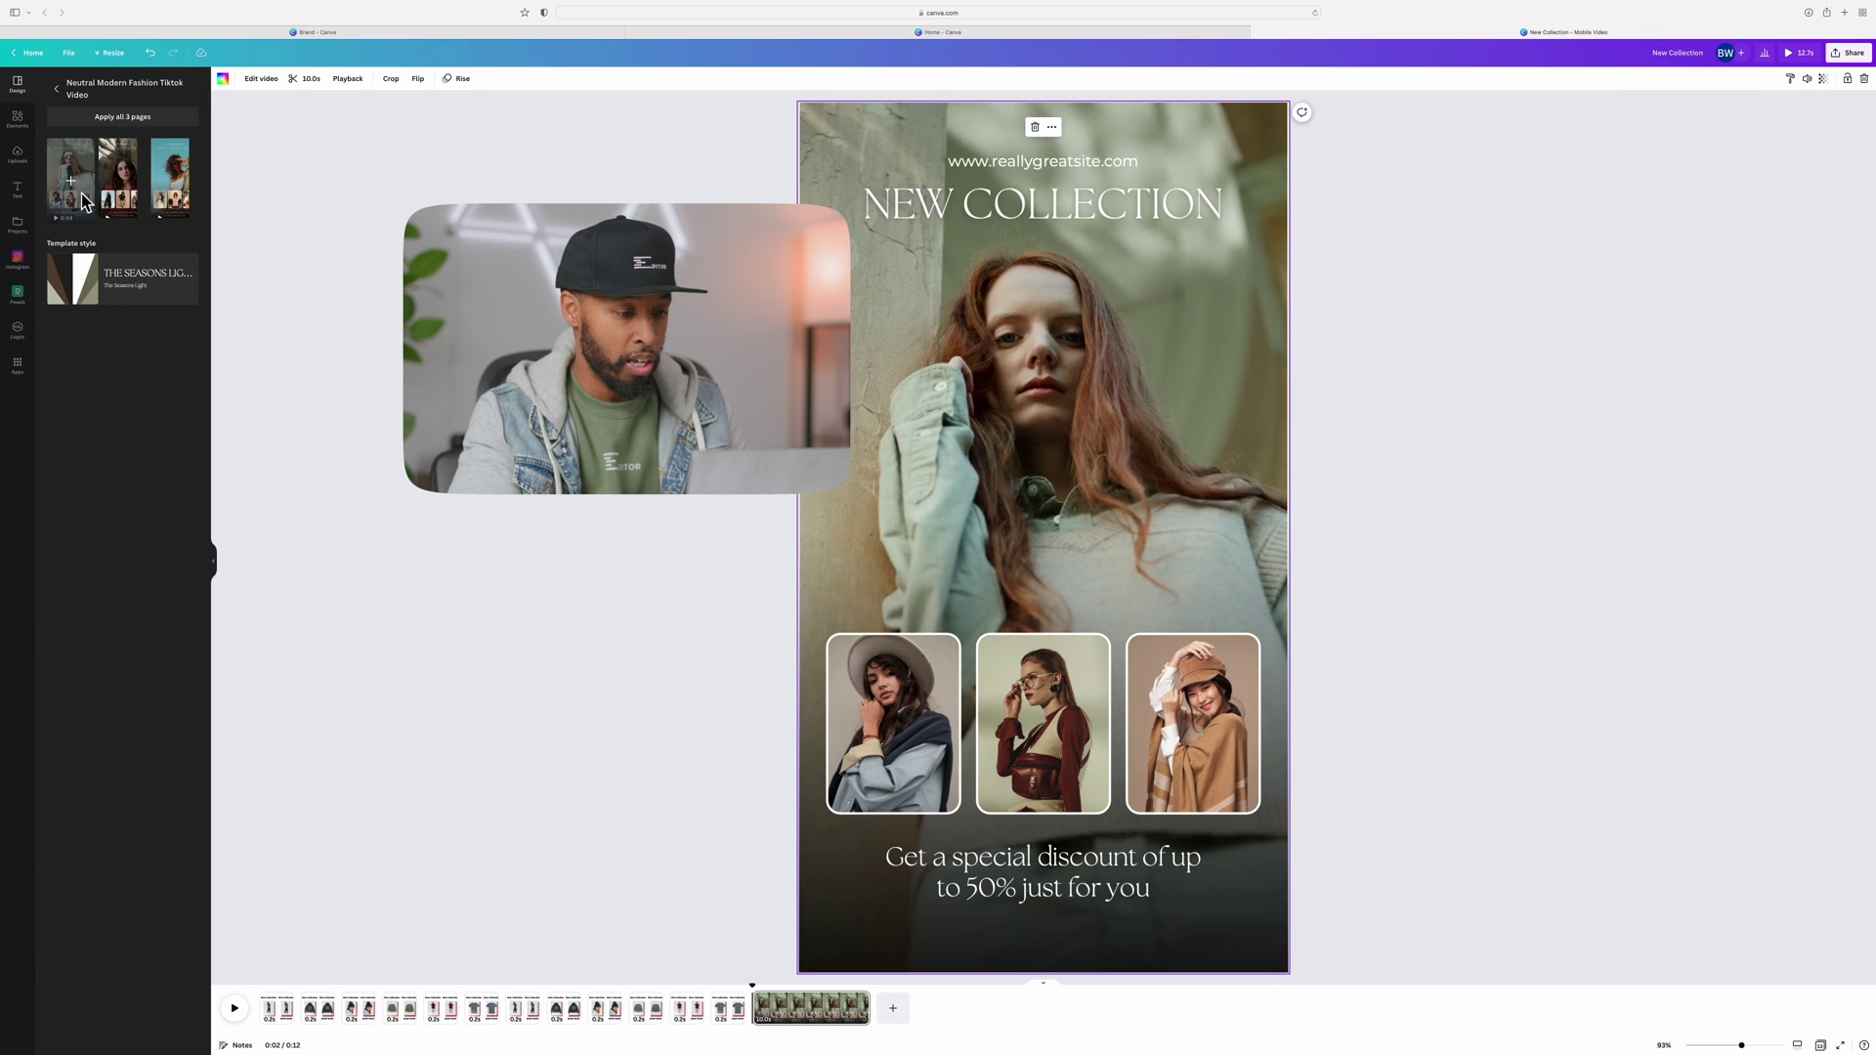
Place the uploaded olive hoodie model photo on the template page and enlarge it slightly beyond the page width.
{"action": "left_click", "coordinate": [17, 155]}
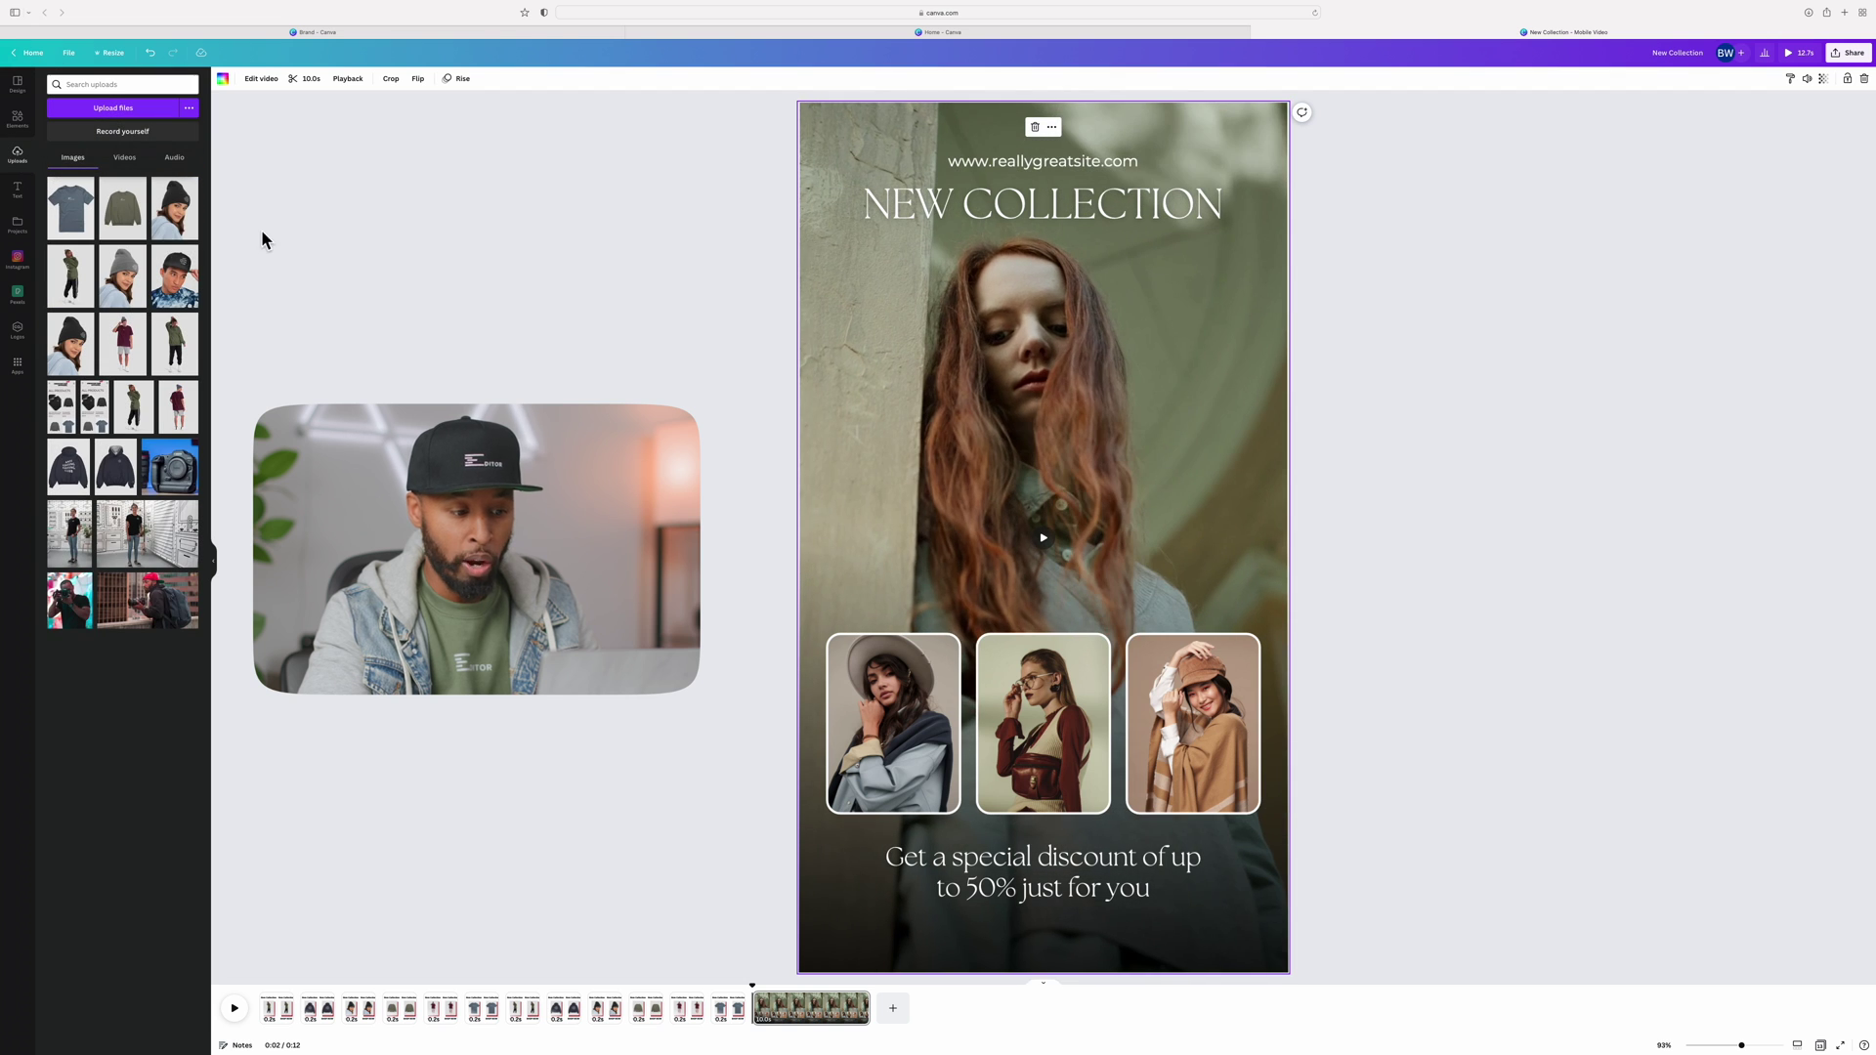
{"action": "left_click_drag", "start_coordinate": [75, 275], "coordinate": [916, 216]}
{"action": "left_click_drag", "start_coordinate": [892, 603], "coordinate": [749, 887]}
{"action": "left_click_drag", "start_coordinate": [1253, 215], "coordinate": [1322, 125]}
{"action": "left_click_drag", "start_coordinate": [1181, 336], "coordinate": [1211, 351]}
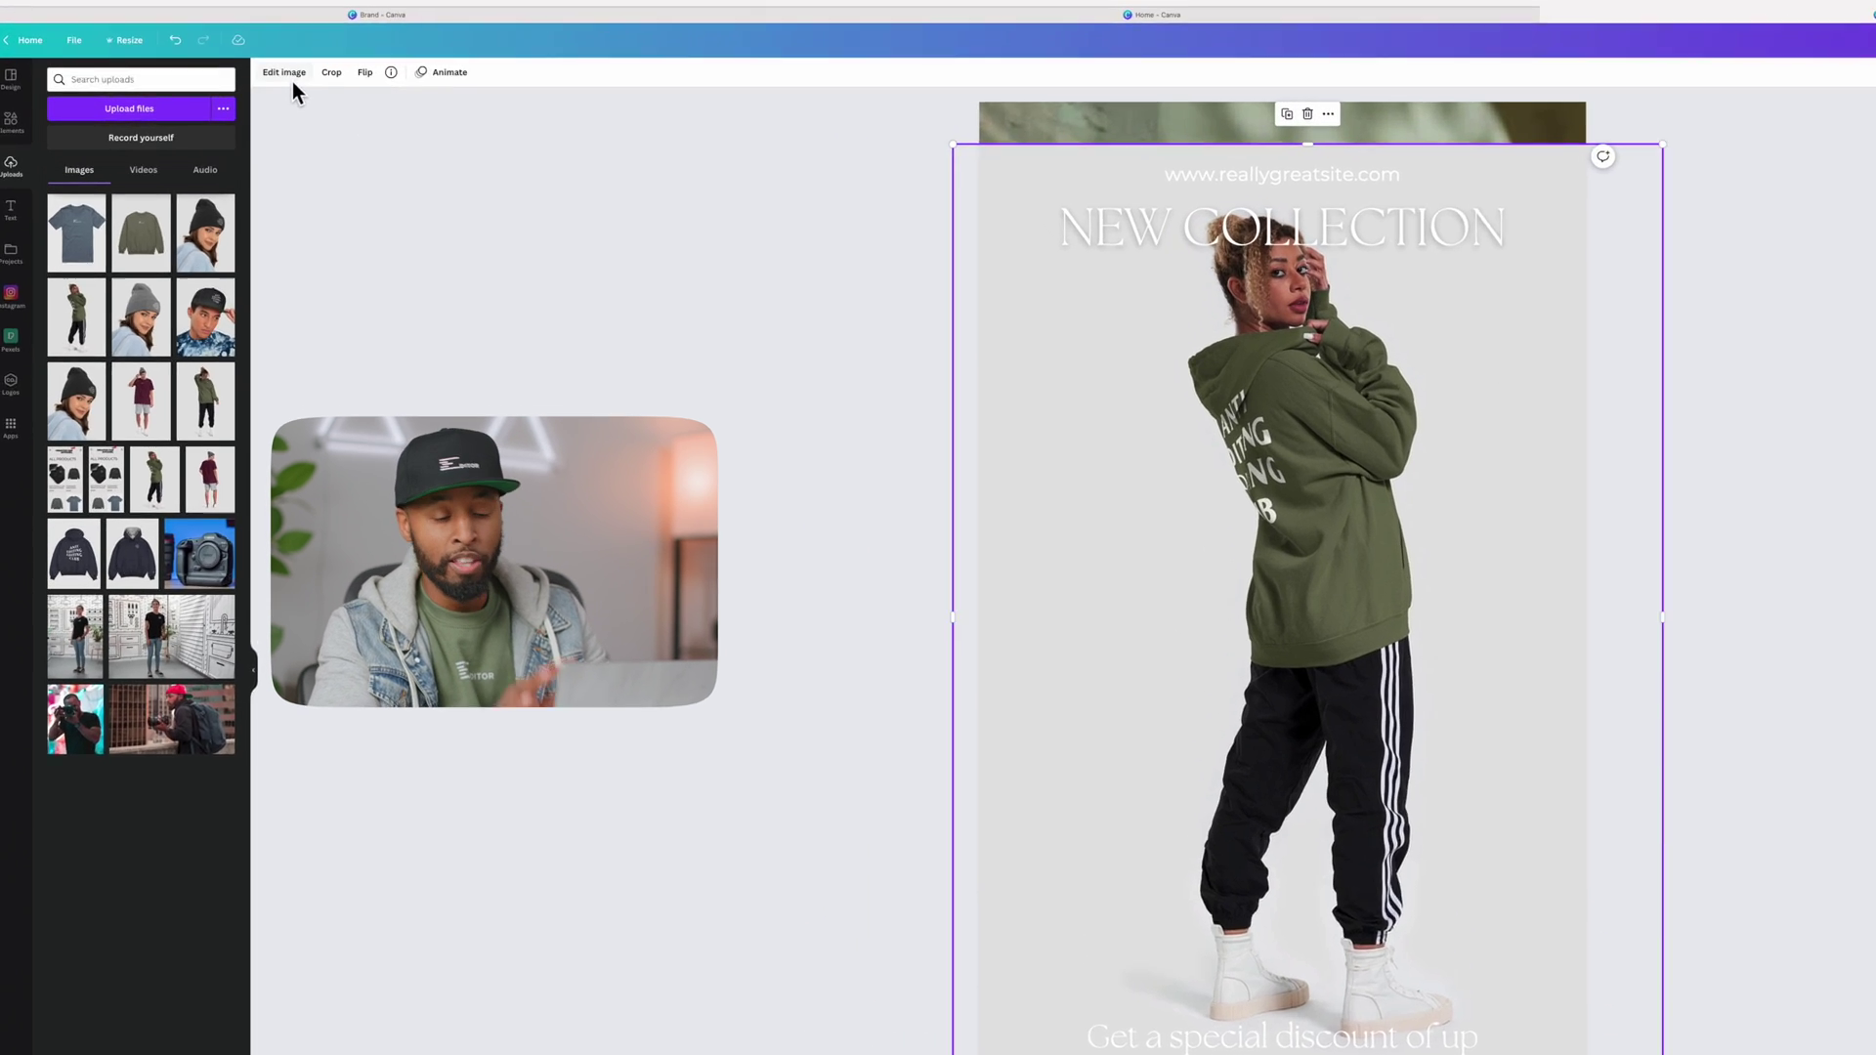
Remove the background of the hoodie photo, then enlarge and reposition the cutout beneath the NEW COLLECTION heading.
{"action": "left_click", "coordinate": [237, 78]}
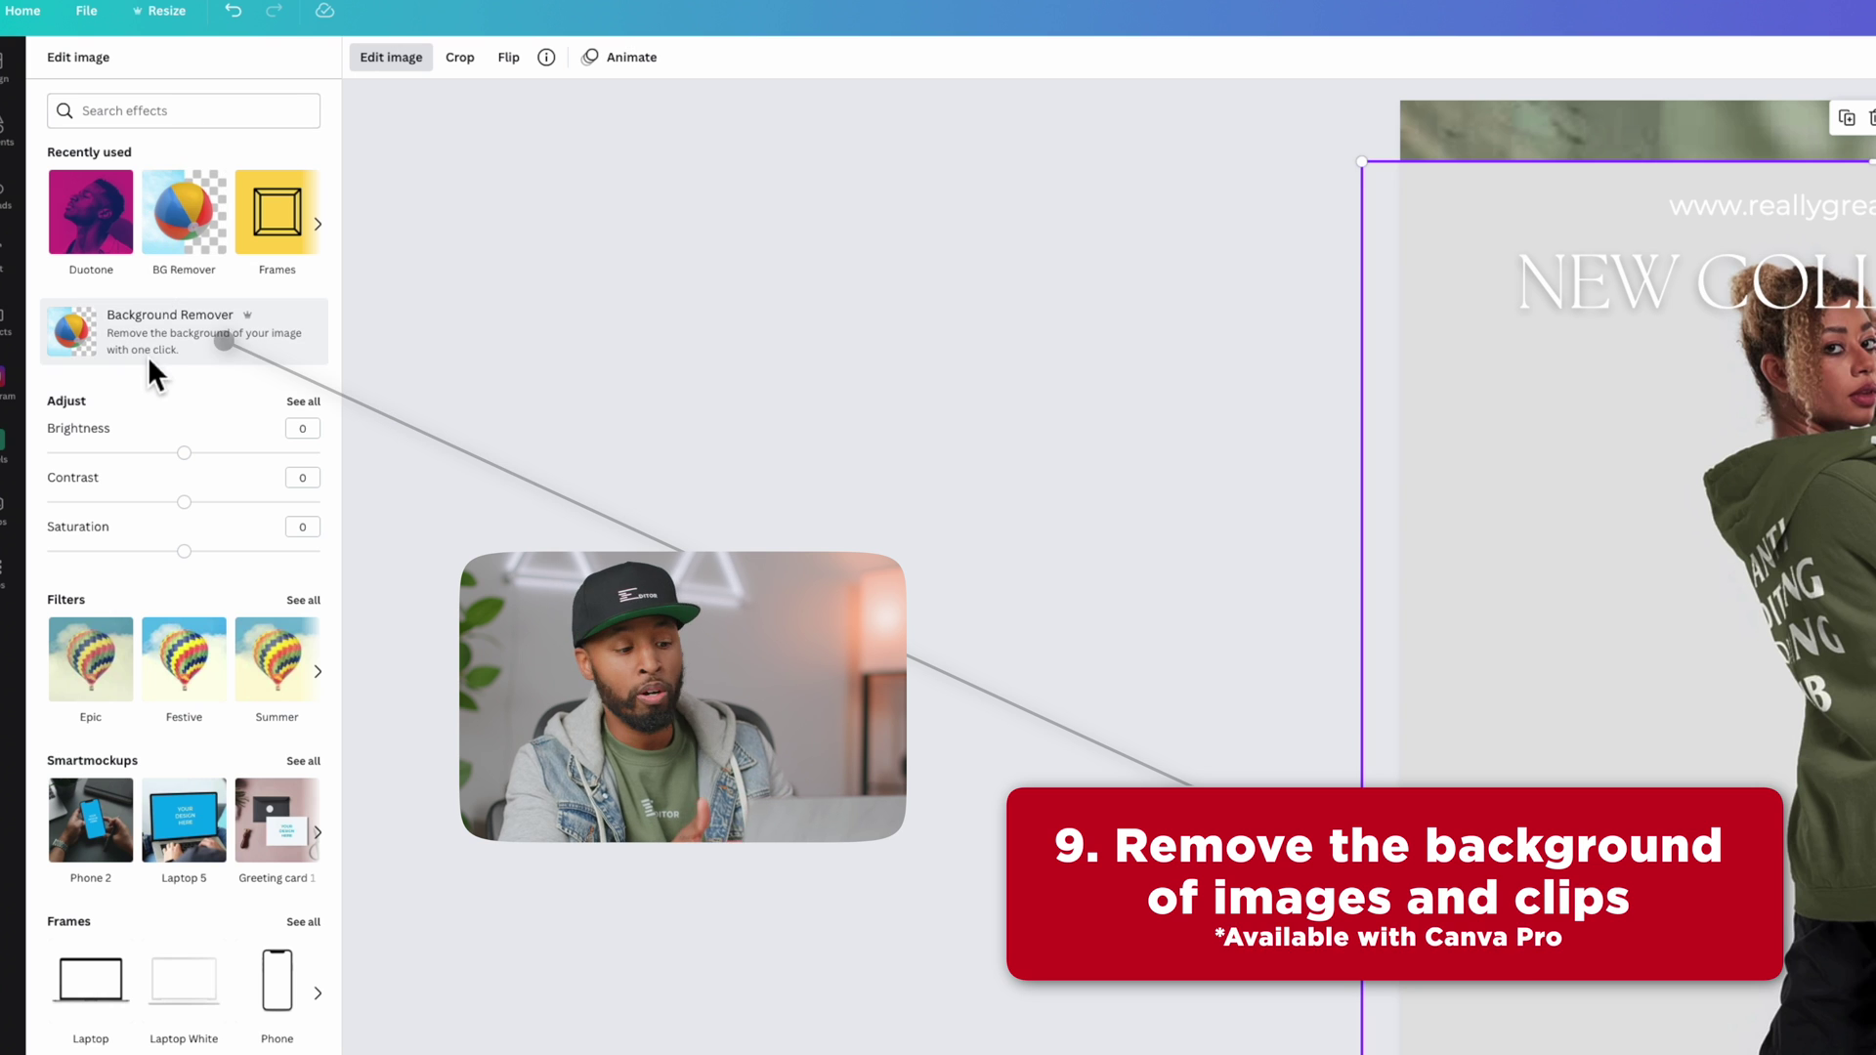
{"action": "left_click", "coordinate": [147, 349]}
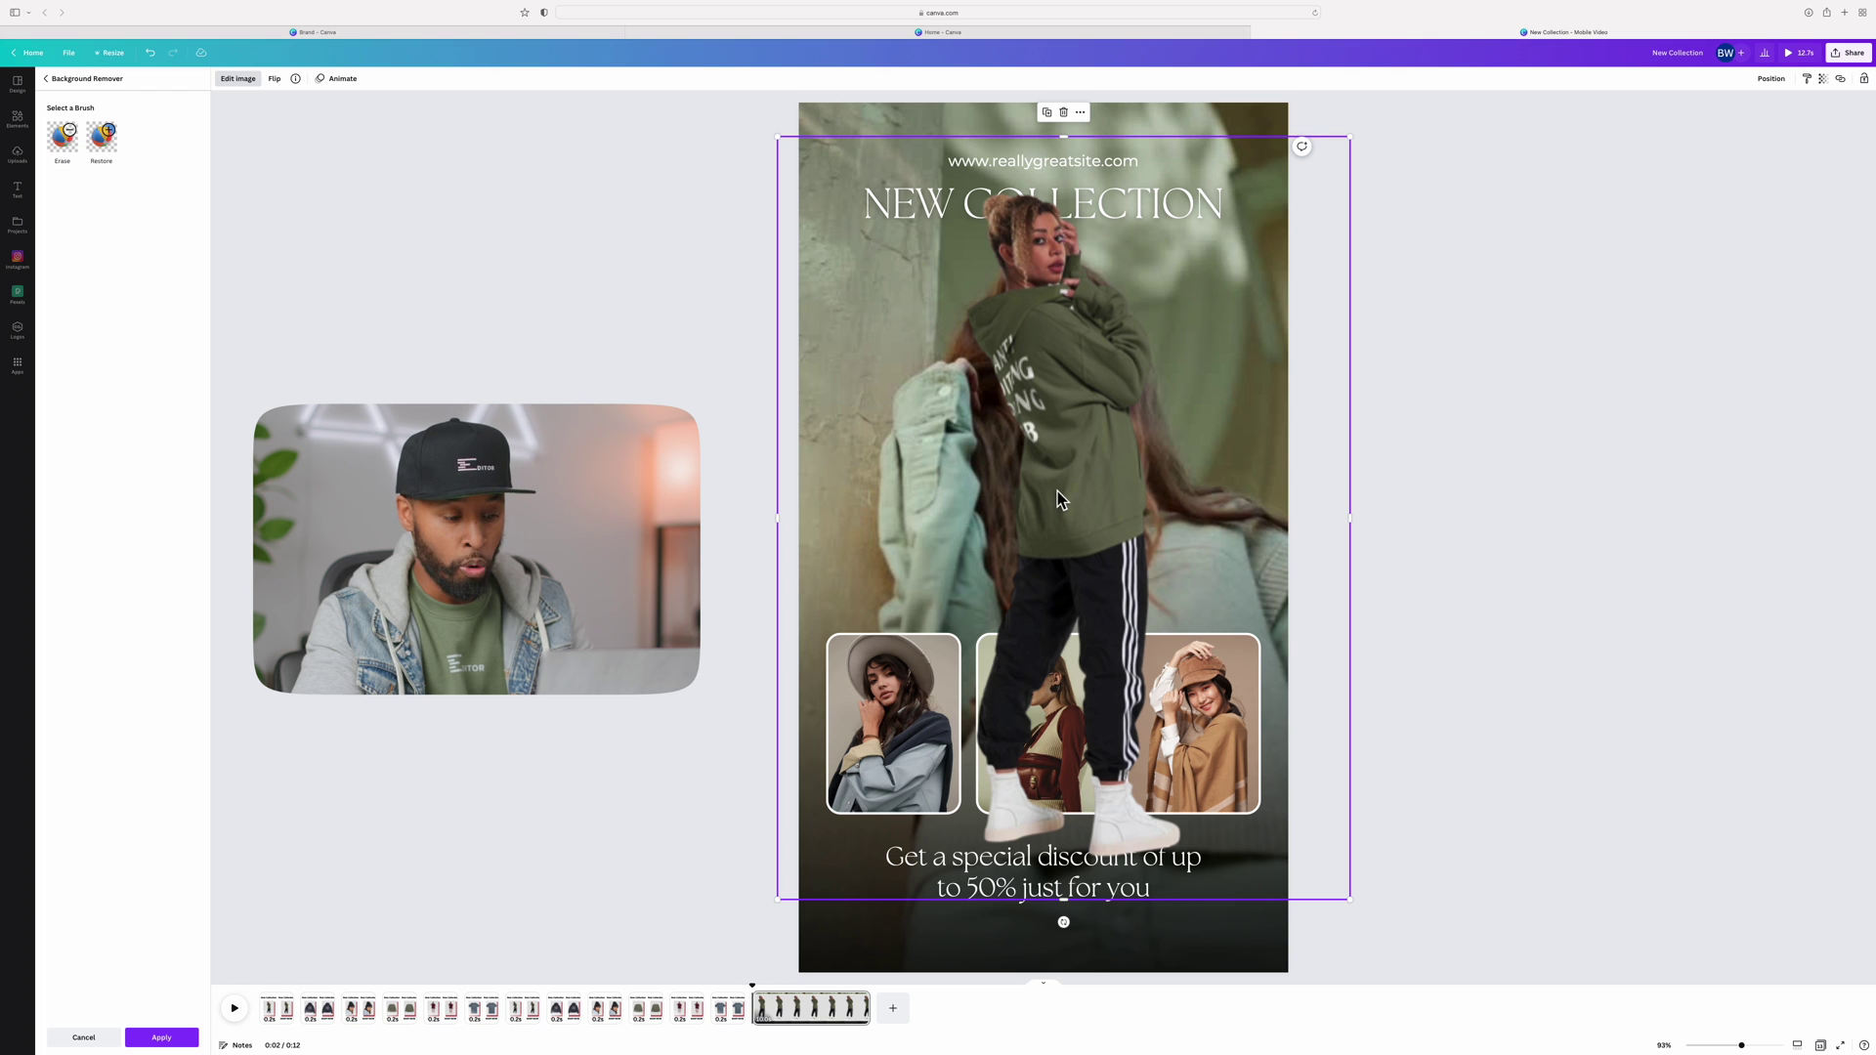
{"action": "left_click_drag", "start_coordinate": [1057, 490], "coordinate": [1060, 540]}
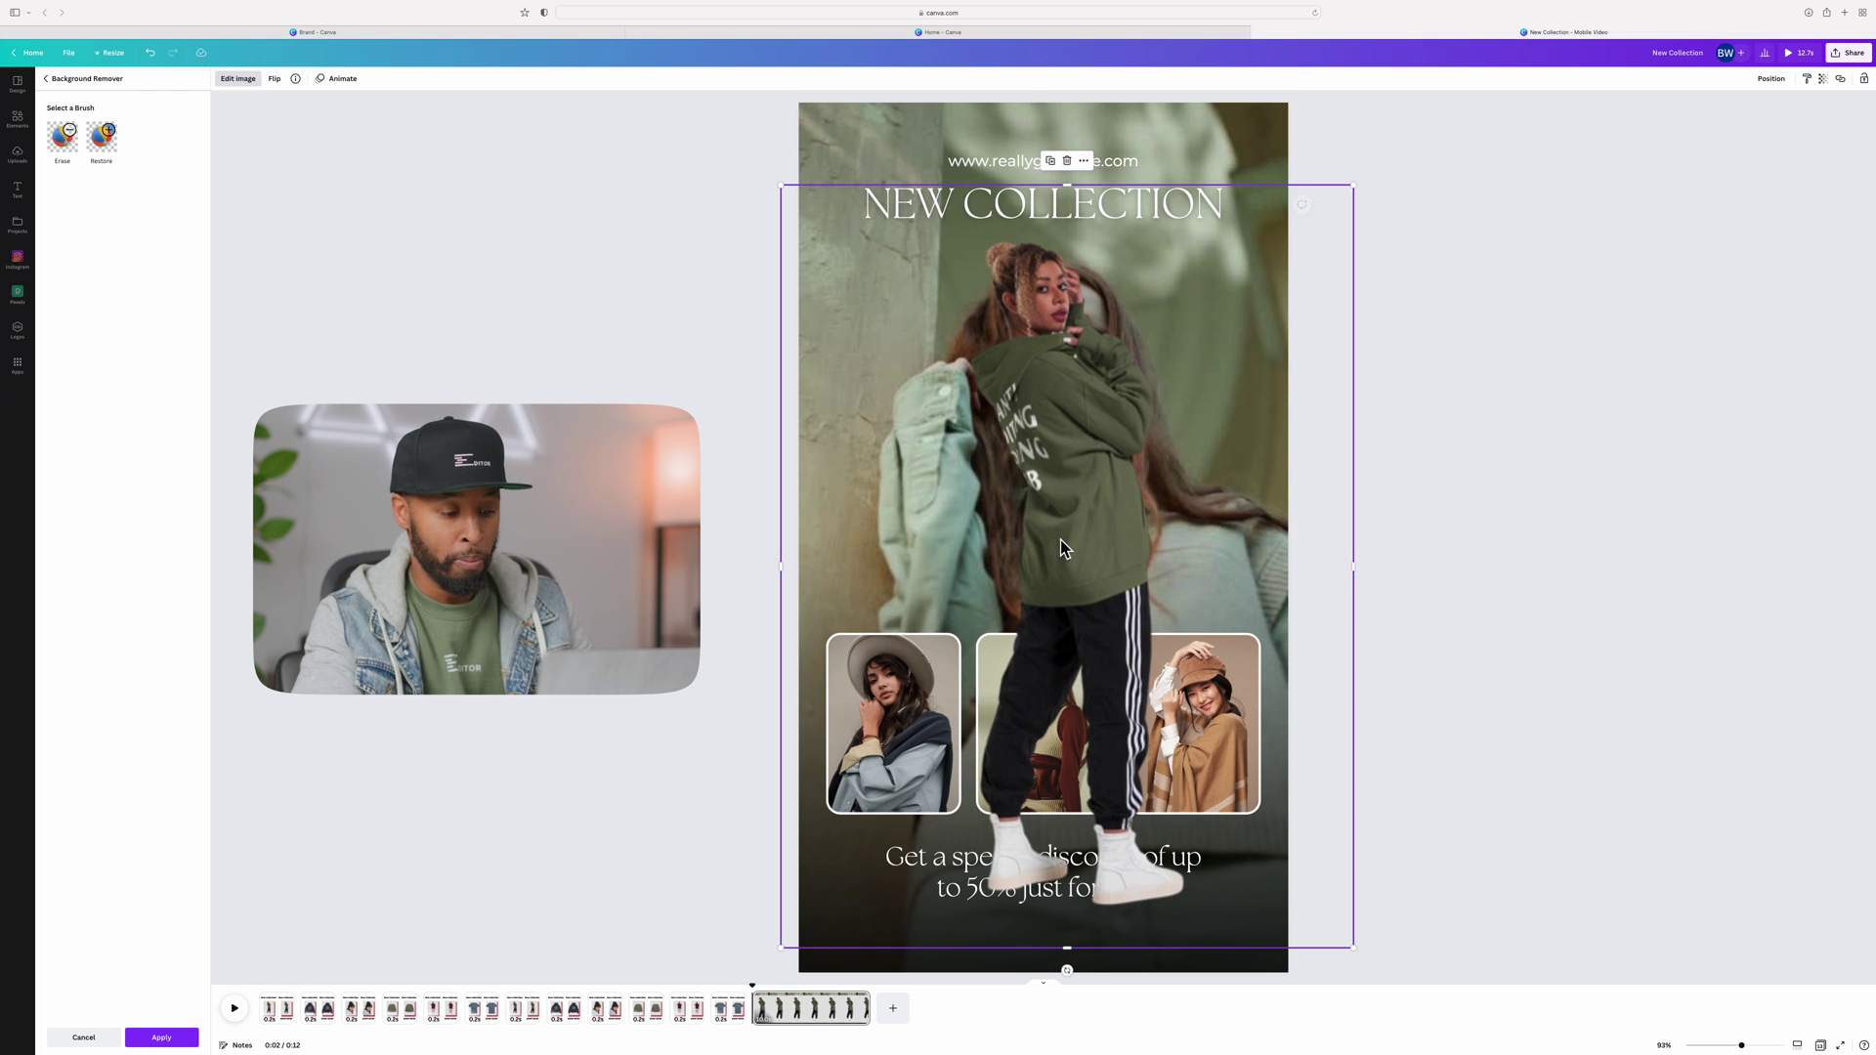
{"action": "left_click_drag", "start_coordinate": [1360, 193], "coordinate": [1427, 98]}
{"action": "left_click_drag", "start_coordinate": [1298, 303], "coordinate": [1239, 523]}
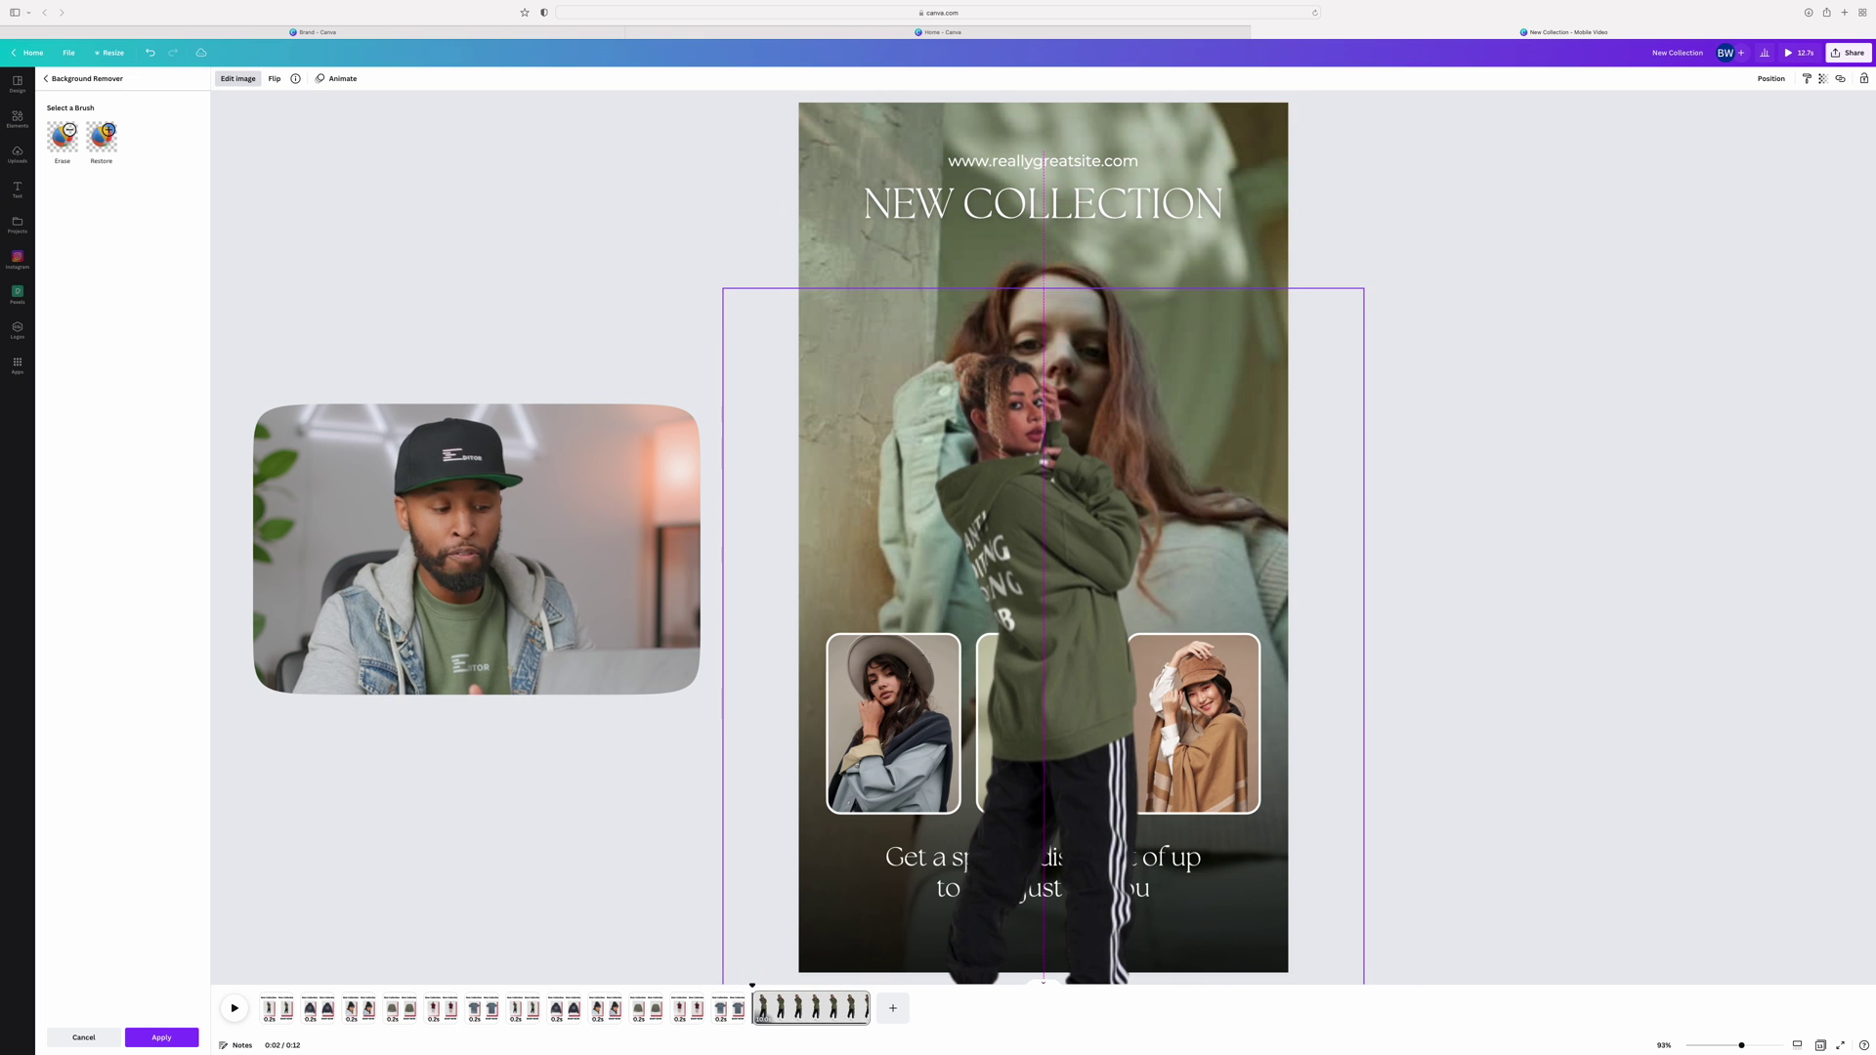
{"action": "left_click_drag", "start_coordinate": [1365, 292], "coordinate": [1526, 132]}
{"action": "left_click_drag", "start_coordinate": [1409, 357], "coordinate": [1394, 381]}
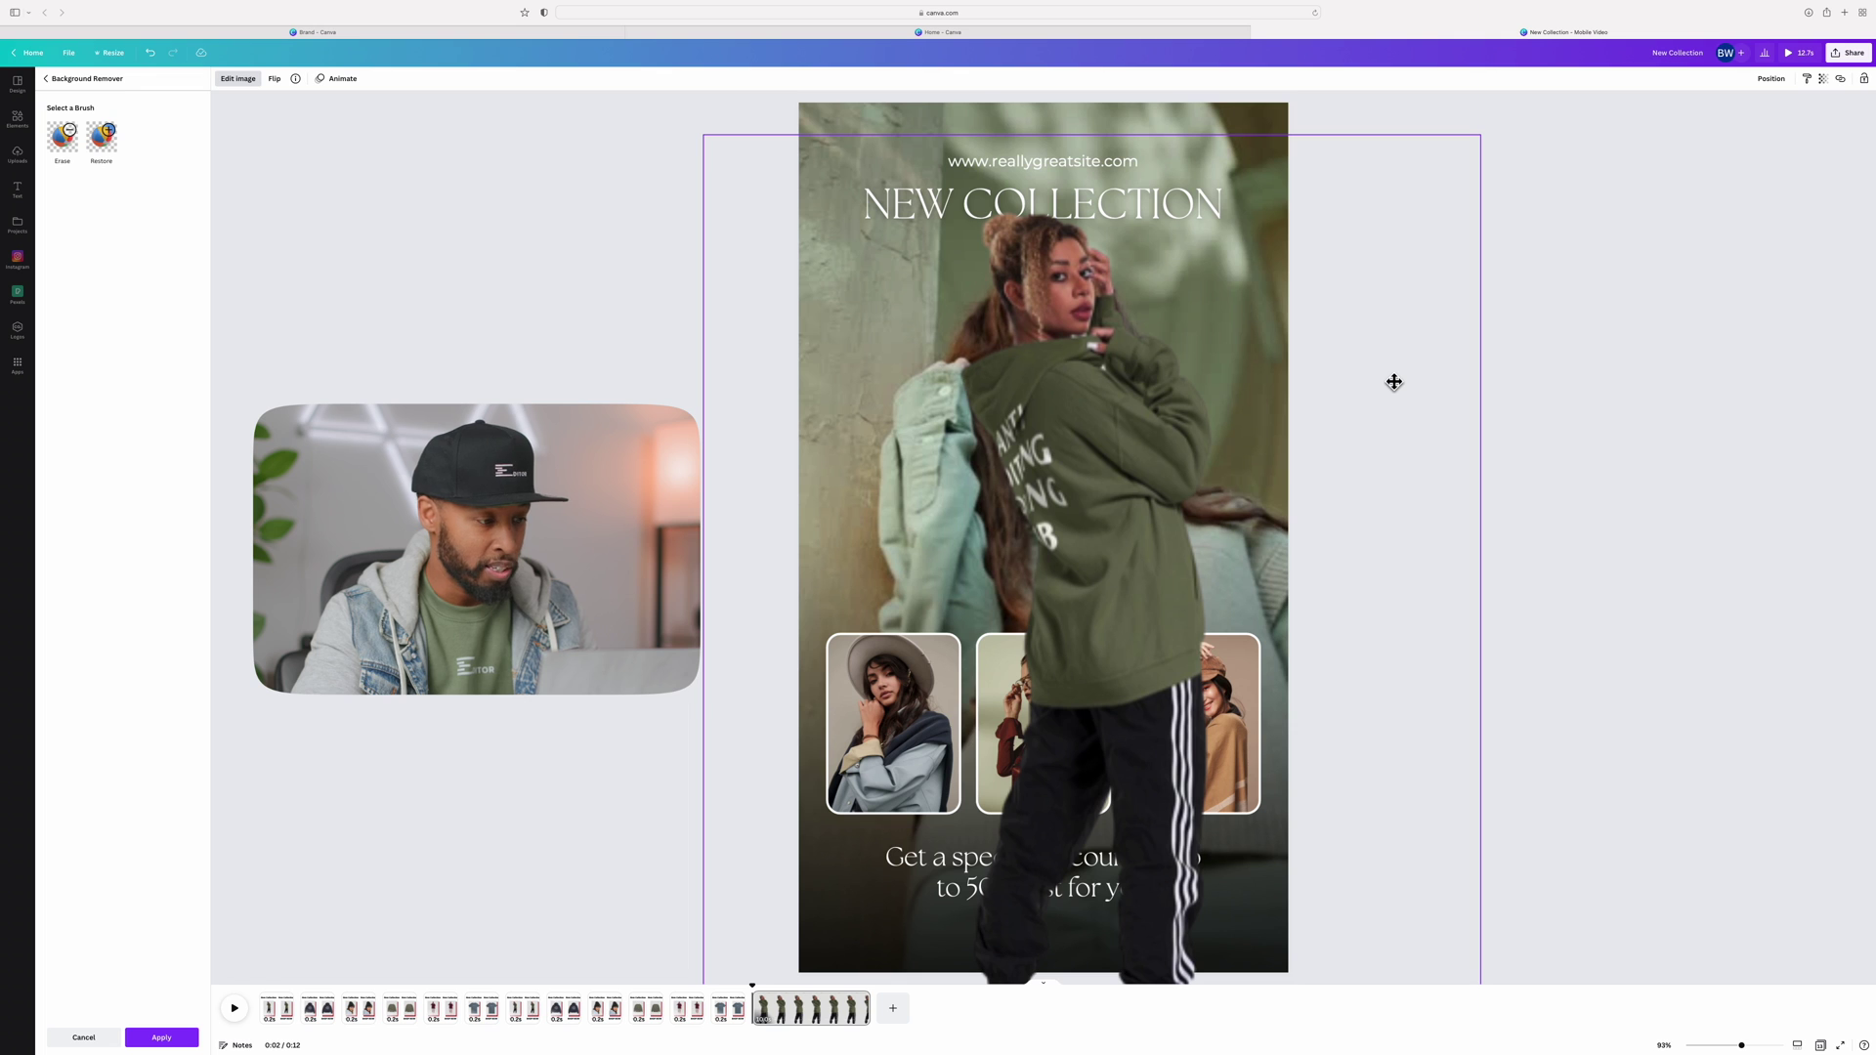
Change the NEW COLLECTION heading to a heavy sans-serif font and open the position settings for the hoodie cutout.
{"action": "left_click", "coordinate": [1172, 210]}
{"action": "left_click", "coordinate": [257, 80]}
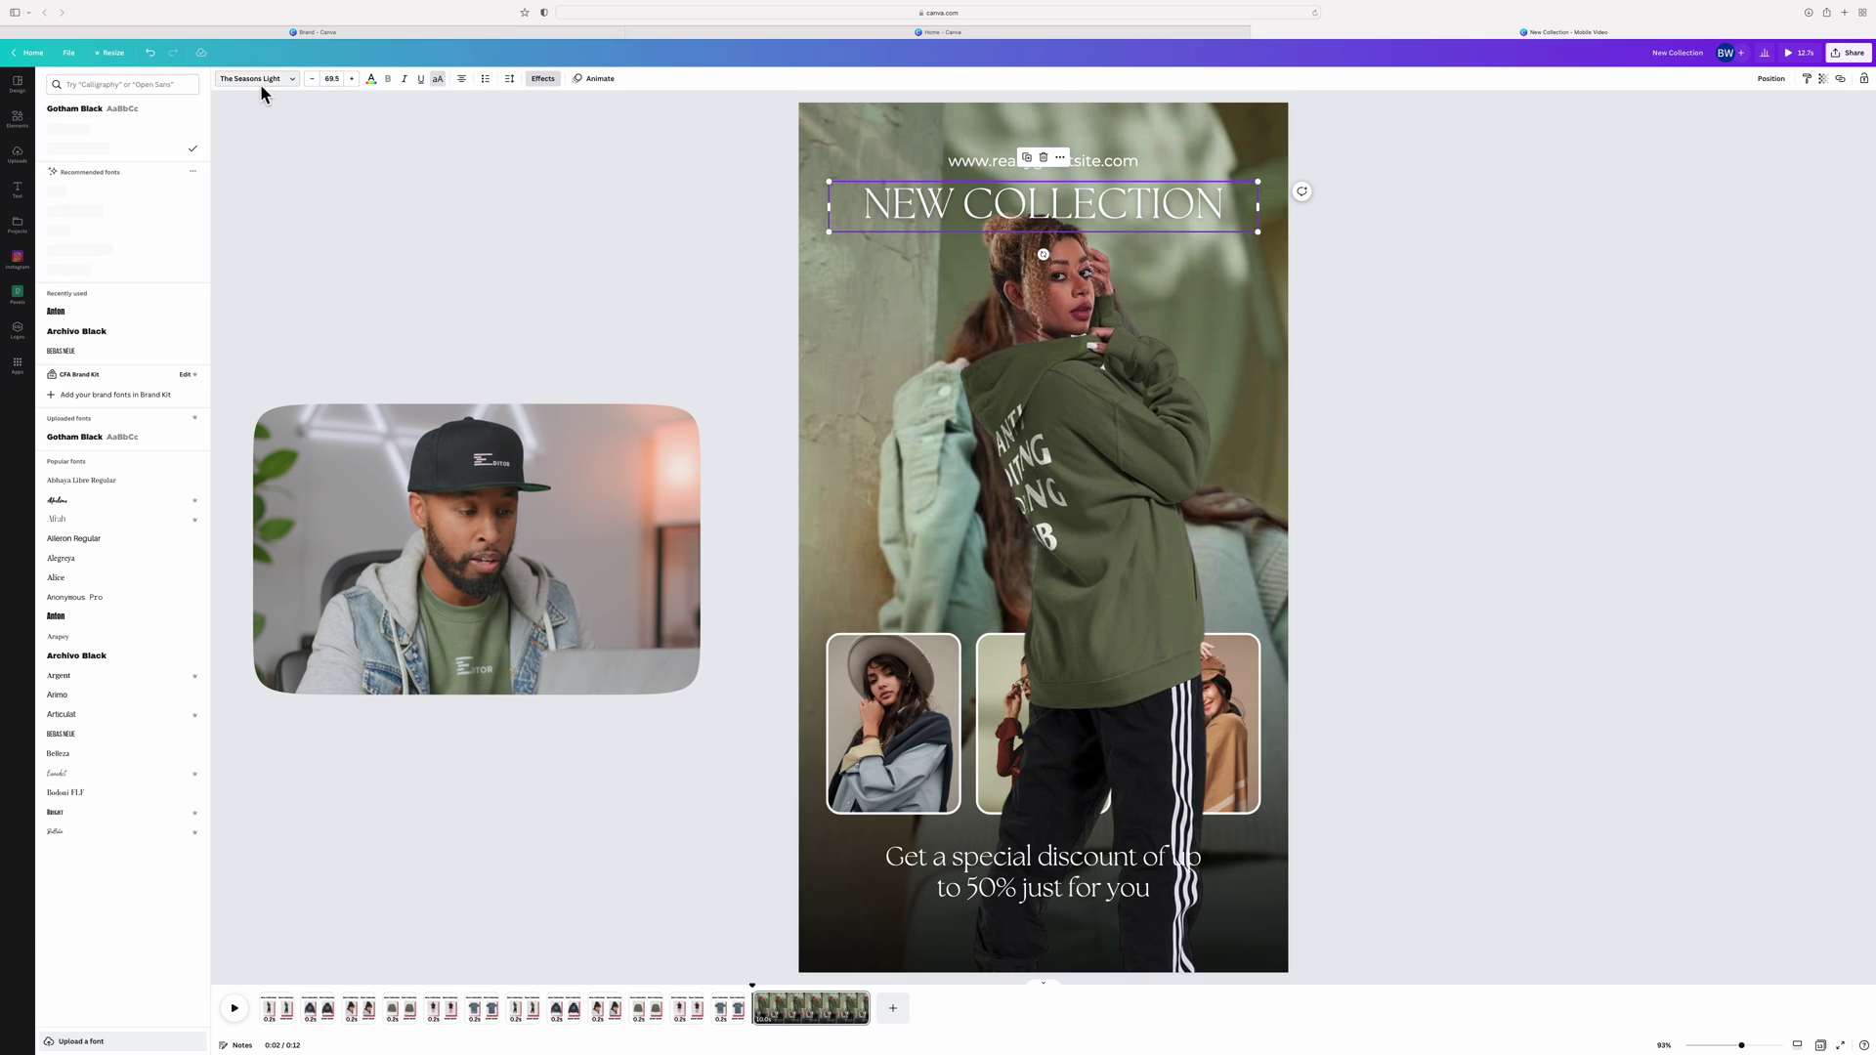
{"action": "left_click", "coordinate": [1106, 438]}
{"action": "left_click", "coordinate": [1771, 79]}
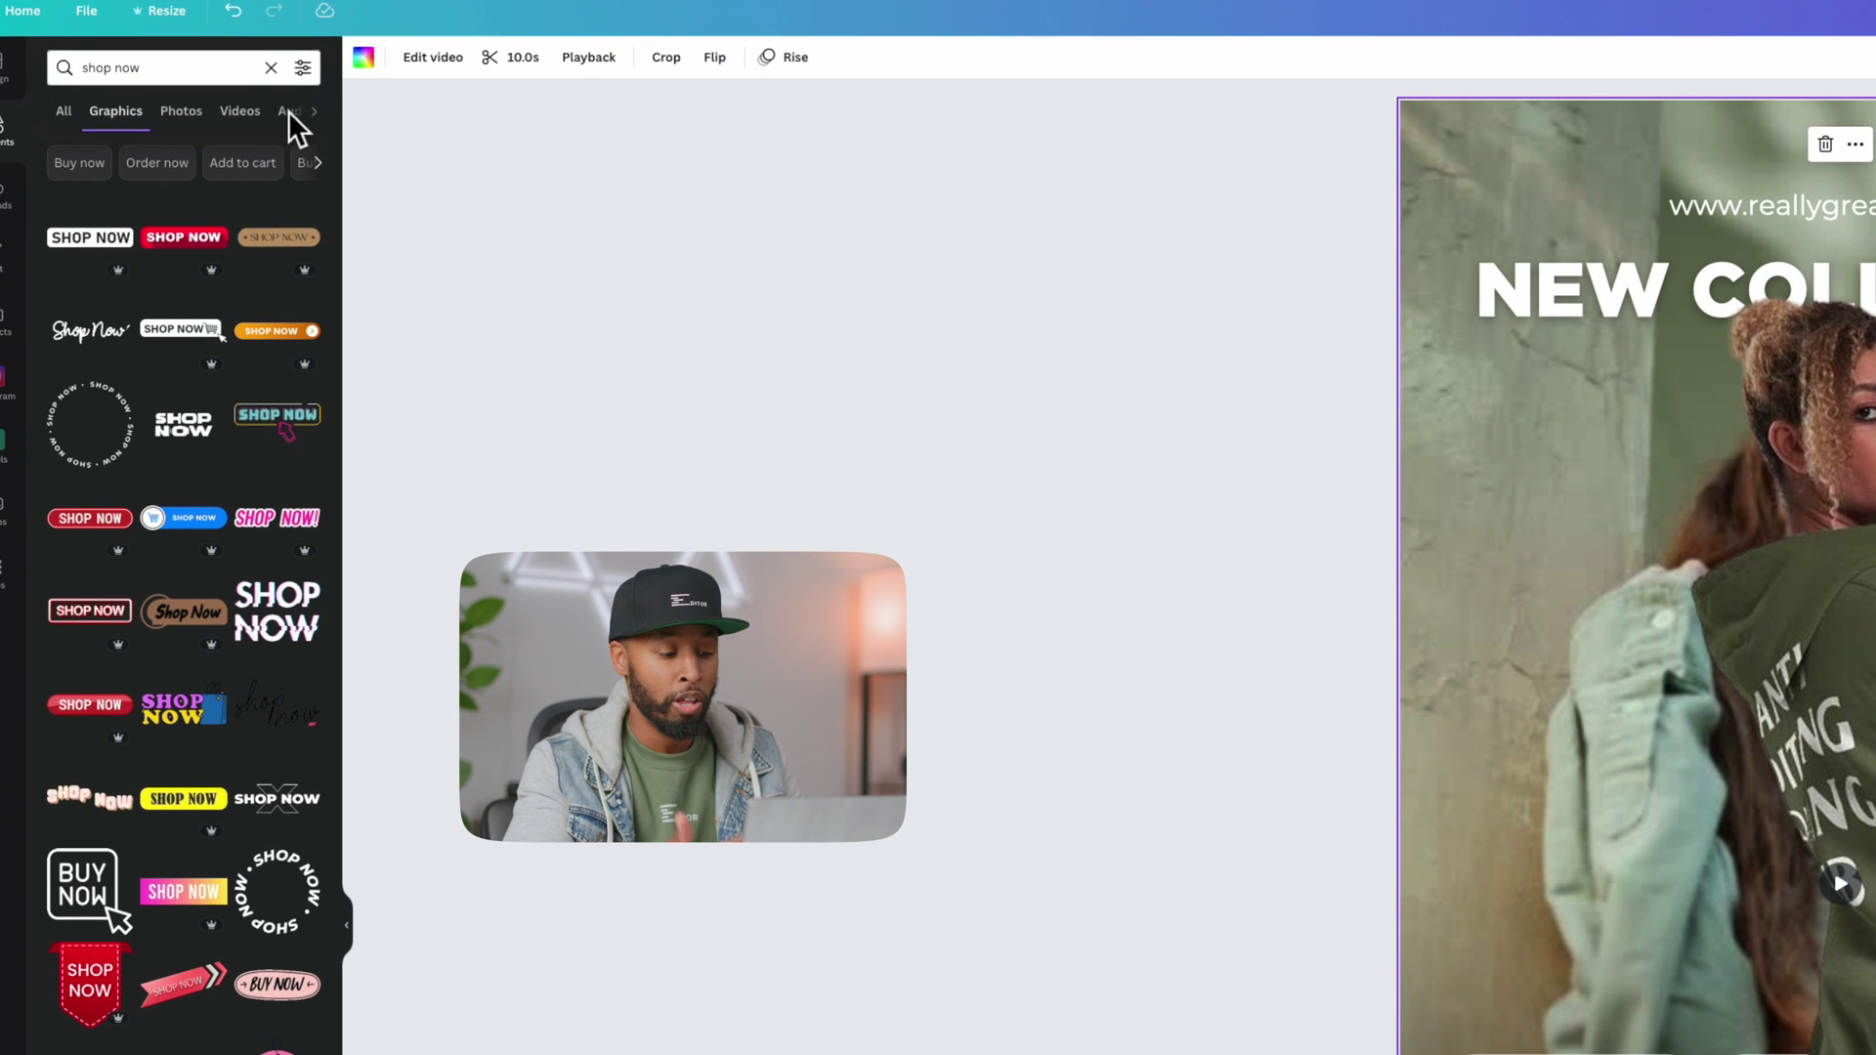
Search the photo library for "background" and look through the suggested images.
{"action": "left_click", "coordinate": [202, 115]}
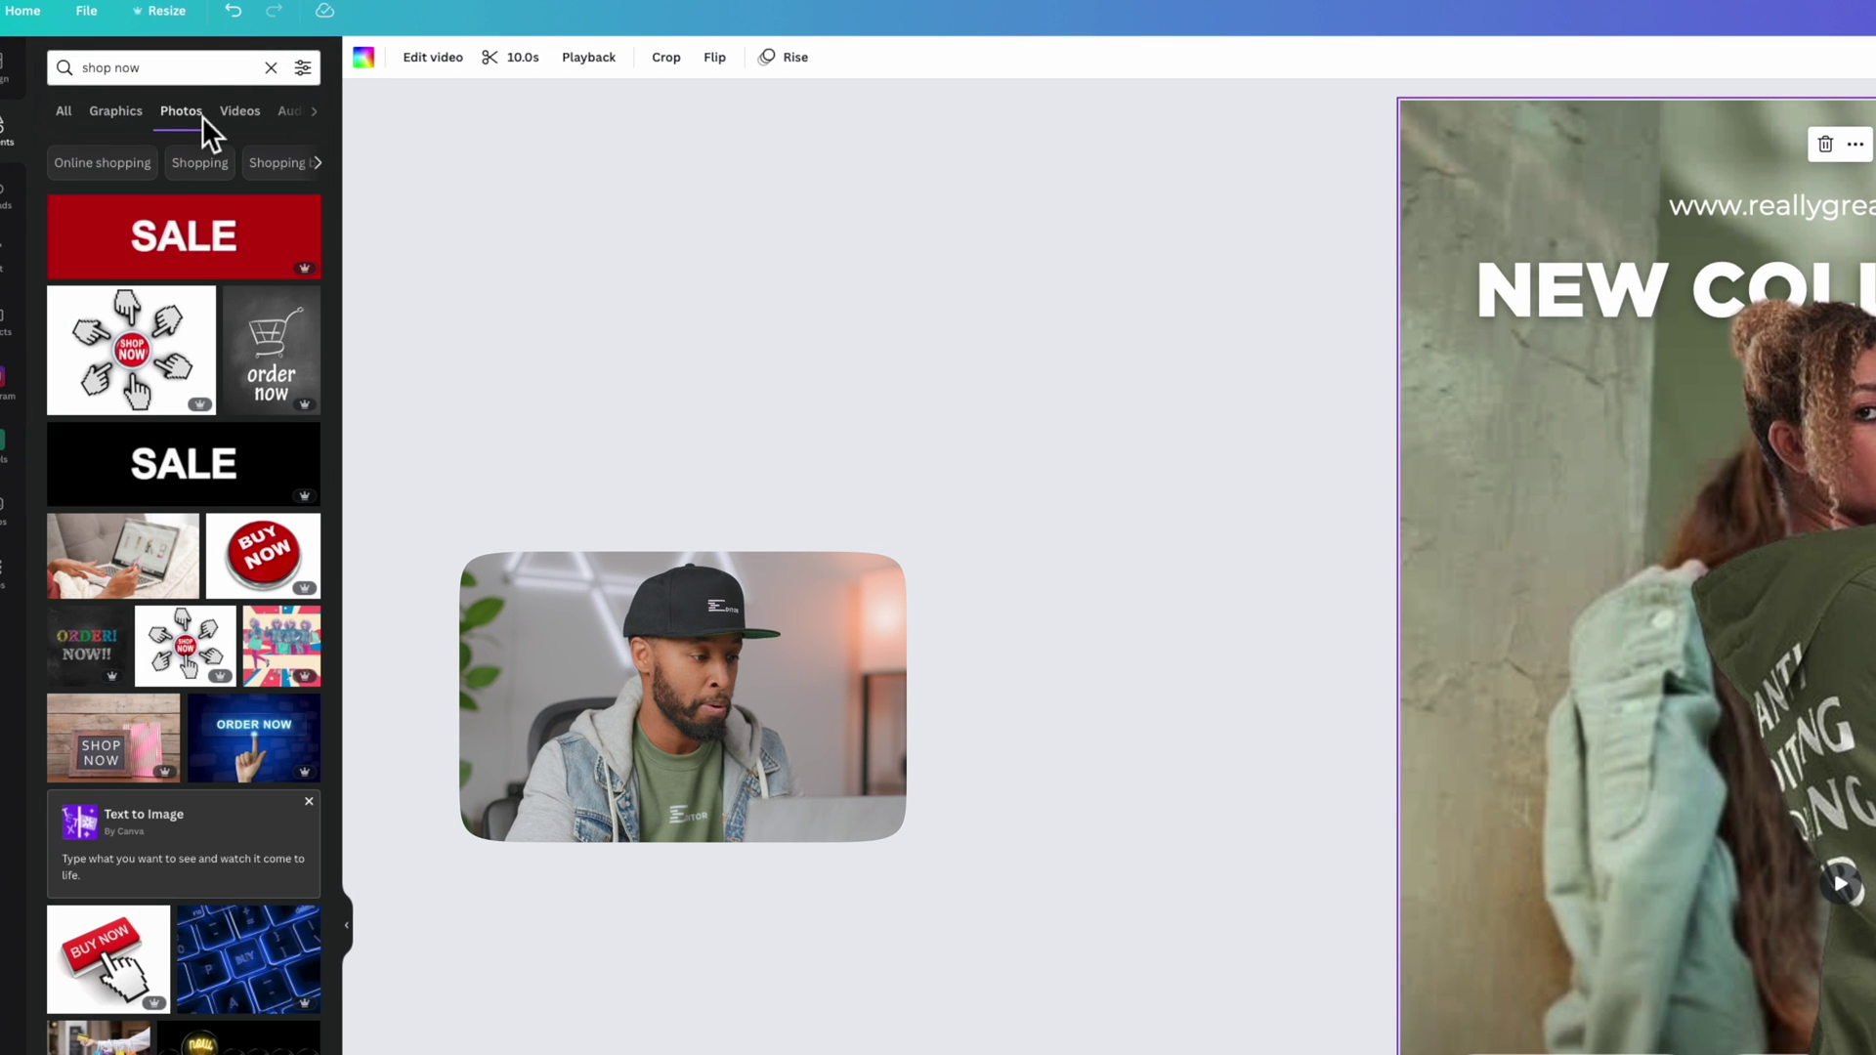
{"action": "triple_click", "coordinate": [197, 73]}
{"action": "type", "text": "backgrou"}
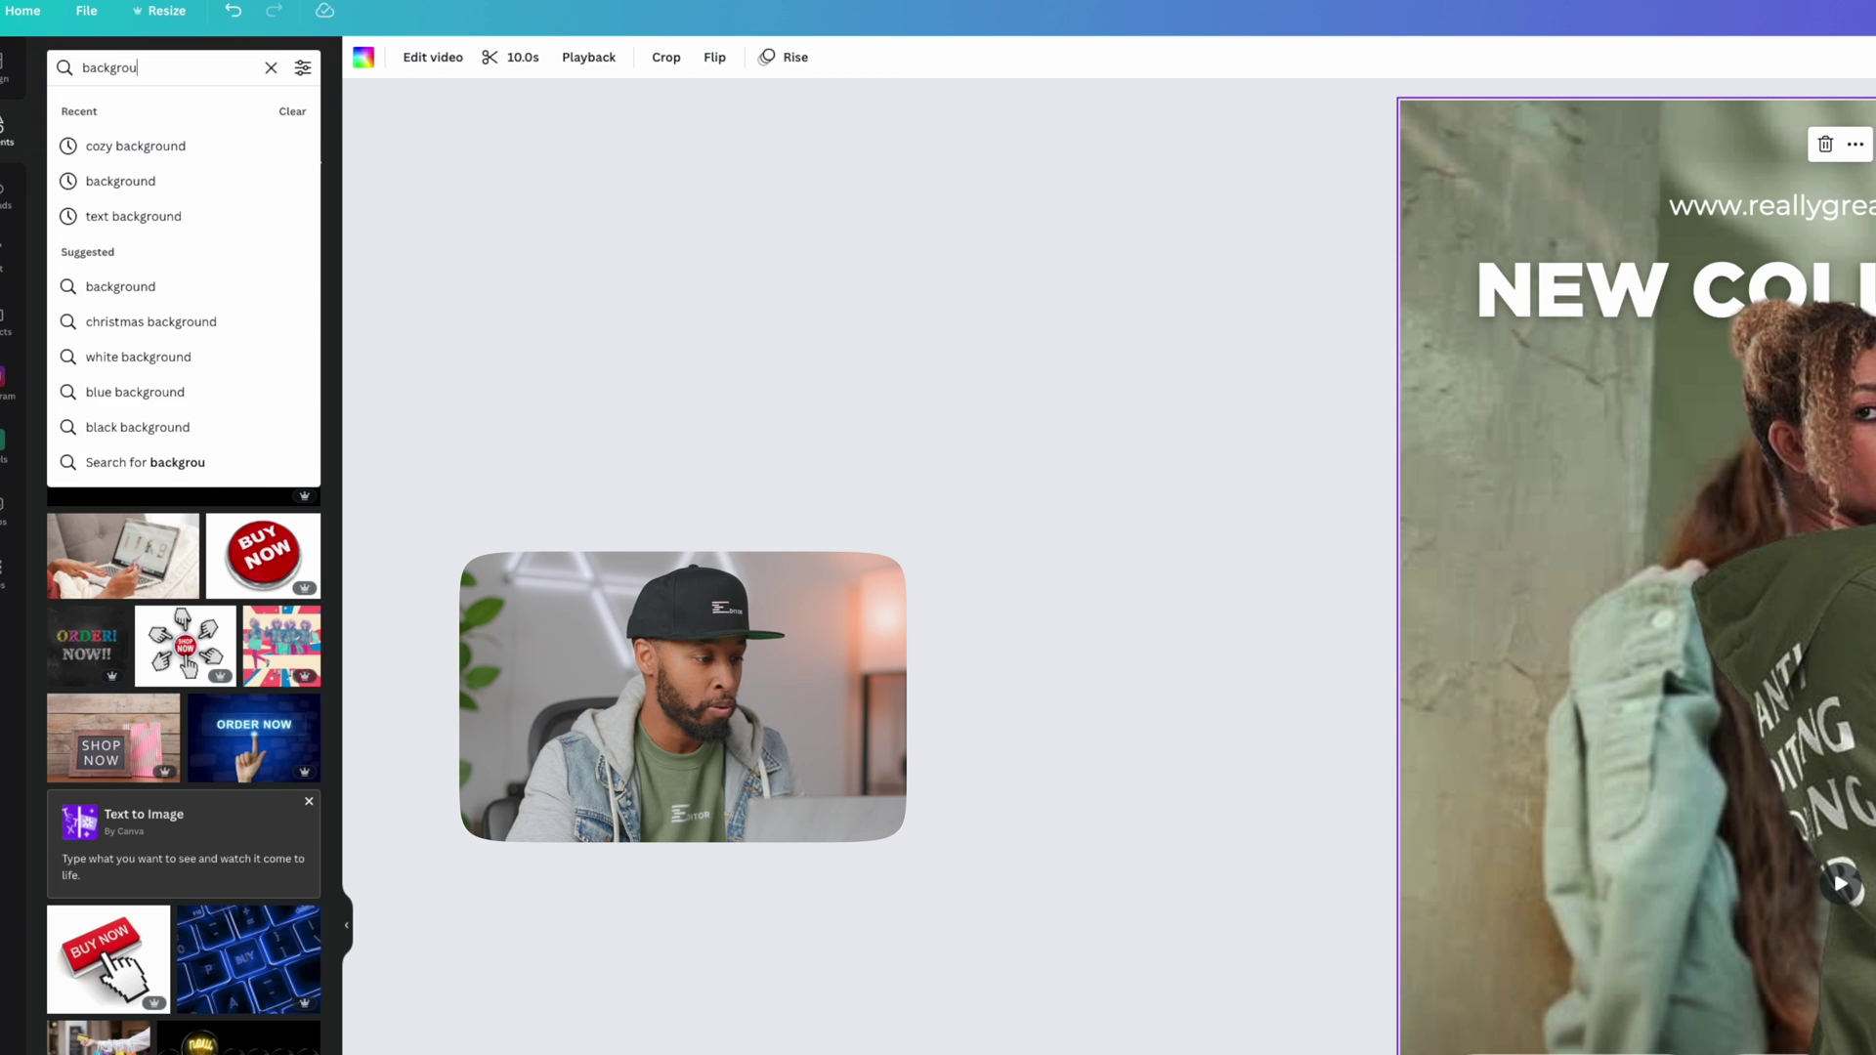
{"action": "type", "text": "nd"}
{"action": "key", "text": "Return"}
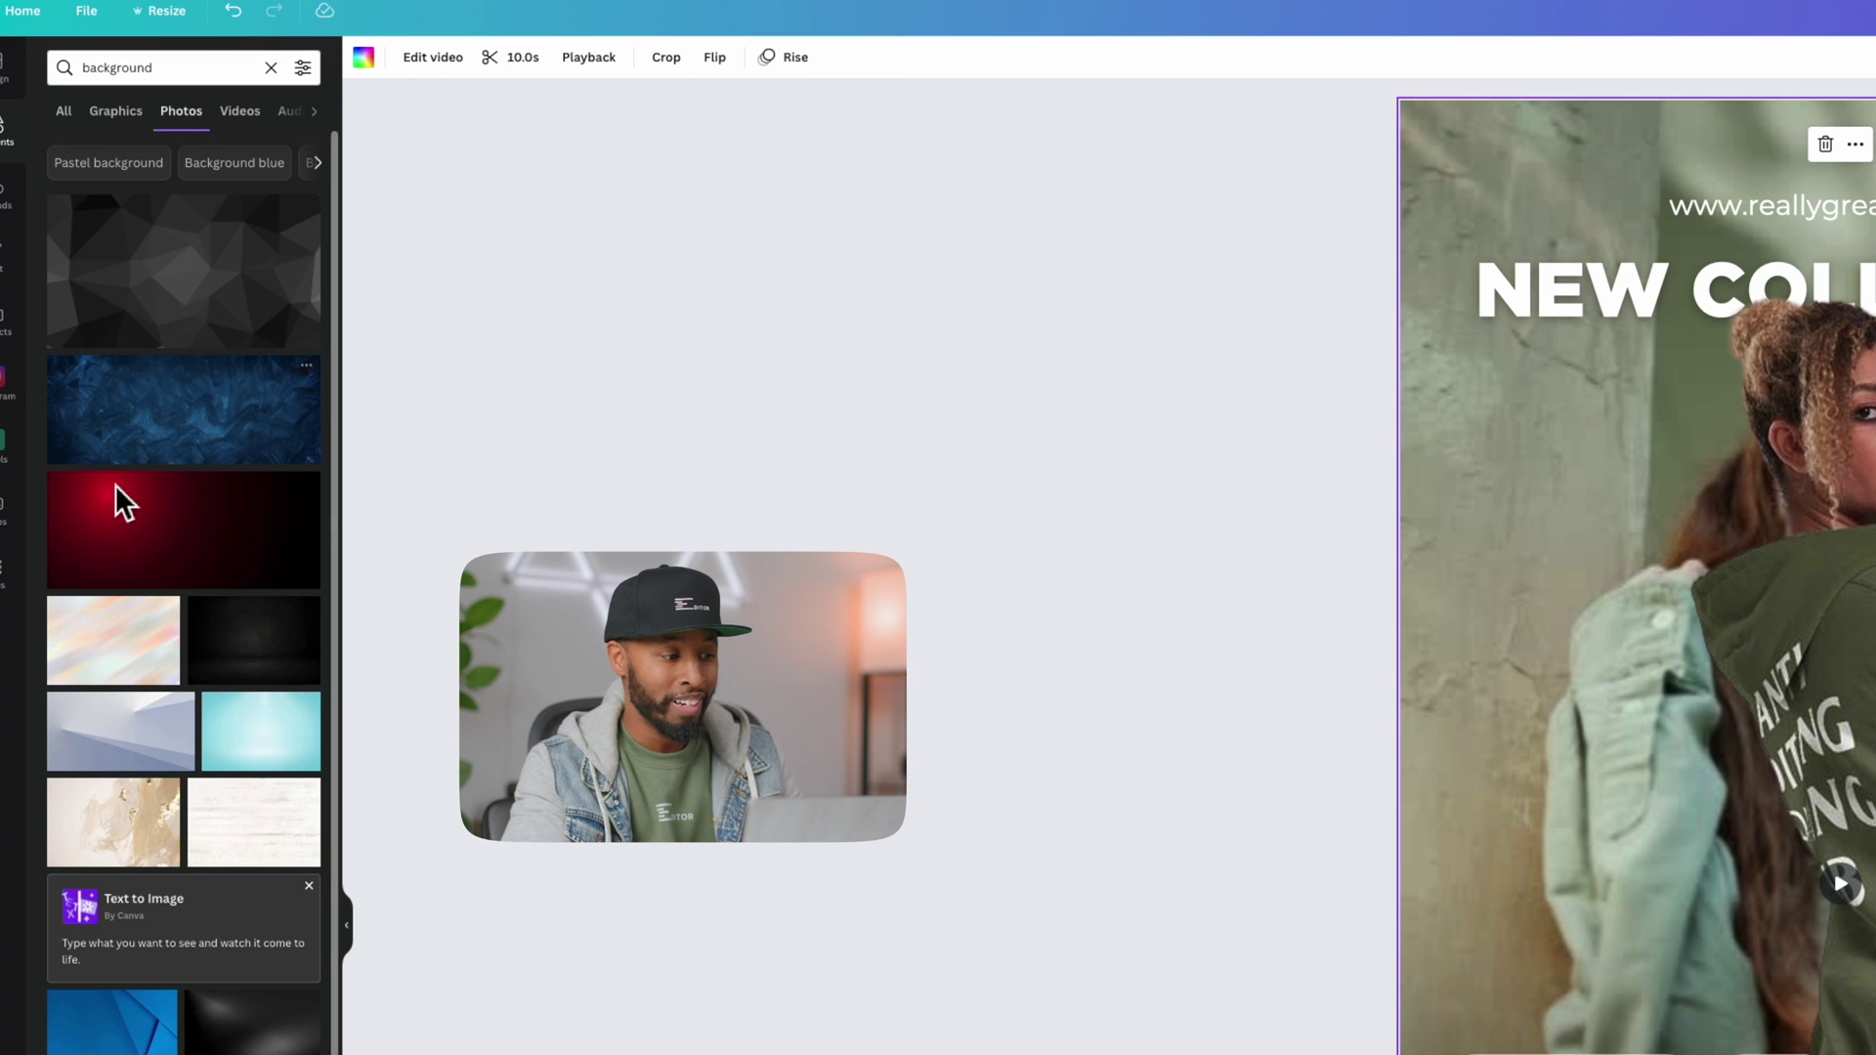
{"action": "scroll", "coordinate": [116, 499], "scroll_direction": "down", "scroll_amount": 4}
{"action": "scroll", "coordinate": [147, 420], "scroll_direction": "up", "scroll_amount": 4}
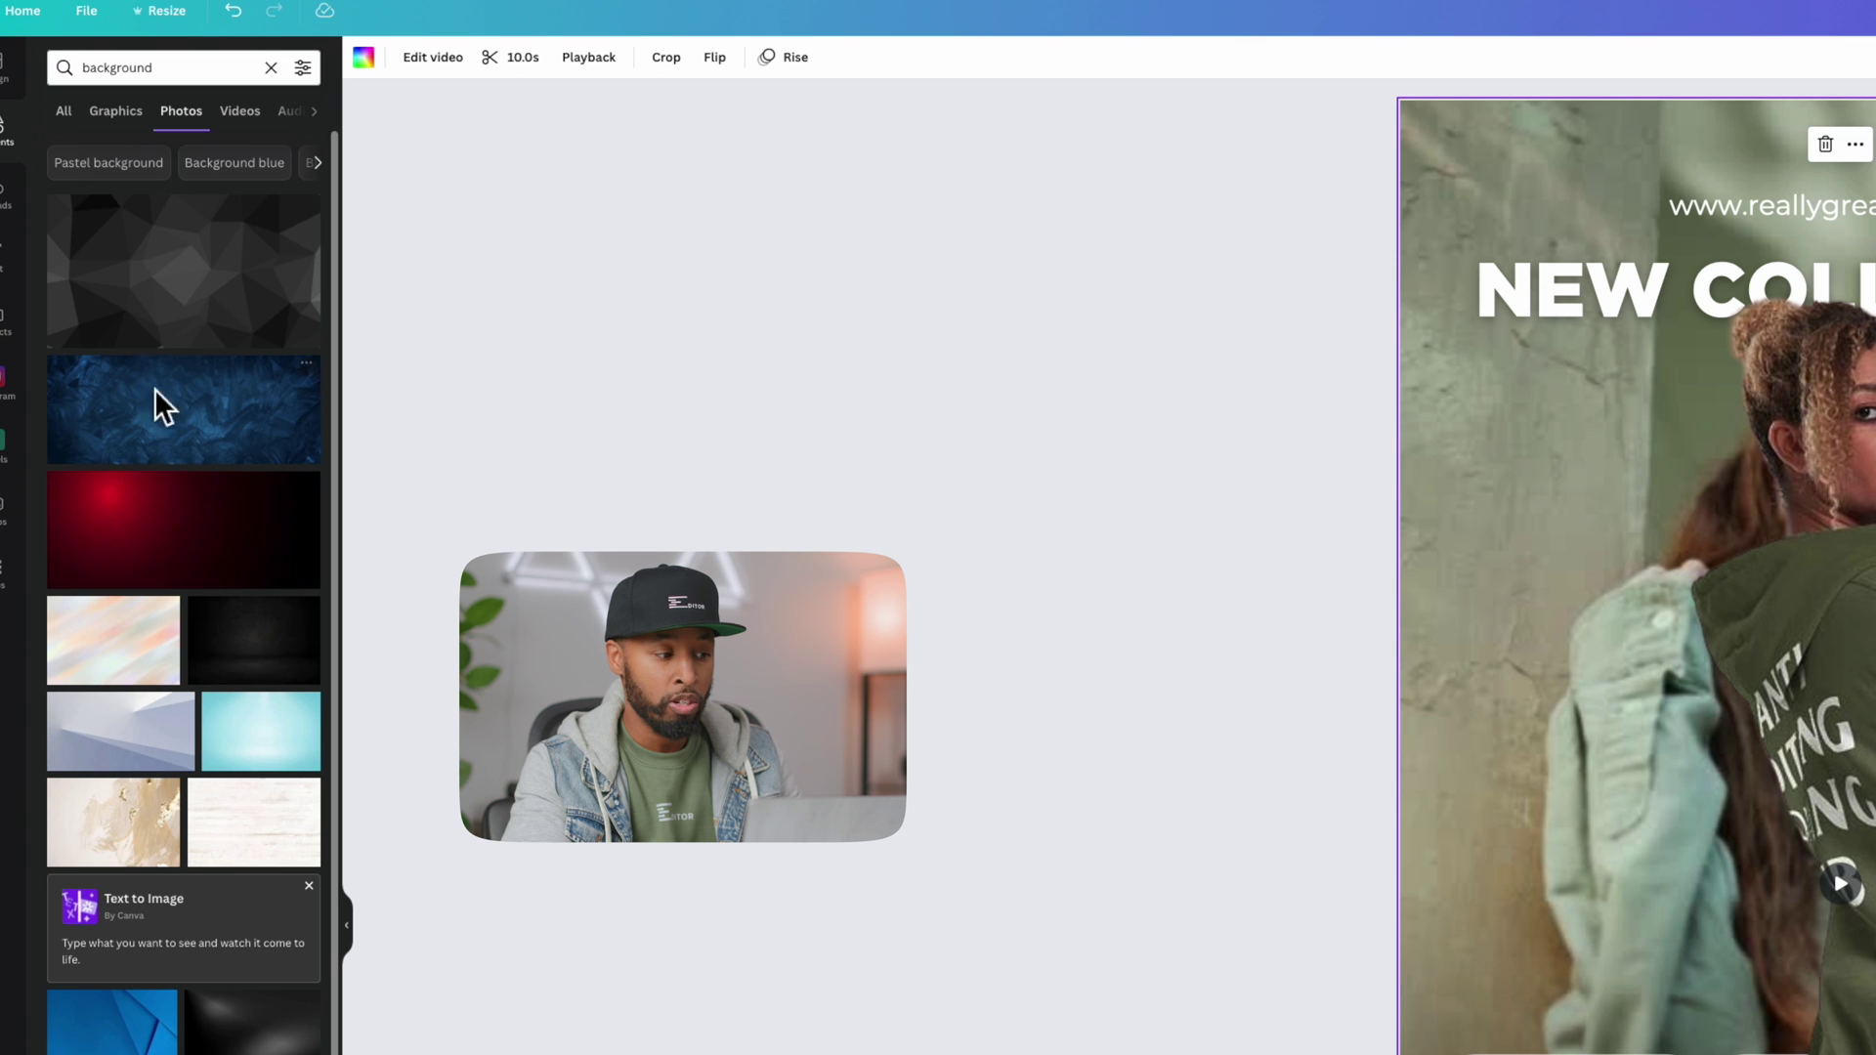
Filter the background photos to vertical orientation only and browse them for a light grey one.
{"action": "left_click", "coordinate": [303, 68]}
{"action": "left_click", "coordinate": [259, 316]}
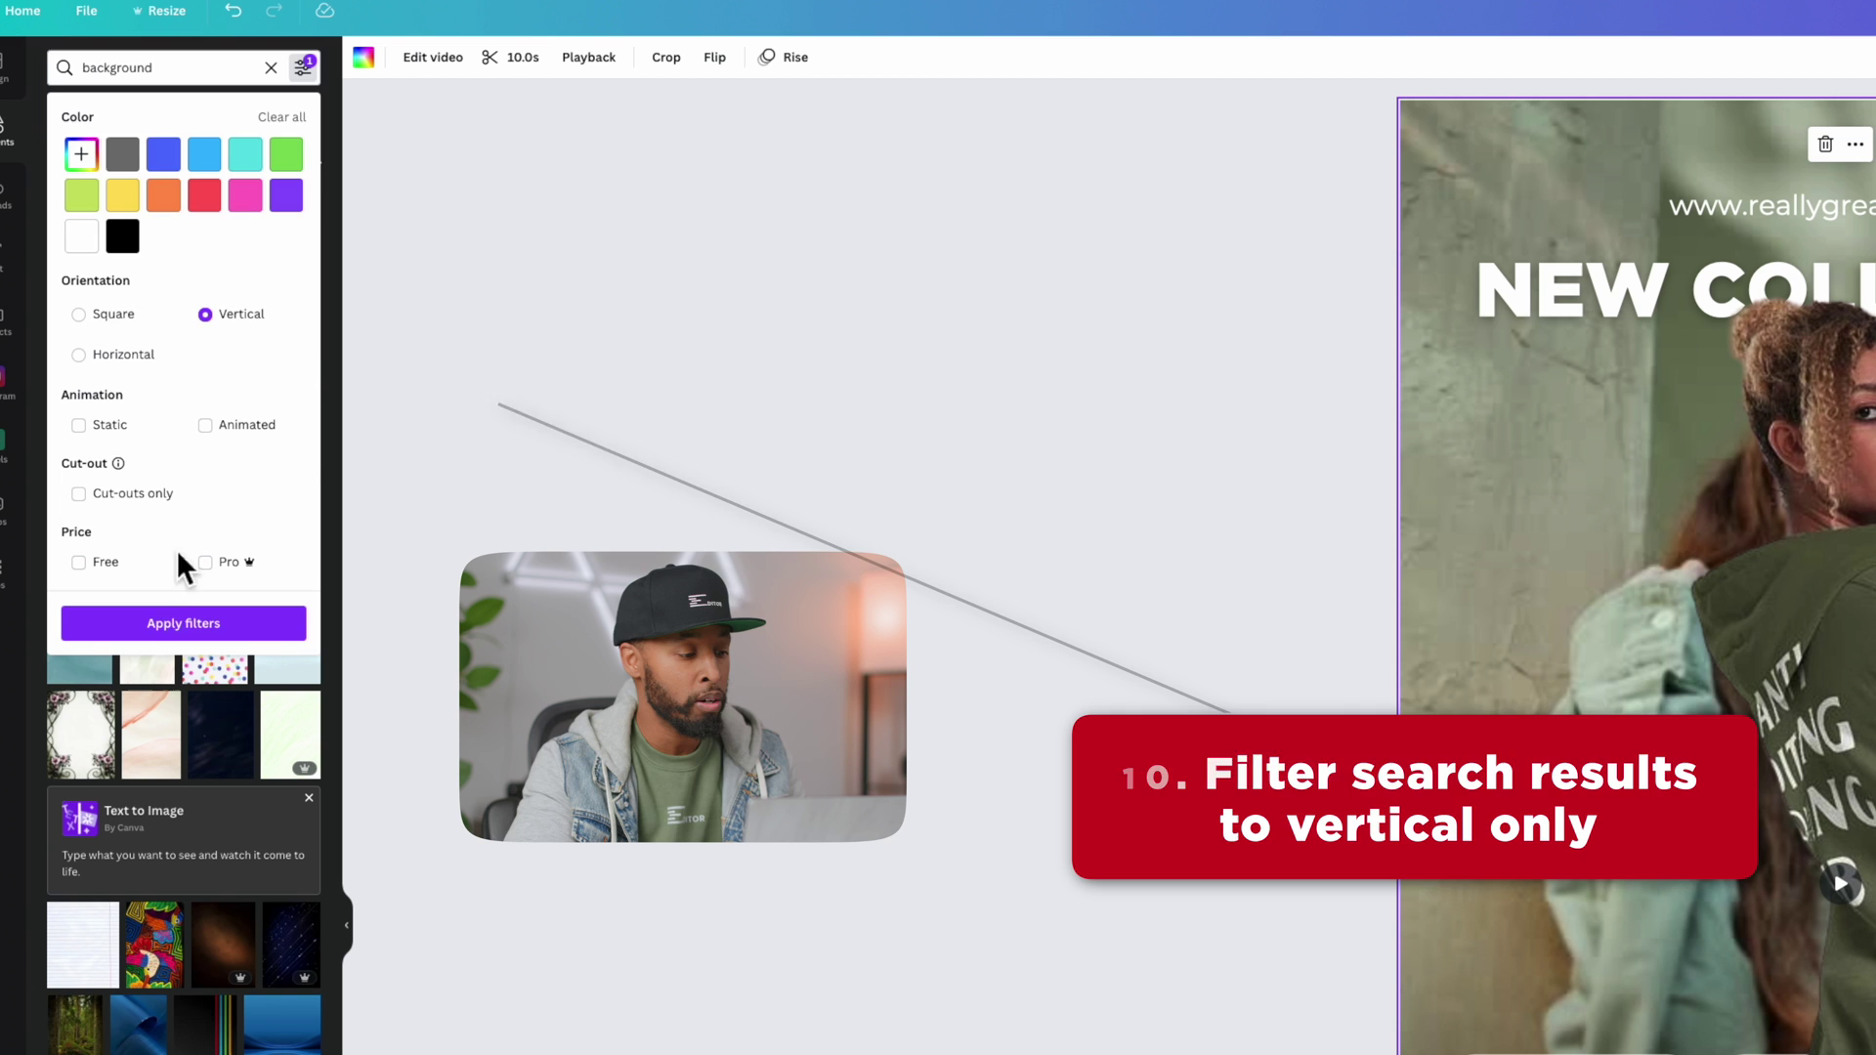
{"action": "left_click", "coordinate": [184, 622]}
{"action": "scroll", "coordinate": [156, 618], "scroll_direction": "down", "scroll_amount": 6}
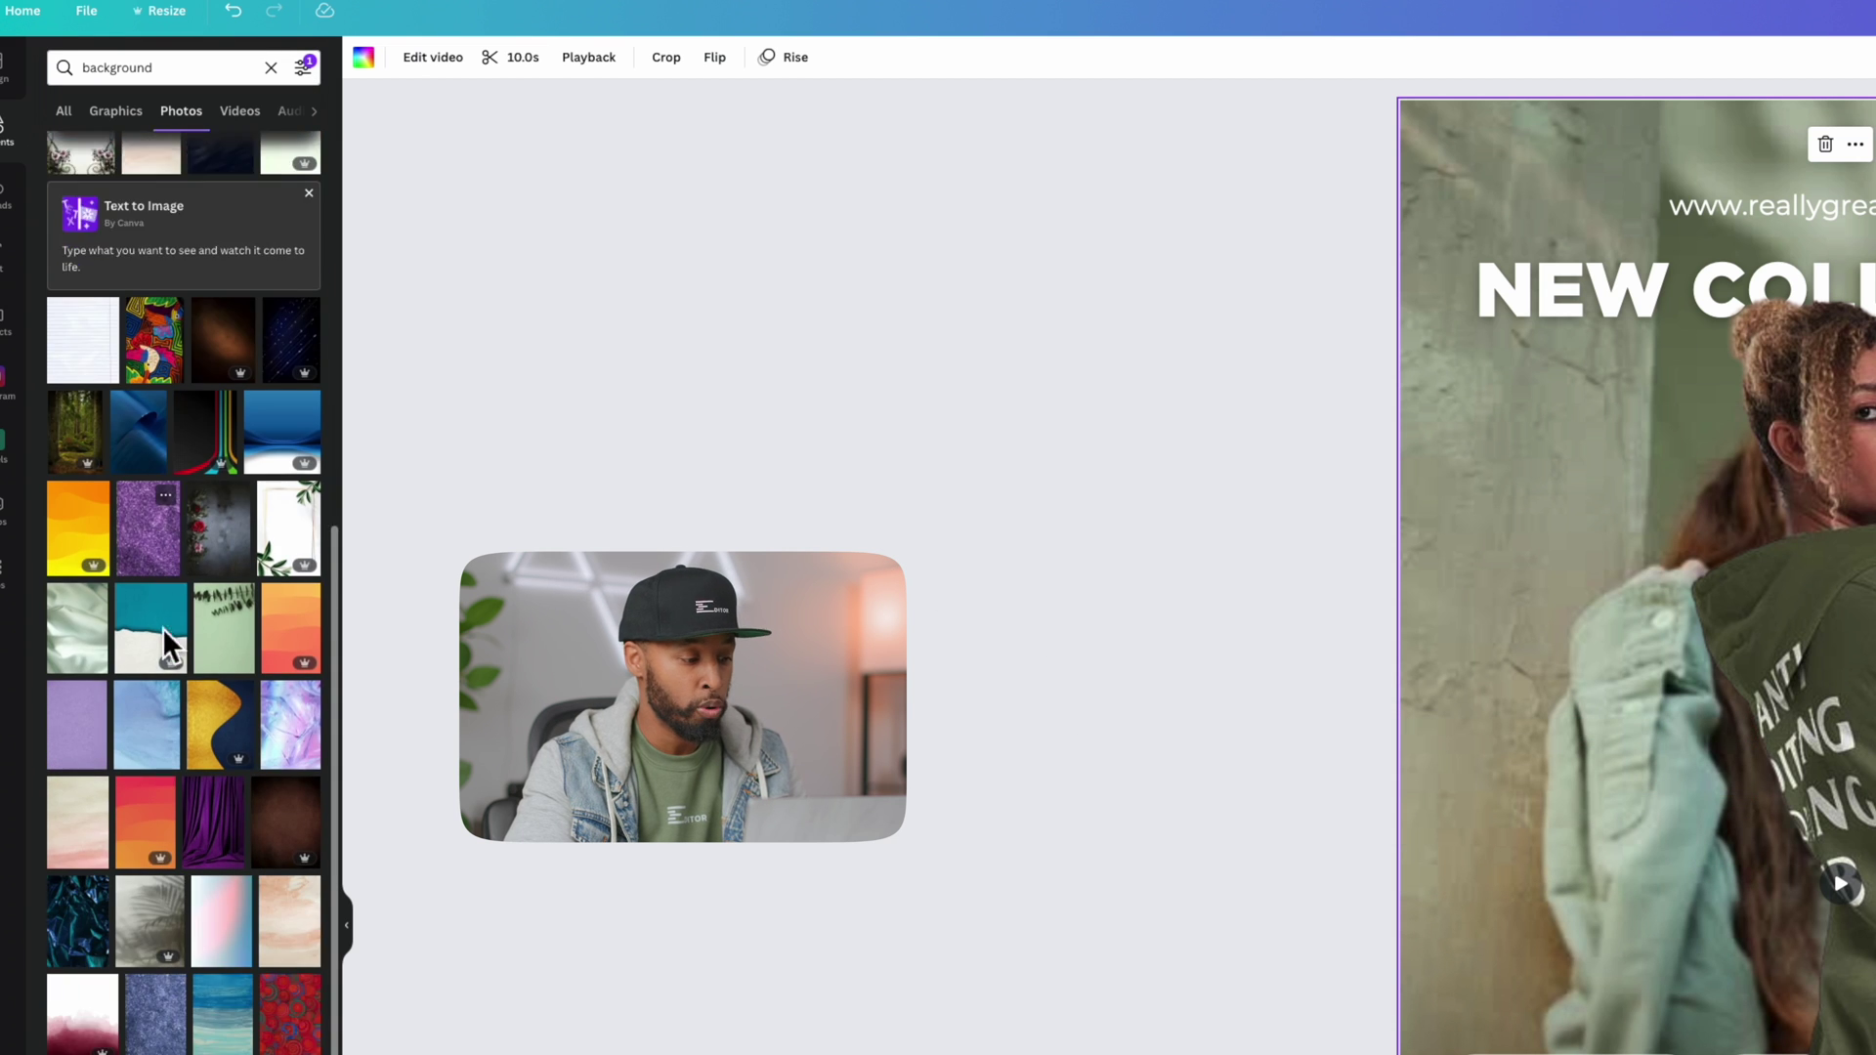
{"action": "scroll", "coordinate": [162, 627], "scroll_direction": "down", "scroll_amount": 10}
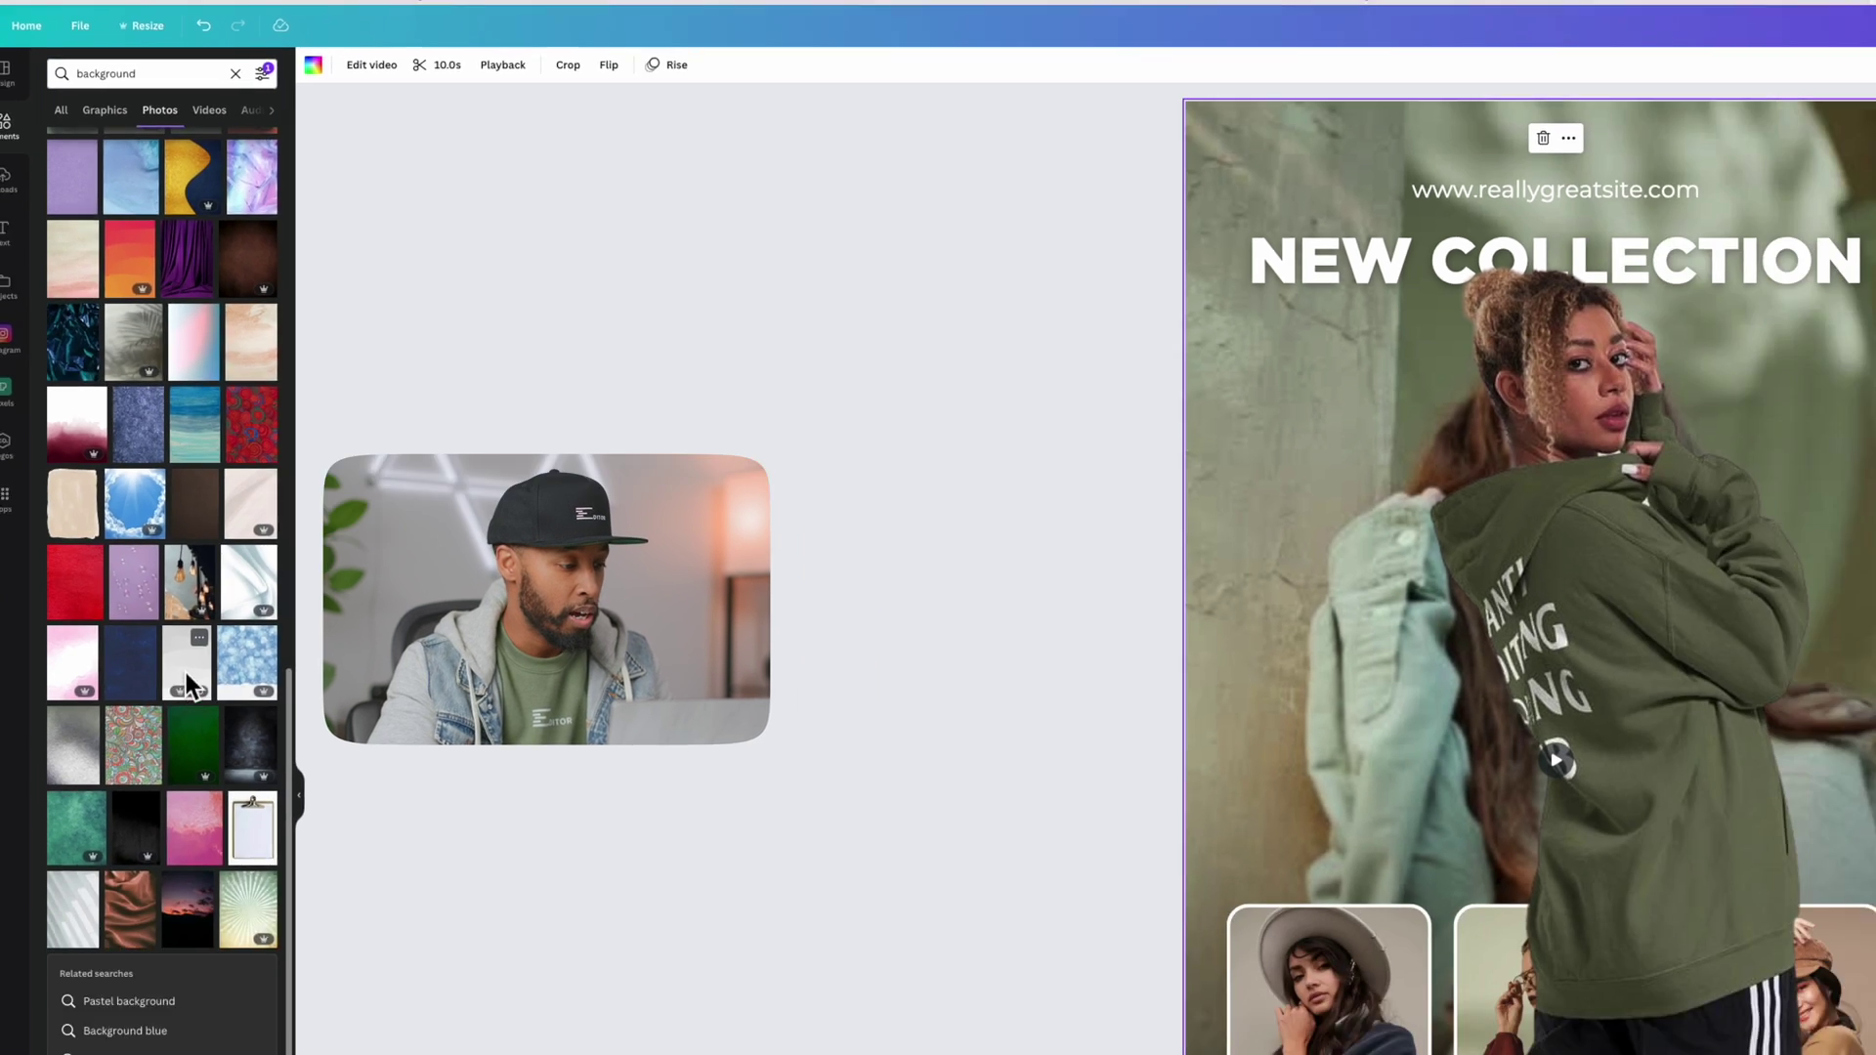
Set the light grey wavy photo as the page background and place the hoodie cutout behind the three photo frames.
{"action": "left_click_drag", "start_coordinate": [186, 673], "coordinate": [803, 383]}
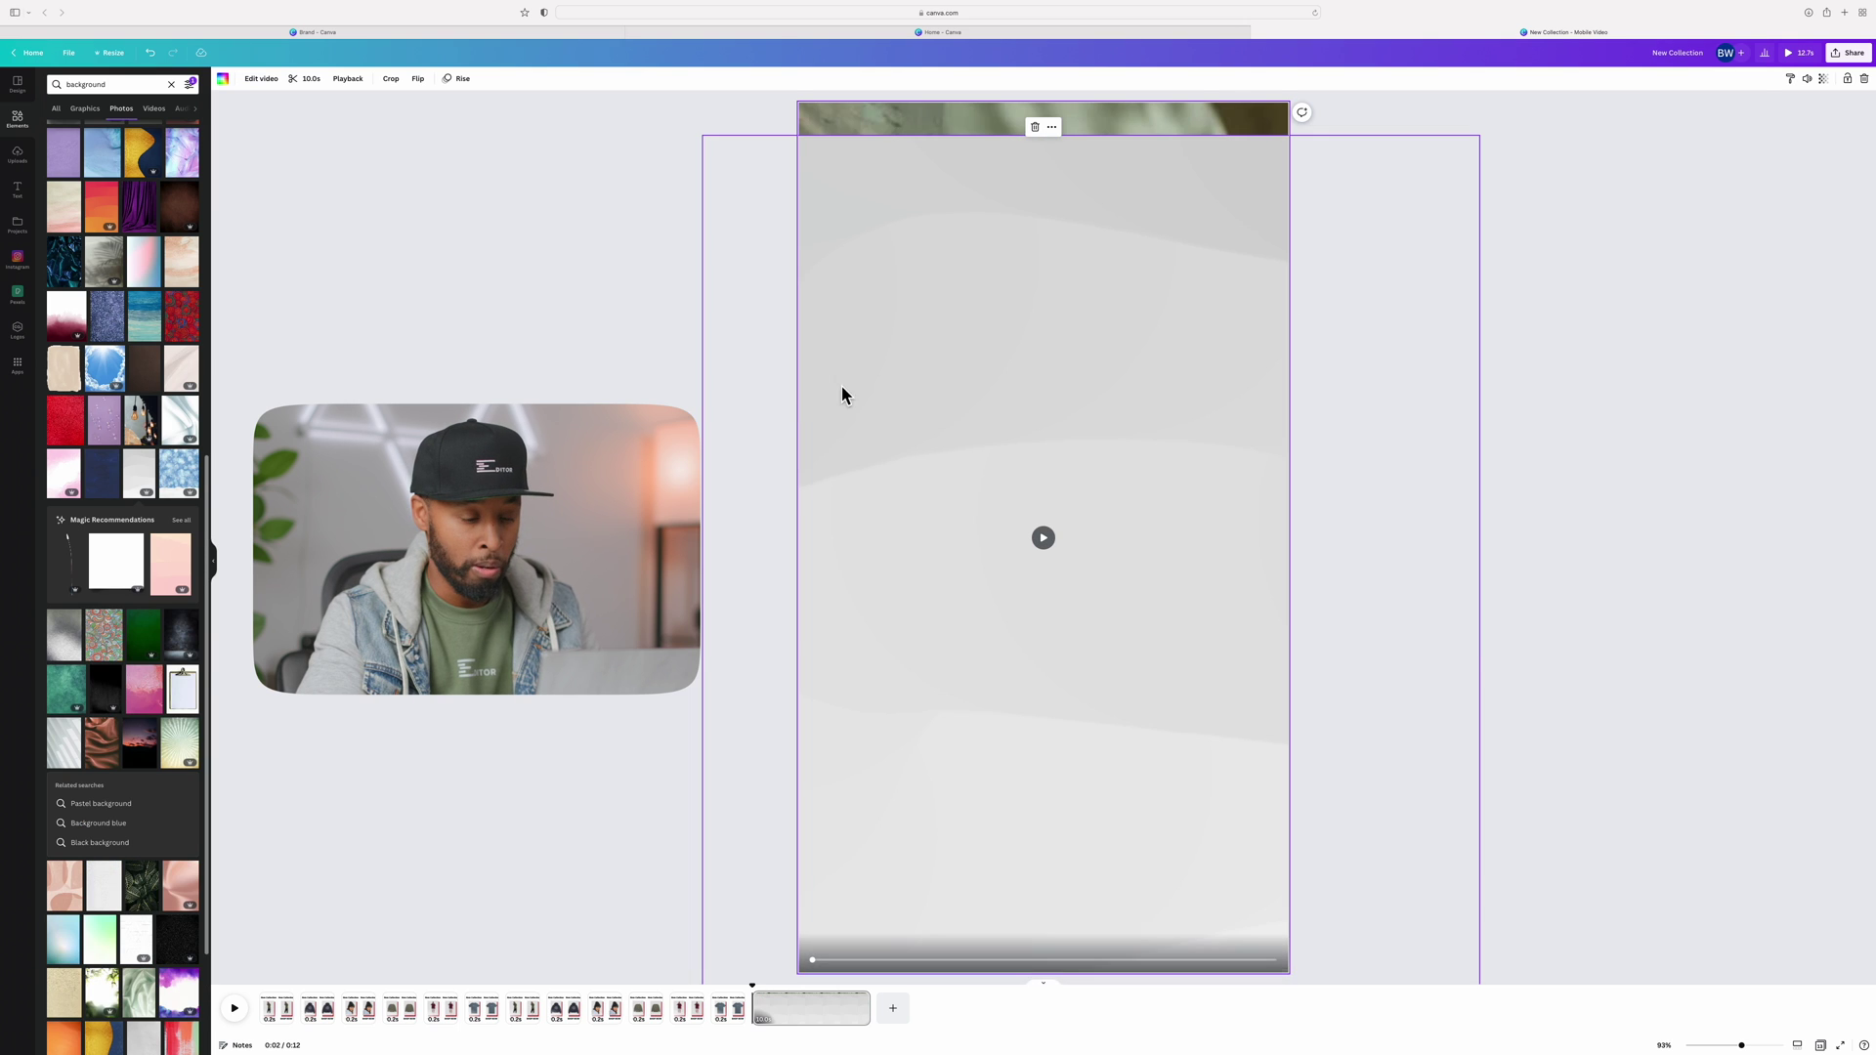
{"action": "right_click", "coordinate": [860, 378]}
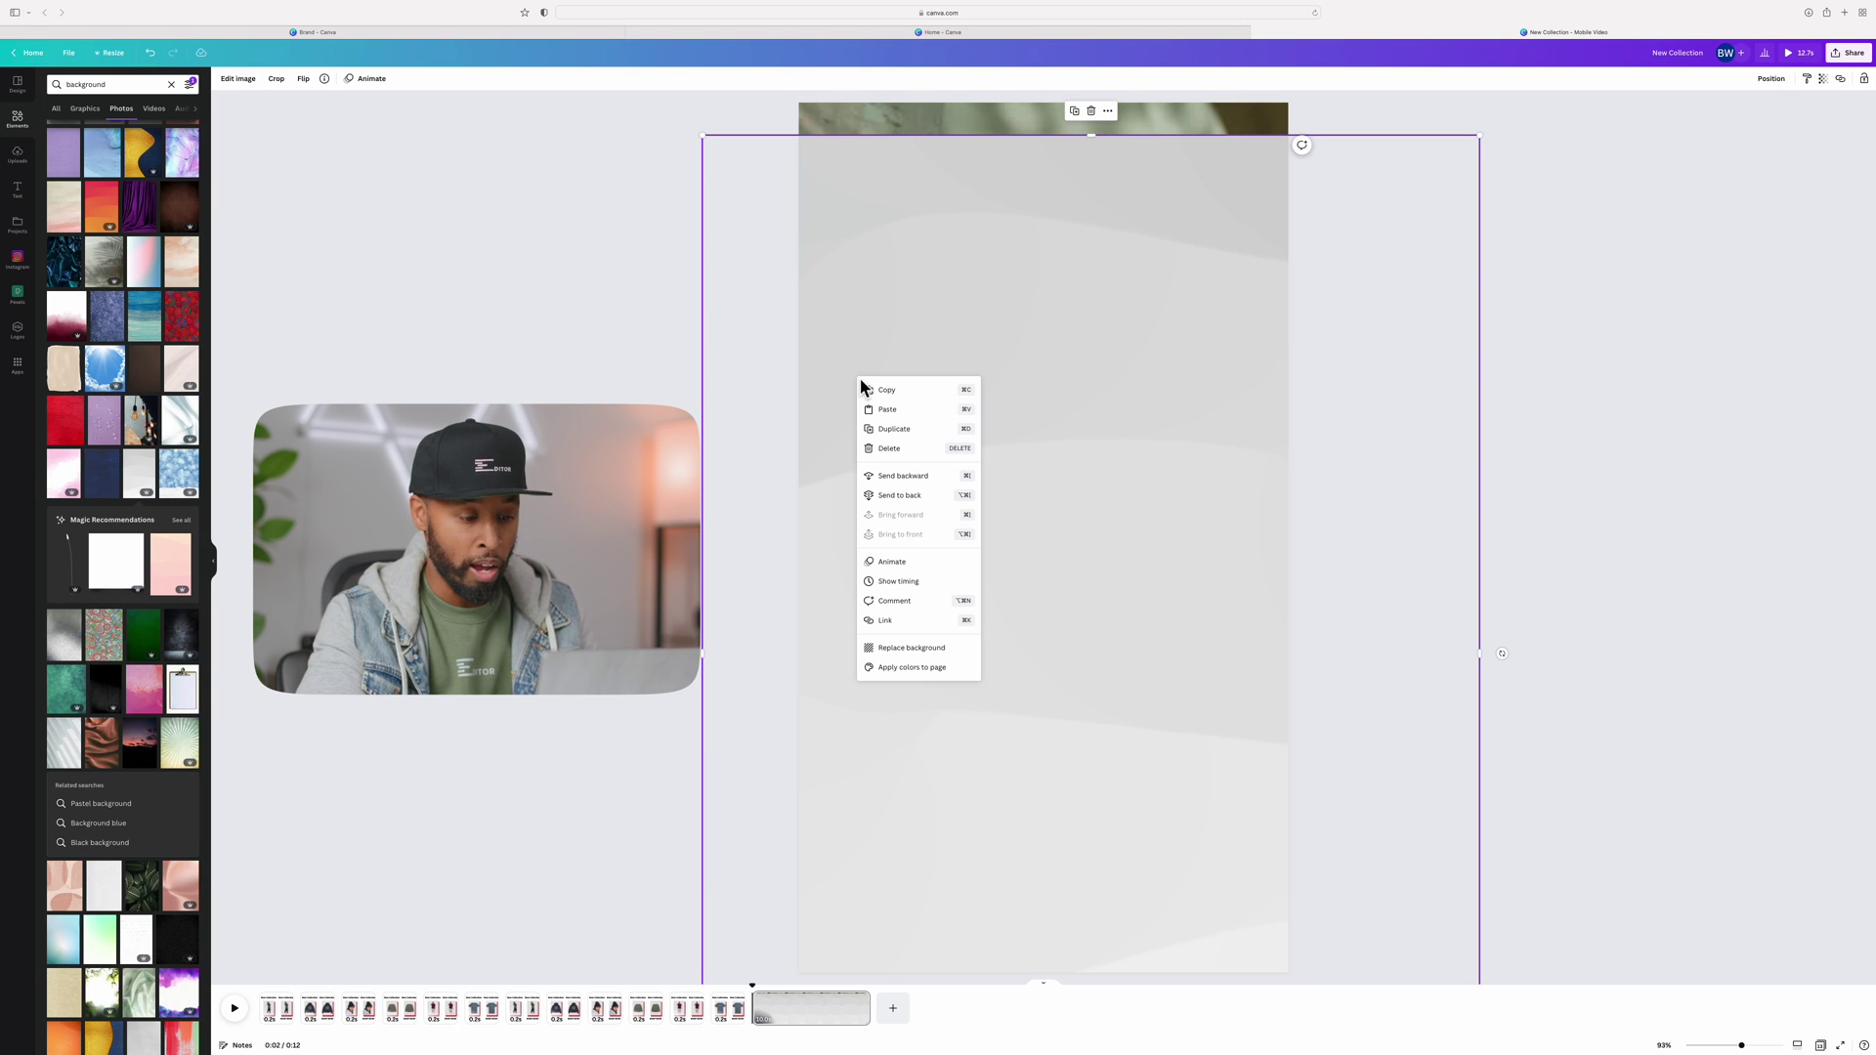
{"action": "left_click", "coordinate": [948, 650]}
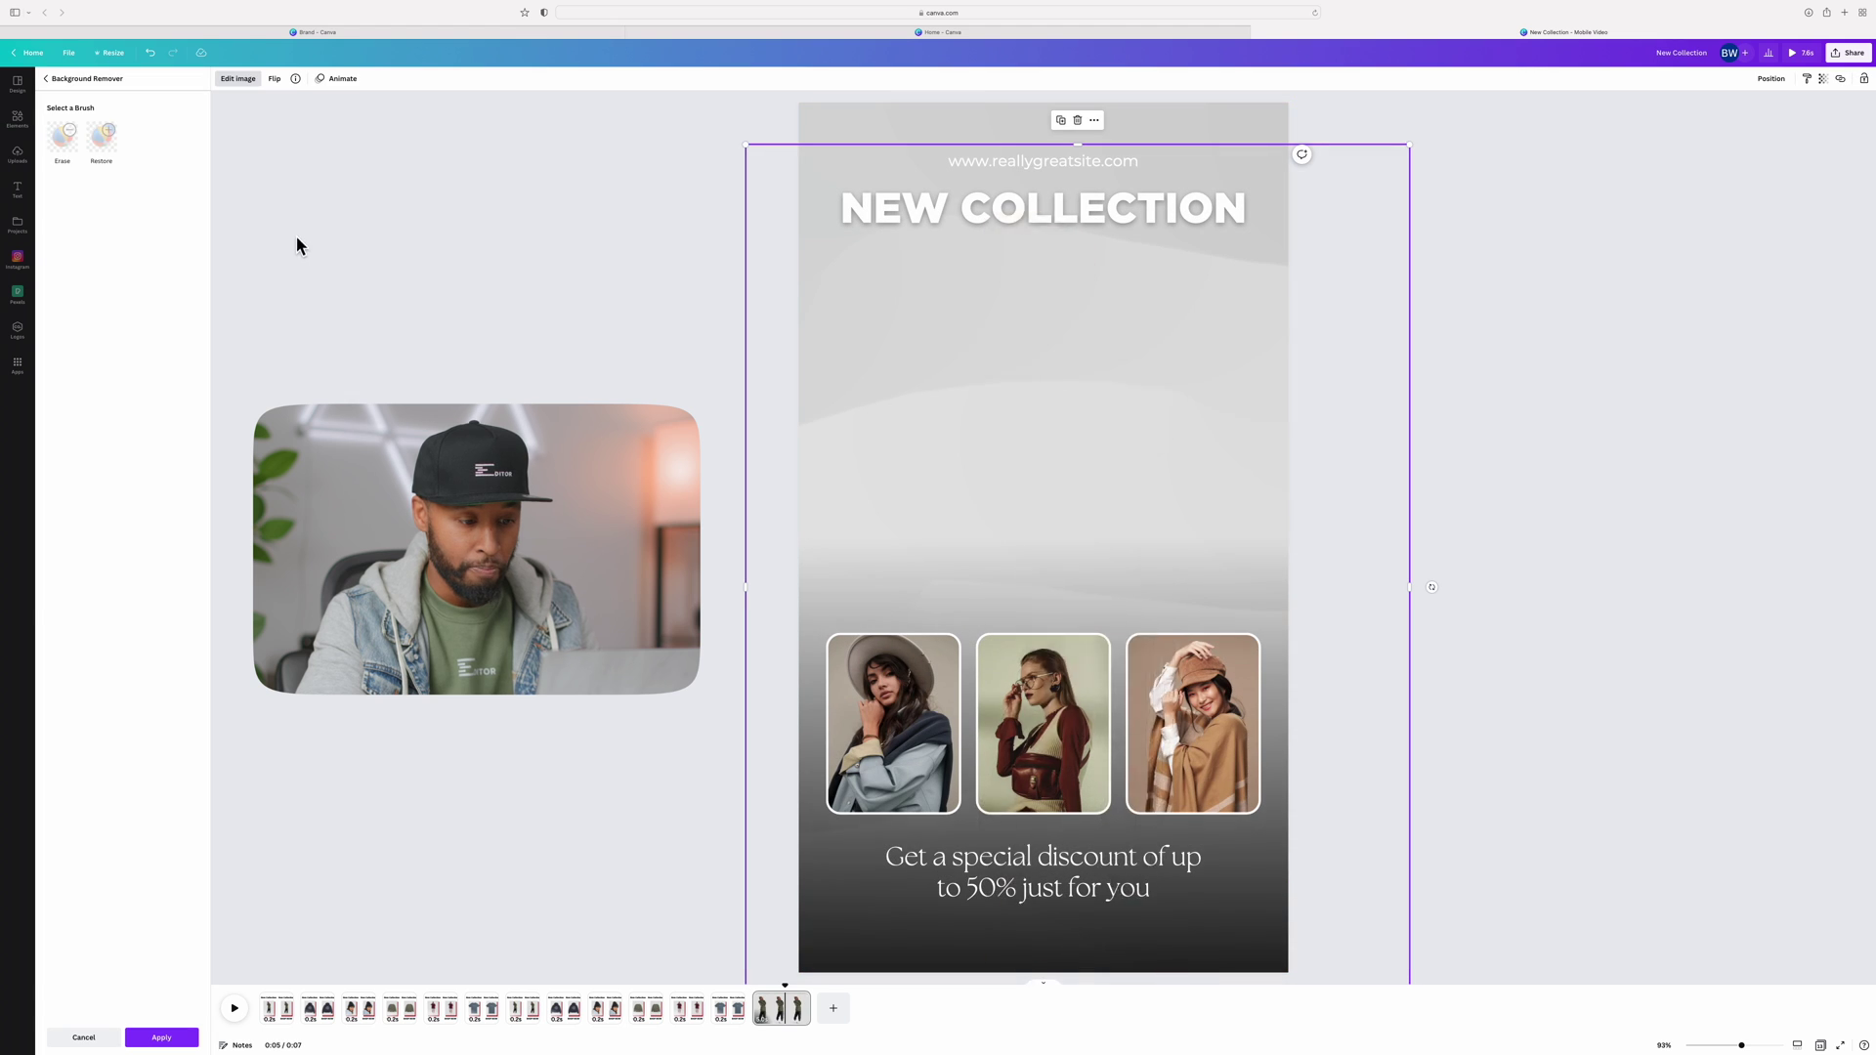
{"action": "left_click_drag", "start_coordinate": [104, 137], "coordinate": [1113, 445]}
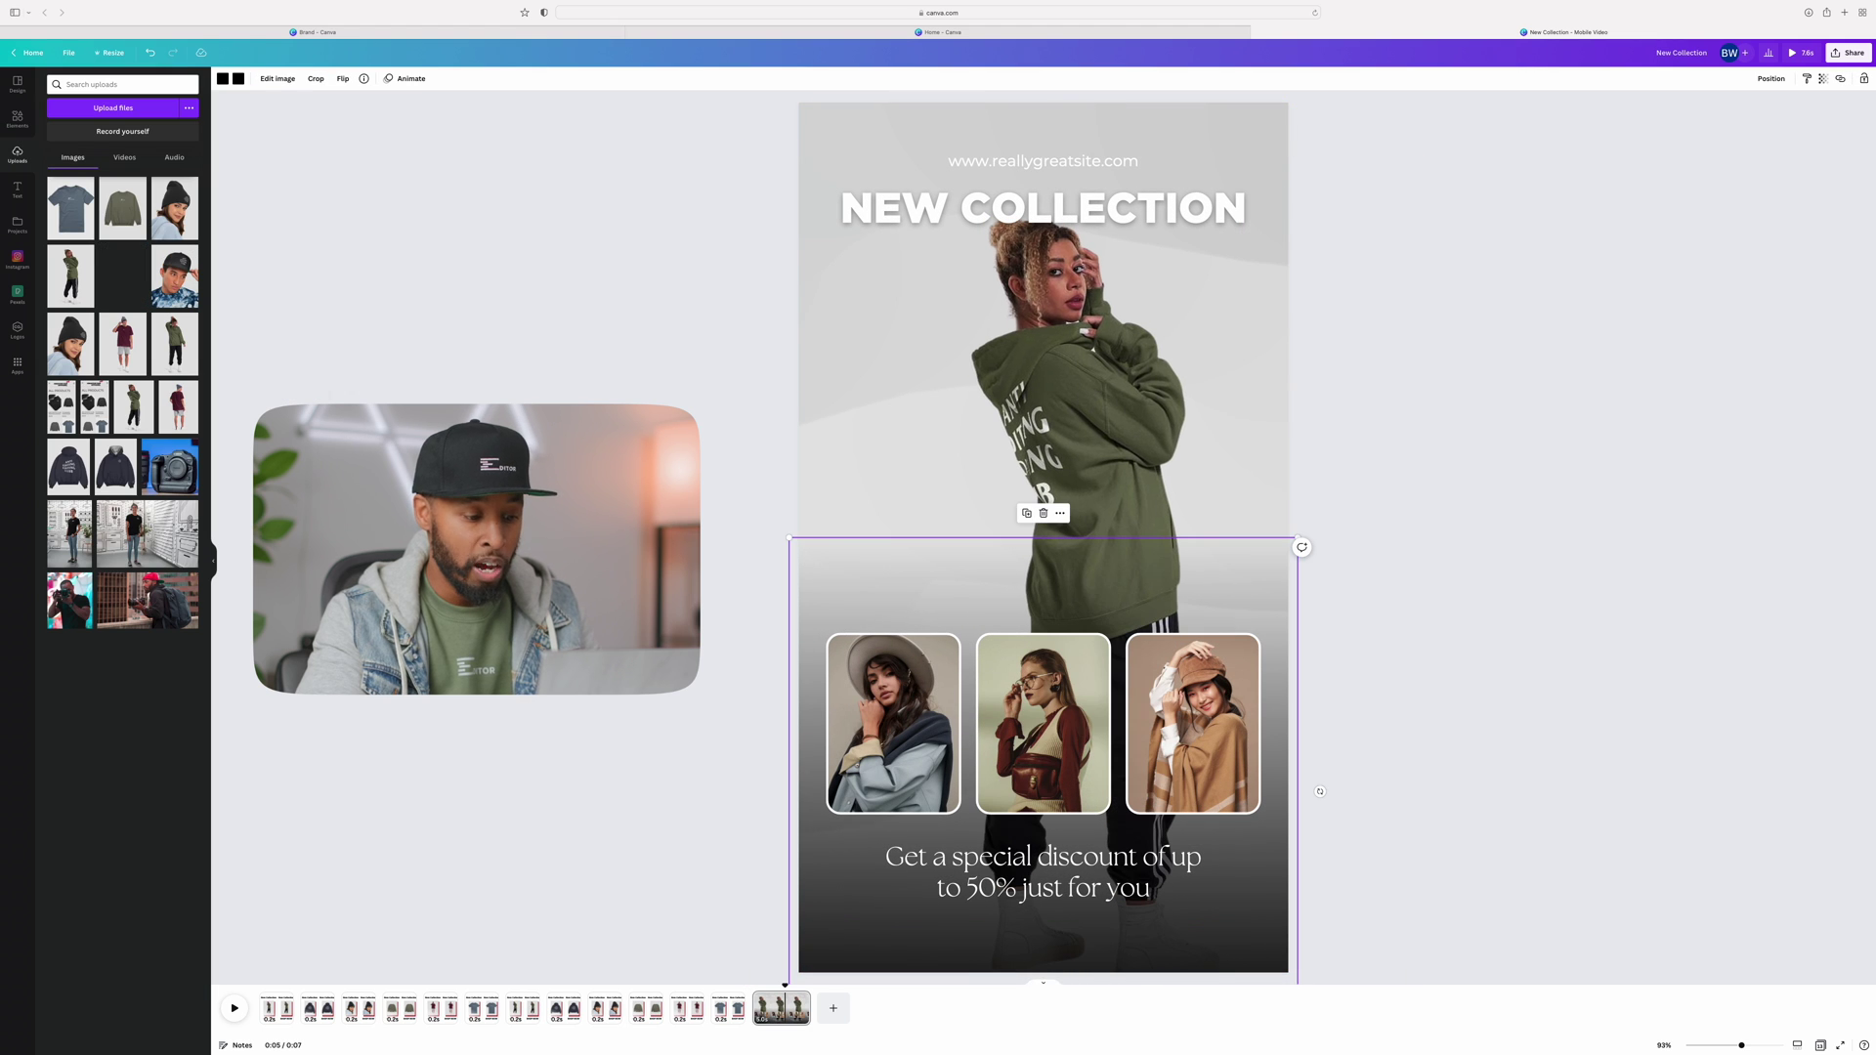
Fill the three photo frames, in order, with the uploaded grey beanie, maroon T-shirt and black cap photos.
{"action": "left_click_drag", "start_coordinate": [342, 410], "coordinate": [867, 678]}
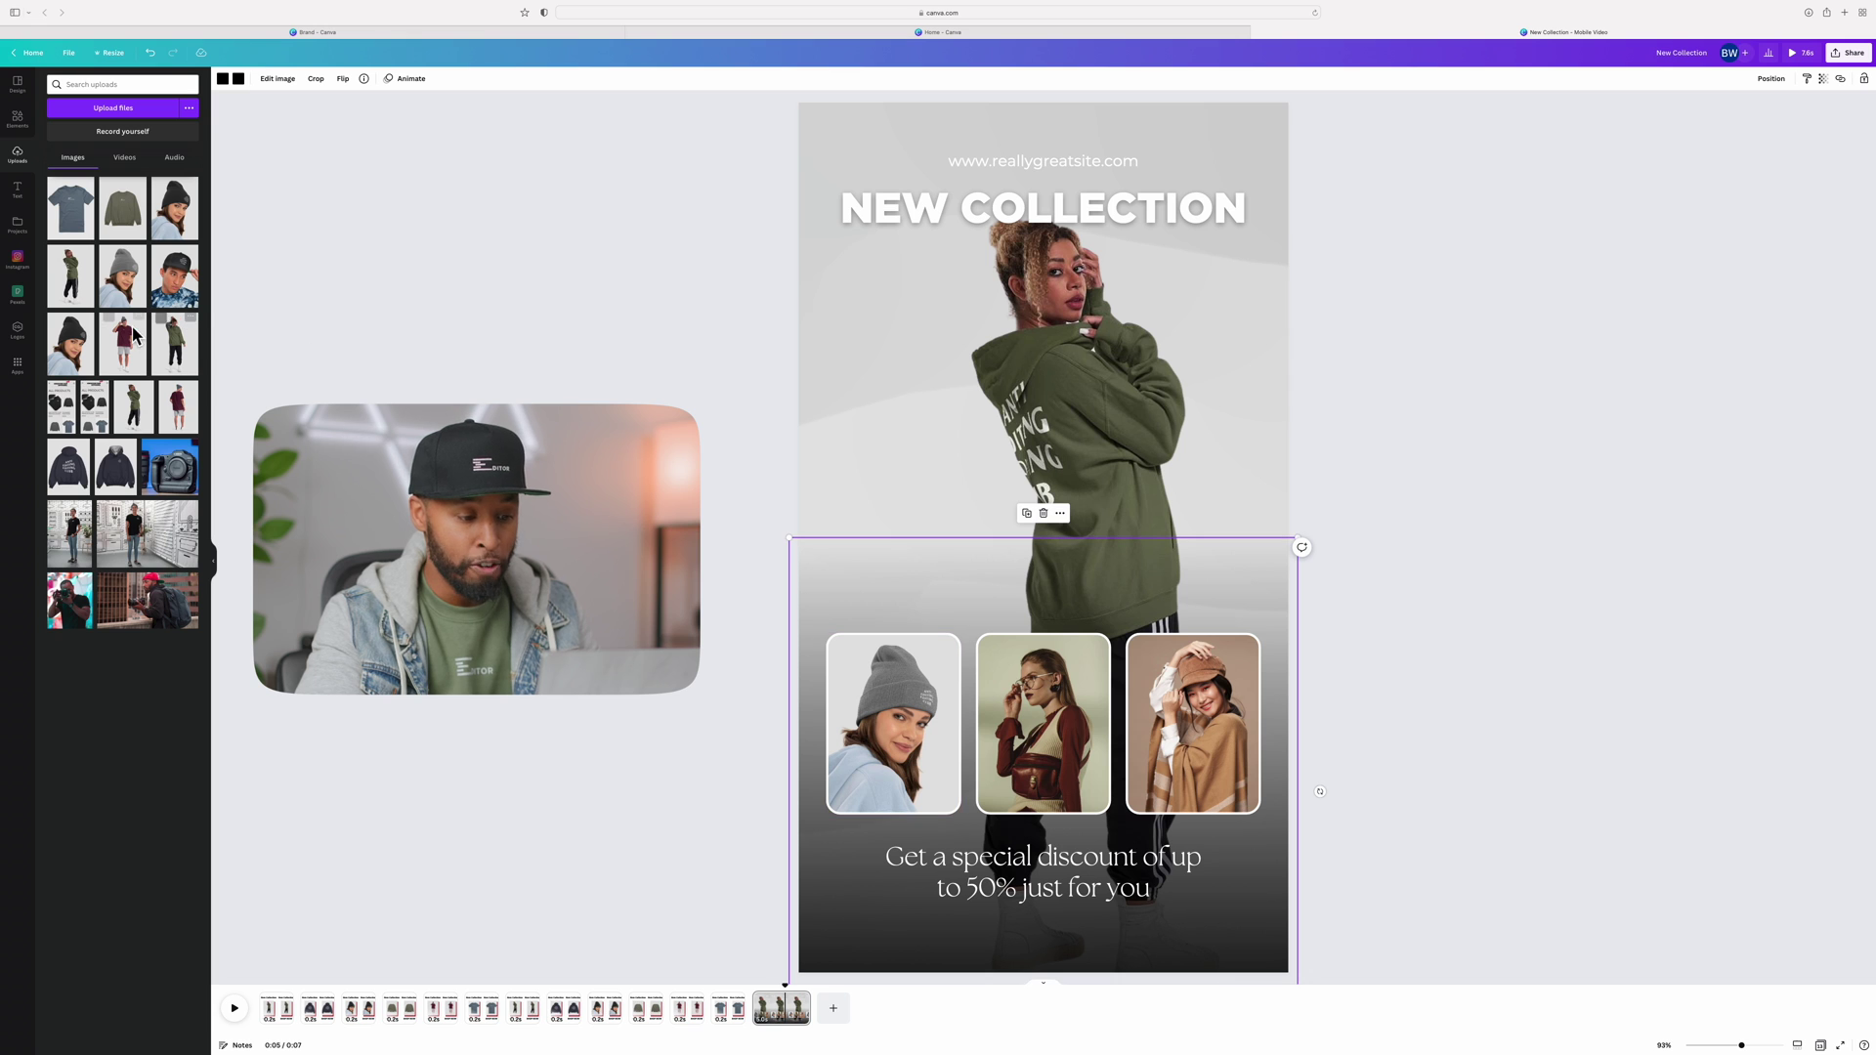
{"action": "left_click_drag", "start_coordinate": [714, 583], "coordinate": [1040, 684]}
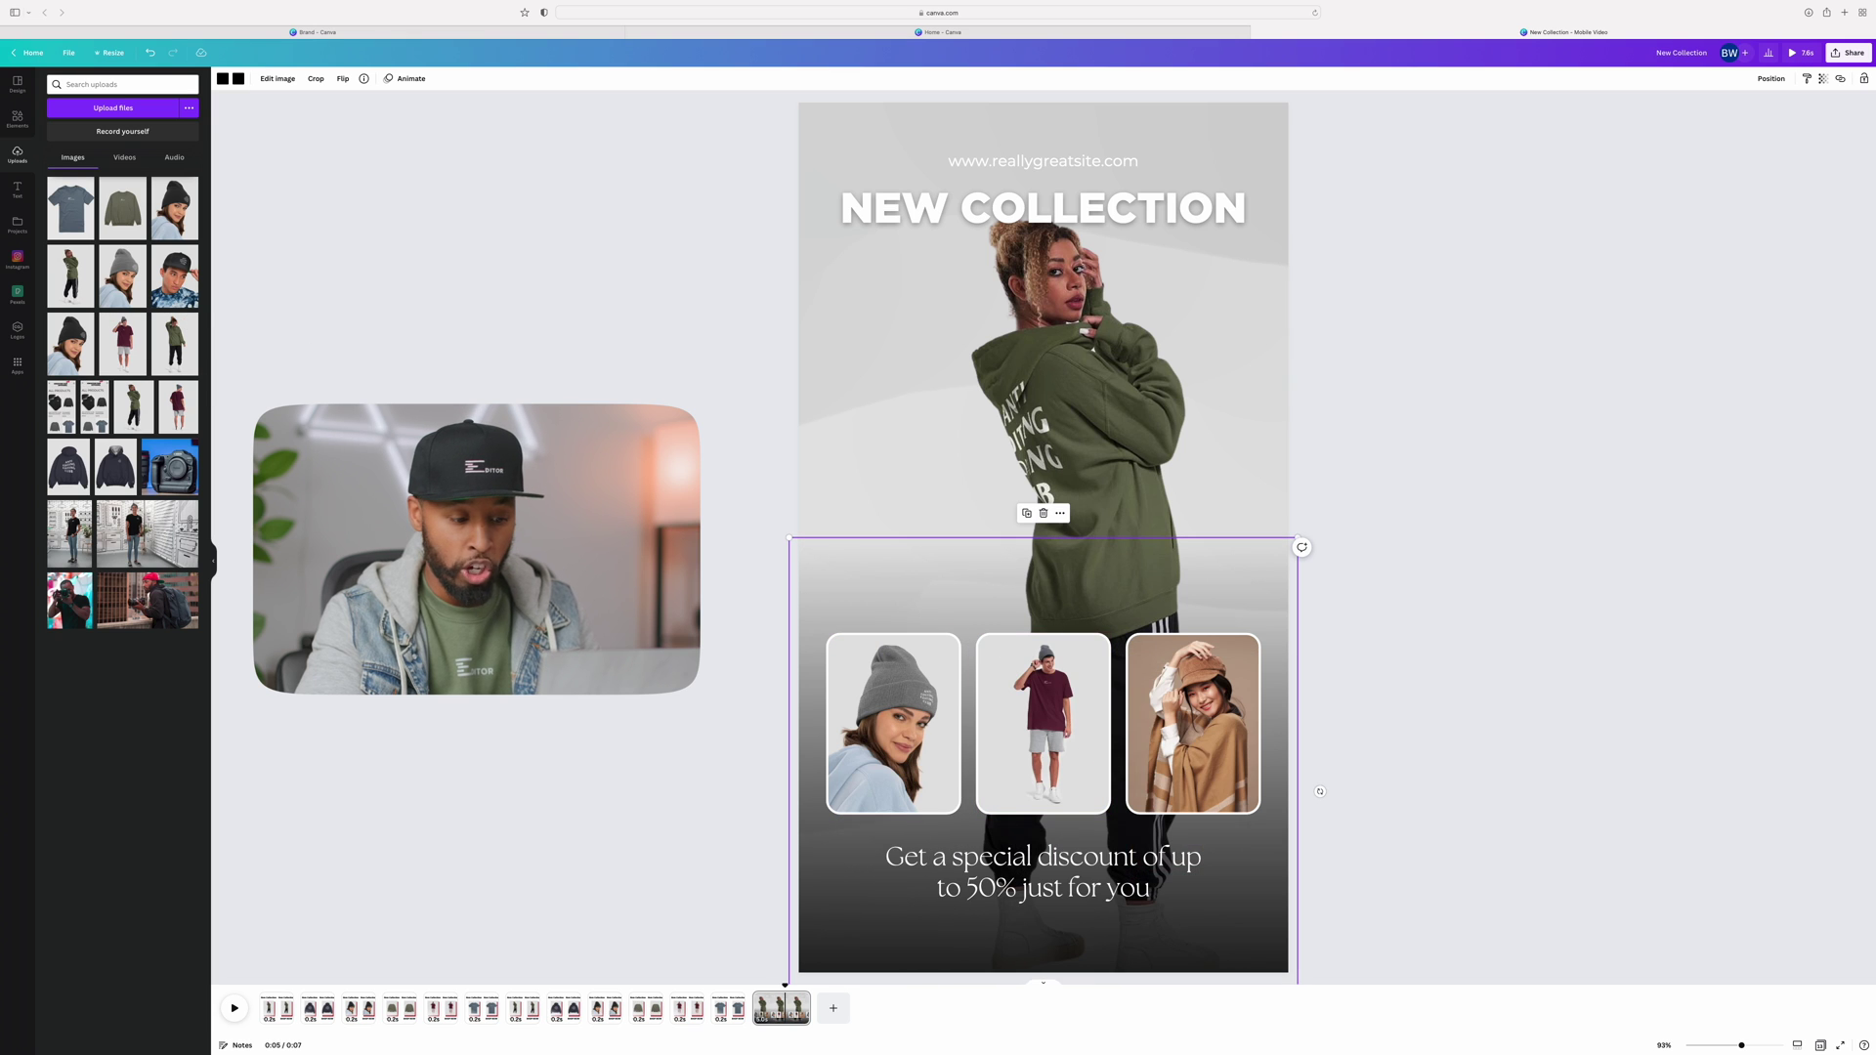
{"action": "left_click_drag", "start_coordinate": [186, 299], "coordinate": [1204, 689]}
Enlarge the maroon T-shirt photo inside the middle frame and re-centre the crop on the man's upper body.
{"action": "left_click", "coordinate": [1004, 724]}
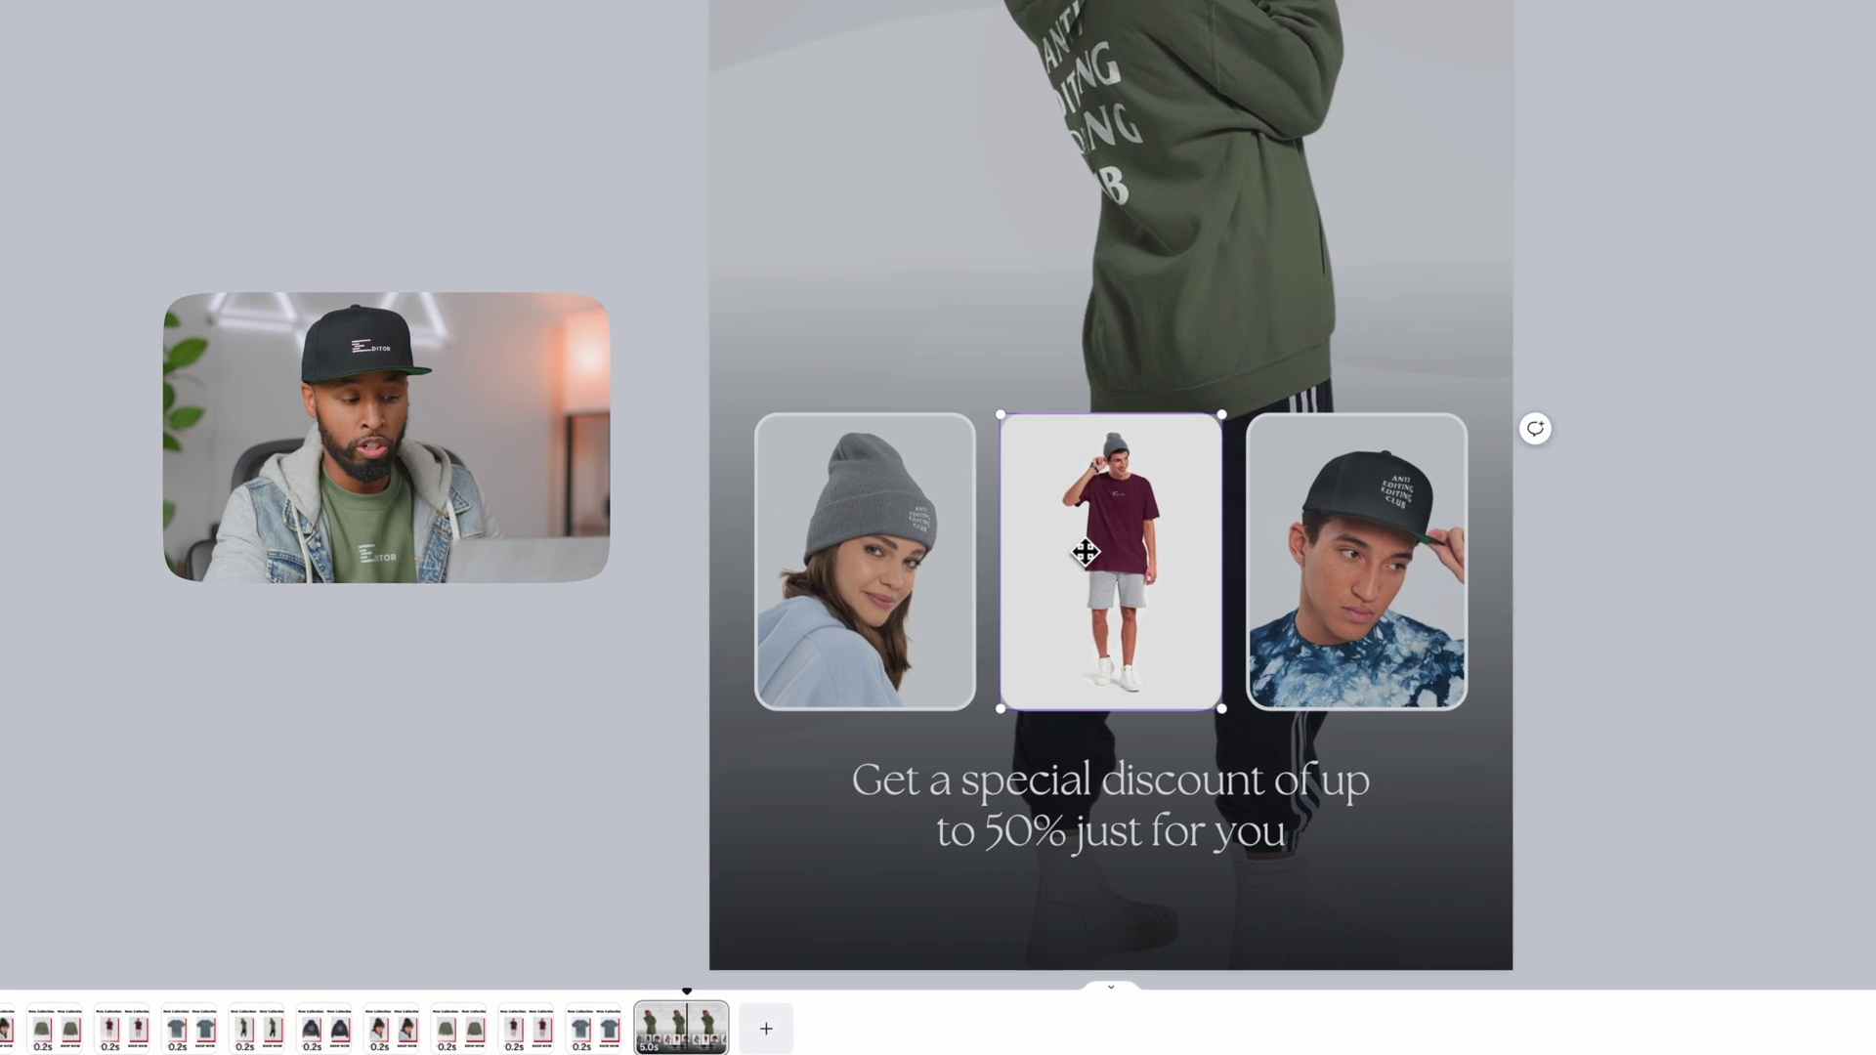
{"action": "double_click", "coordinate": [1035, 700]}
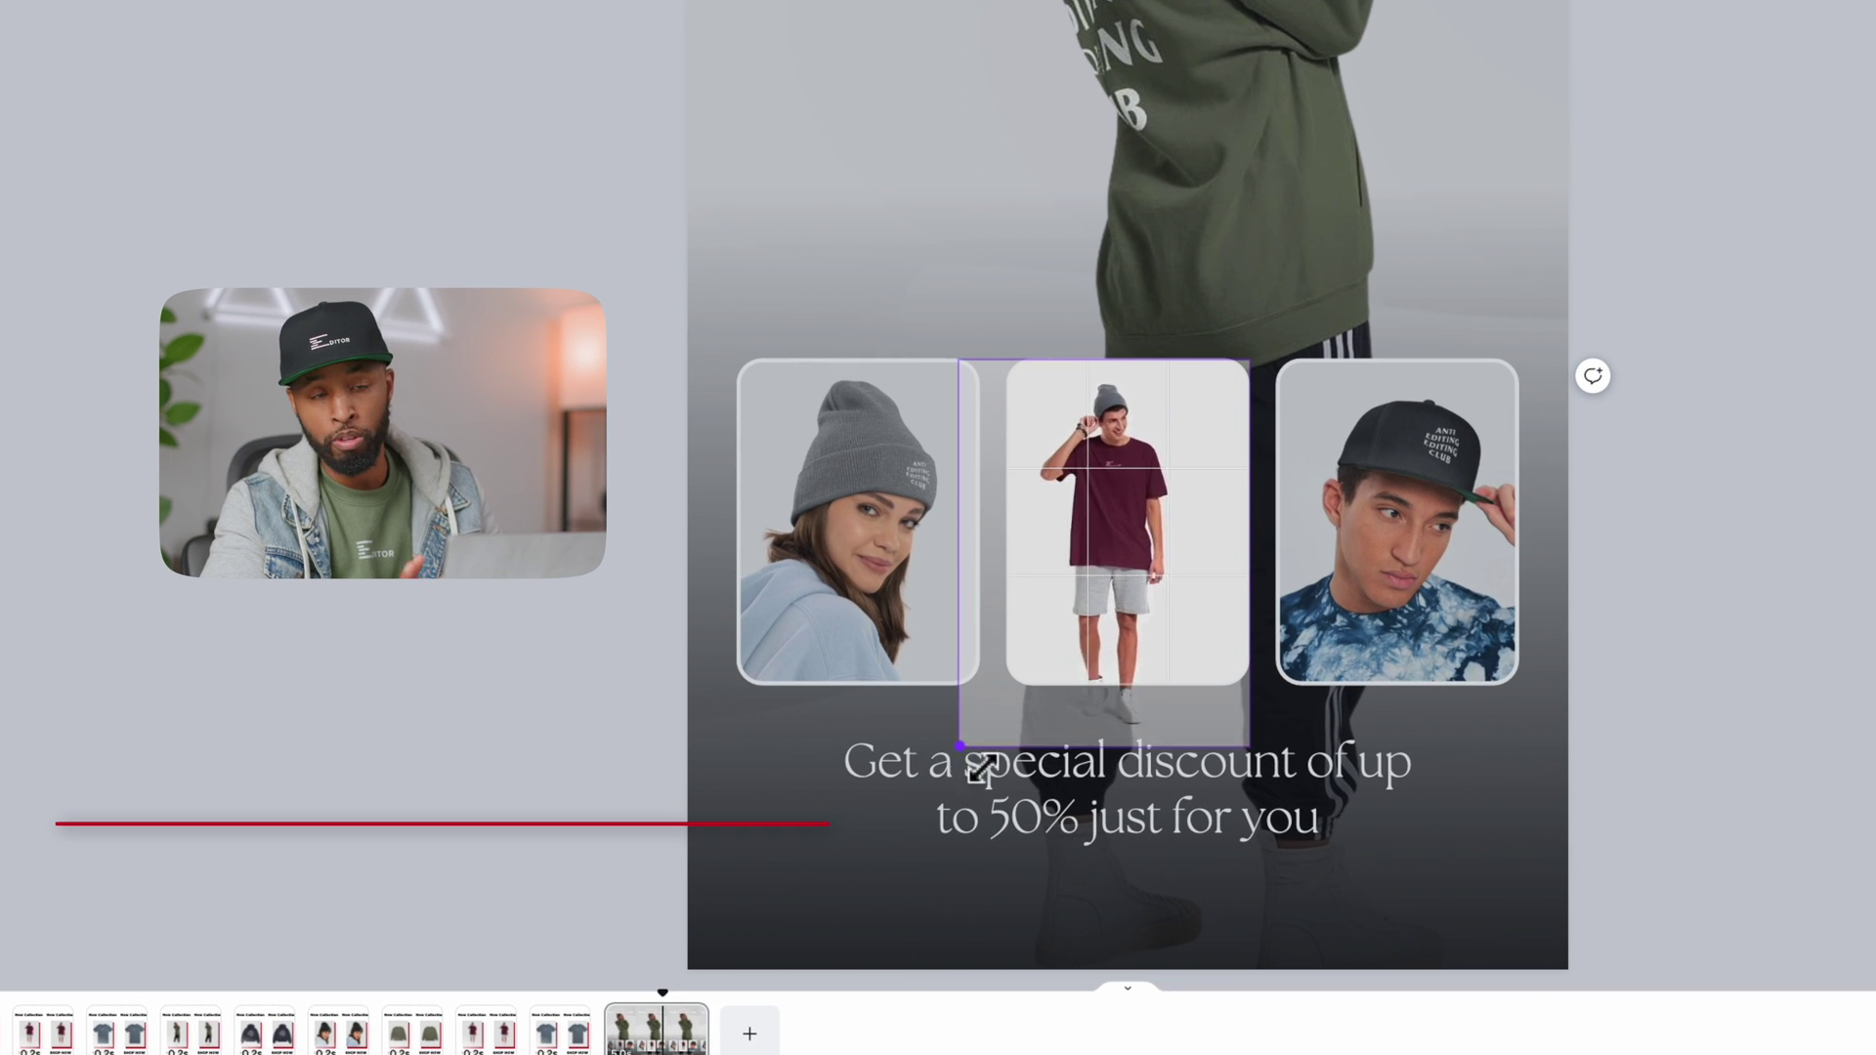
{"action": "left_click_drag", "start_coordinate": [1015, 750], "coordinate": [853, 957]}
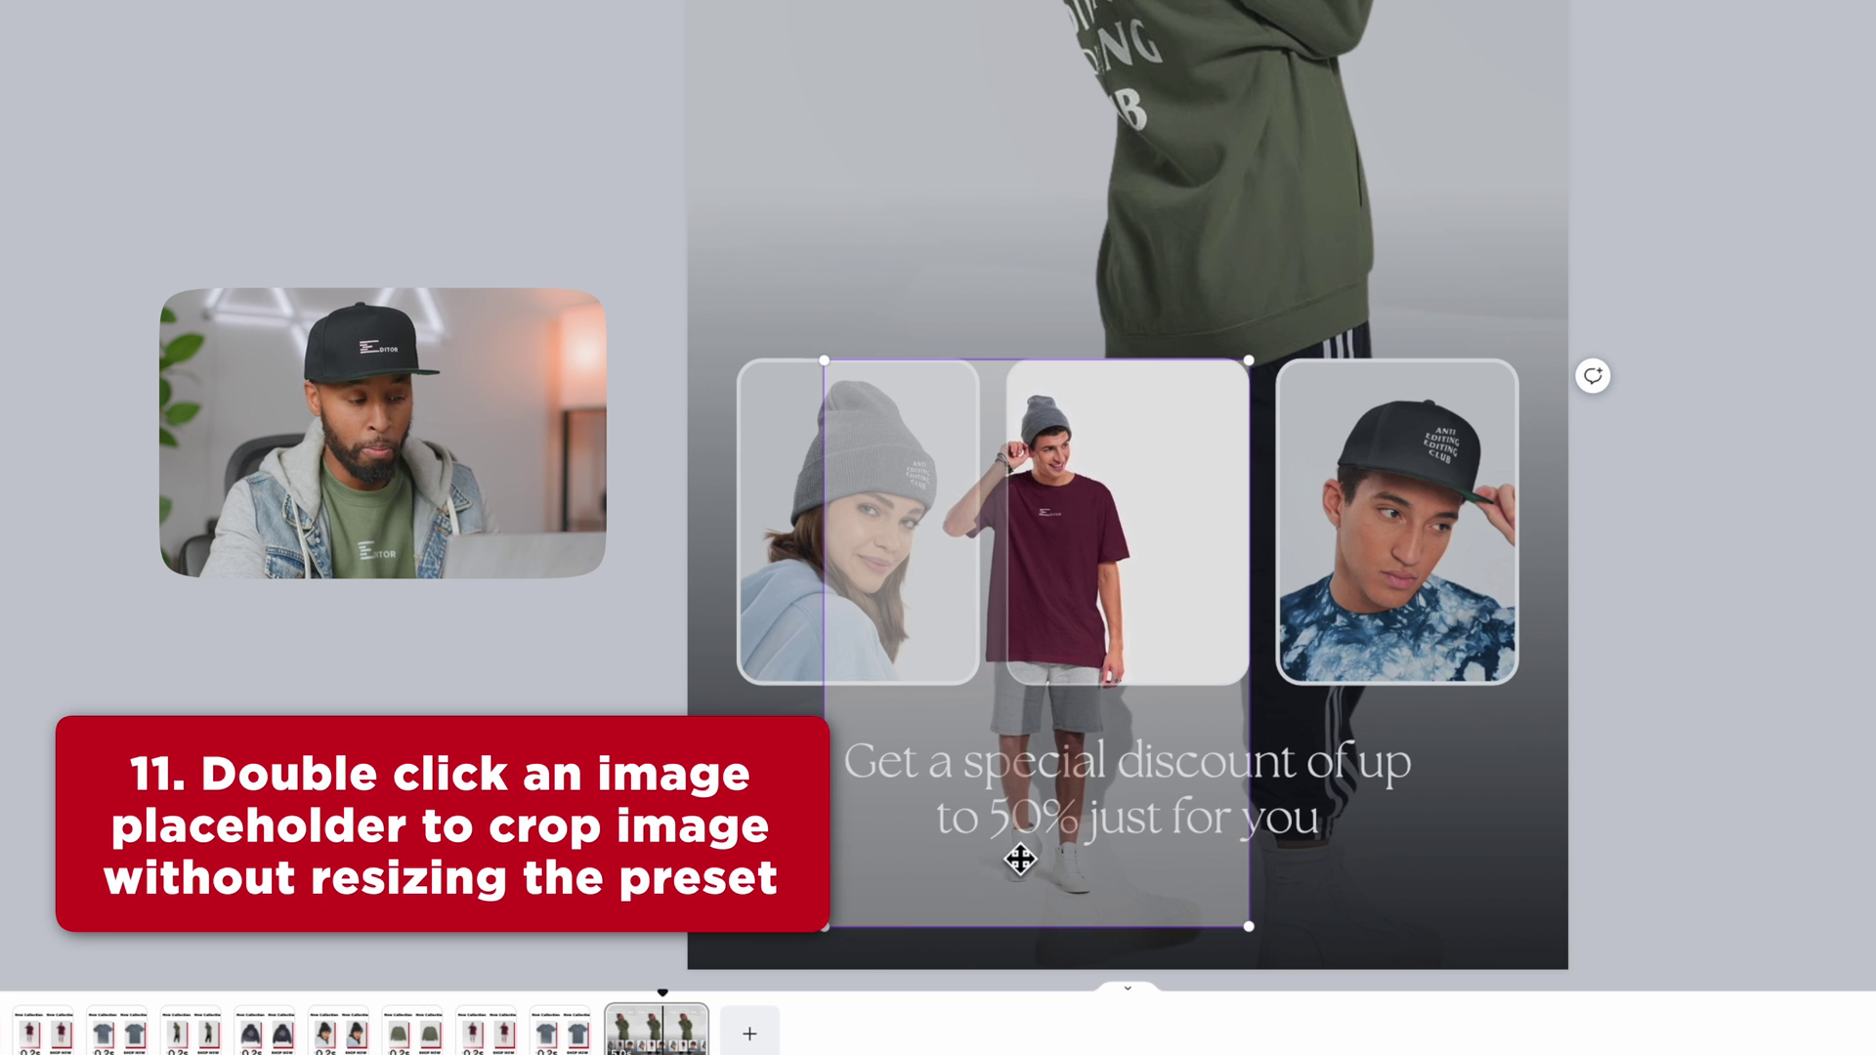
{"action": "left_click_drag", "start_coordinate": [1019, 860], "coordinate": [1120, 833]}
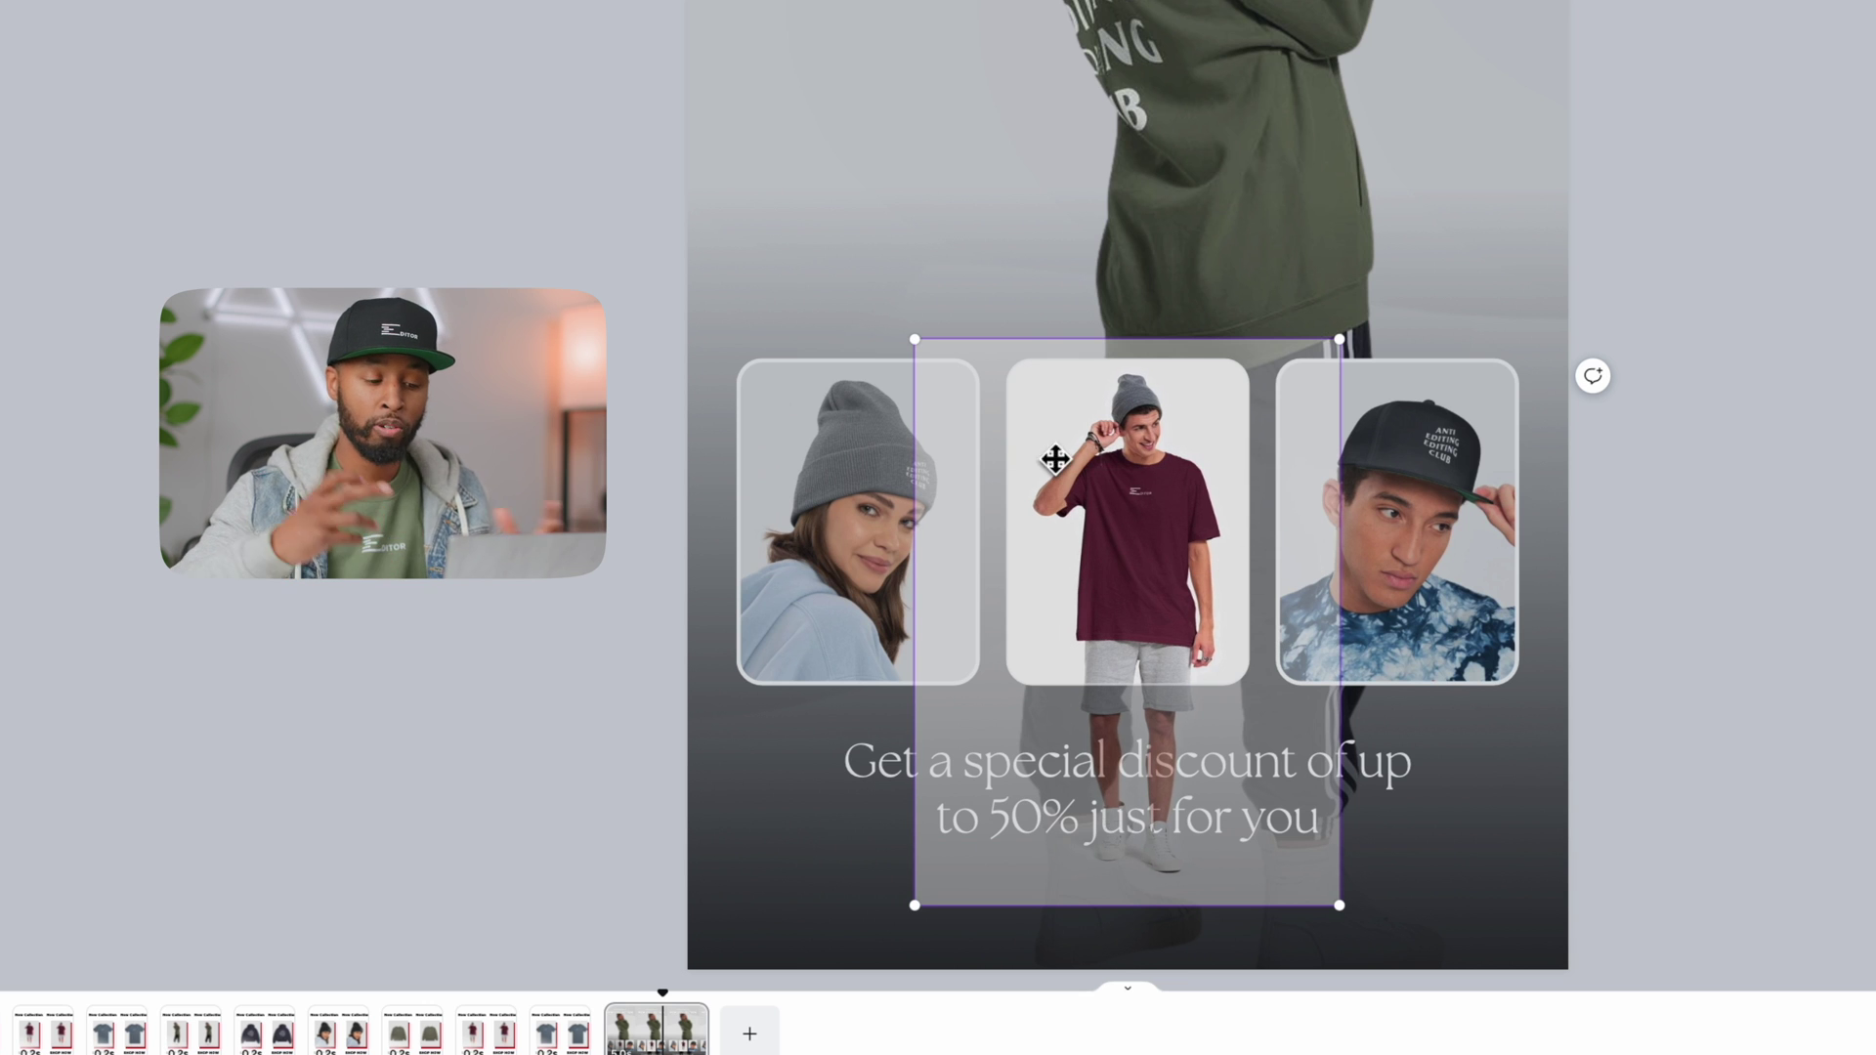
{"action": "key", "text": "Return"}
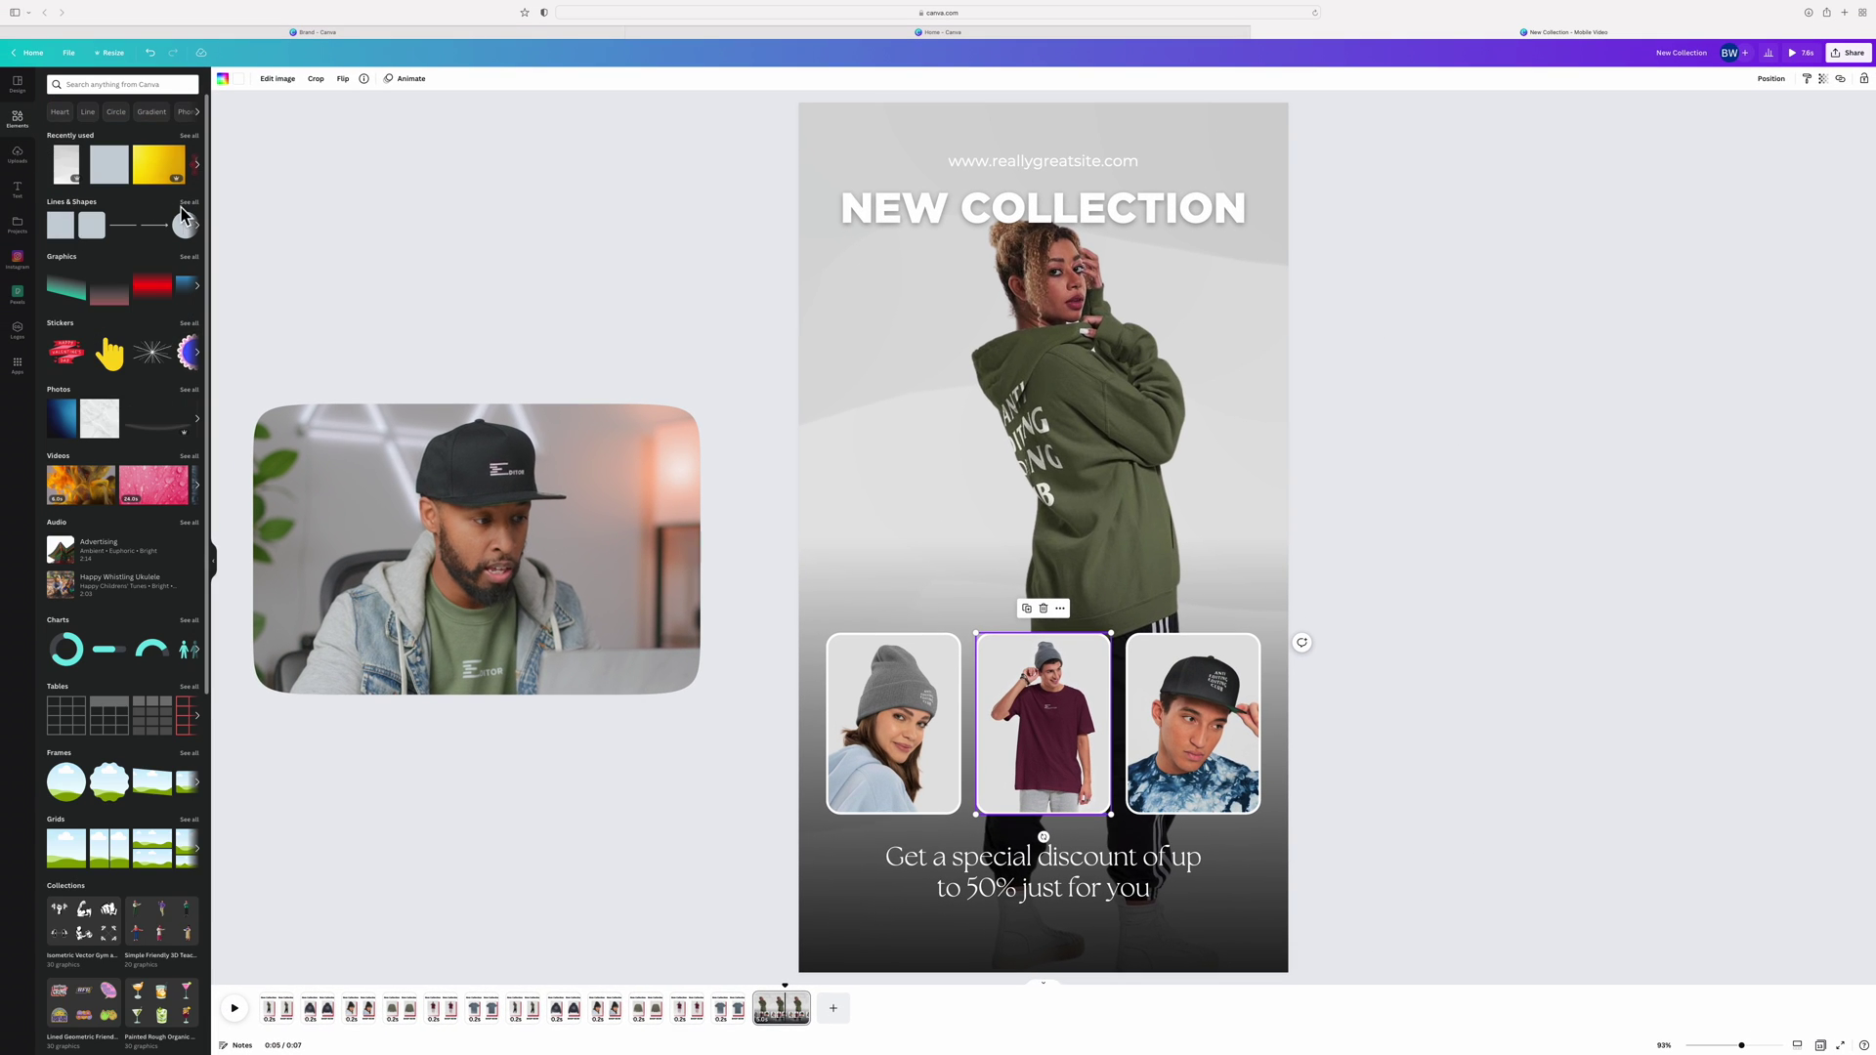
Search the elements library for "frame" and add the thick off-white rectangular frame graphic to the page.
{"action": "left_click", "coordinate": [185, 203]}
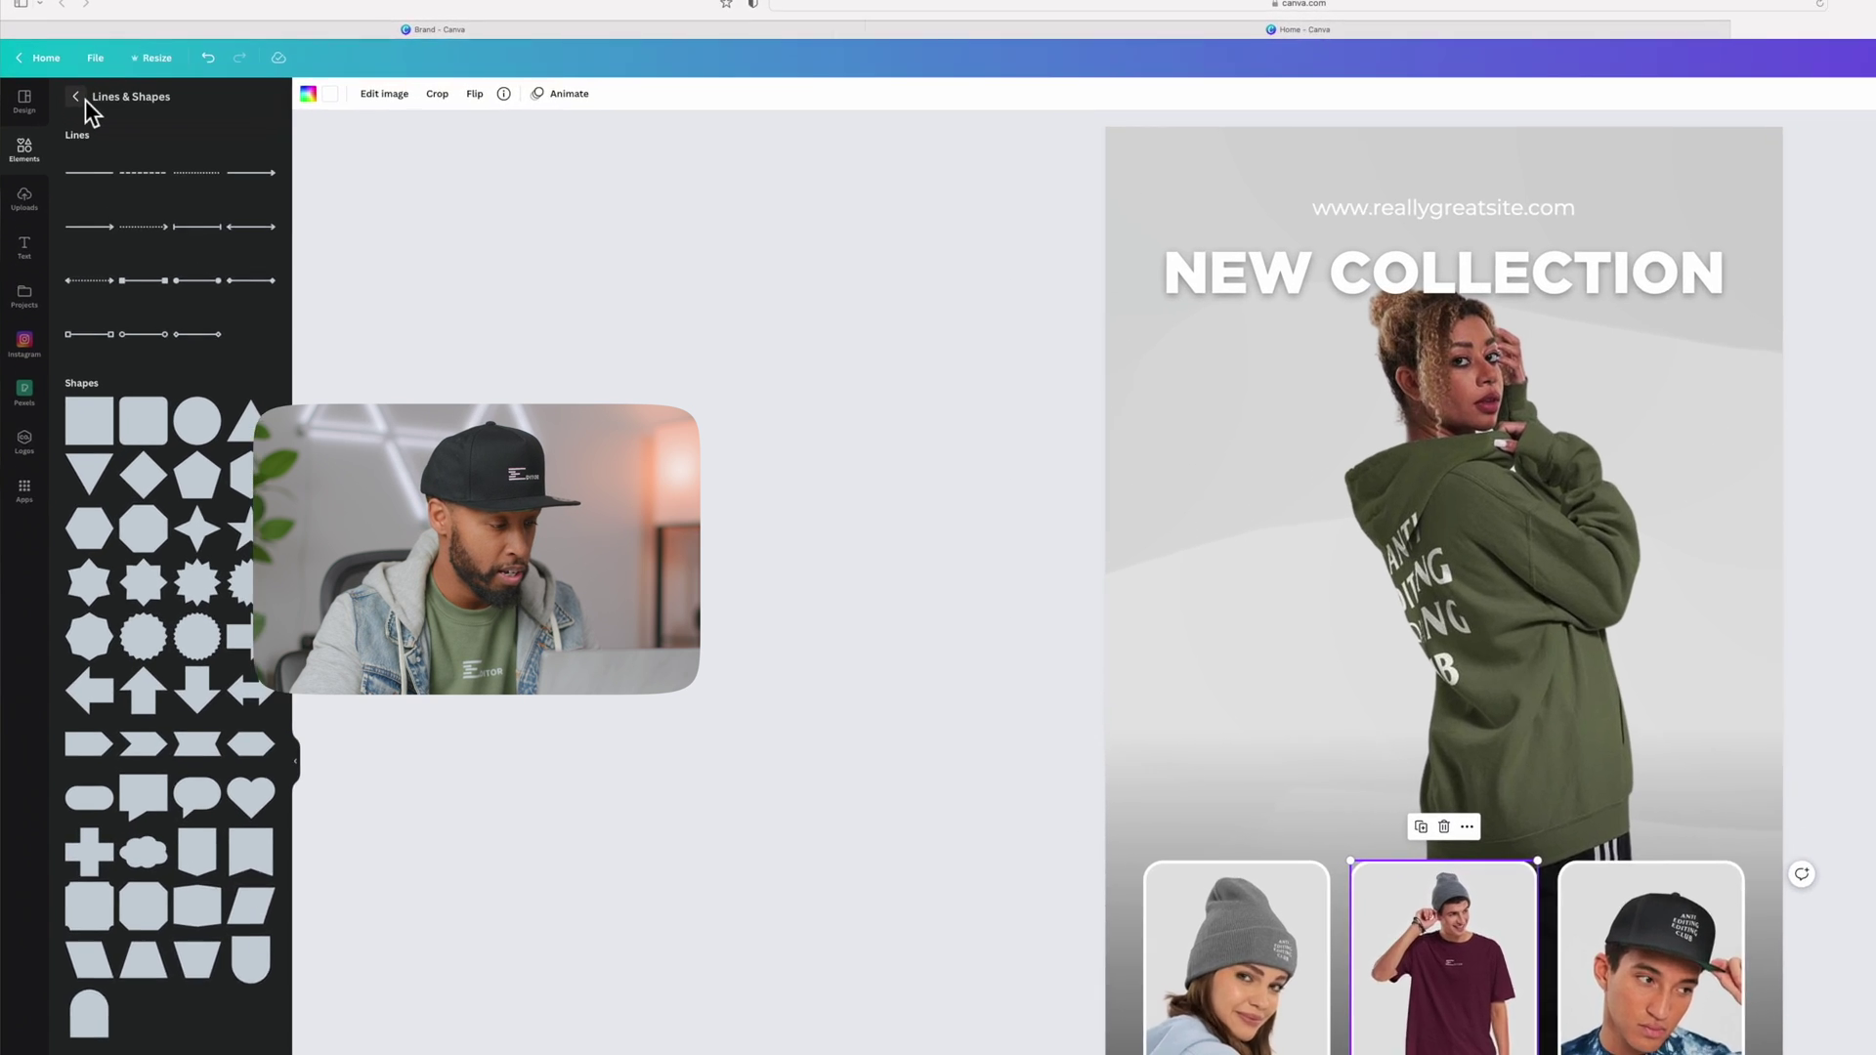
{"action": "left_click", "coordinate": [56, 81]}
{"action": "left_click", "coordinate": [102, 85]}
{"action": "type", "text": "frame"}
{"action": "key", "text": "Return"}
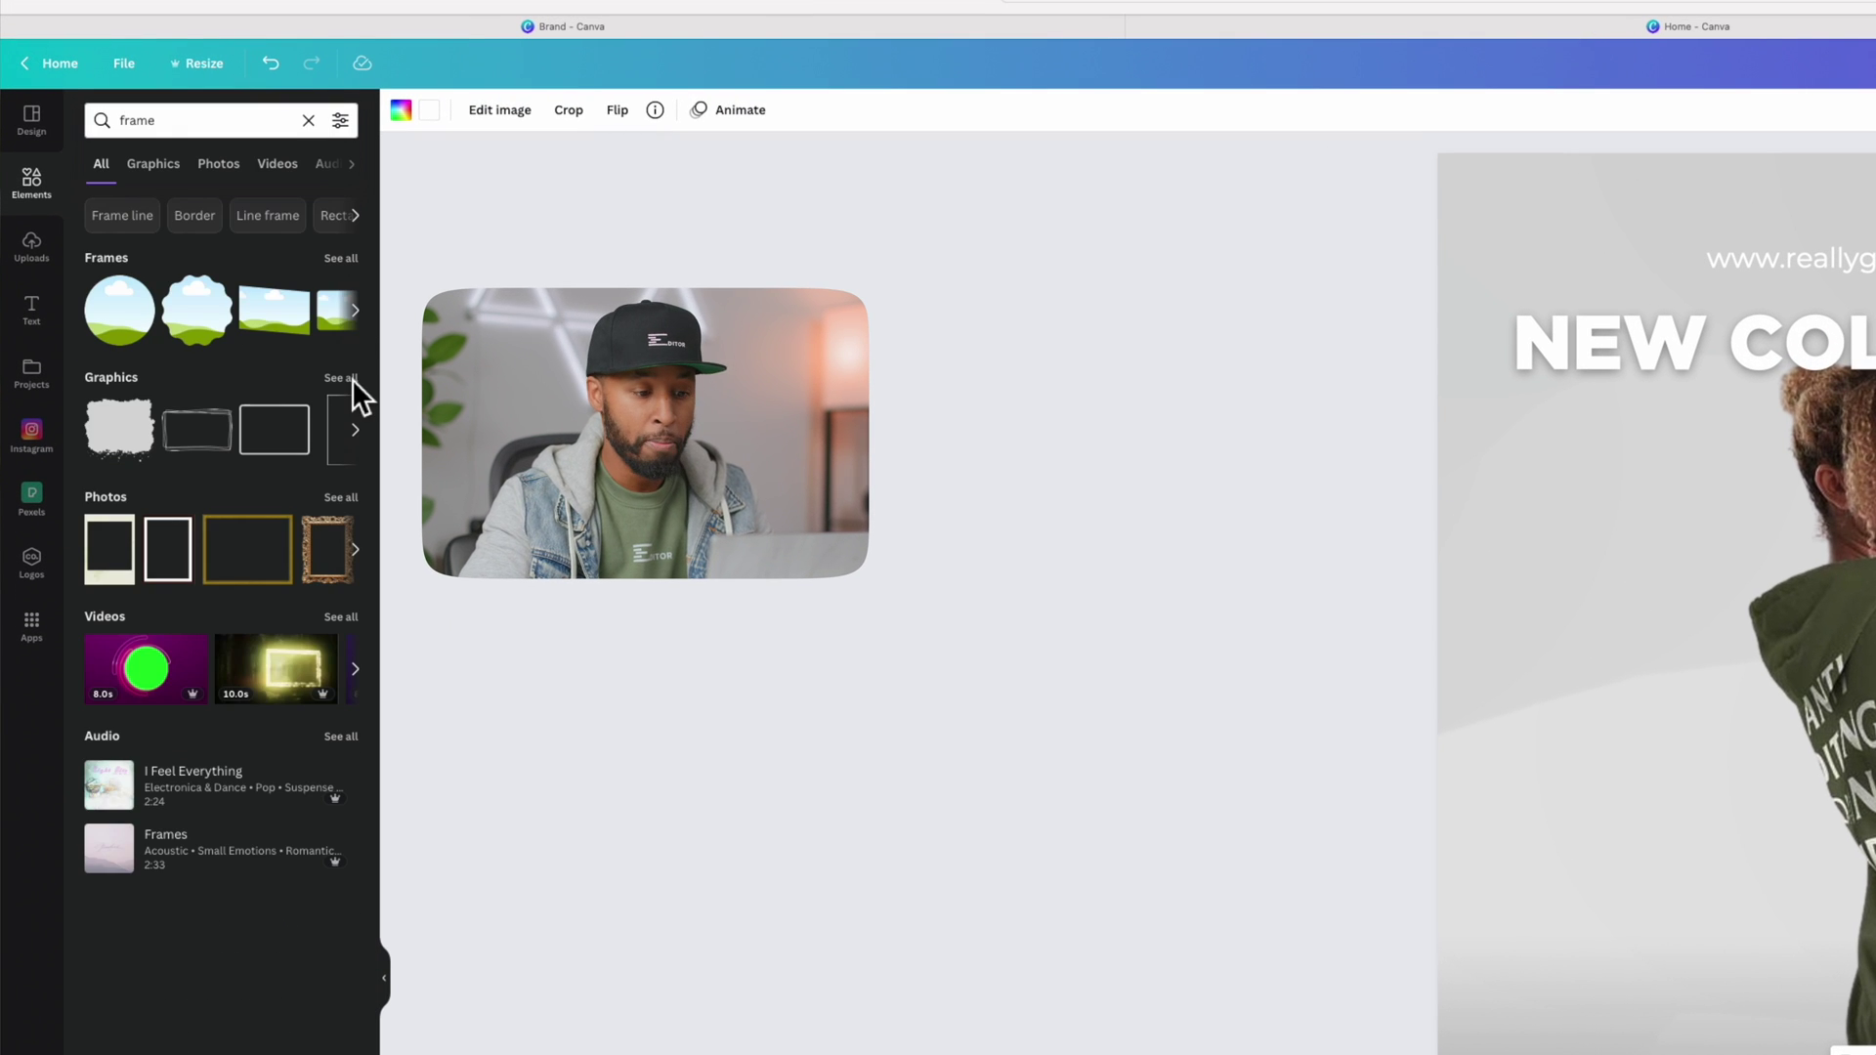
{"action": "left_click", "coordinate": [352, 379]}
{"action": "left_click", "coordinate": [322, 645]}
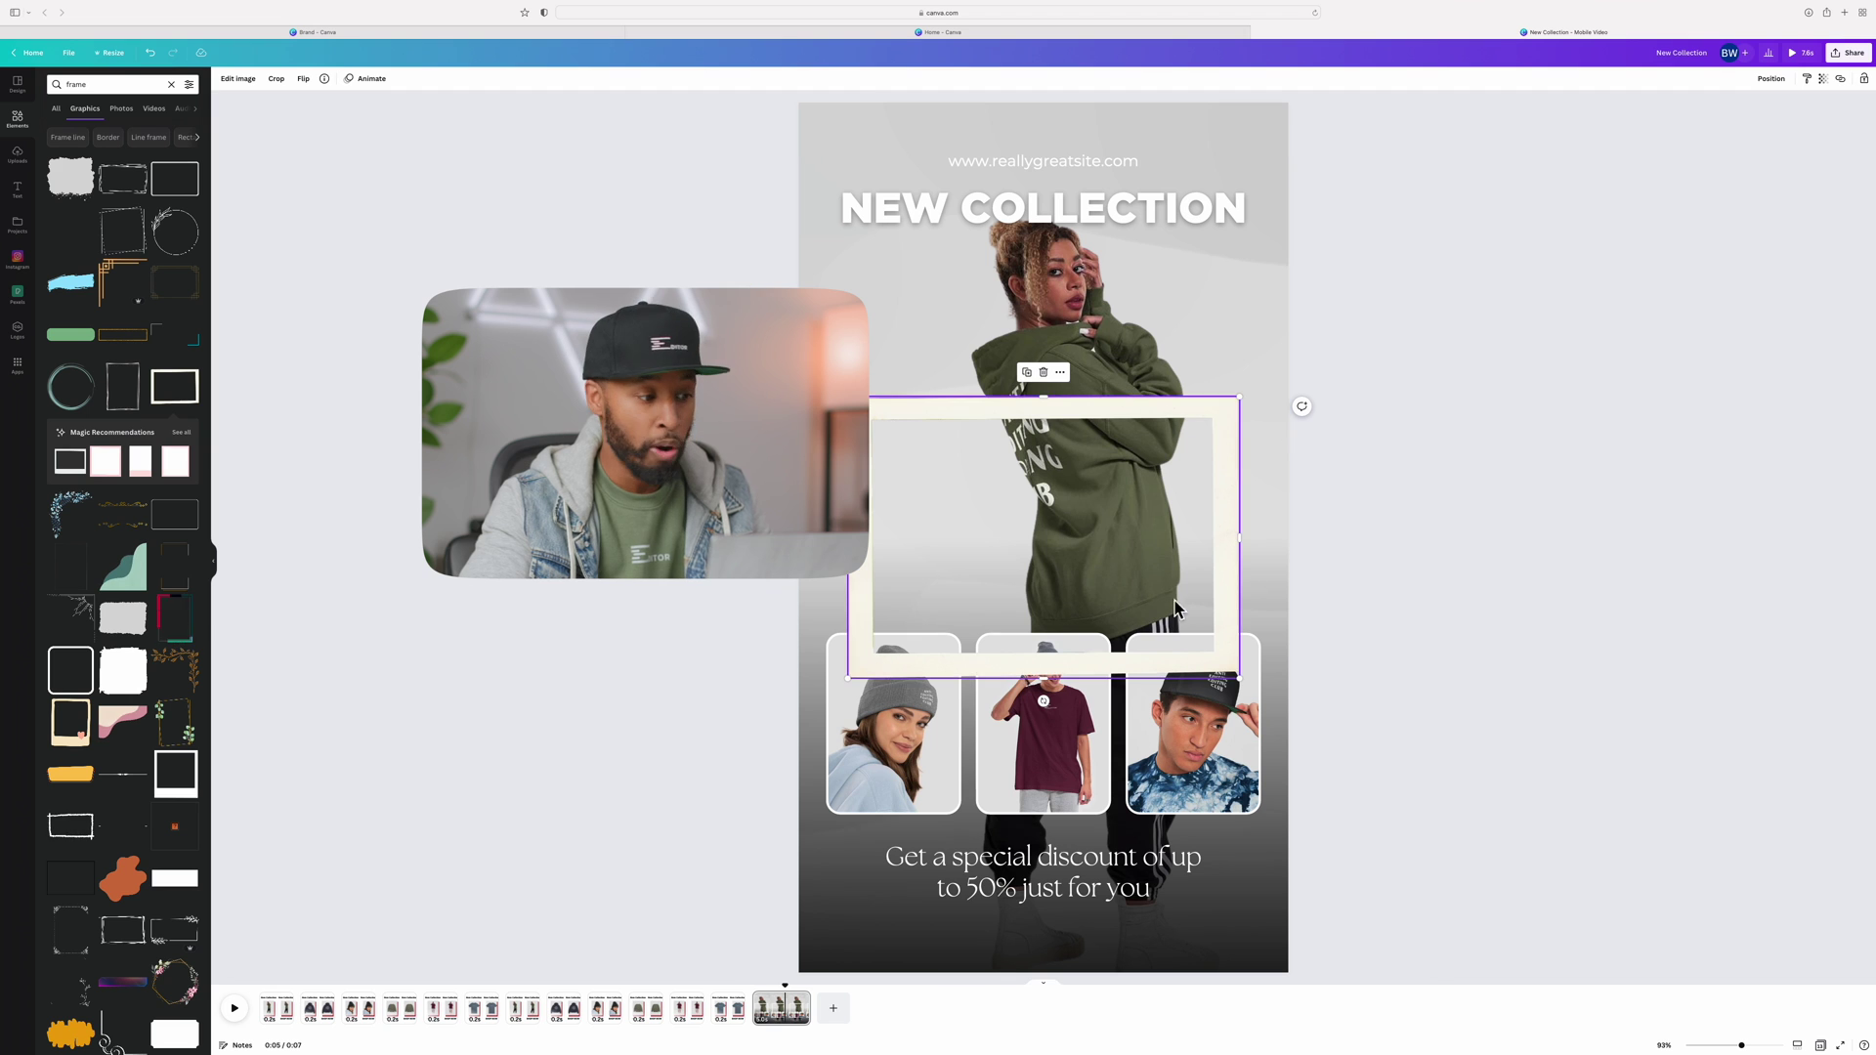
Rotate the frame graphic to portrait, enlarge it to nearly the page width and centre it around the hoodie model.
{"action": "left_click_drag", "start_coordinate": [1043, 699], "coordinate": [870, 542]}
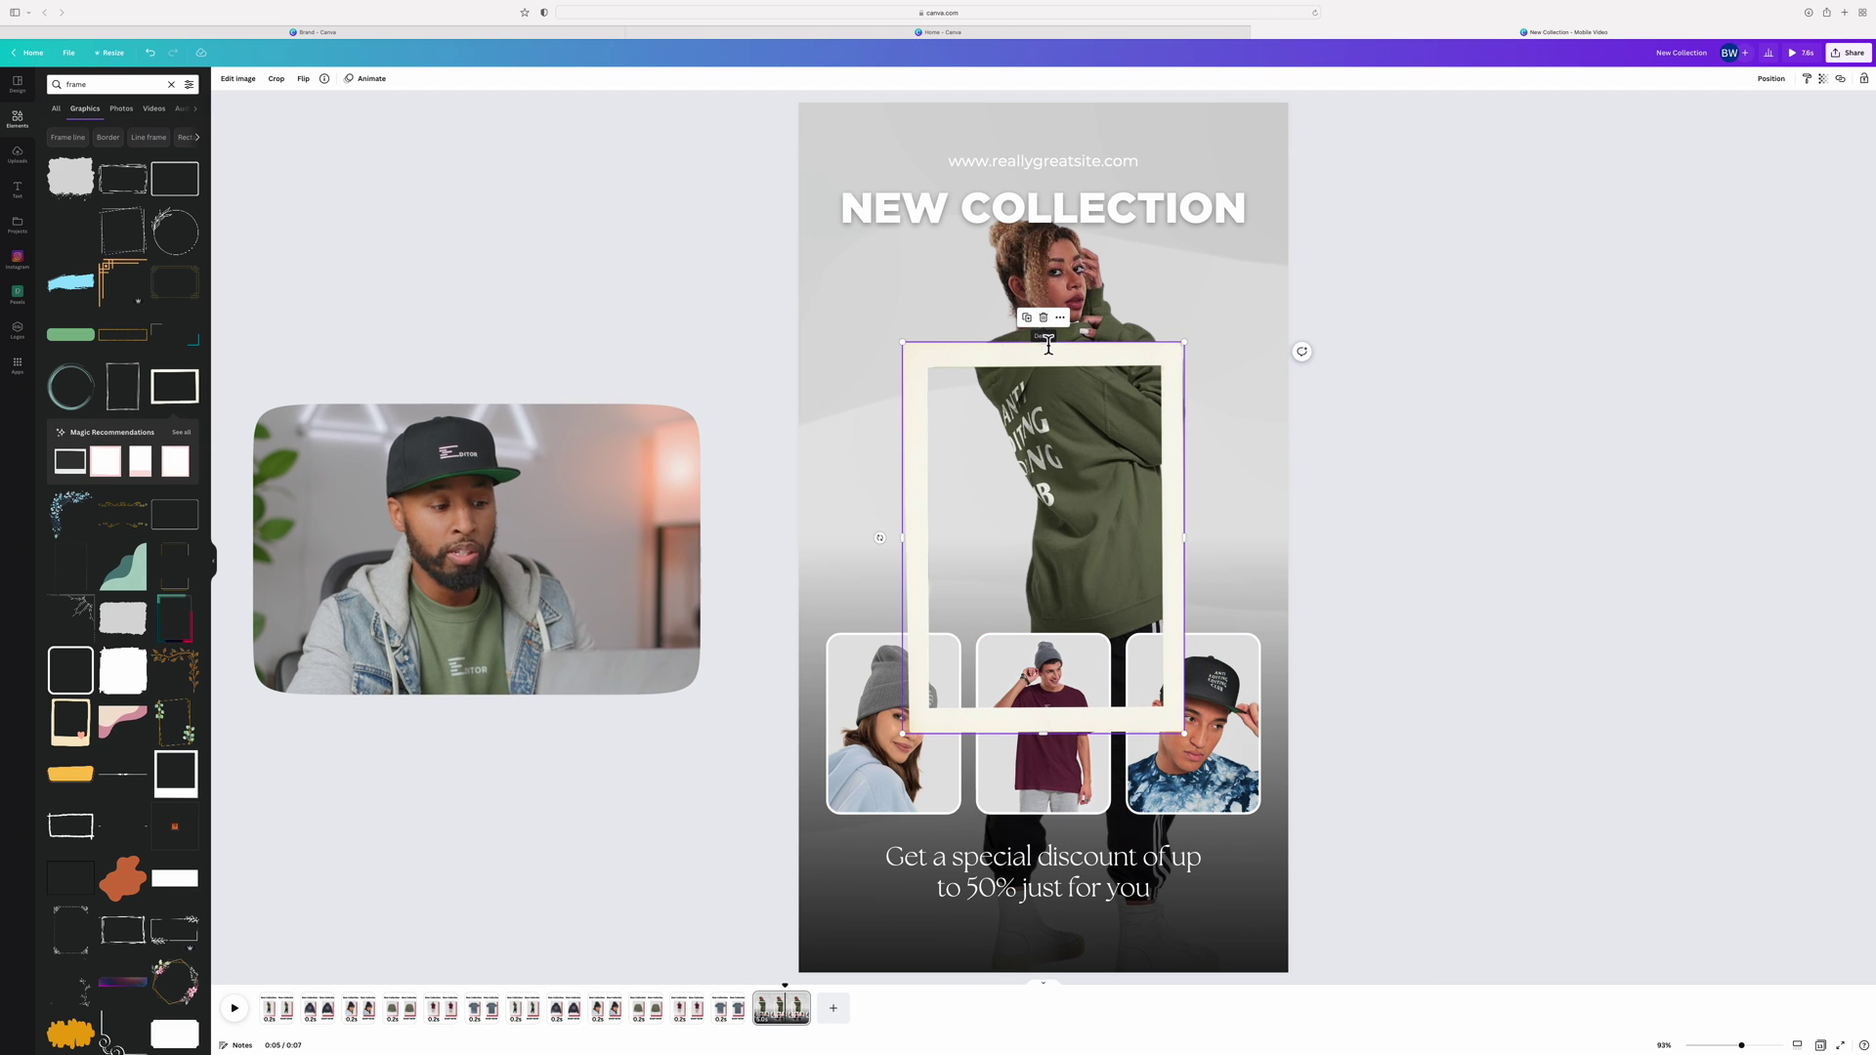
{"action": "left_click_drag", "start_coordinate": [905, 343], "coordinate": [782, 261]}
{"action": "left_click_drag", "start_coordinate": [1184, 732], "coordinate": [1324, 846]}
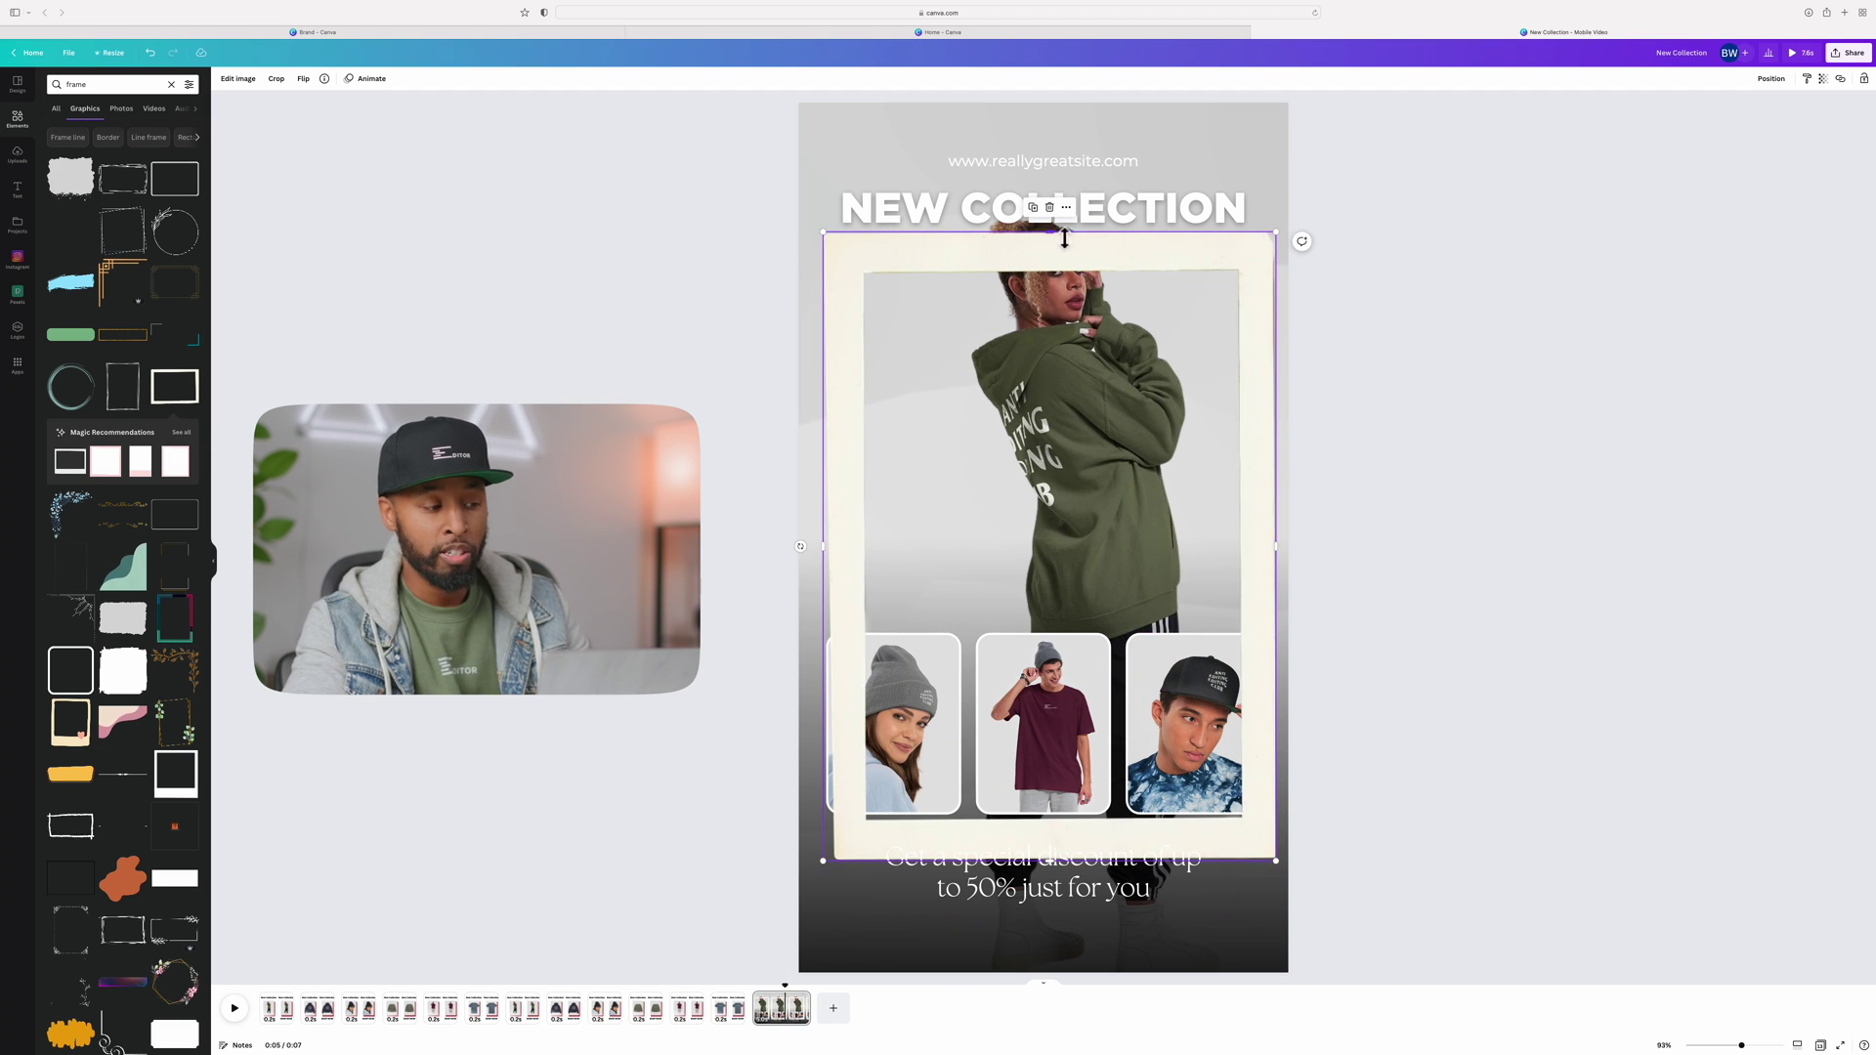
{"action": "left_click_drag", "start_coordinate": [1065, 238], "coordinate": [1009, 165]}
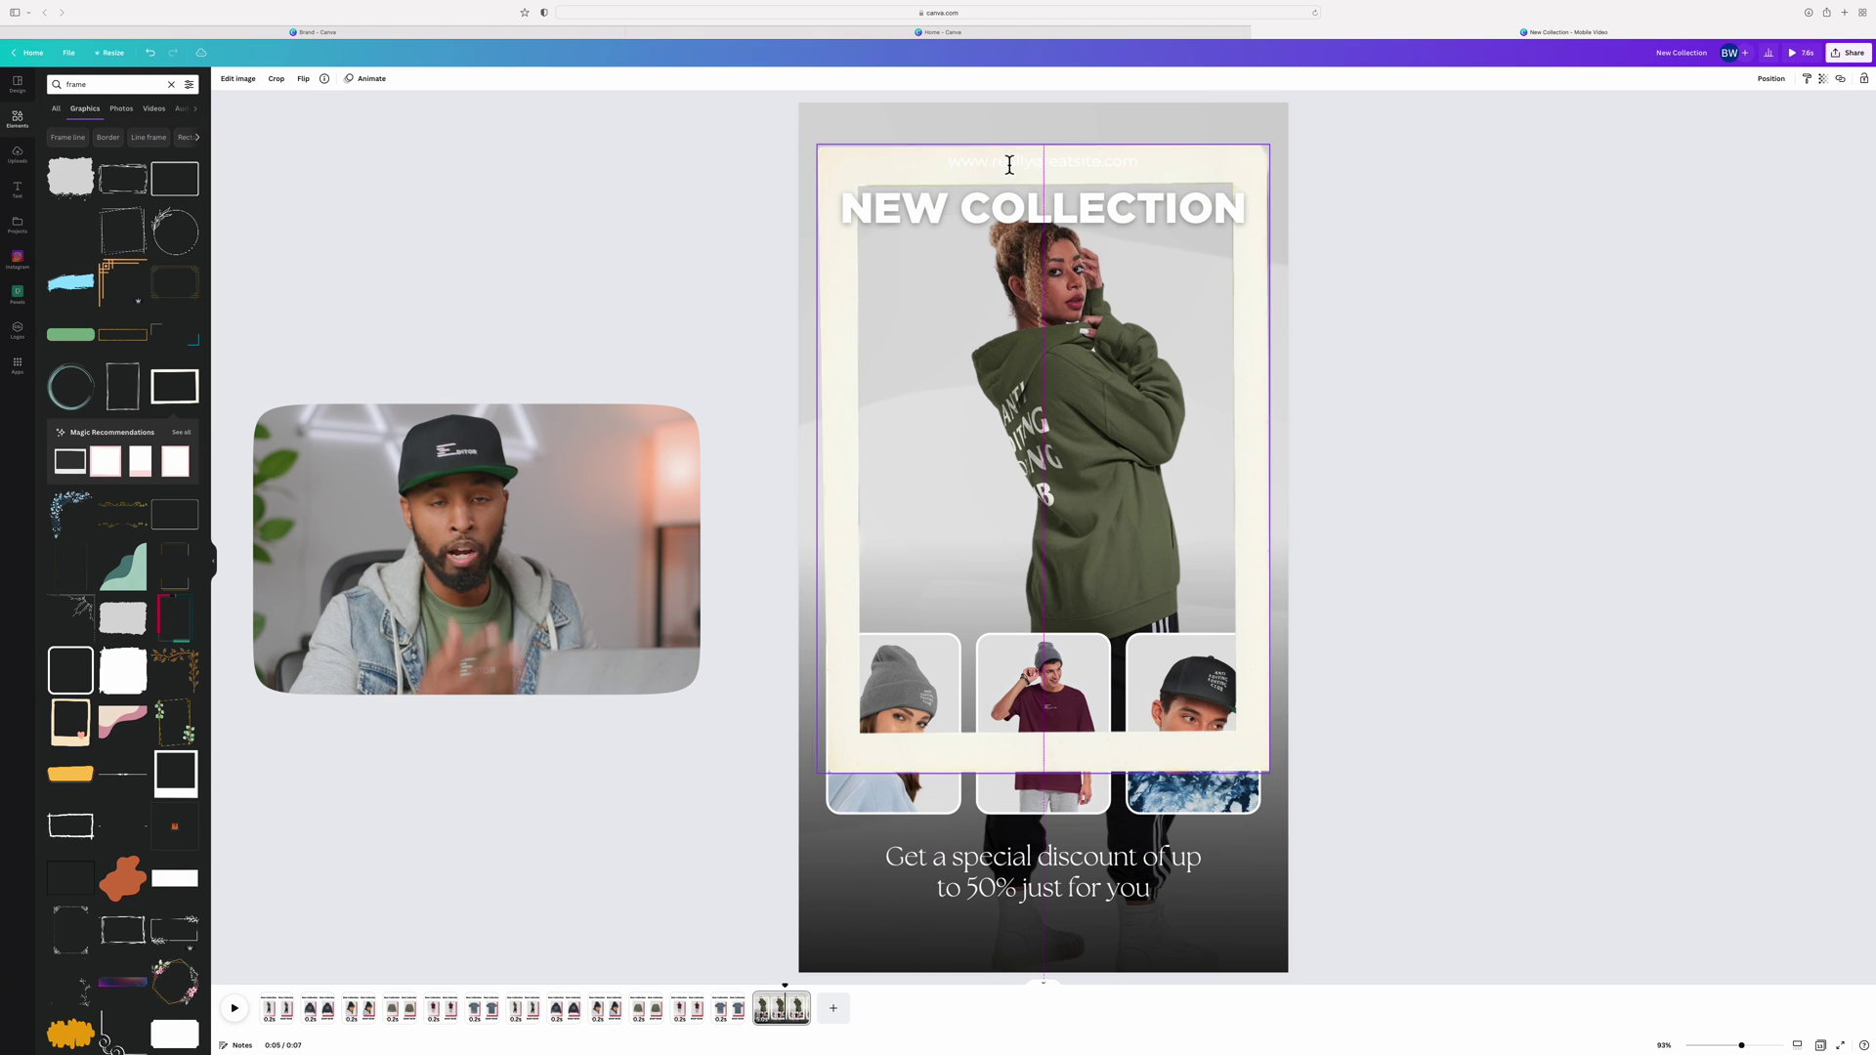
{"action": "left_click", "coordinate": [1770, 78]}
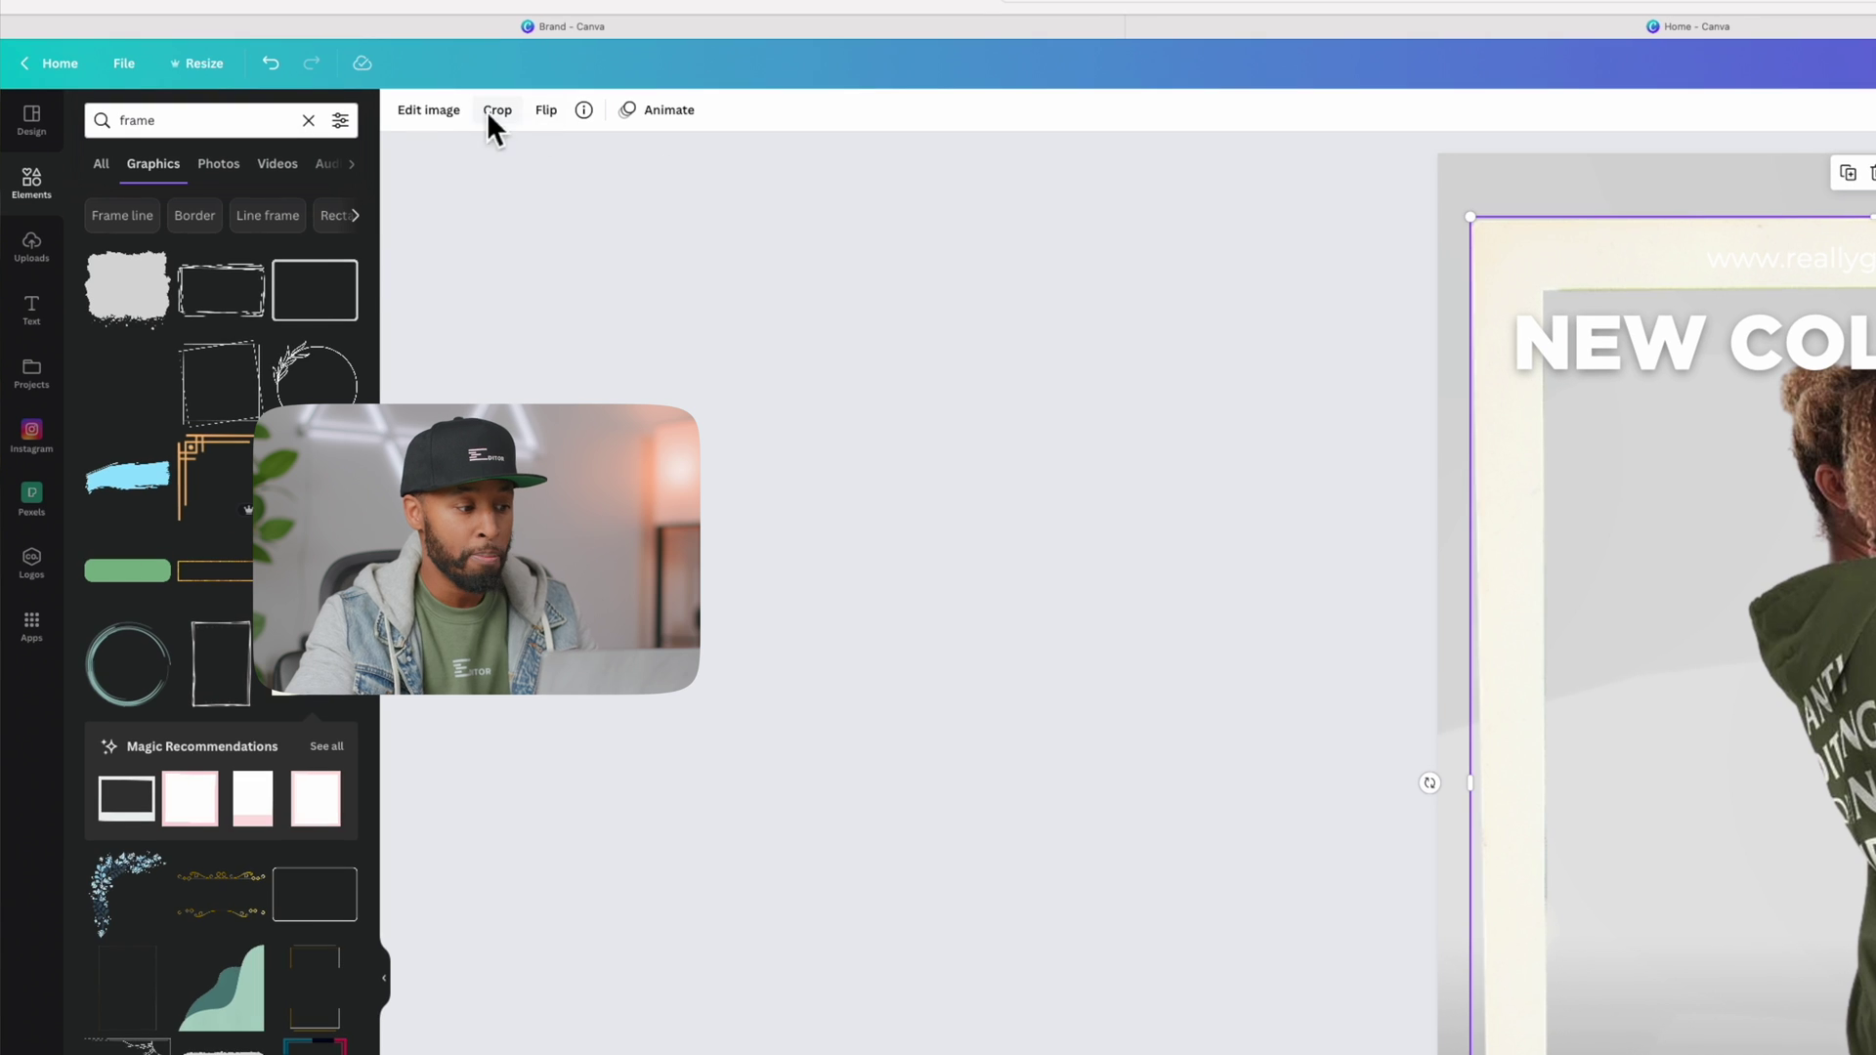
Recolour the frame graphic red with the Cherry duotone effect.
{"action": "left_click", "coordinate": [239, 78]}
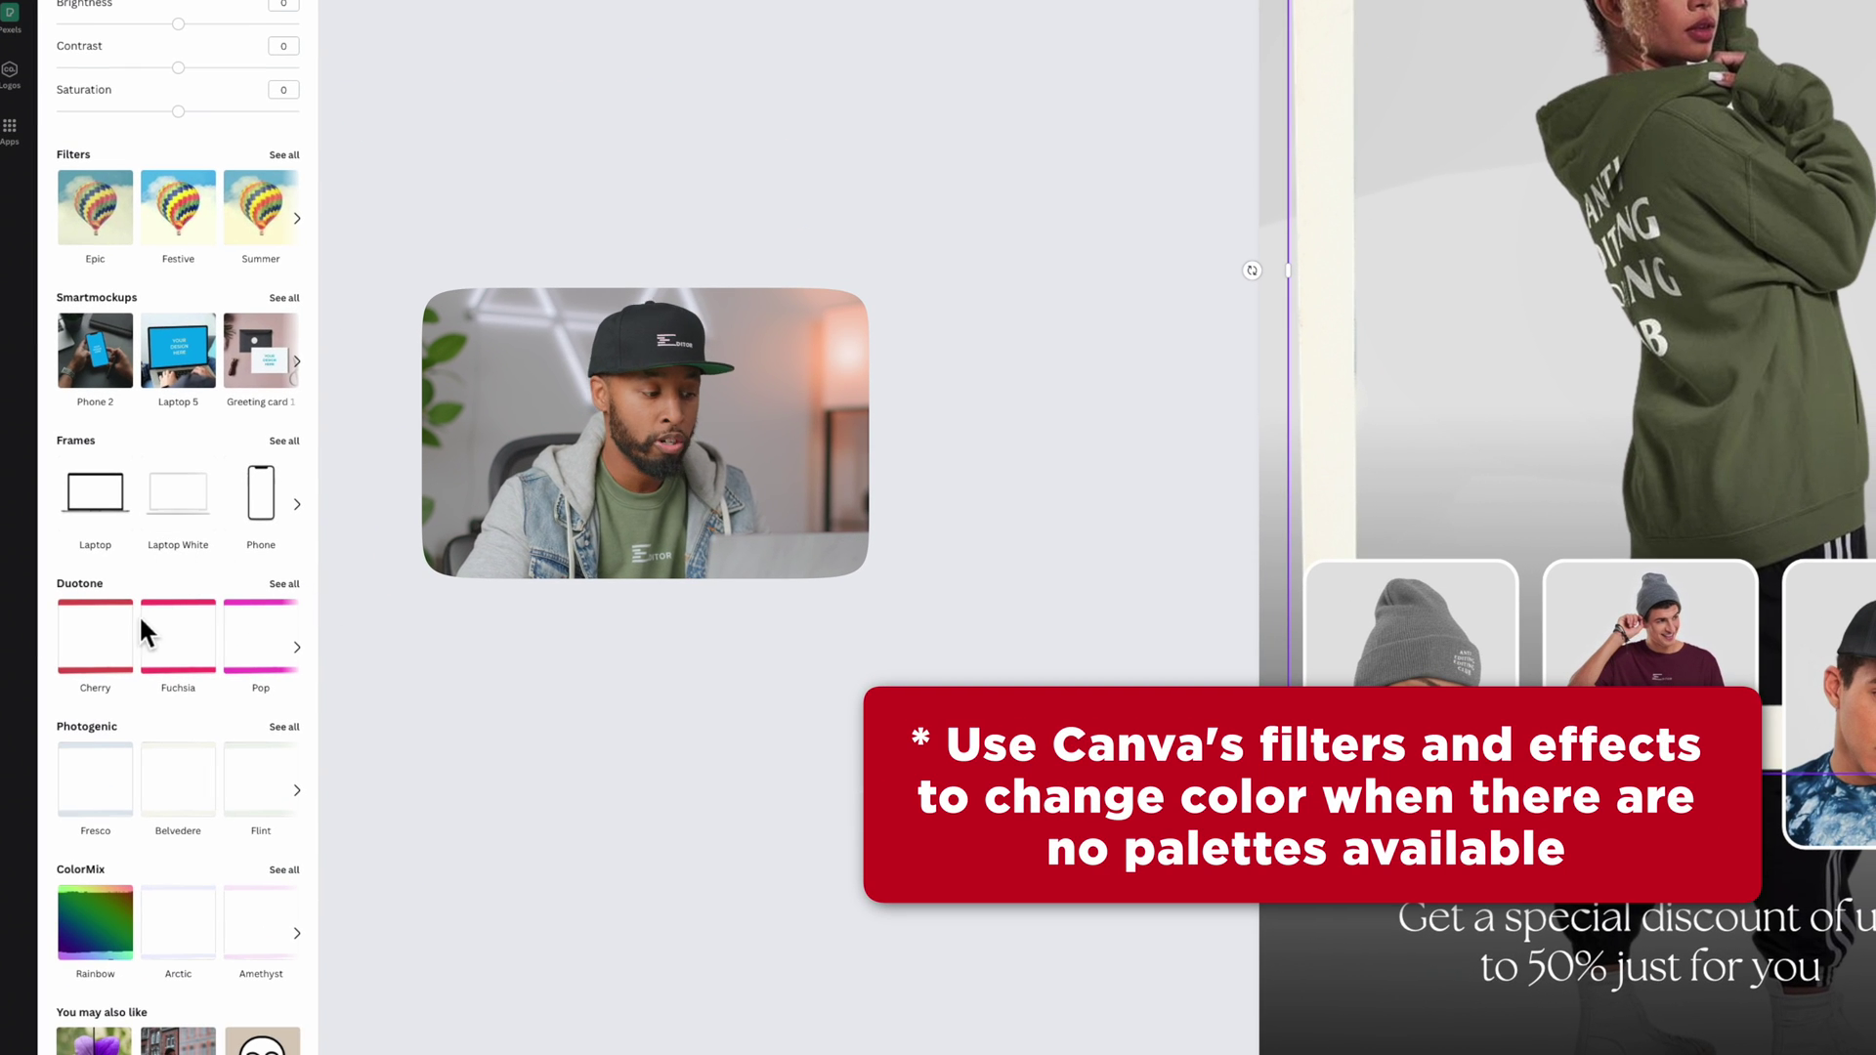
{"action": "left_click", "coordinate": [111, 619]}
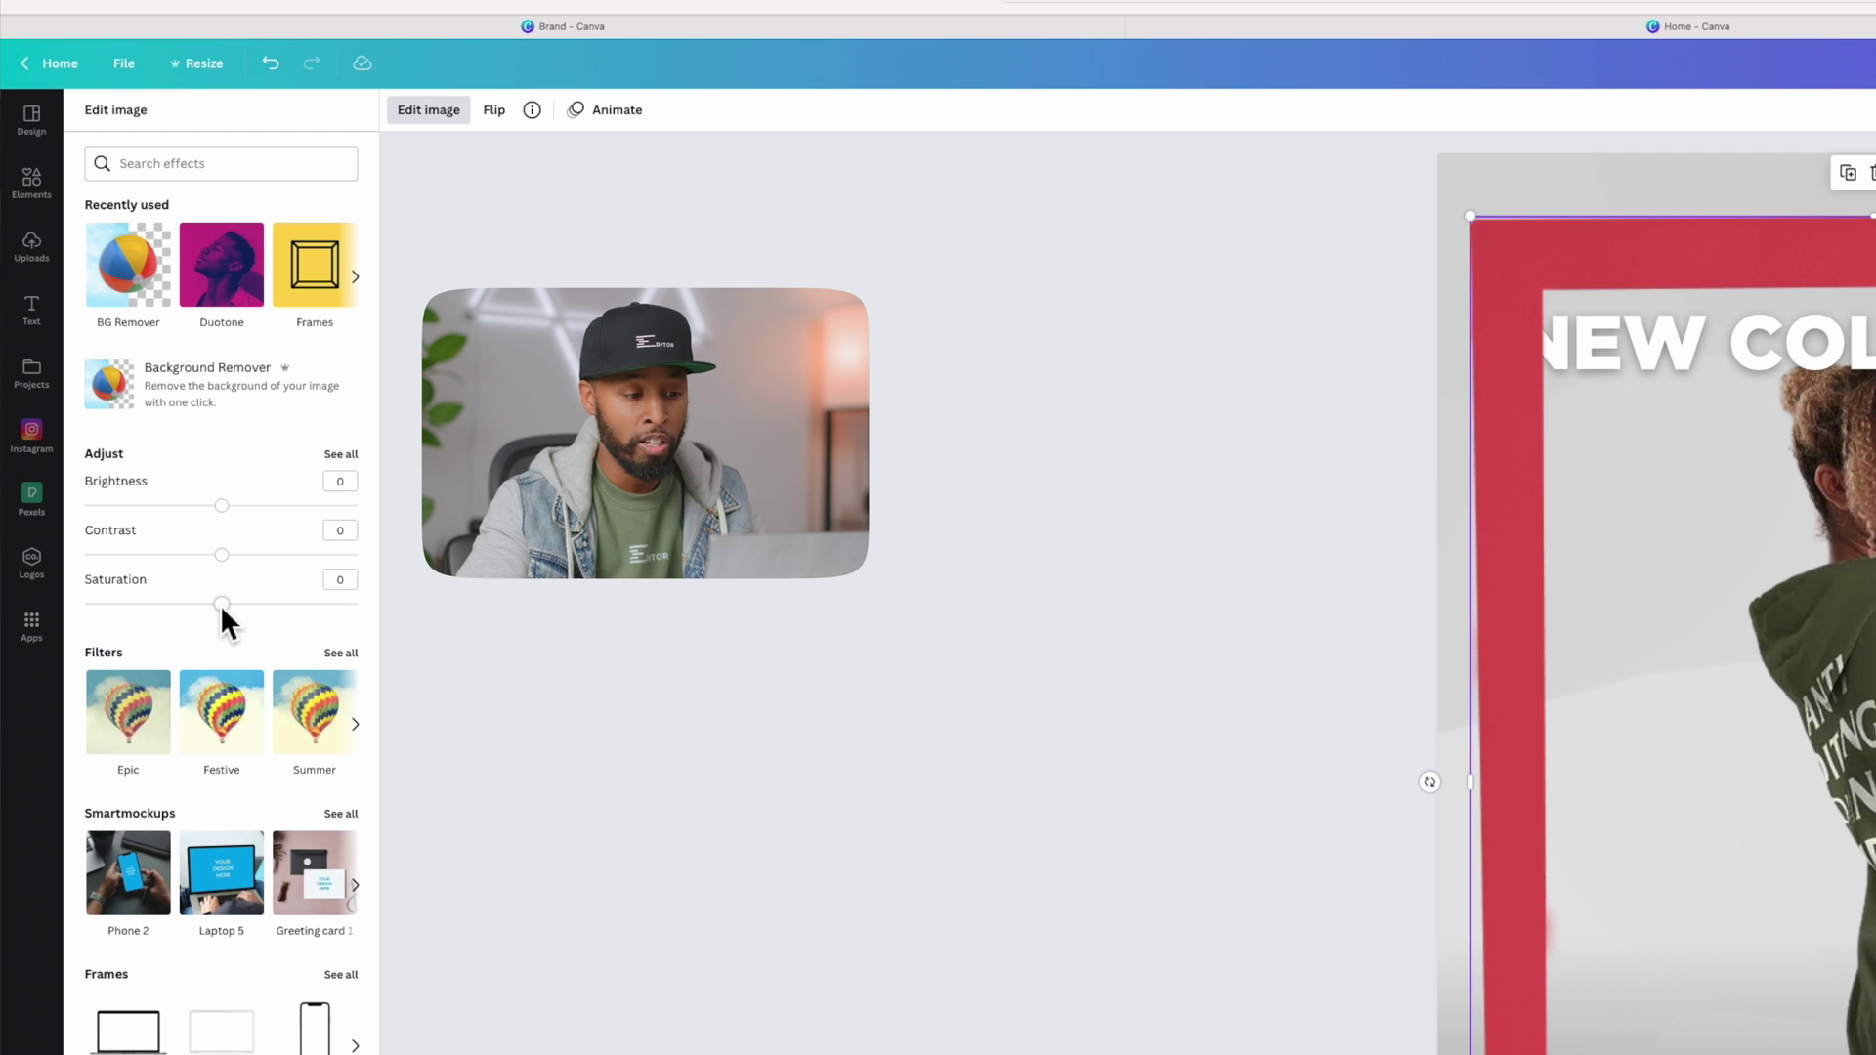
{"action": "left_click_drag", "start_coordinate": [219, 605], "coordinate": [260, 602]}
{"action": "left_click_drag", "start_coordinate": [222, 506], "coordinate": [186, 506]}
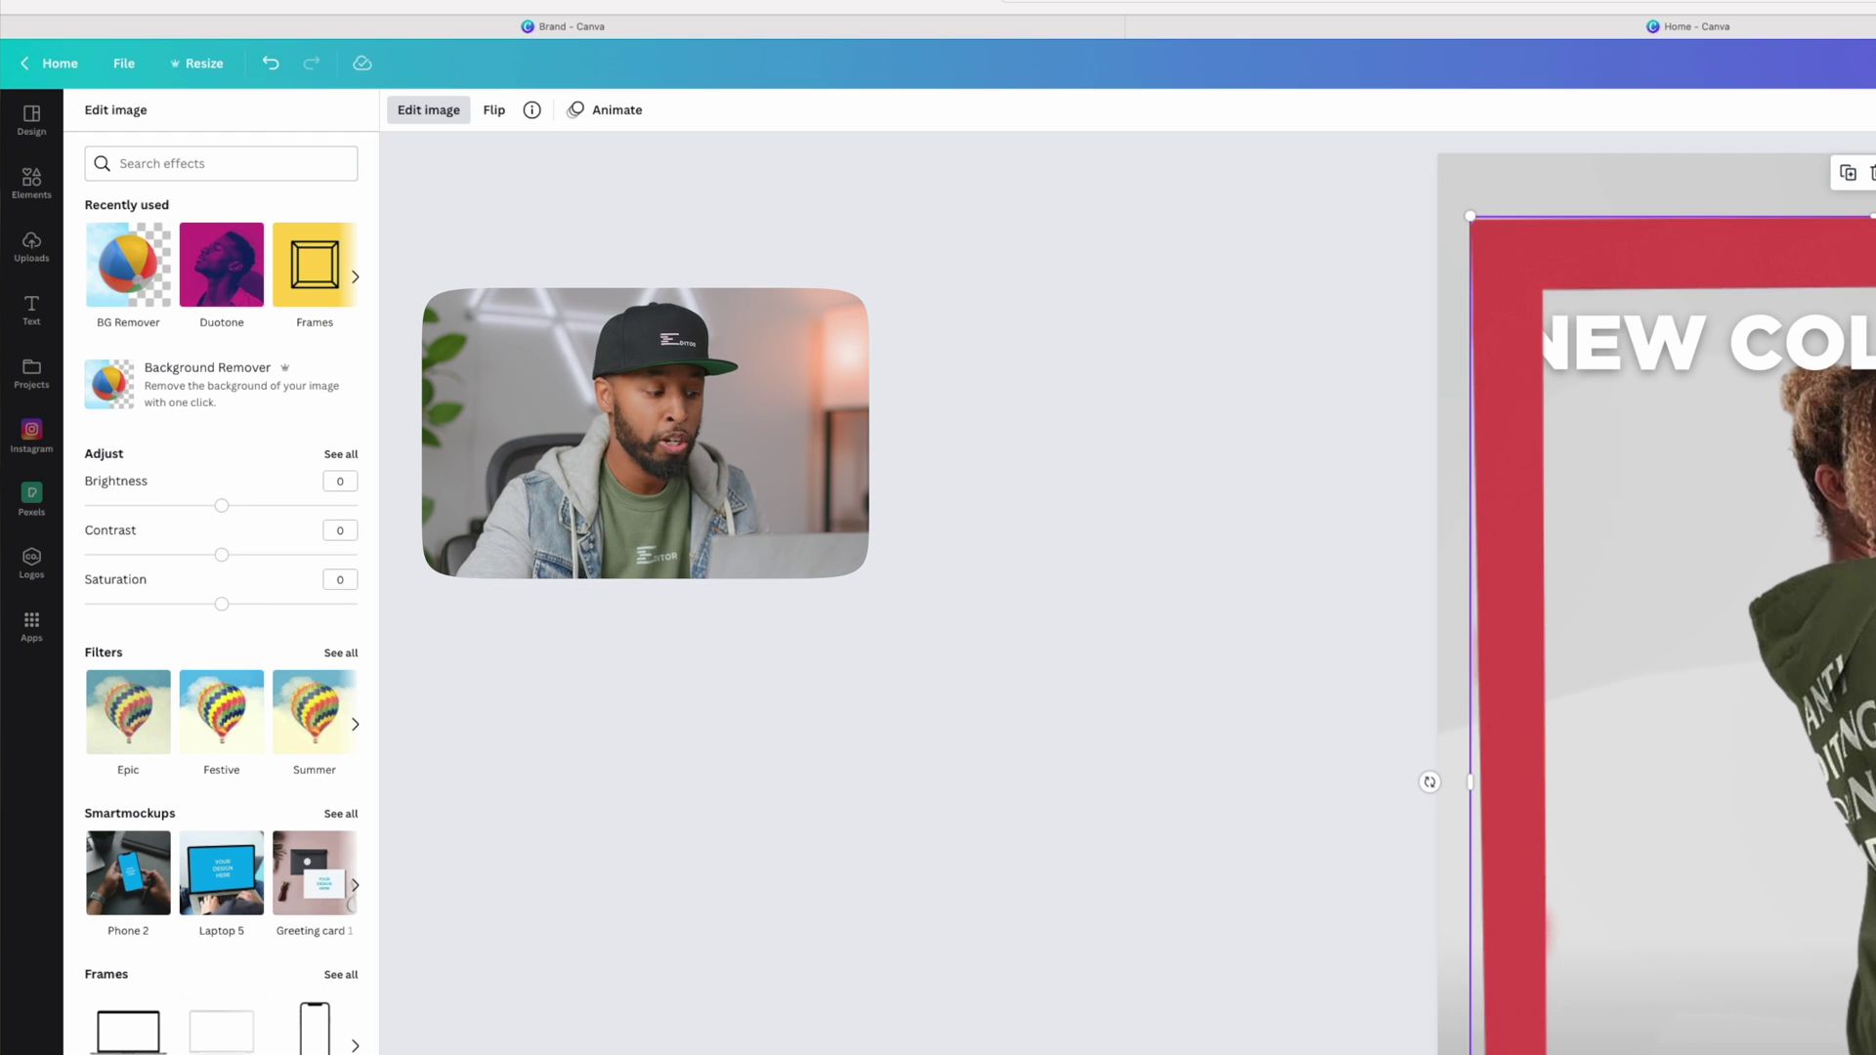
{"action": "scroll", "coordinate": [221, 586], "scroll_direction": "down", "scroll_amount": 2}
{"action": "scroll", "coordinate": [221, 586], "scroll_direction": "up", "scroll_amount": 2}
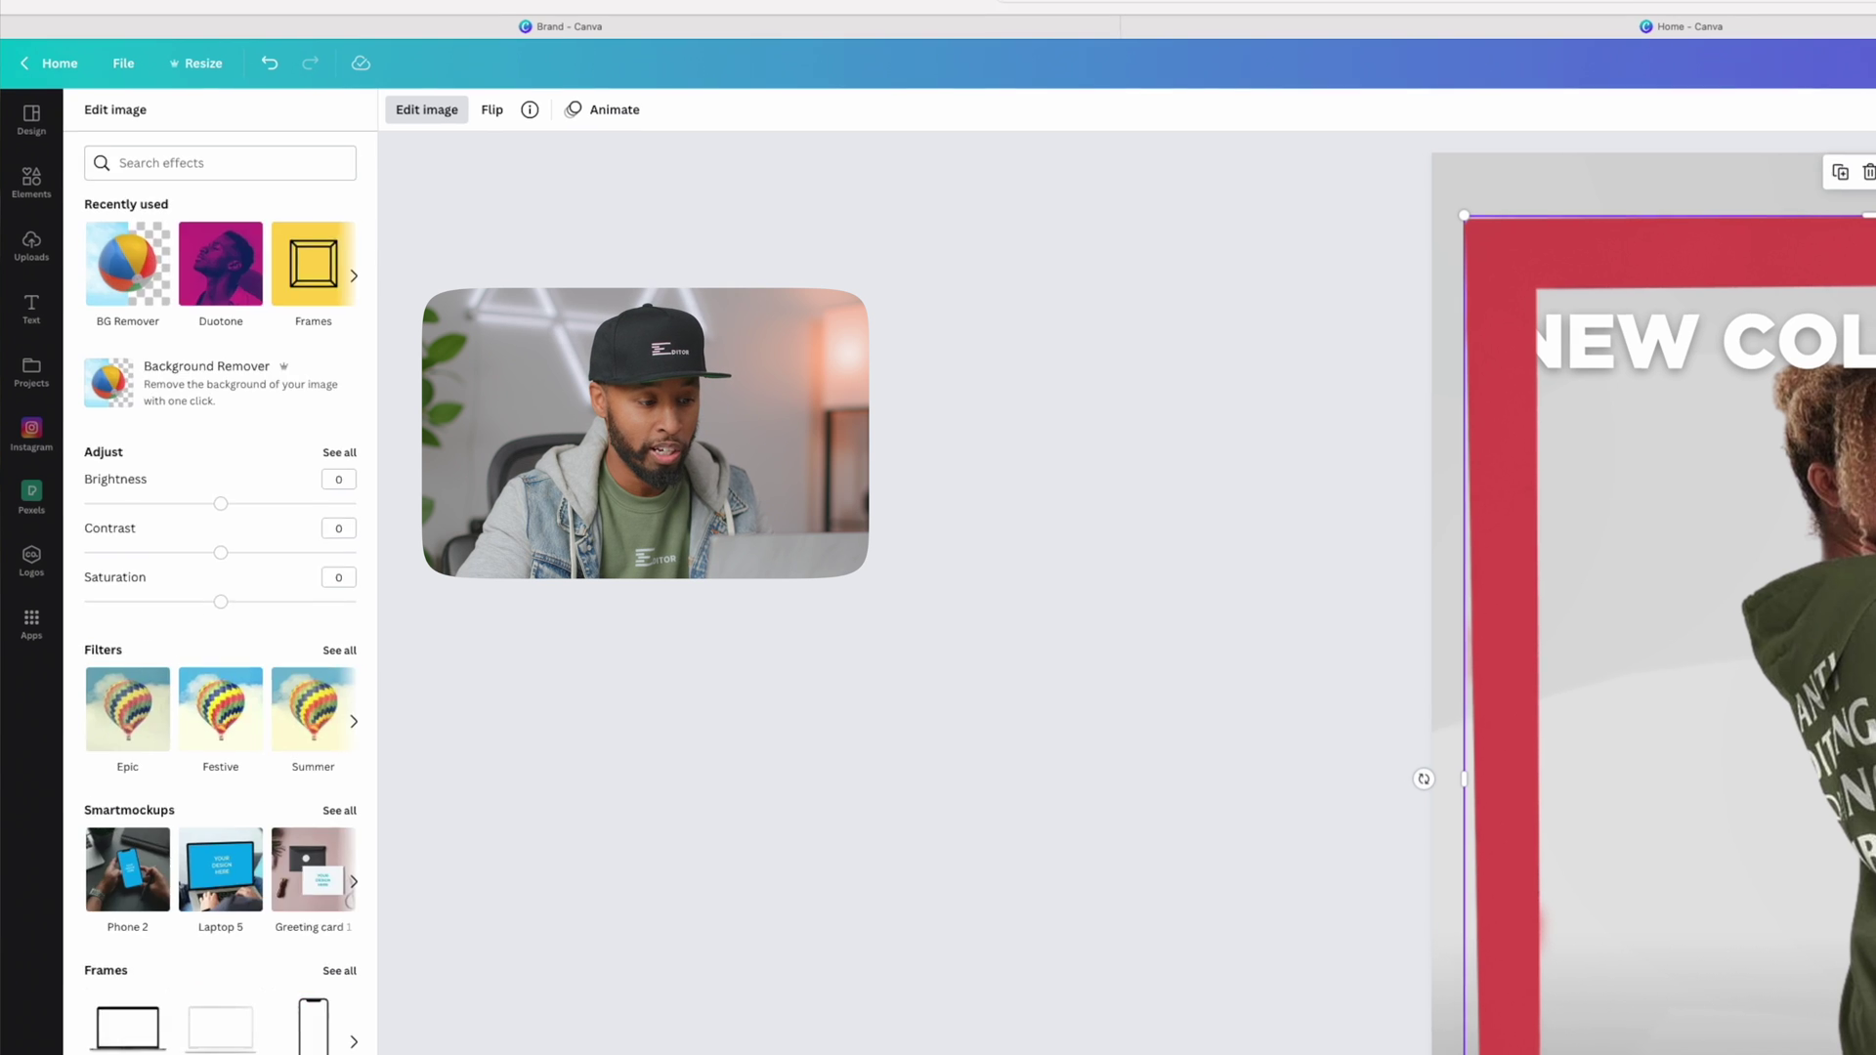
Layer the red frame behind the heading, website text, hoodie model and product photos, and preview the page.
{"action": "left_click", "coordinate": [1769, 78]}
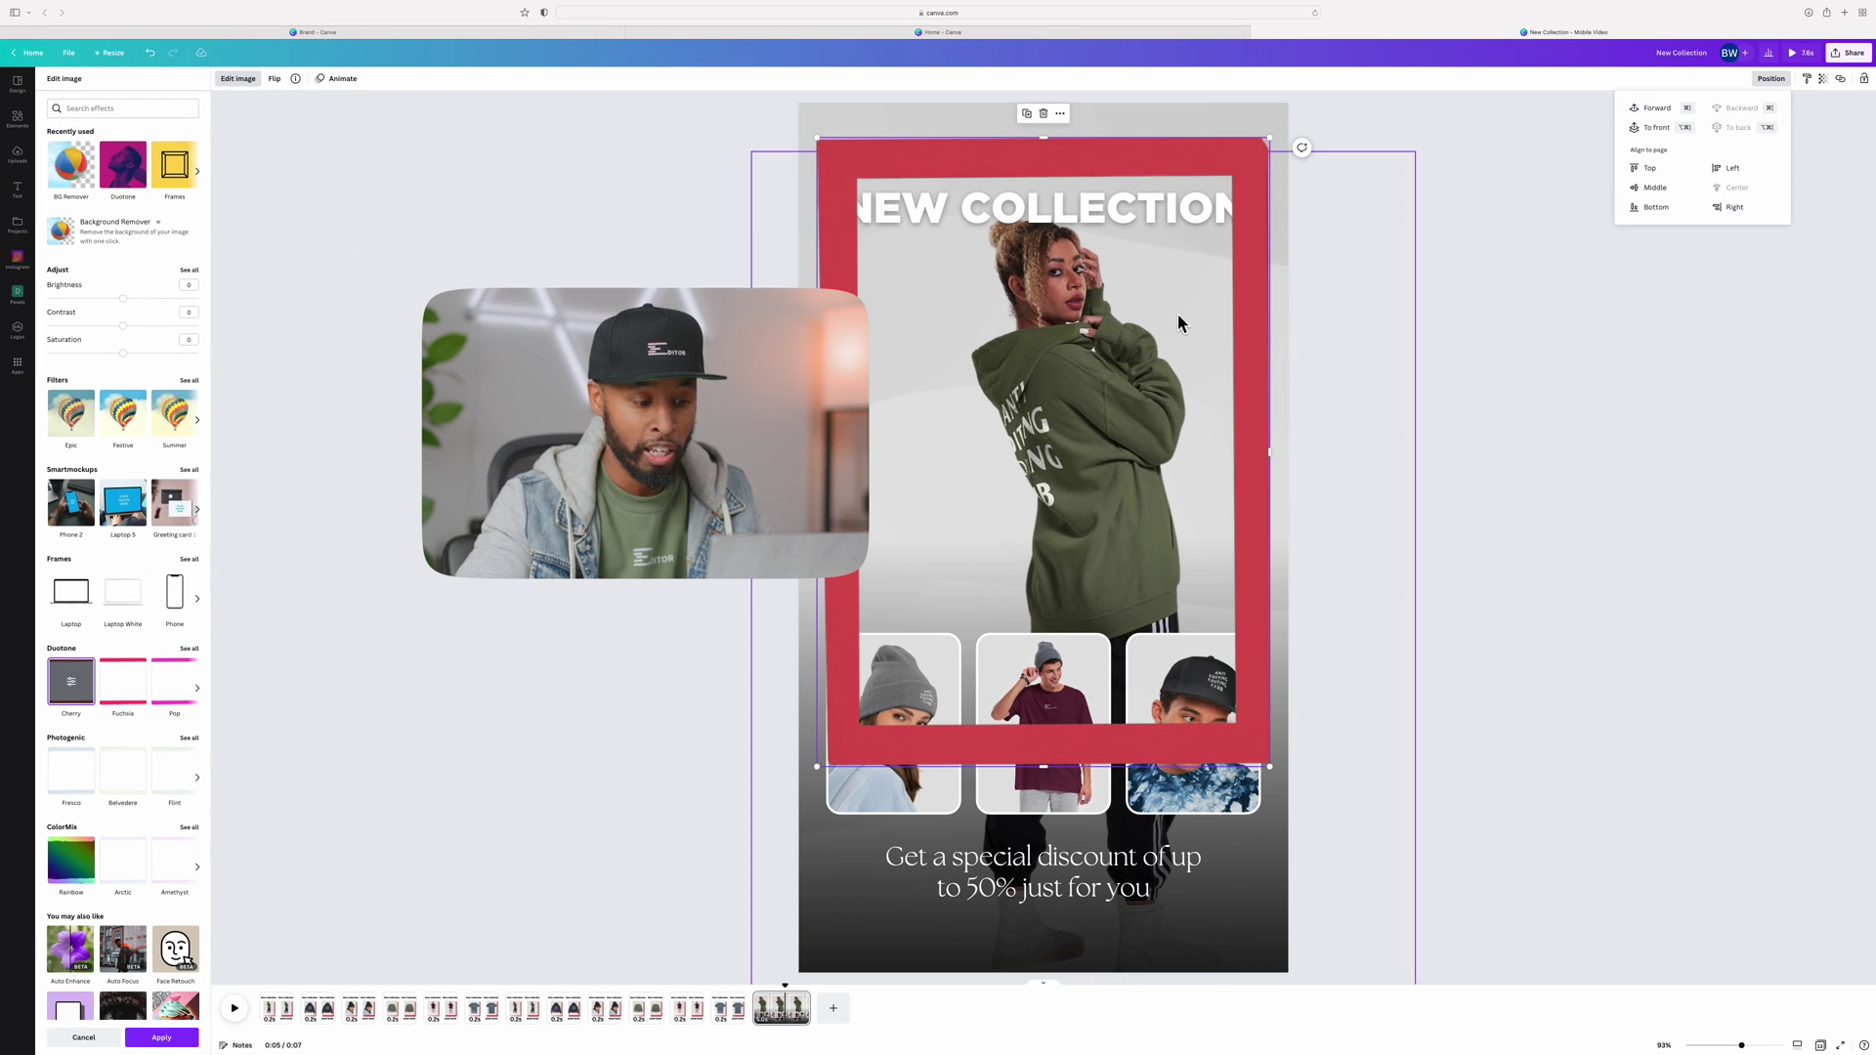
{"action": "left_click", "coordinate": [1257, 208]}
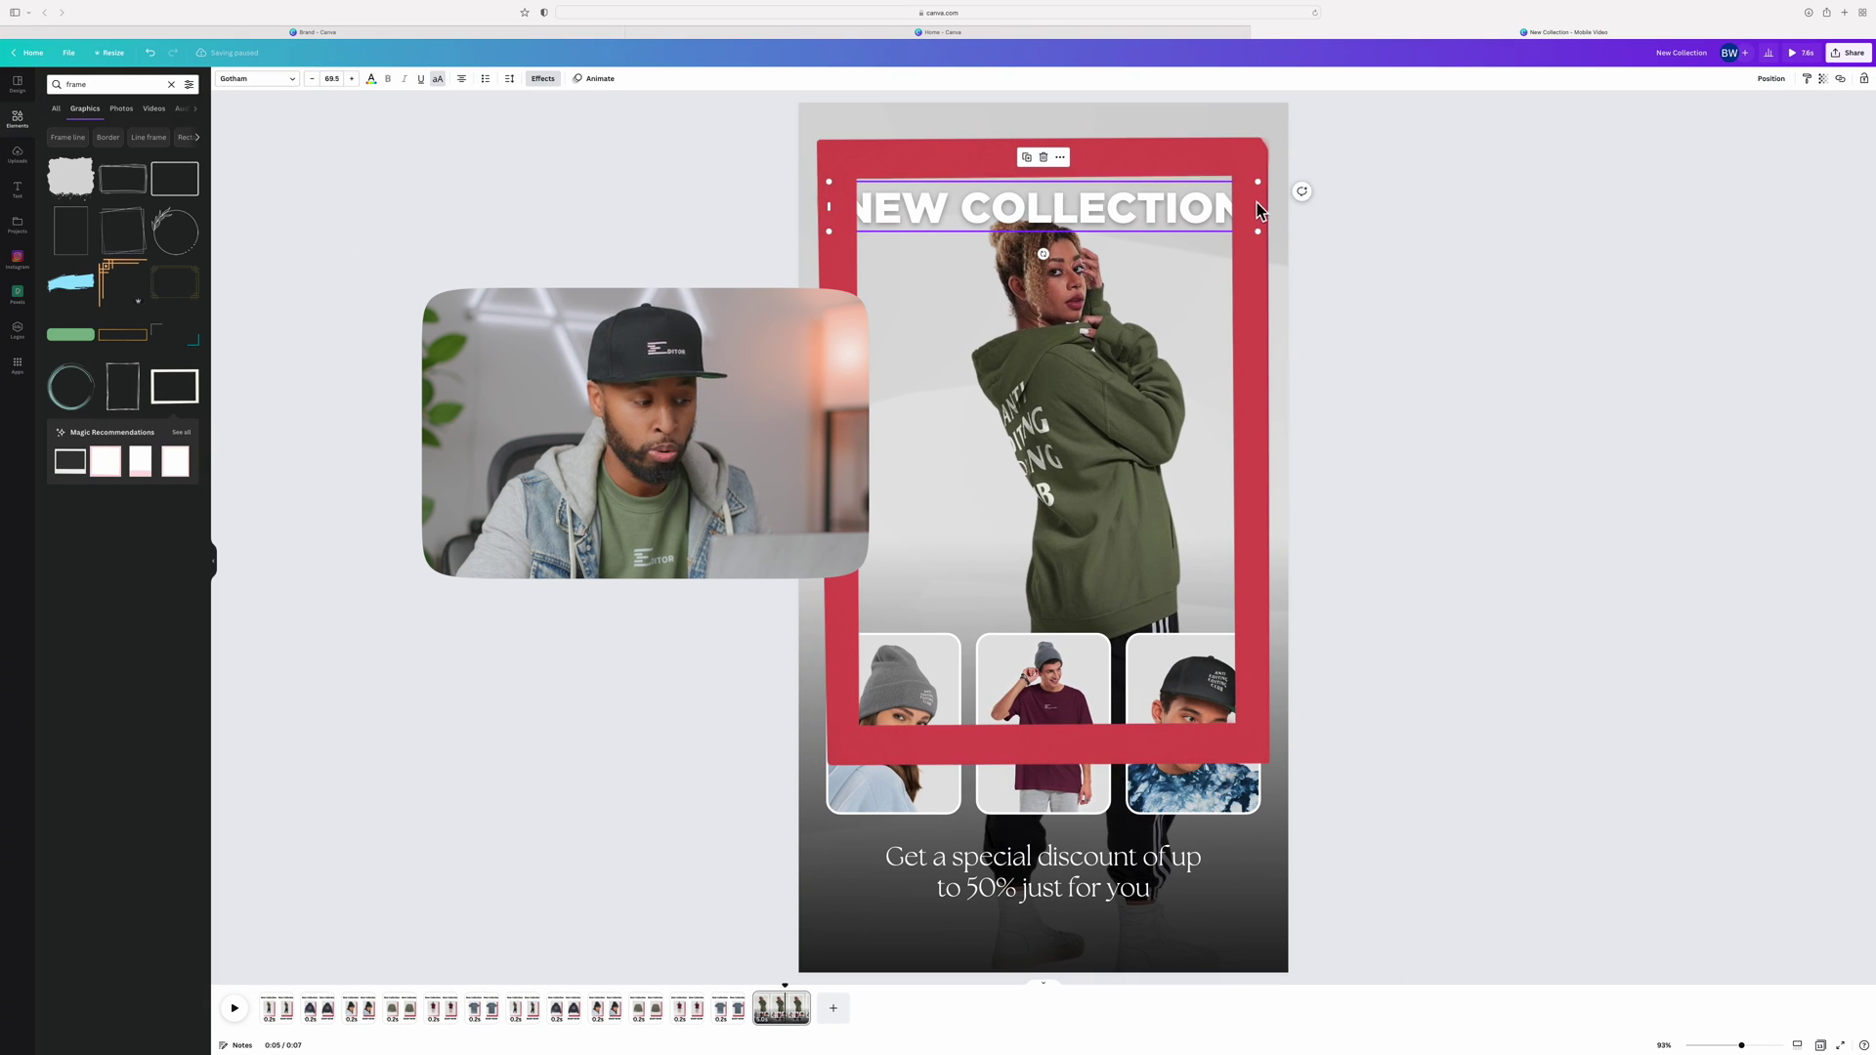
{"action": "left_click", "coordinate": [683, 710]}
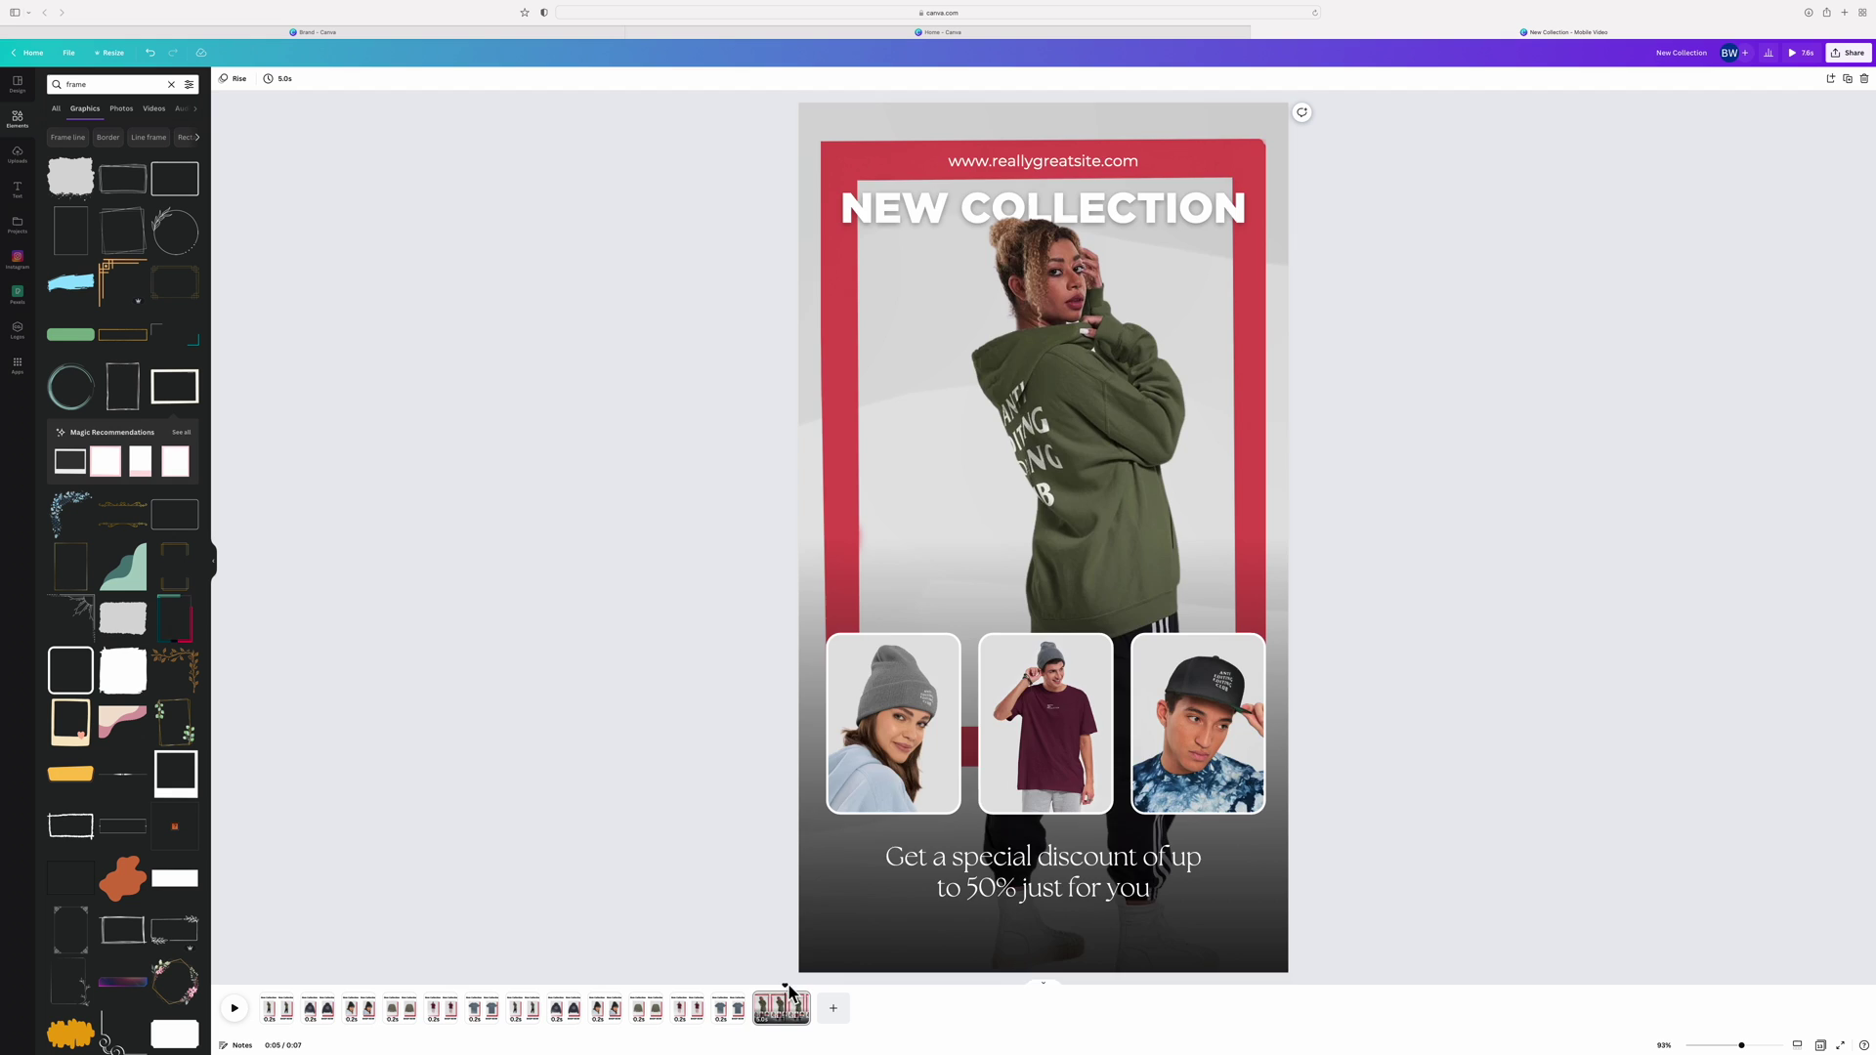
{"action": "left_click", "coordinate": [757, 992]}
{"action": "left_click", "coordinate": [238, 1011]}
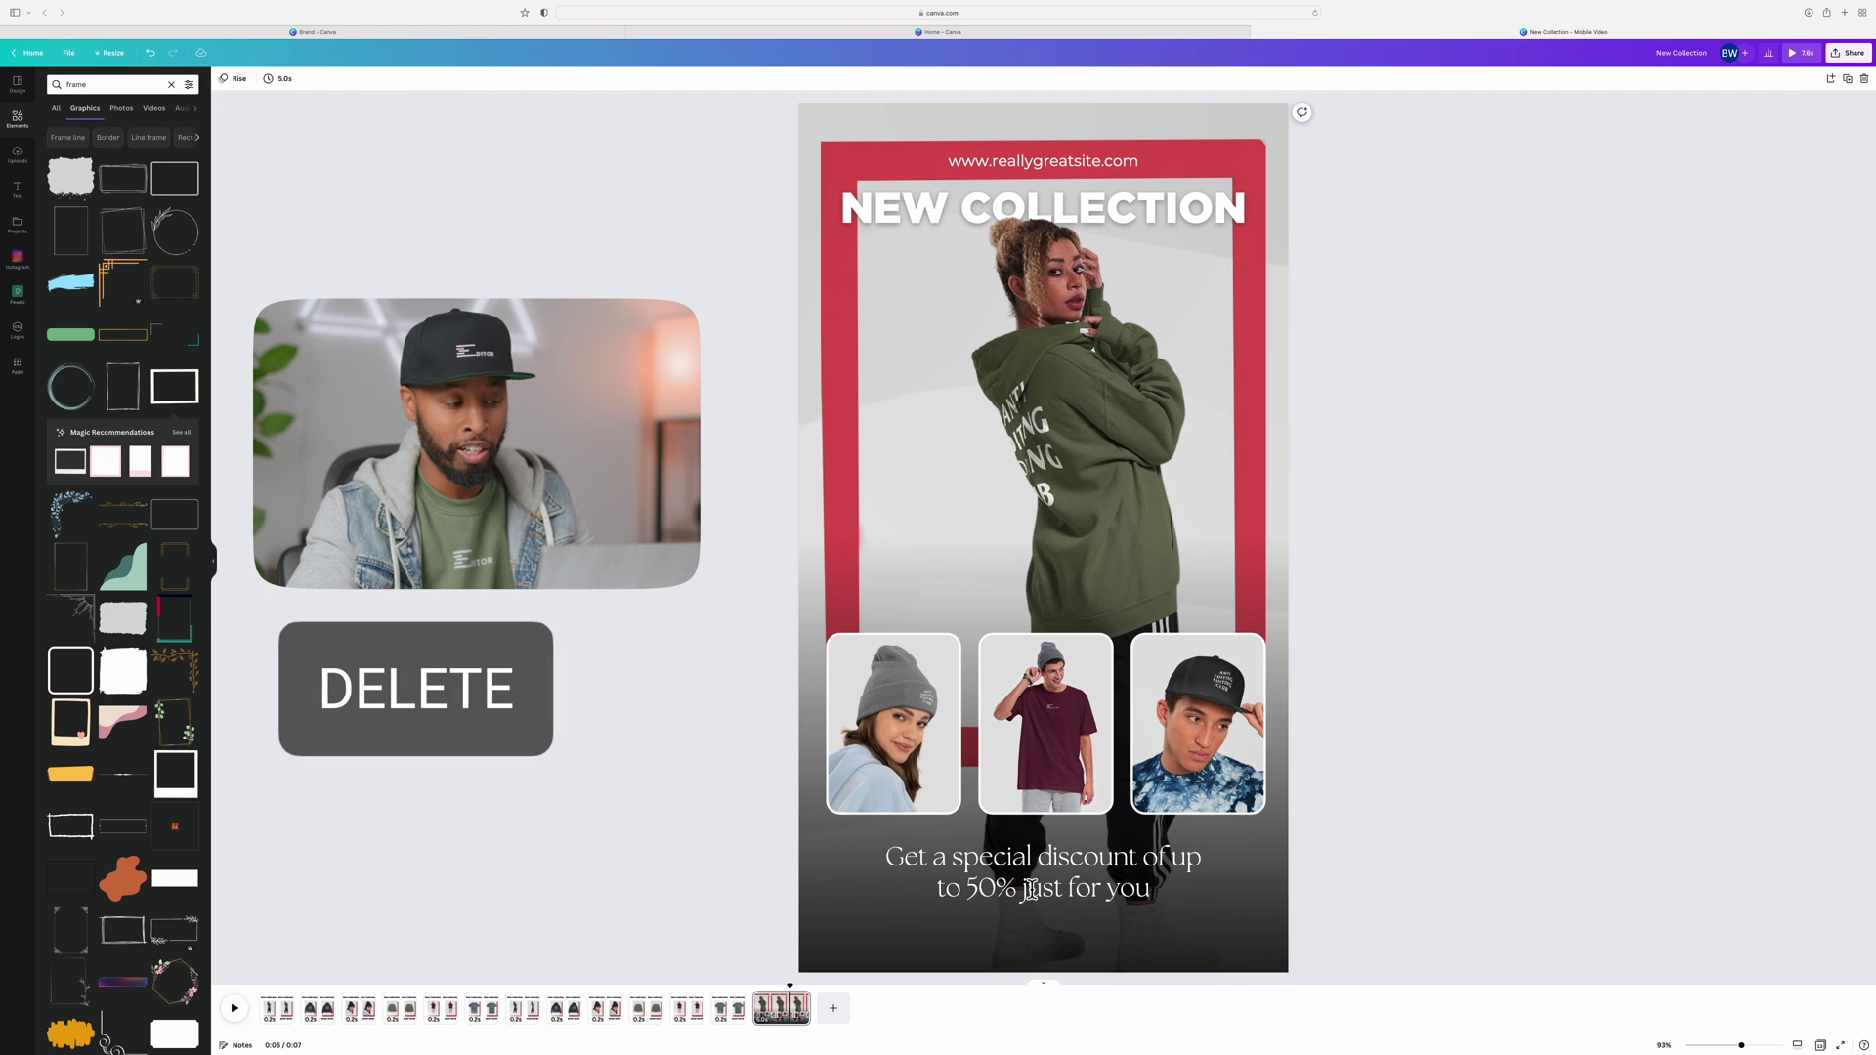
Delete the discount text below the three product photos and place a logo in its spot.
{"action": "key", "text": "Delete"}
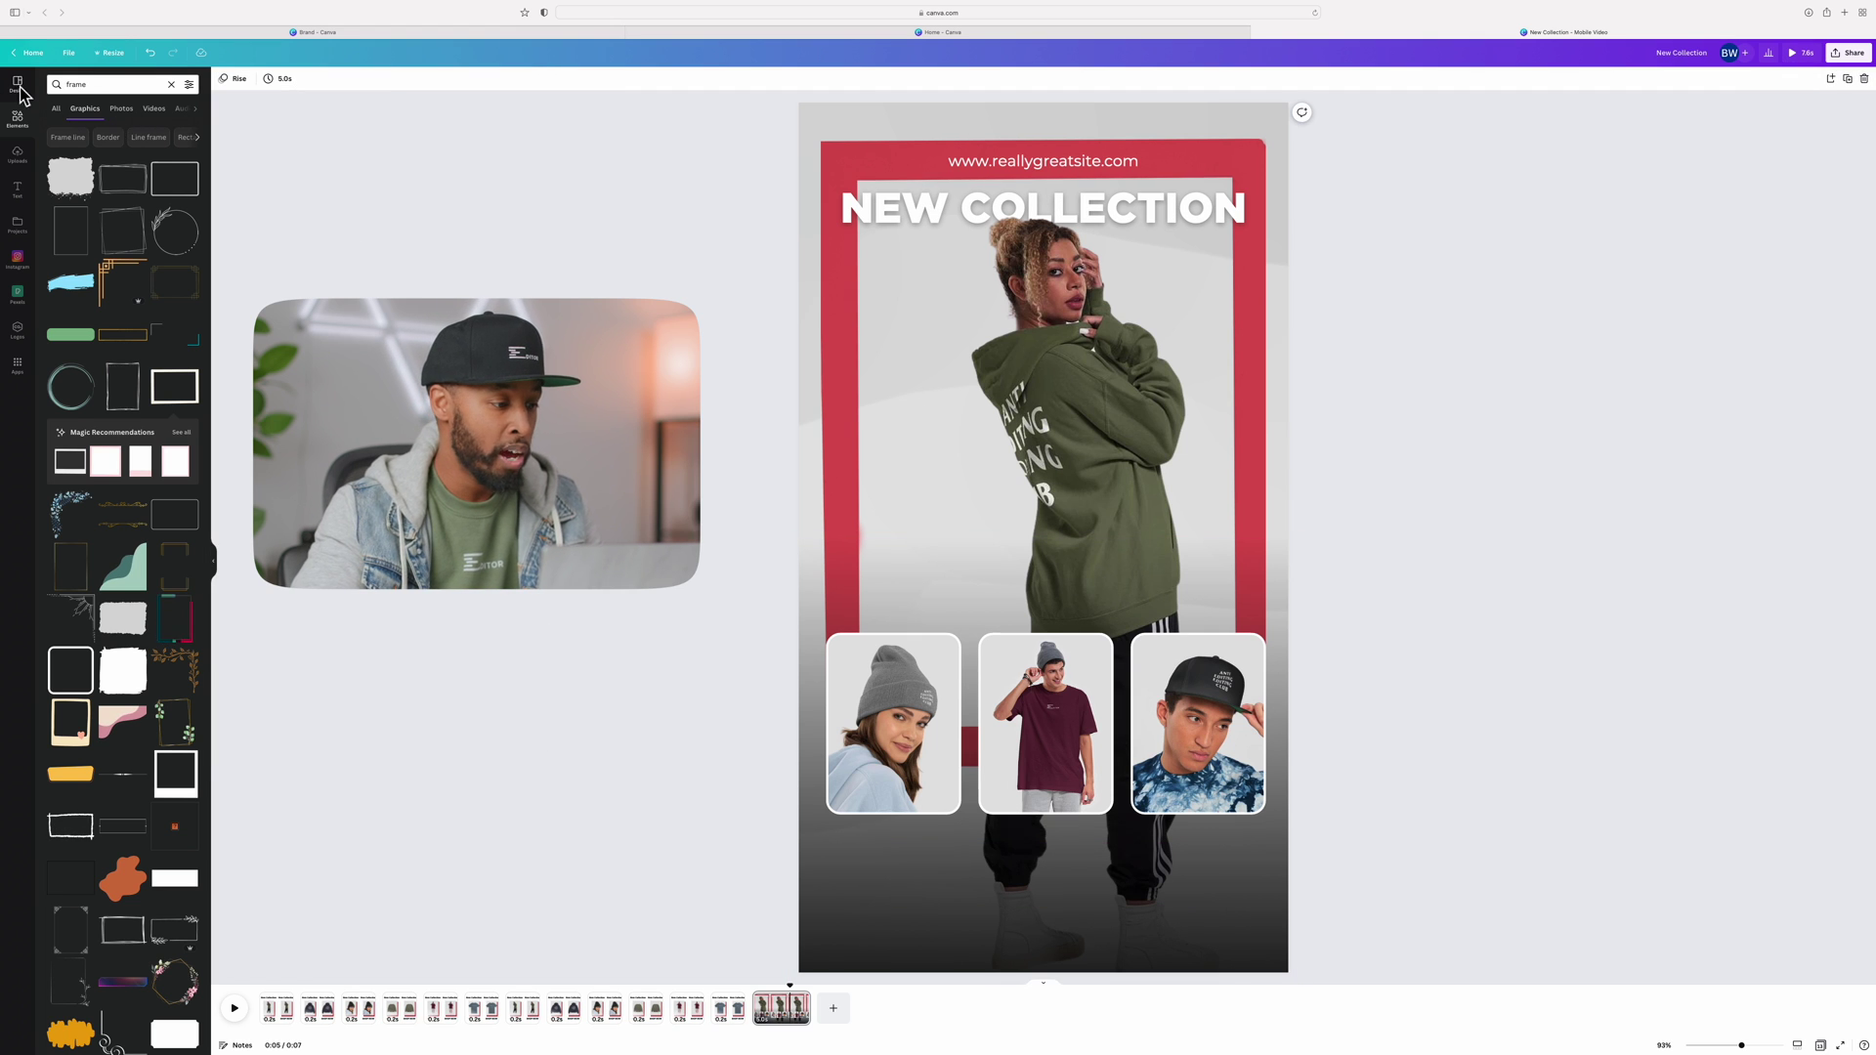
{"action": "left_click", "coordinate": [29, 164]}
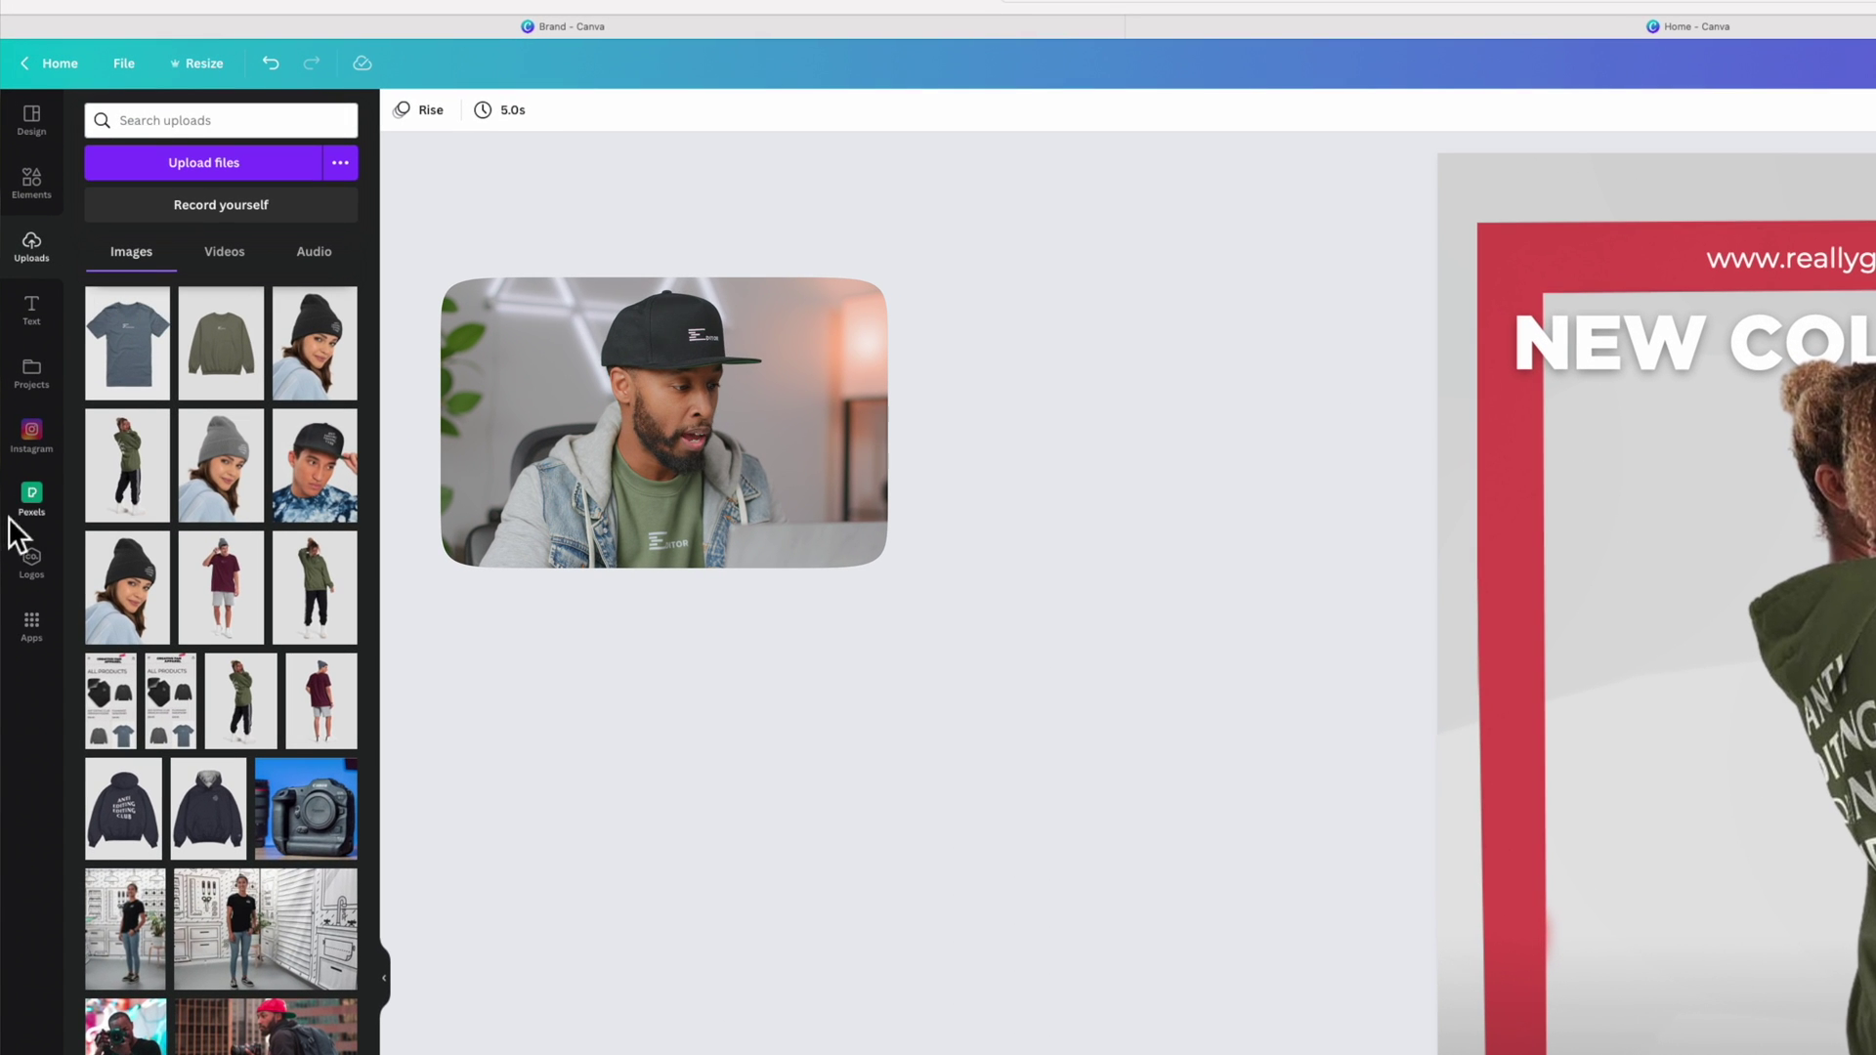
{"action": "left_click", "coordinate": [33, 553]}
{"action": "left_click_drag", "start_coordinate": [317, 253], "coordinate": [1192, 919]}
{"action": "left_click_drag", "start_coordinate": [1298, 825], "coordinate": [1044, 904]}
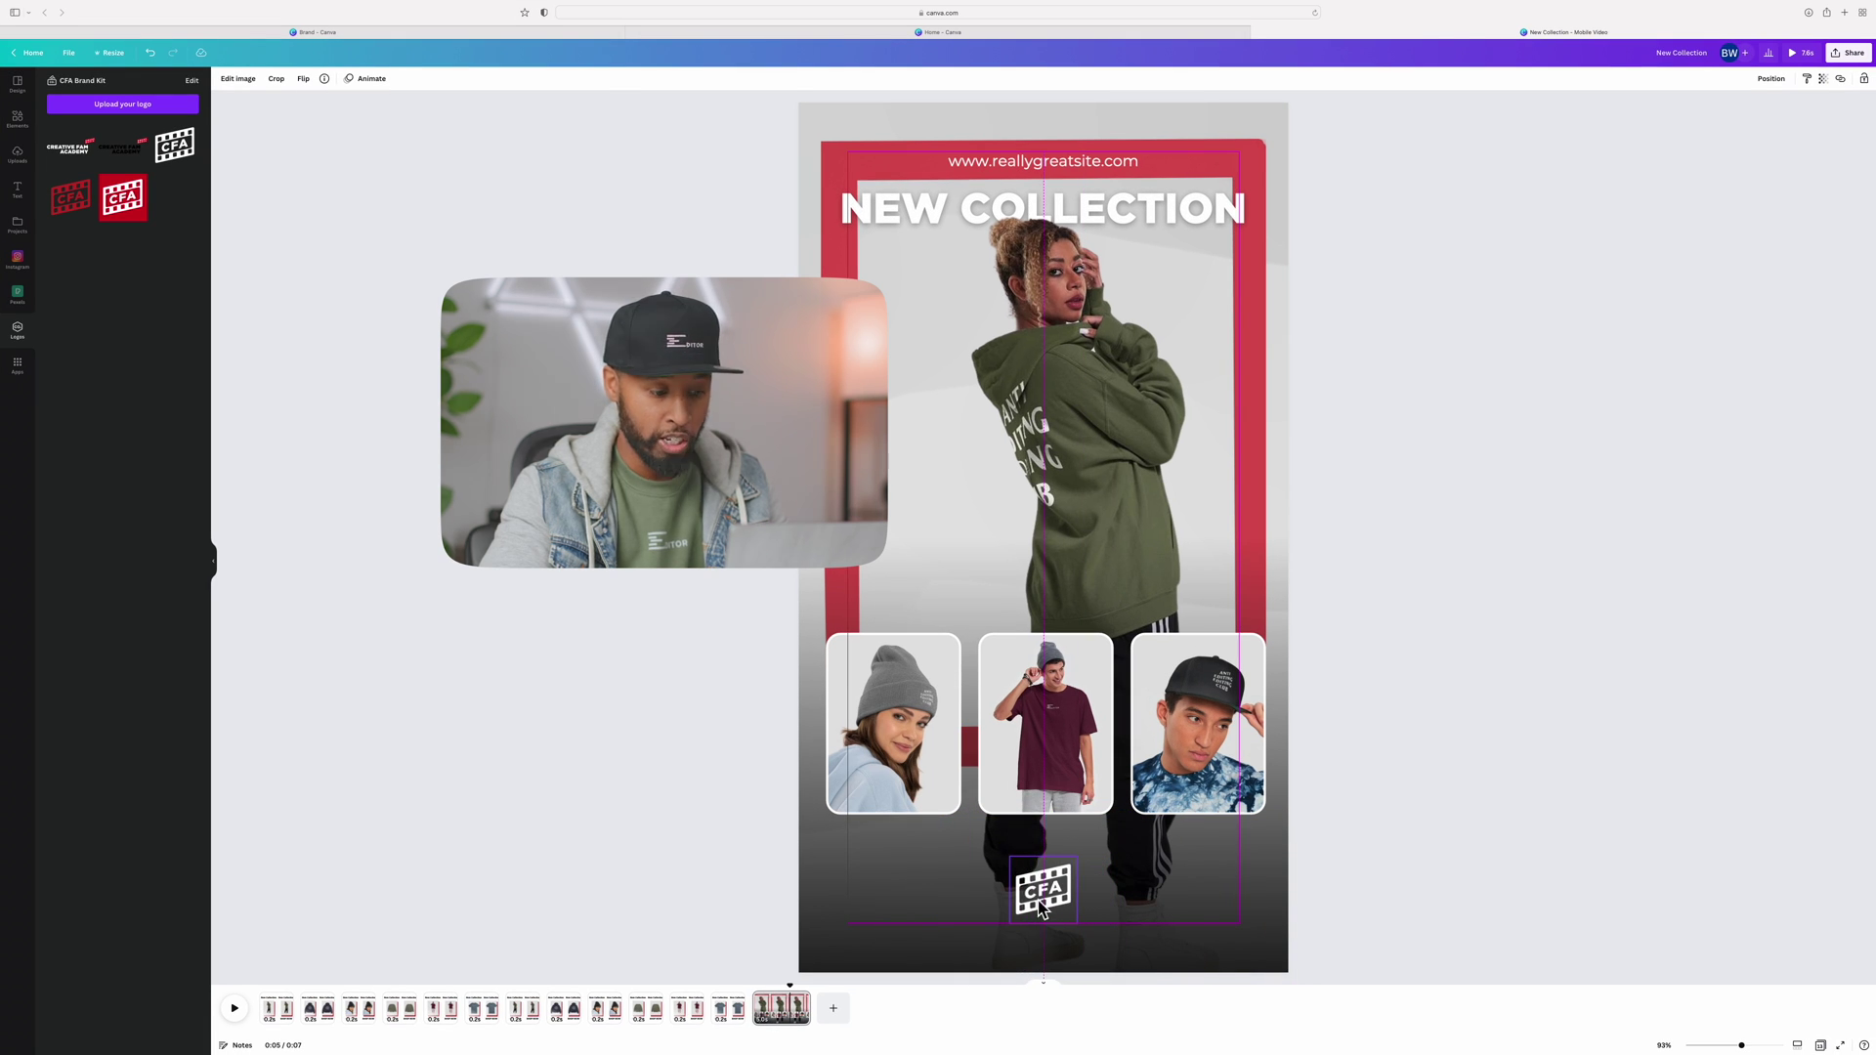
{"action": "left_click", "coordinate": [1145, 162]}
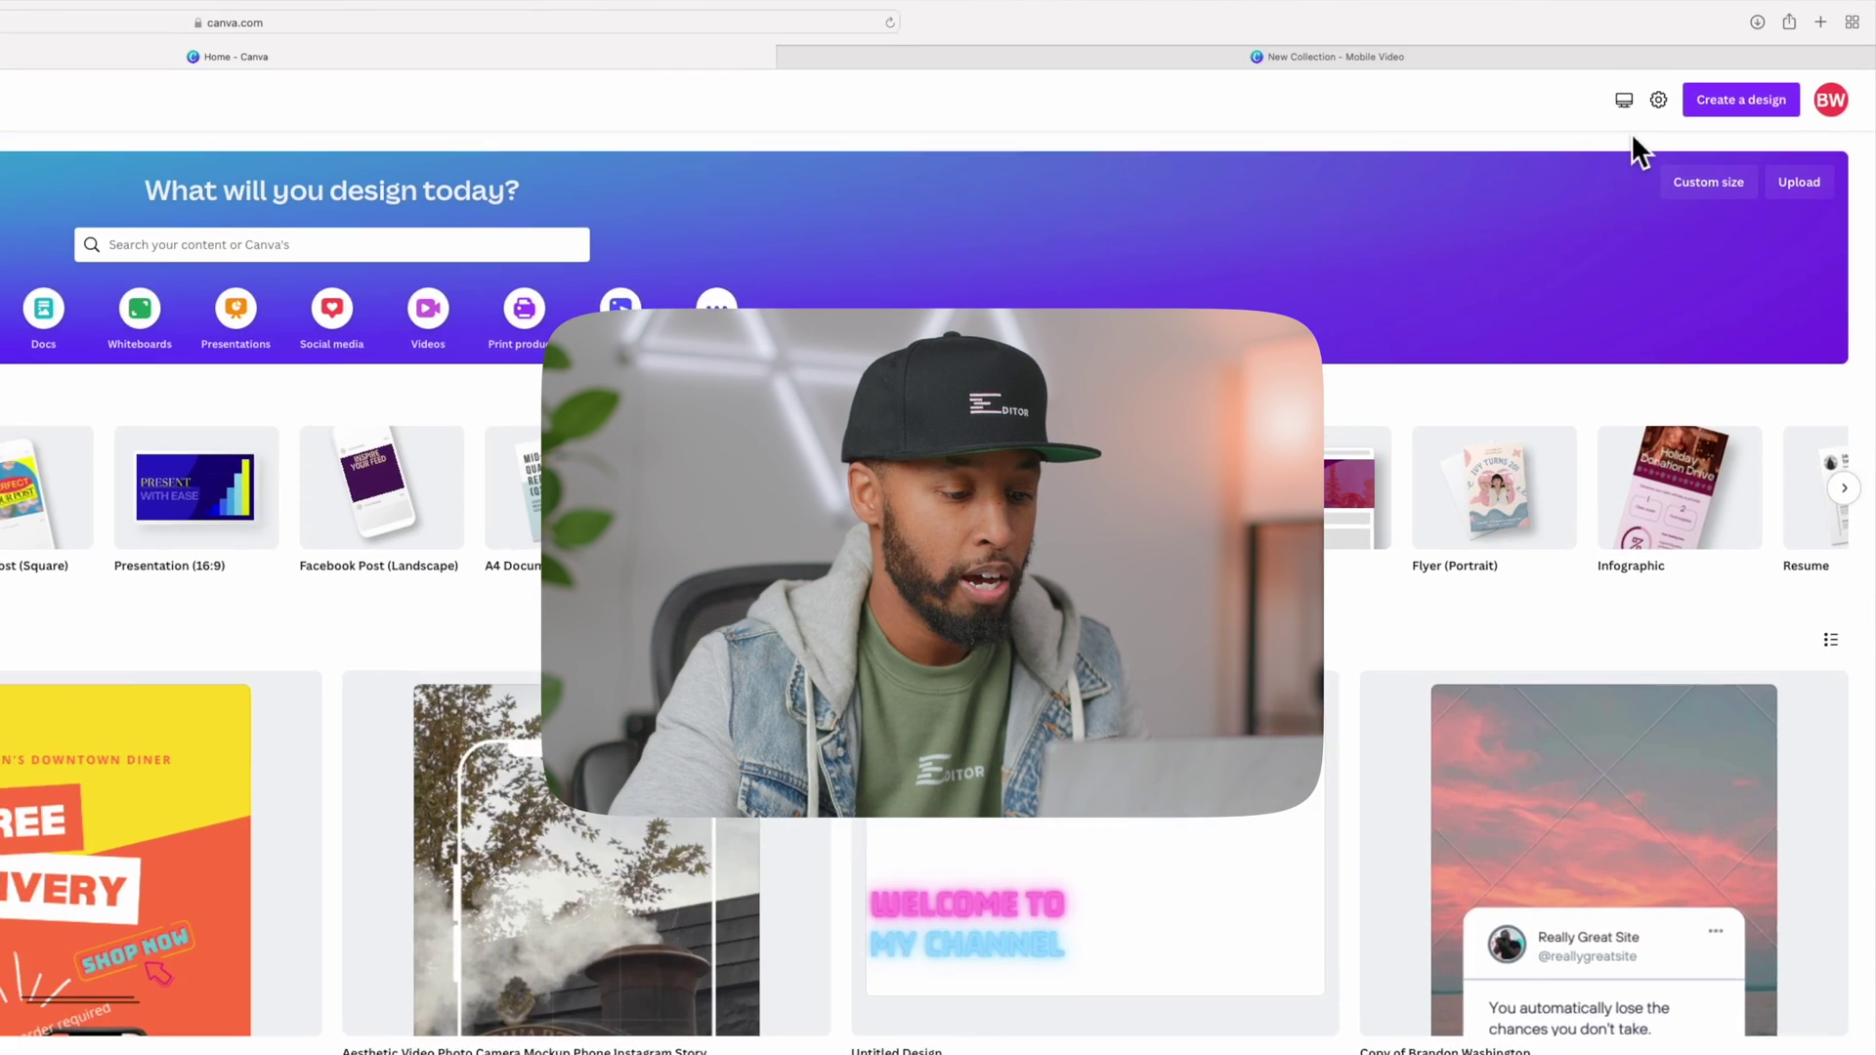
Create a new Mobile Video design and search its templates for "clothes".
{"action": "left_click", "coordinate": [1780, 57]}
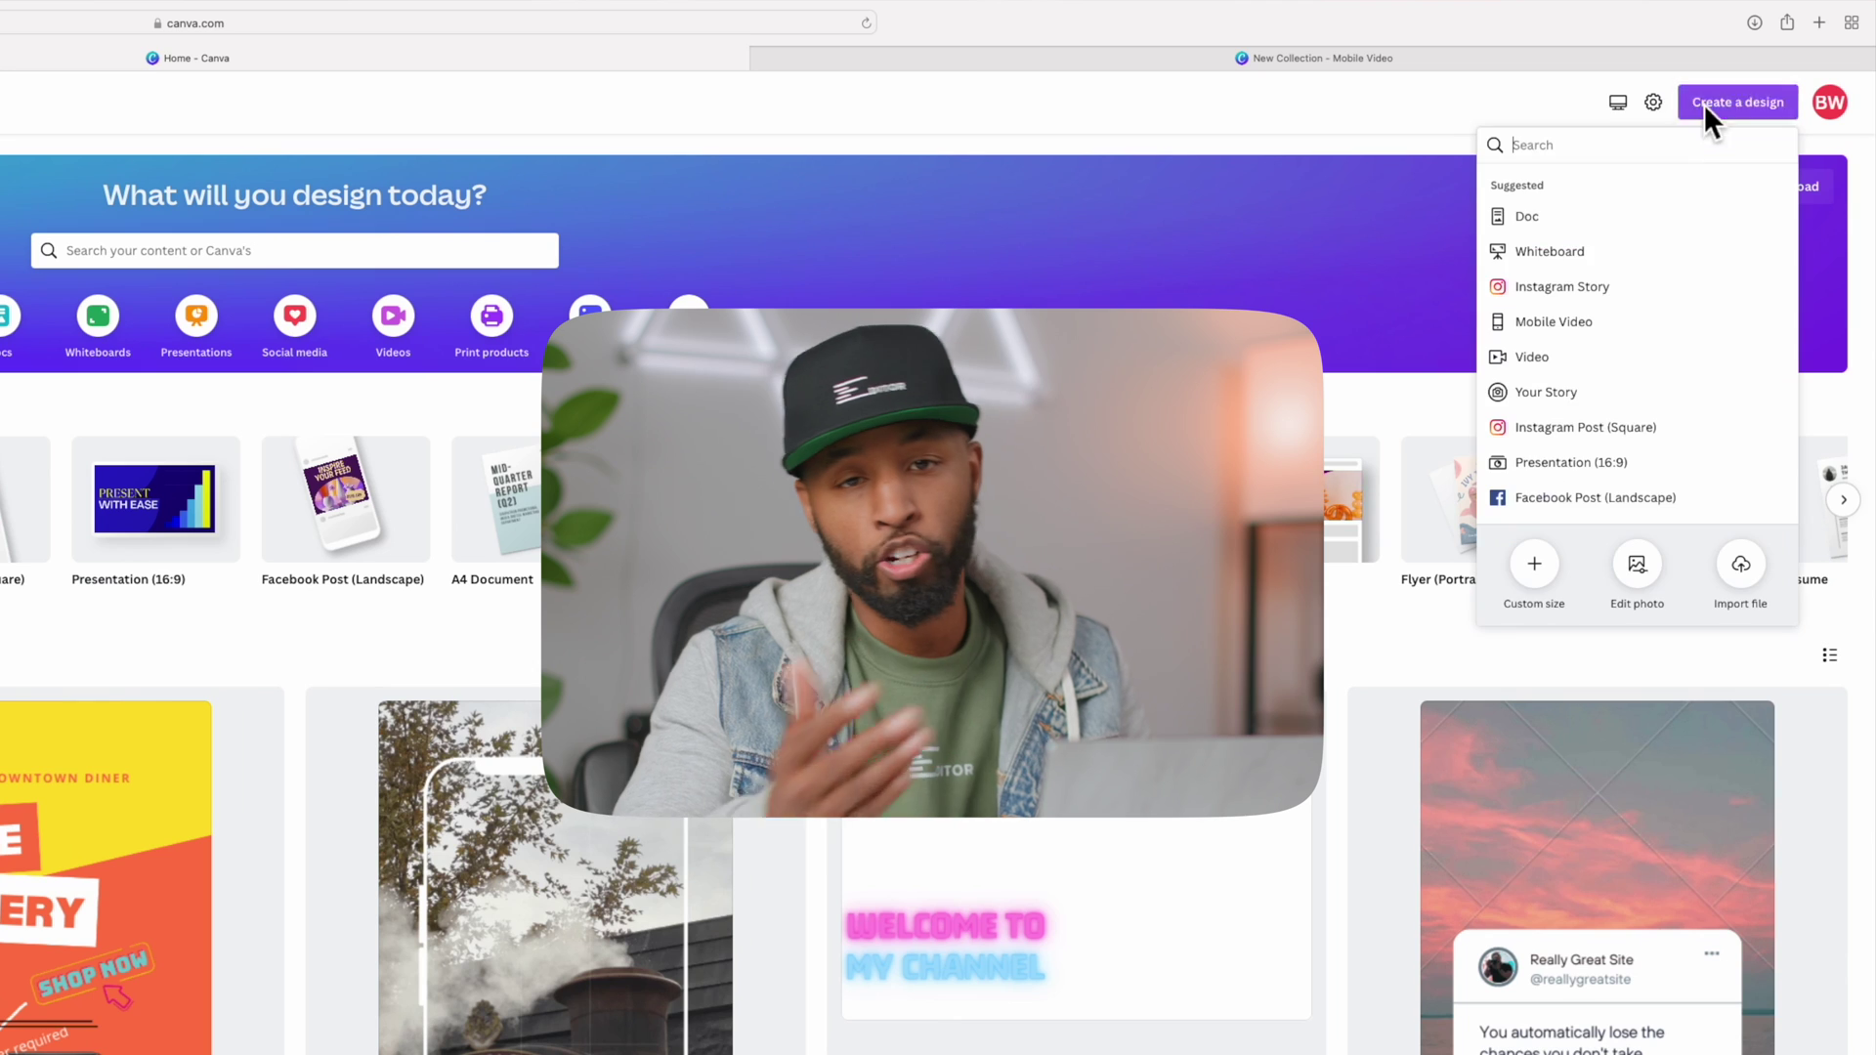
{"action": "left_click", "coordinate": [1554, 327]}
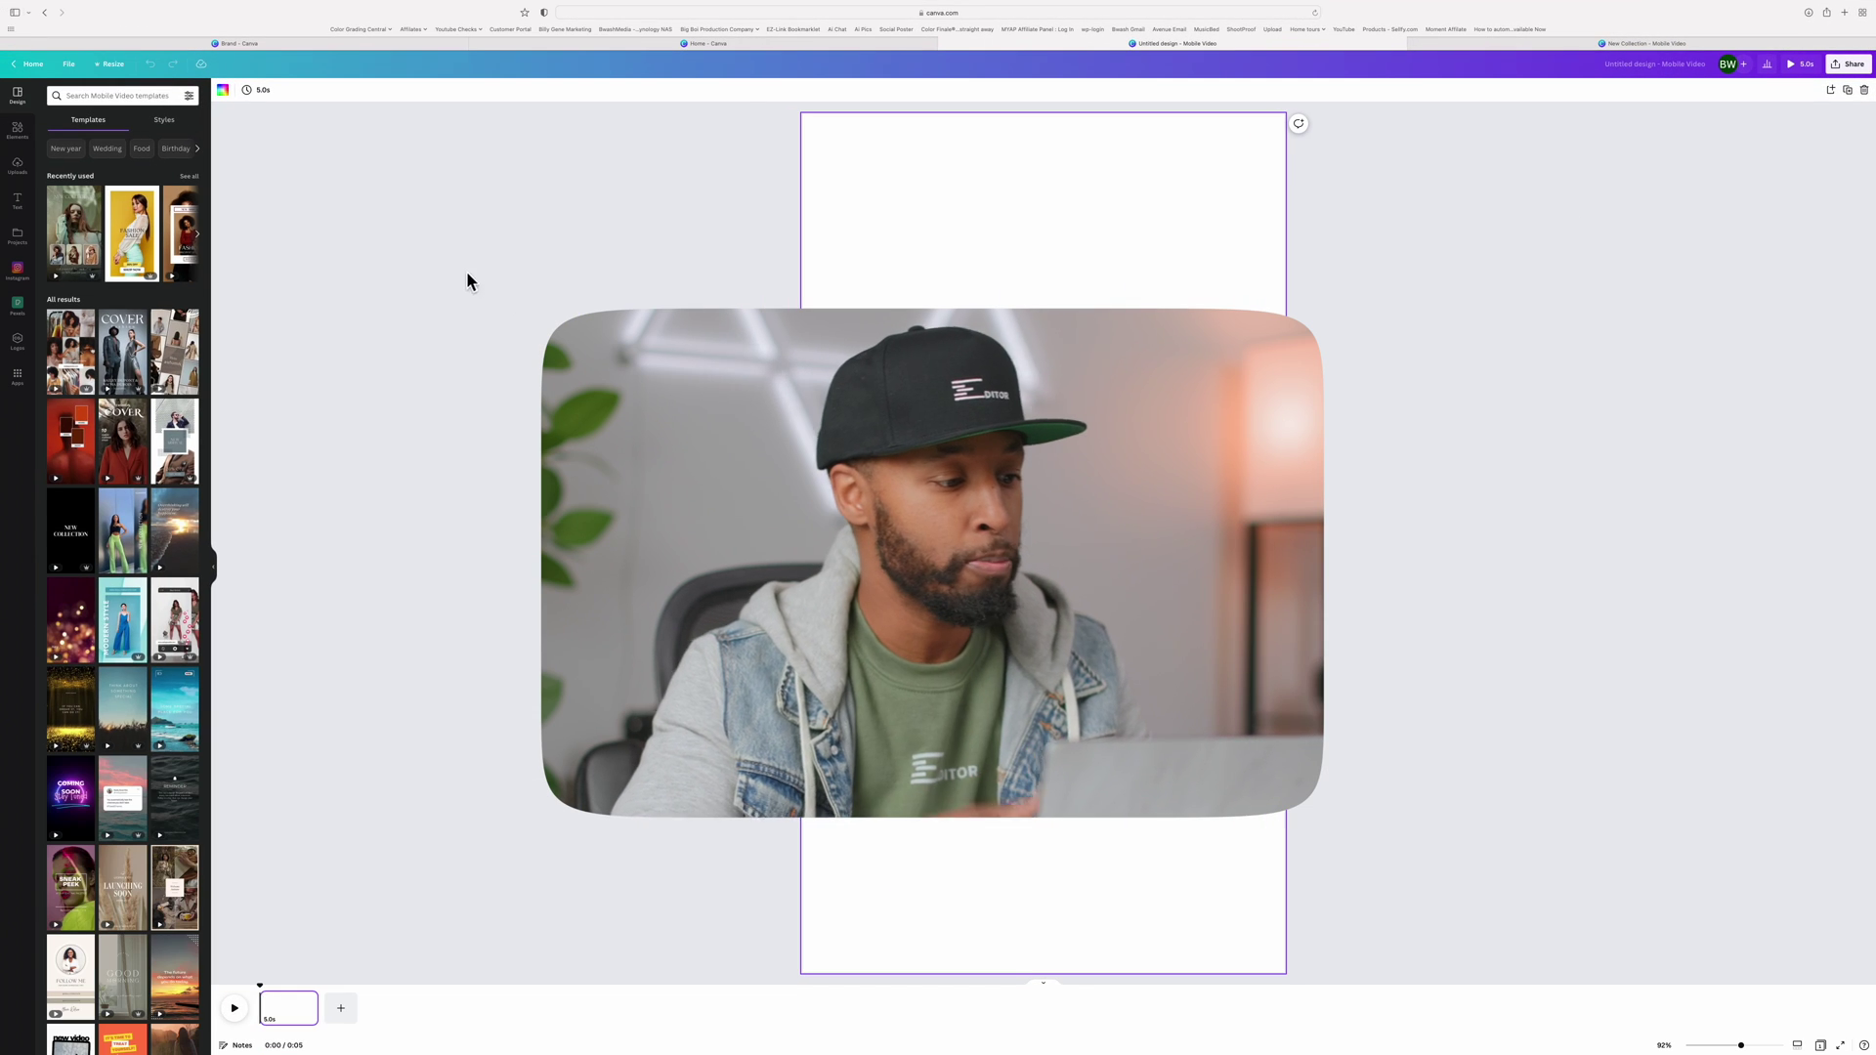
{"action": "left_click", "coordinate": [118, 94]}
{"action": "type", "text": "clothes"}
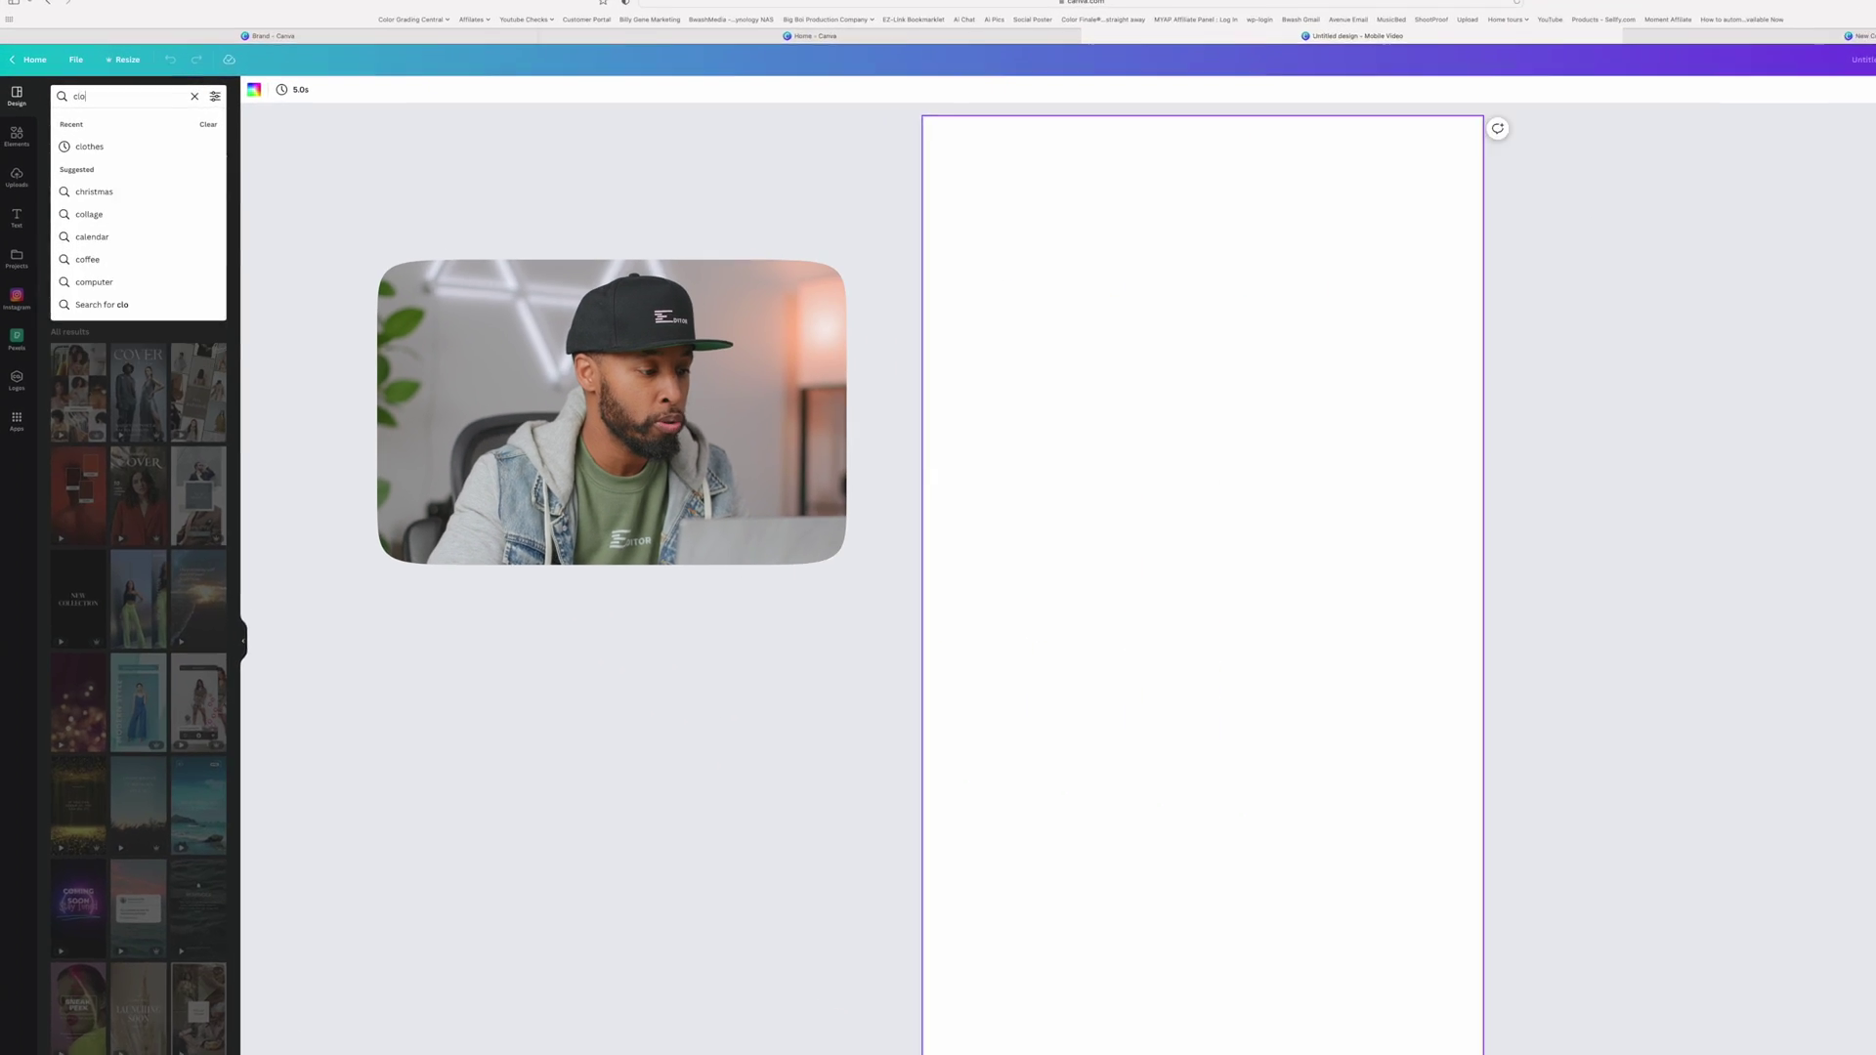
{"action": "key", "text": "Return"}
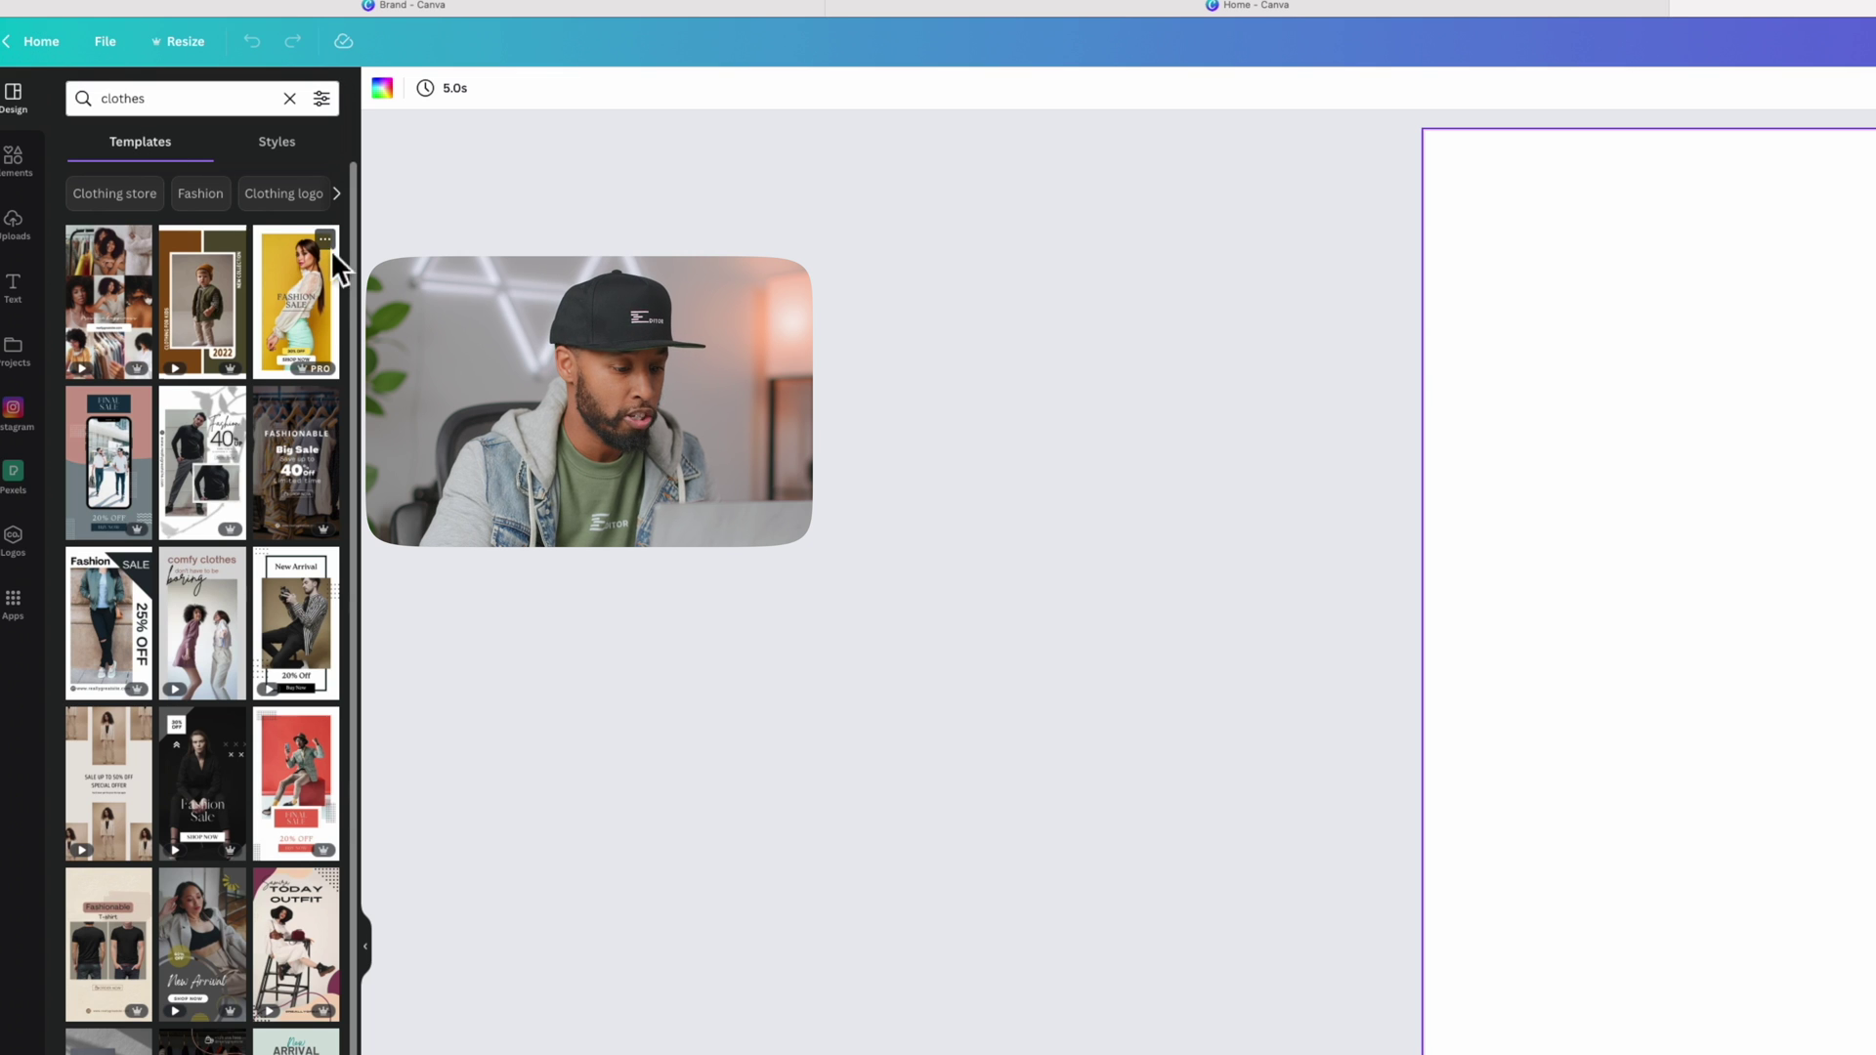
Apply the yellow "Fashion Sale" template to the blank page and preview its animation.
{"action": "left_click", "coordinate": [322, 285]}
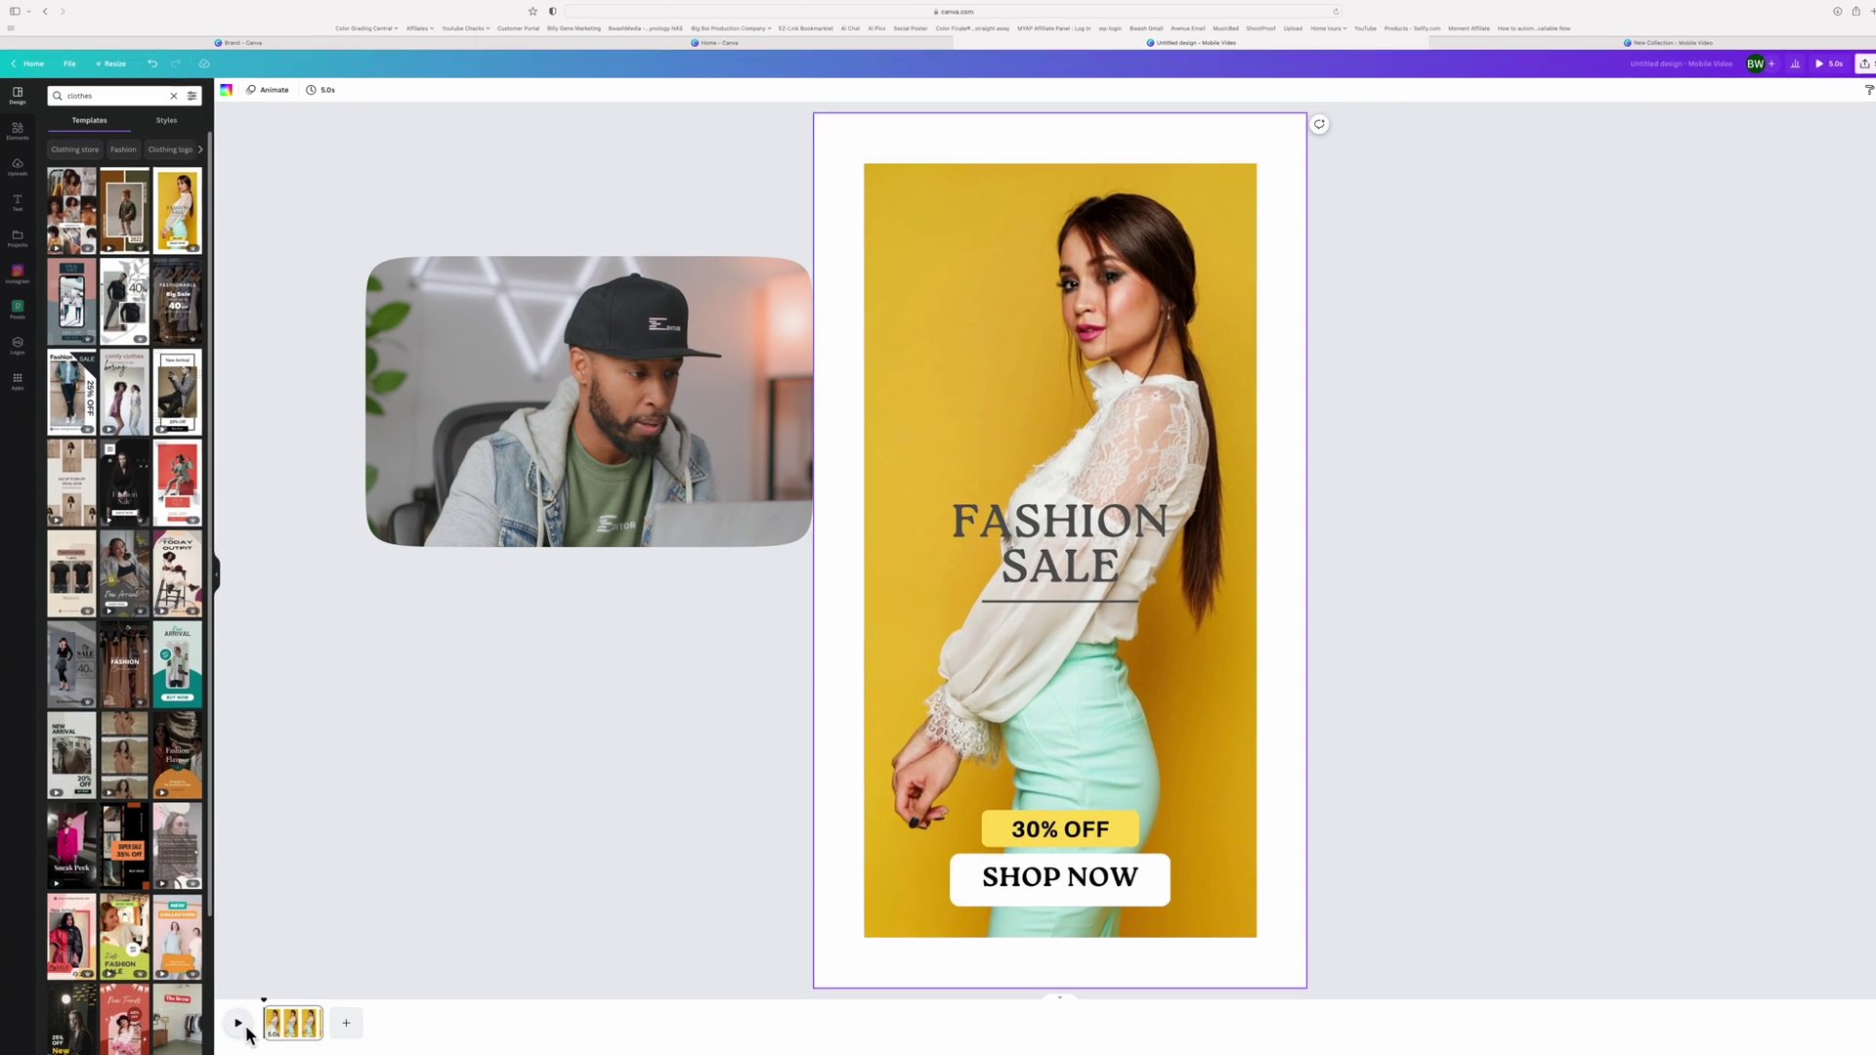
{"action": "left_click", "coordinate": [236, 1011]}
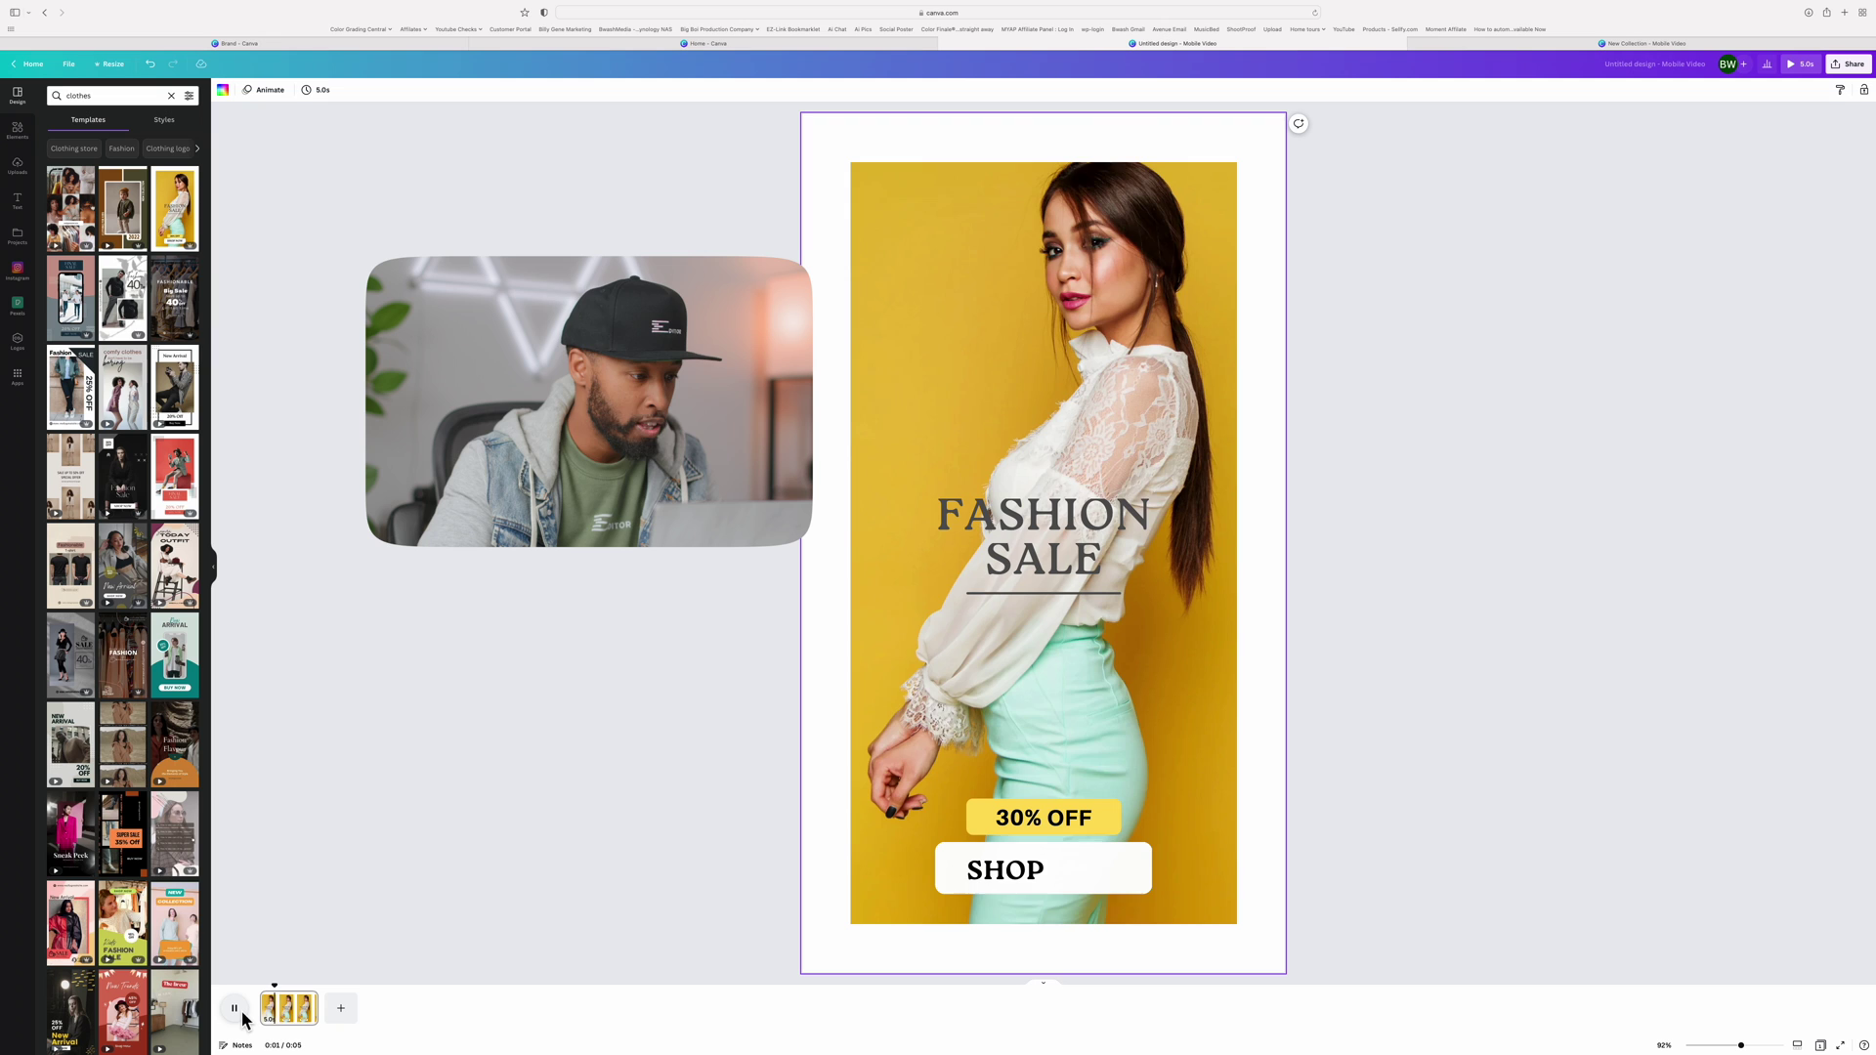
{"action": "left_click", "coordinate": [236, 1008]}
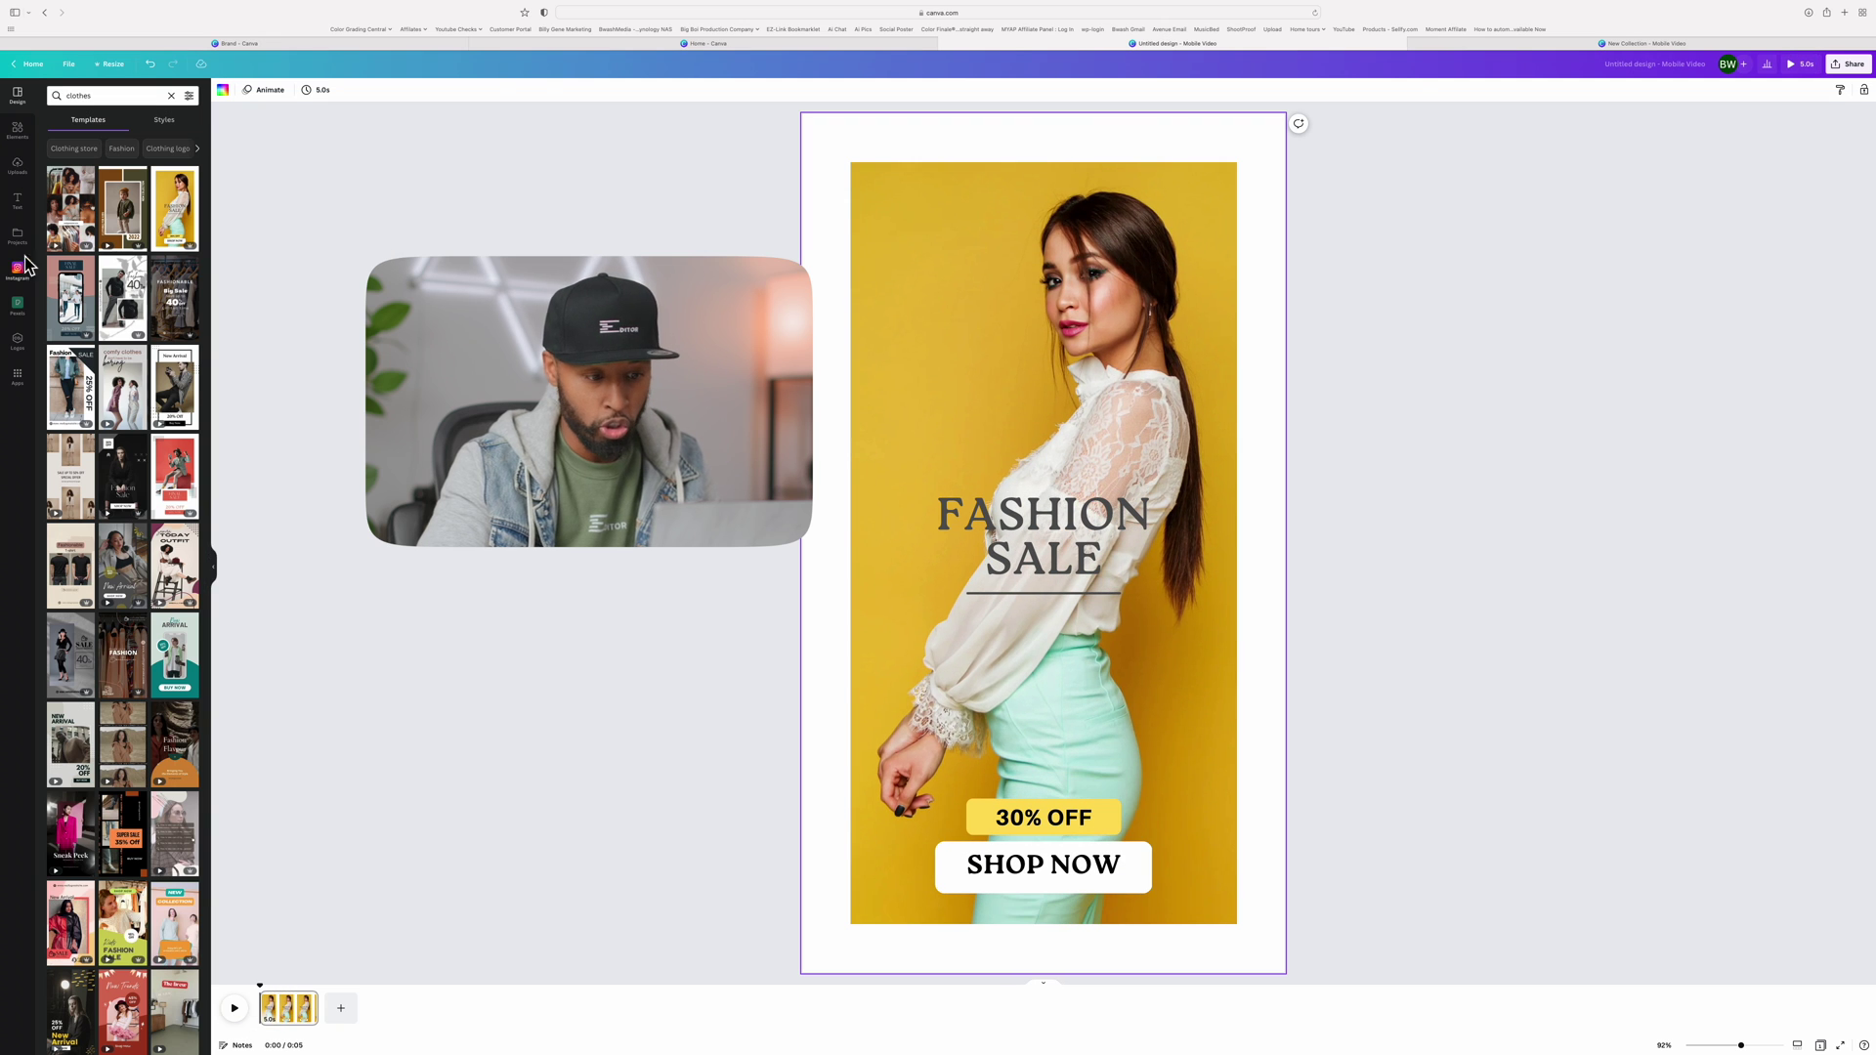
Replace the template's model photo with the uploaded black cap photo and clear the "FASHION SALE" heading off it.
{"action": "left_click", "coordinate": [20, 168]}
{"action": "left_click_drag", "start_coordinate": [174, 288], "coordinate": [1026, 383]}
{"action": "left_click_drag", "start_coordinate": [1058, 504], "coordinate": [1053, 407]}
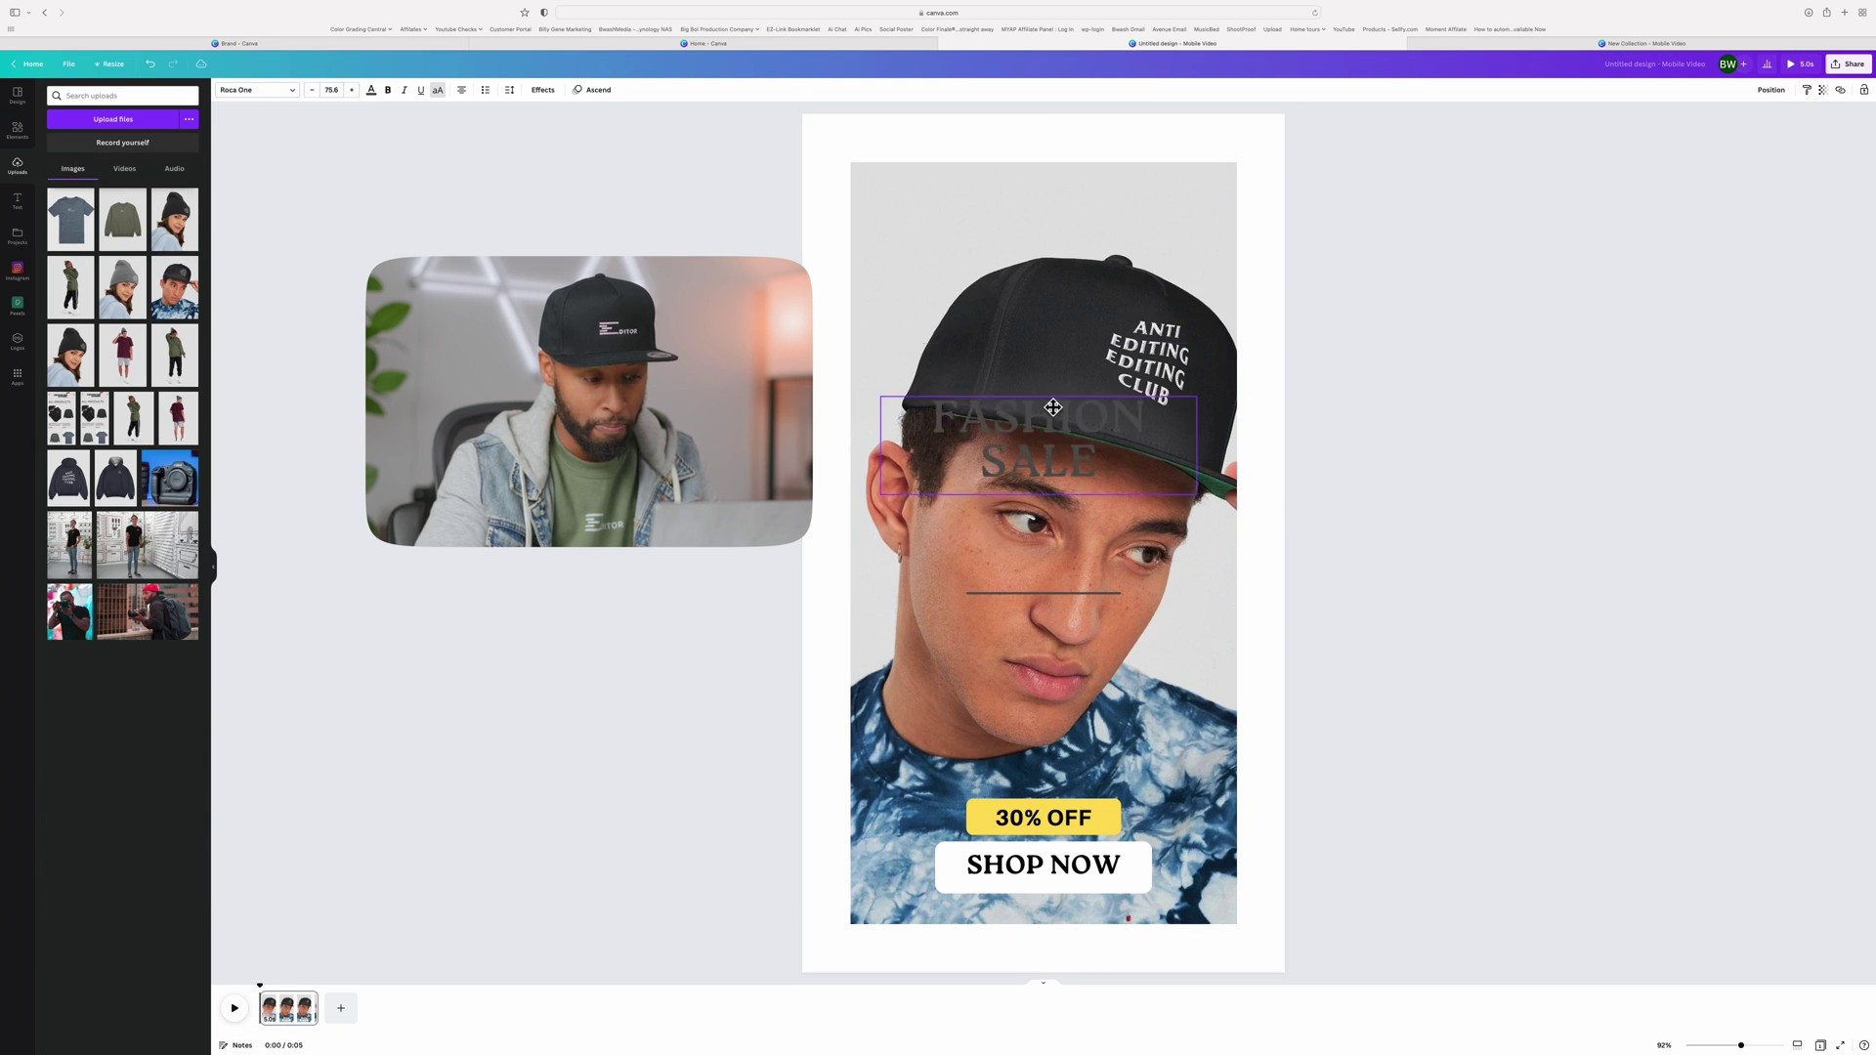
{"action": "left_click", "coordinate": [1043, 185]}
{"action": "left_click_drag", "start_coordinate": [1053, 612], "coordinate": [1053, 628]}
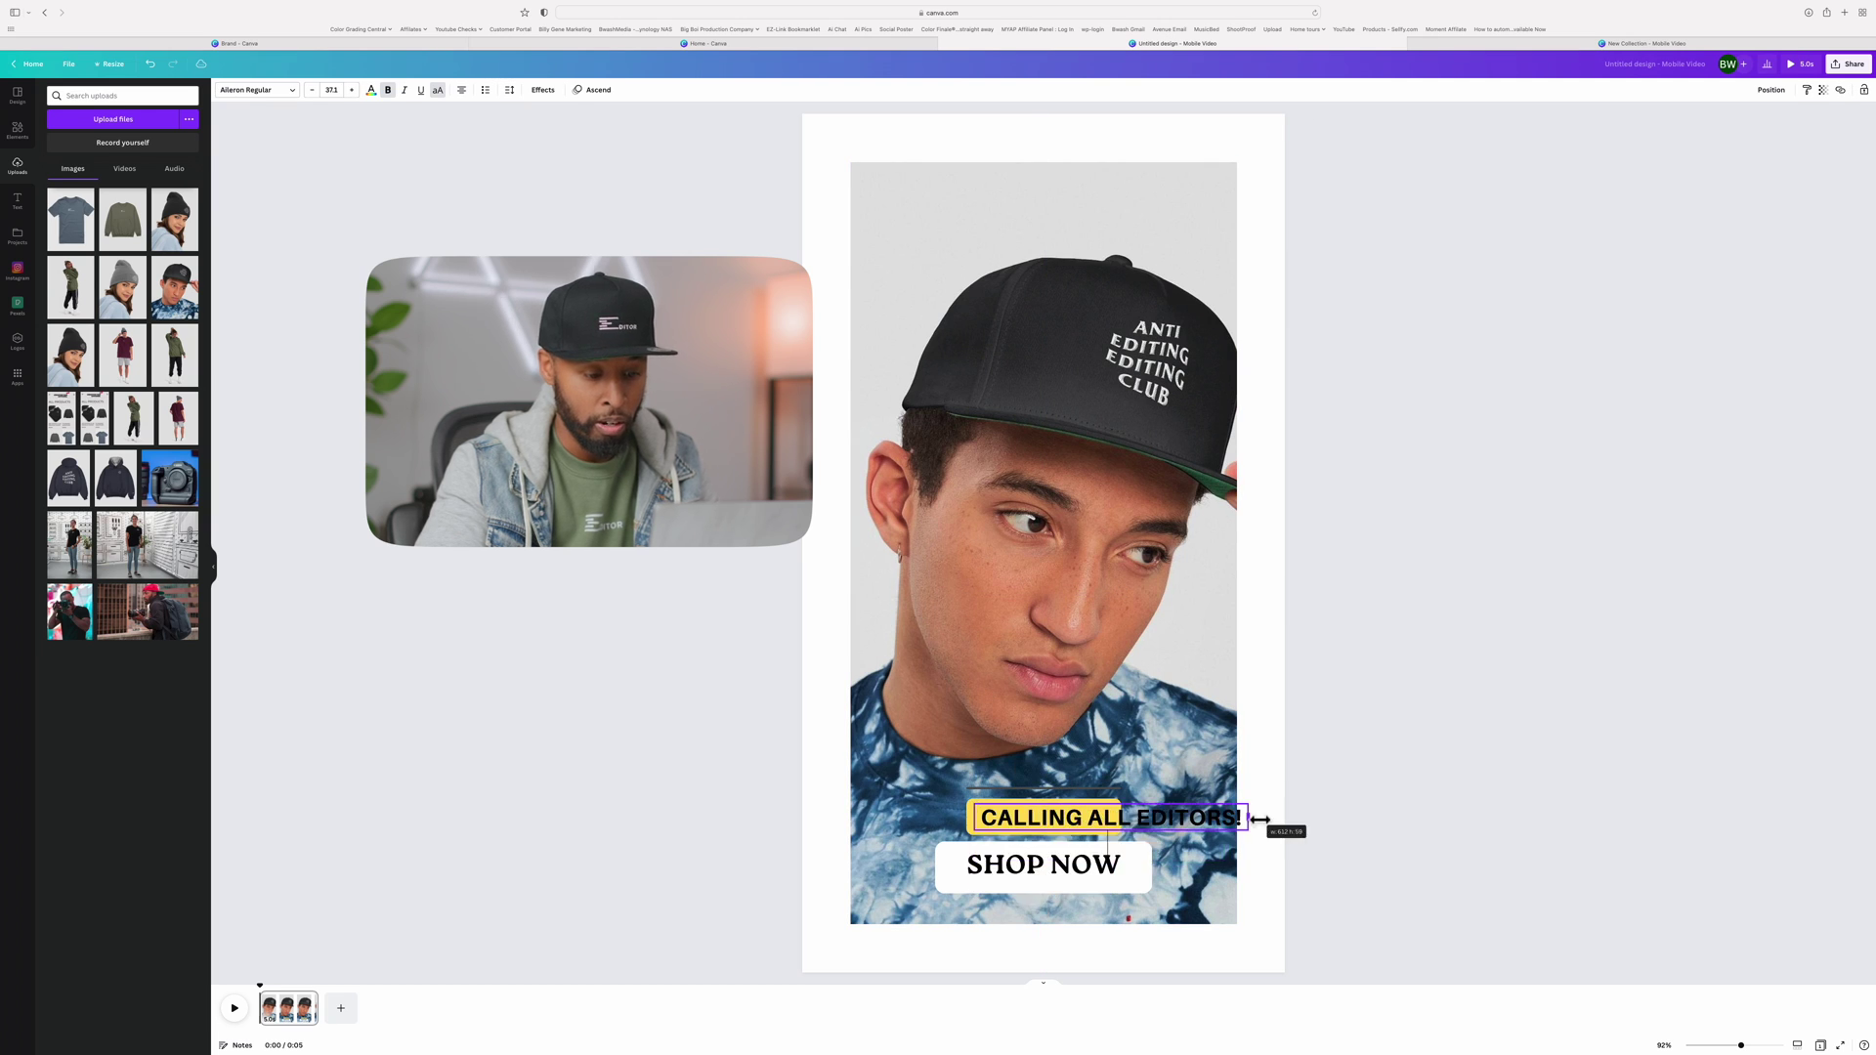
Set the "CALLING ALL EDITORS!" text in Gotham Black and widen the yellow label behind it to fit.
{"action": "left_click", "coordinate": [256, 89]}
{"action": "left_click", "coordinate": [74, 303]}
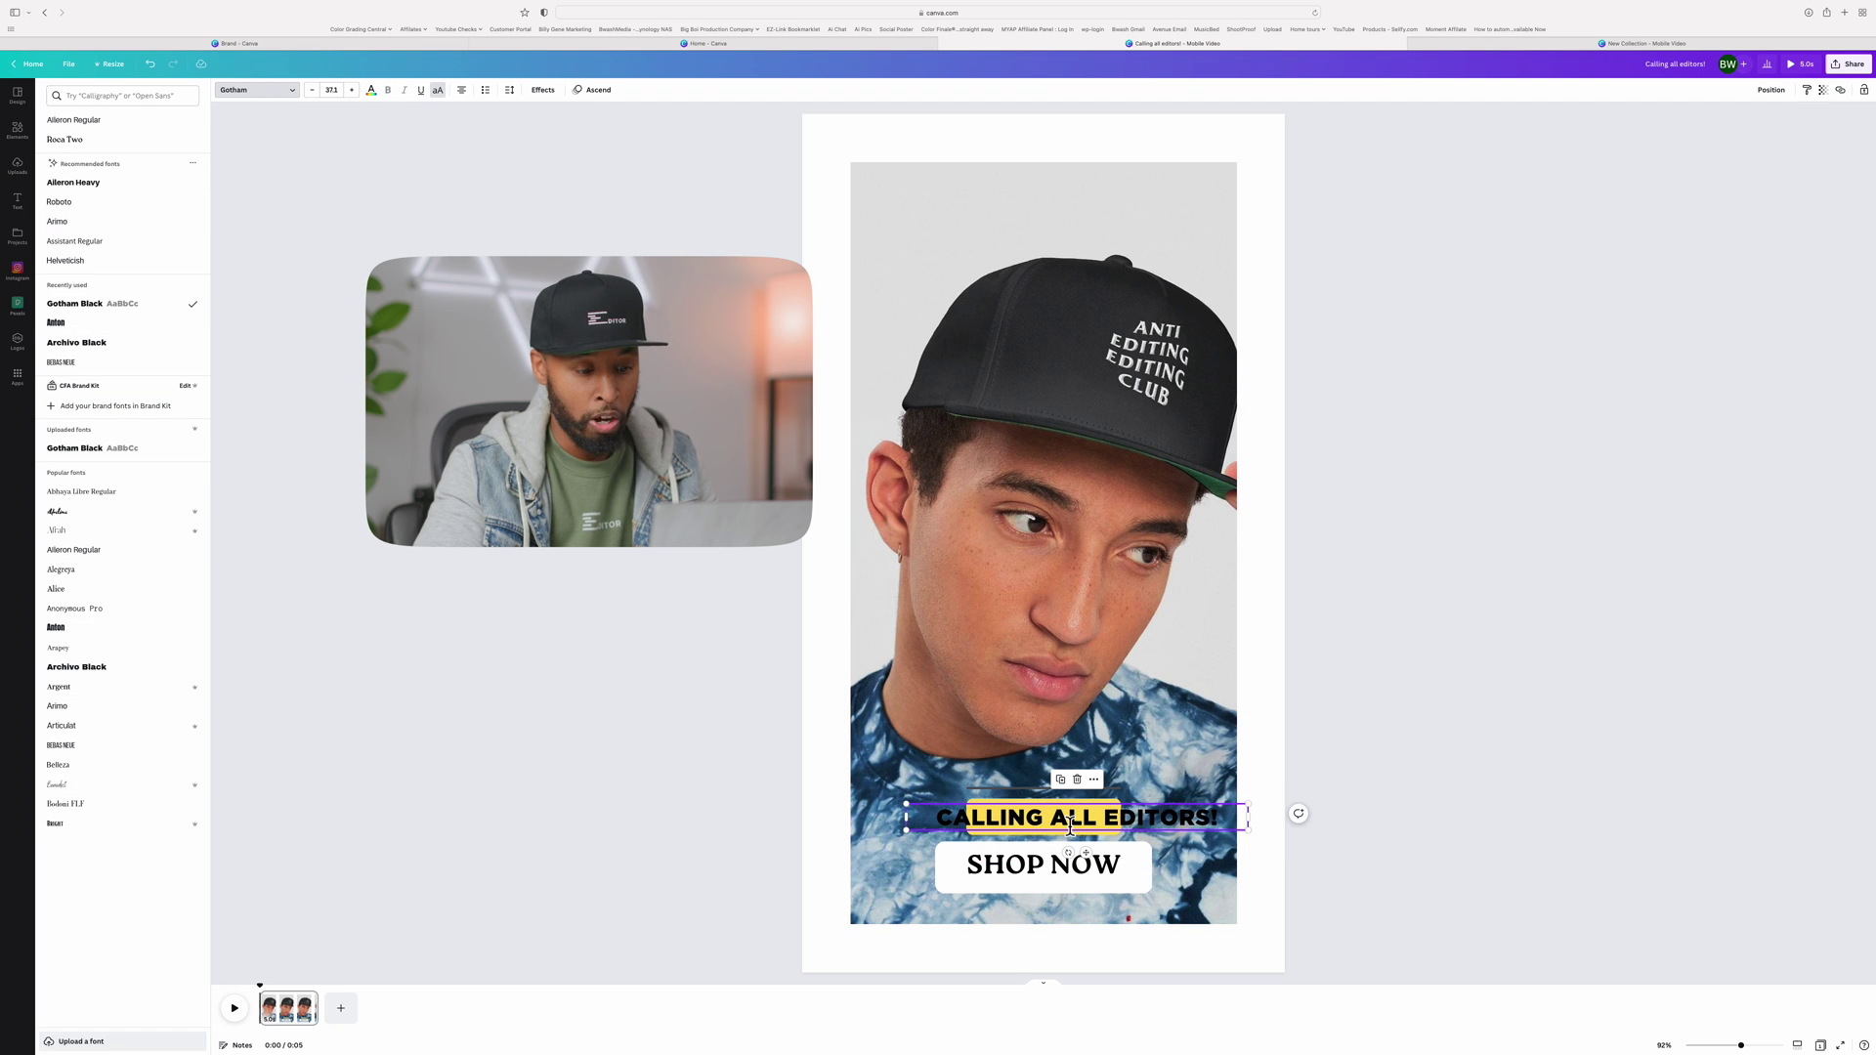
{"action": "mouse_move", "coordinate": [1149, 821]}
{"action": "left_mouse_down"}
{"action": "mouse_move", "coordinate": [1109, 824]}
{"action": "mouse_move", "coordinate": [1176, 824]}
{"action": "left_mouse_up"}
{"action": "left_click", "coordinate": [1114, 826]}
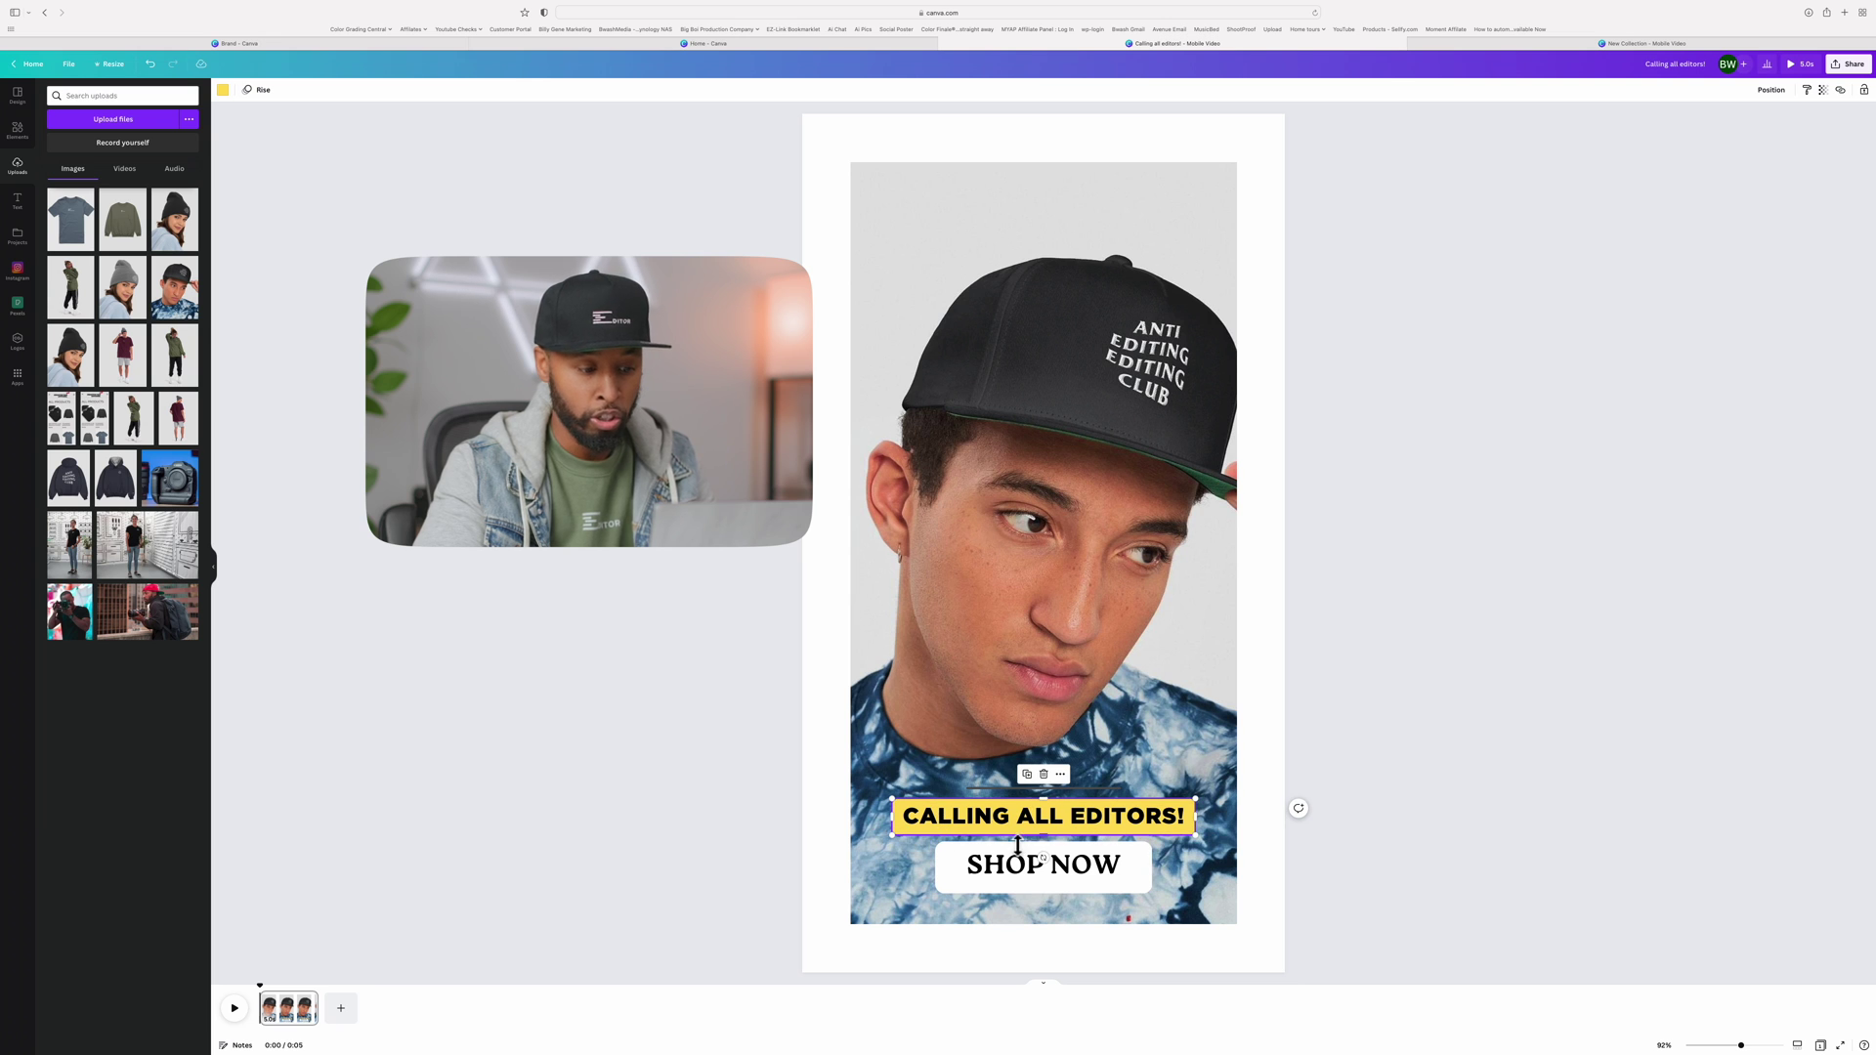
Recolour the yellow label with the red from the brand kit's colour palette.
{"action": "left_click", "coordinate": [224, 91]}
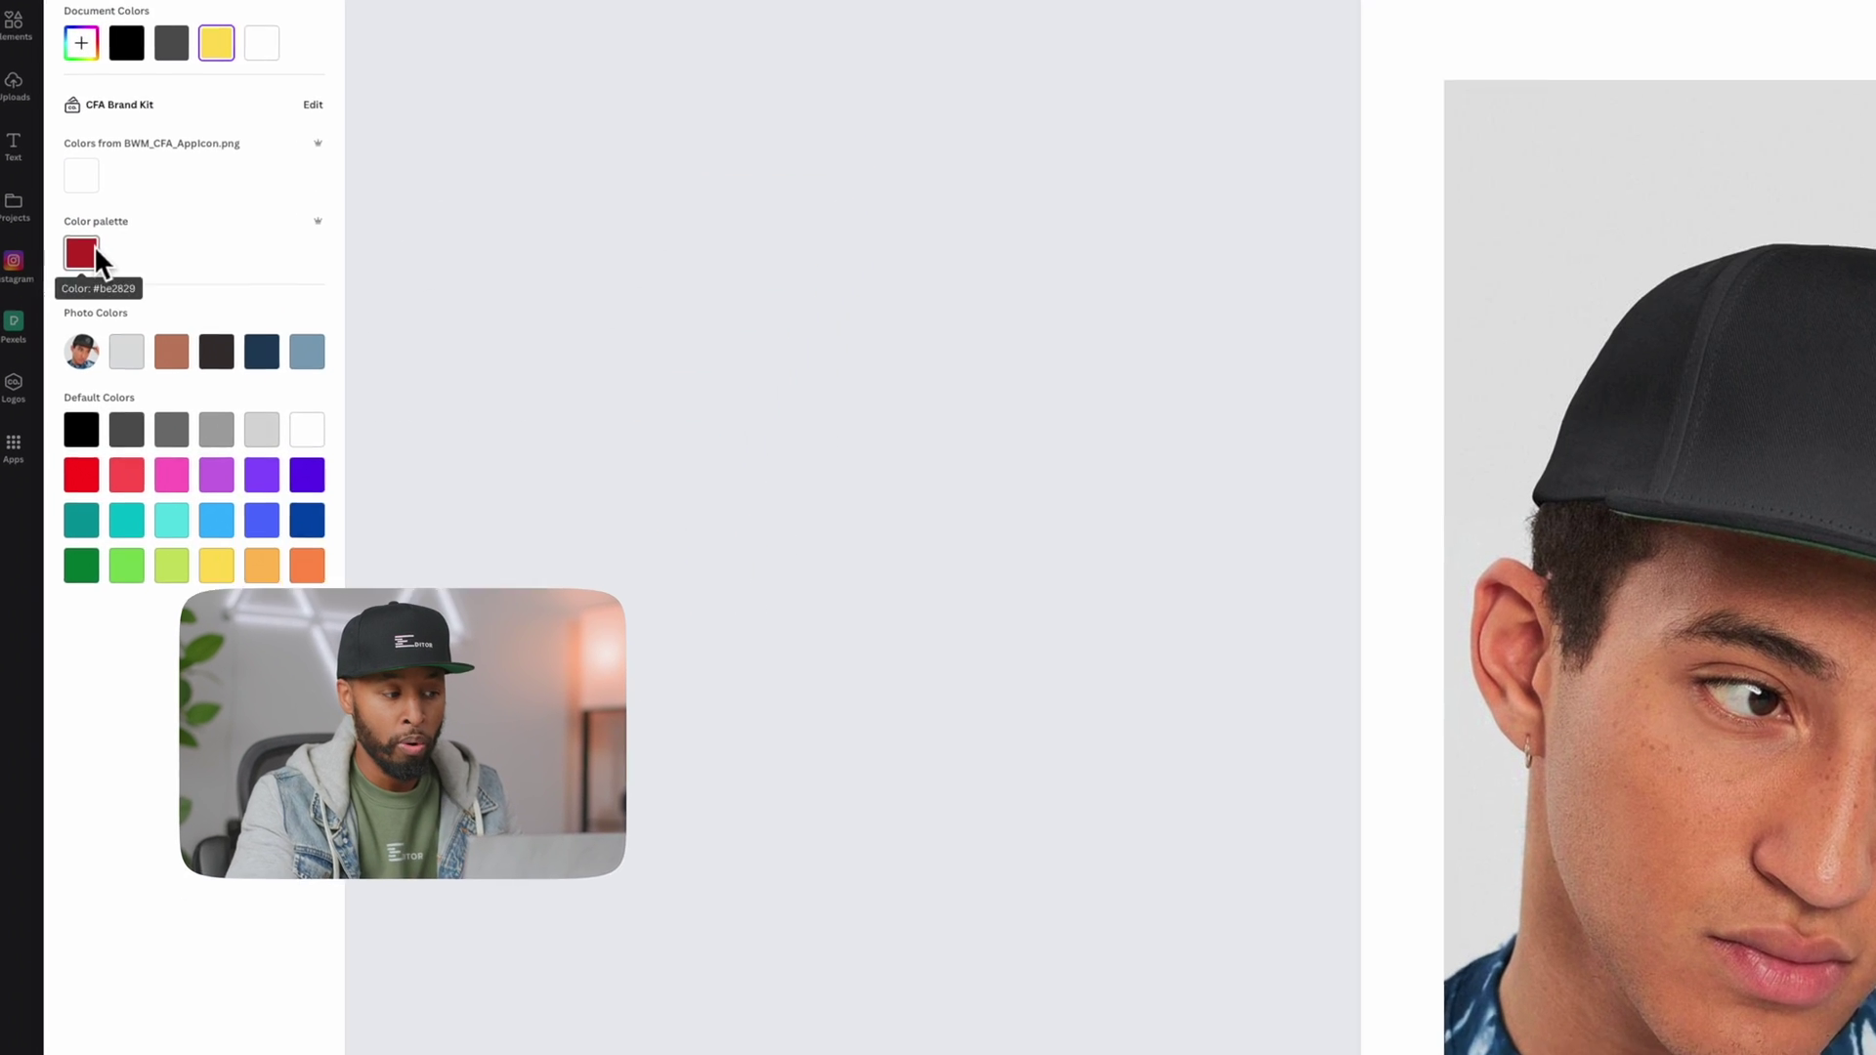
{"action": "left_click", "coordinate": [94, 254]}
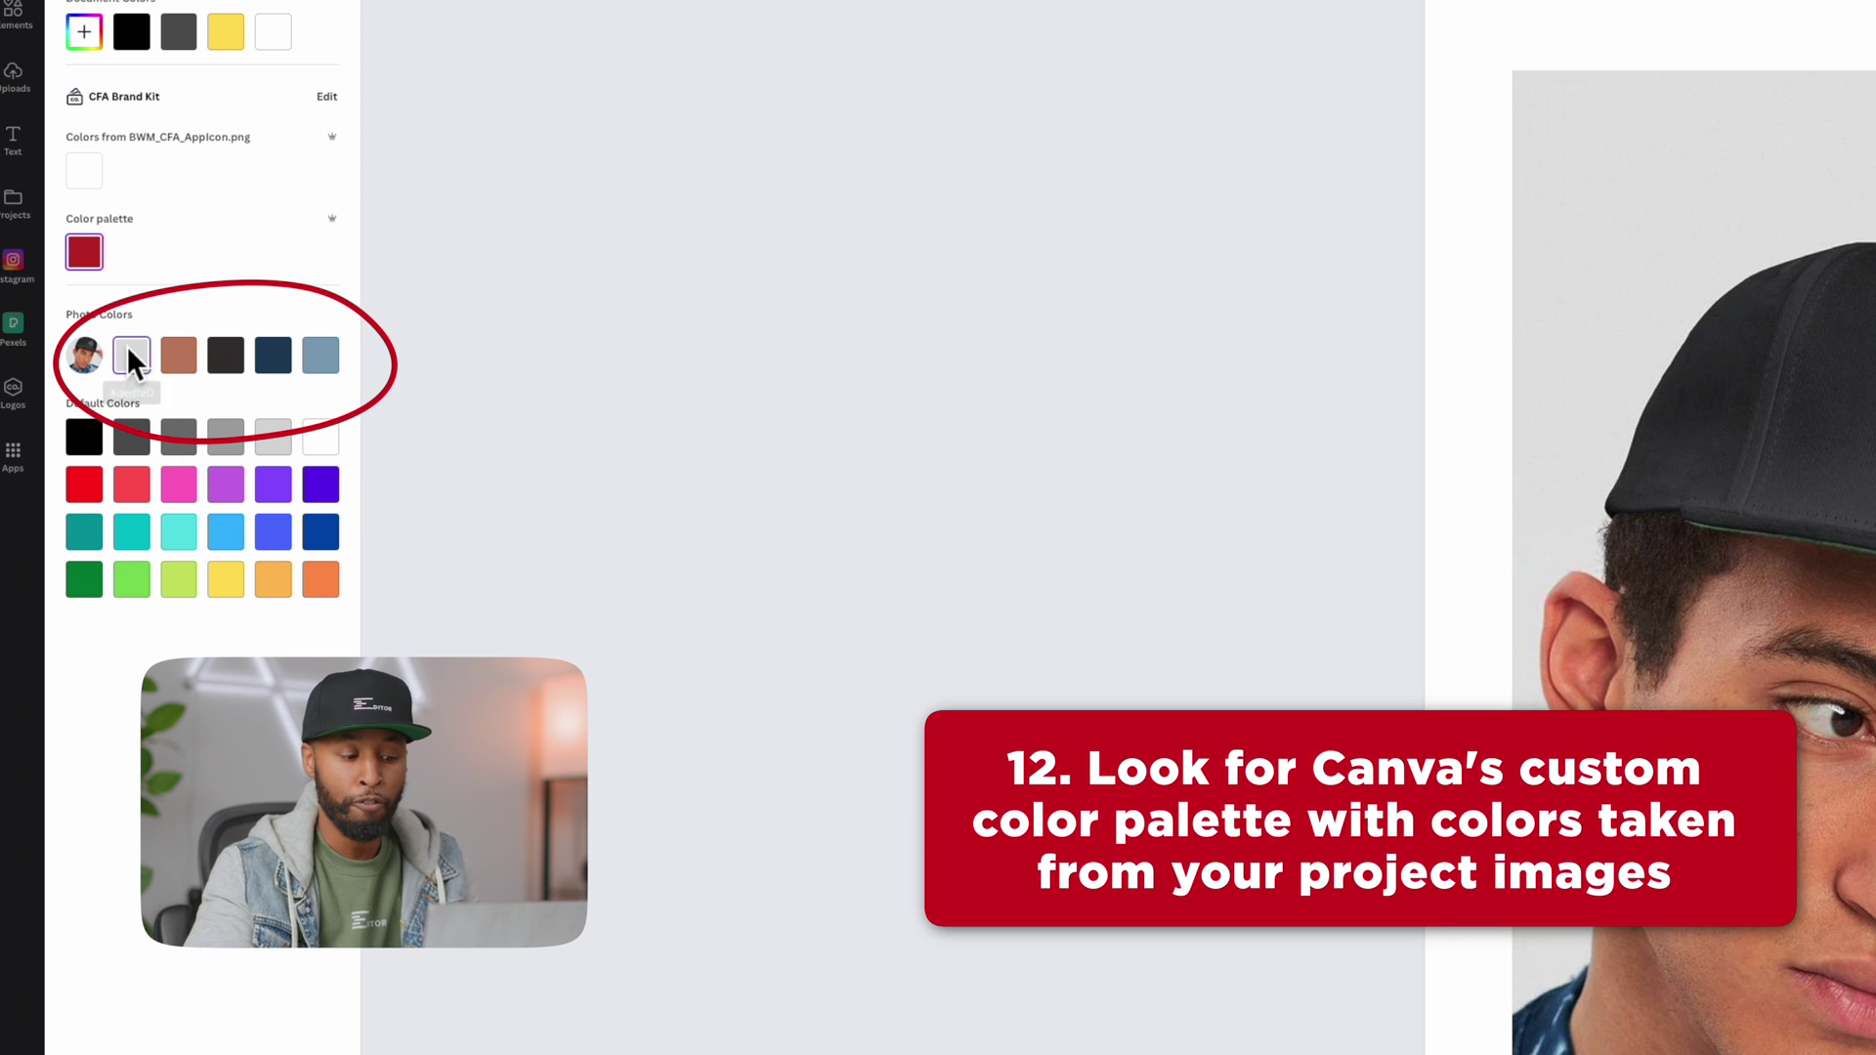
Try the photo colours on the "CALLING ALL EDITORS!" label and settle on the light grey taken from the cap photo.
{"action": "left_click", "coordinate": [128, 347]}
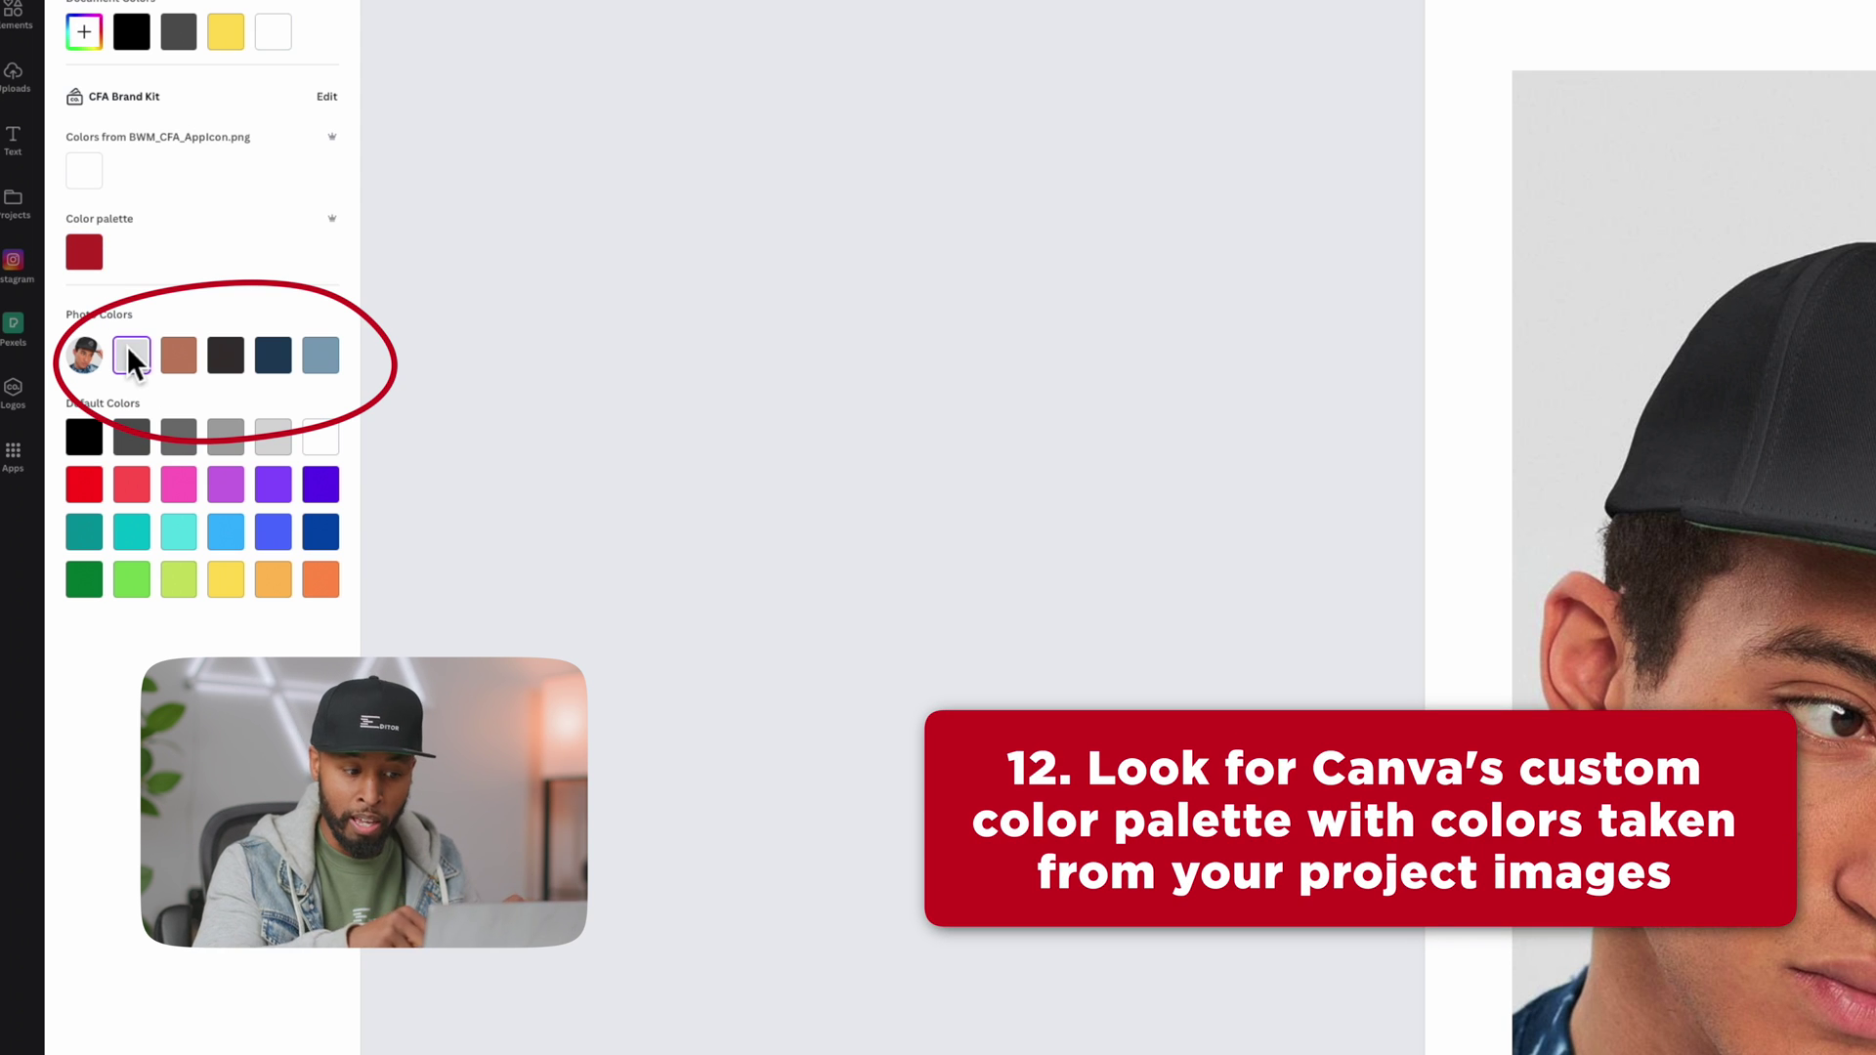
{"action": "left_click", "coordinate": [274, 359]}
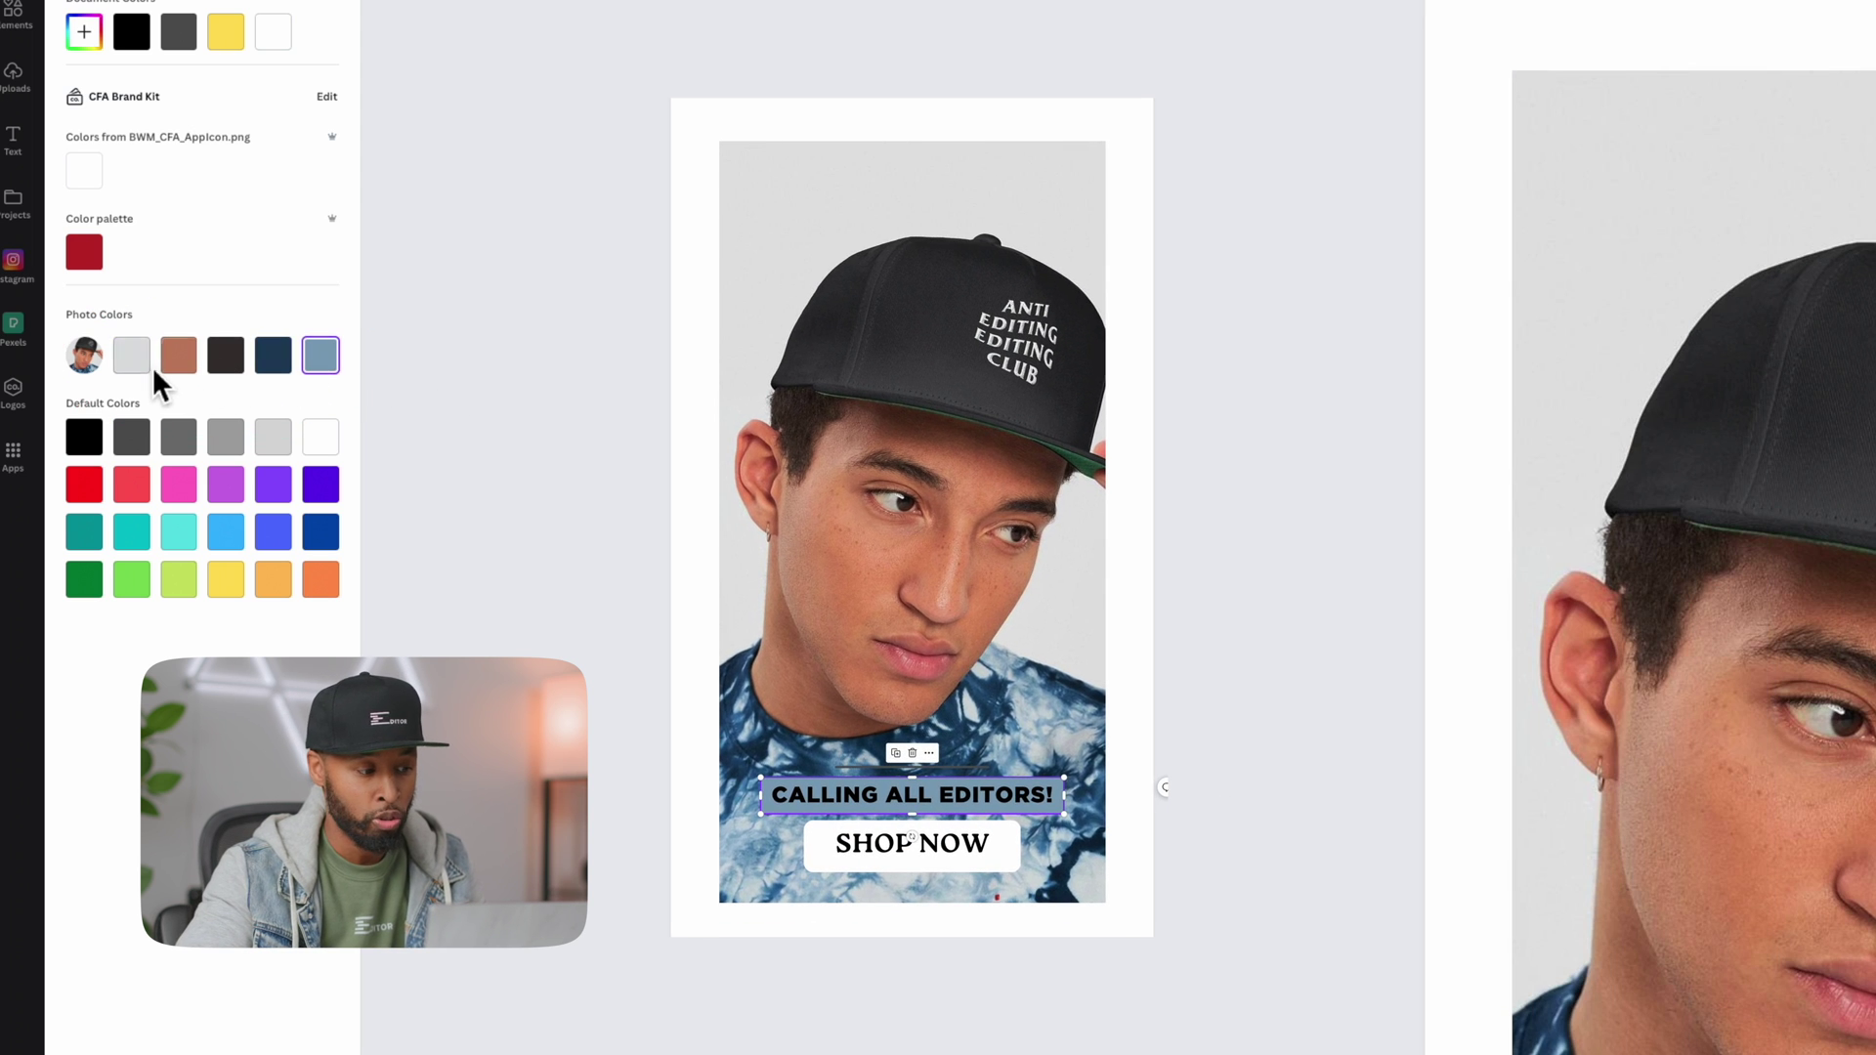
{"action": "left_click", "coordinate": [147, 362]}
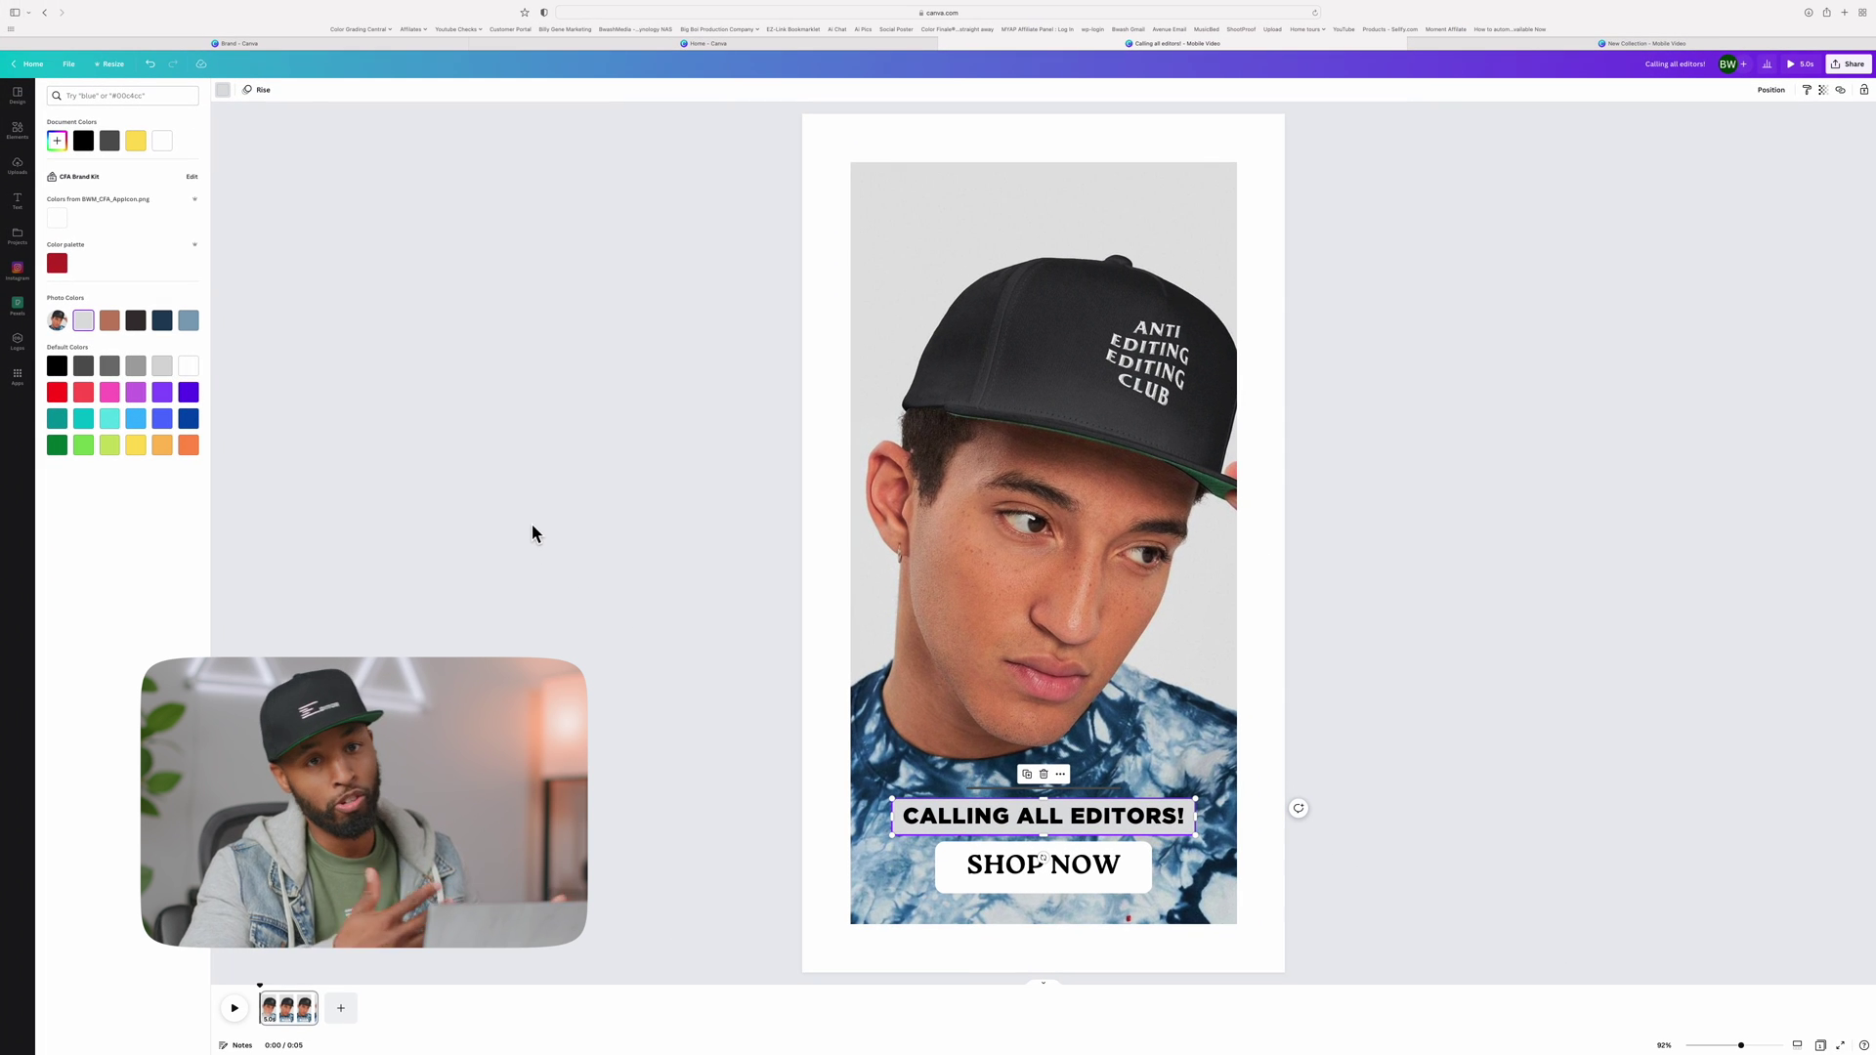
Delete the "SHOP NOW" button and move the "CALLING ALL EDITORS!" label down into its place, with its text in brand red.
{"action": "left_click", "coordinate": [1131, 877]}
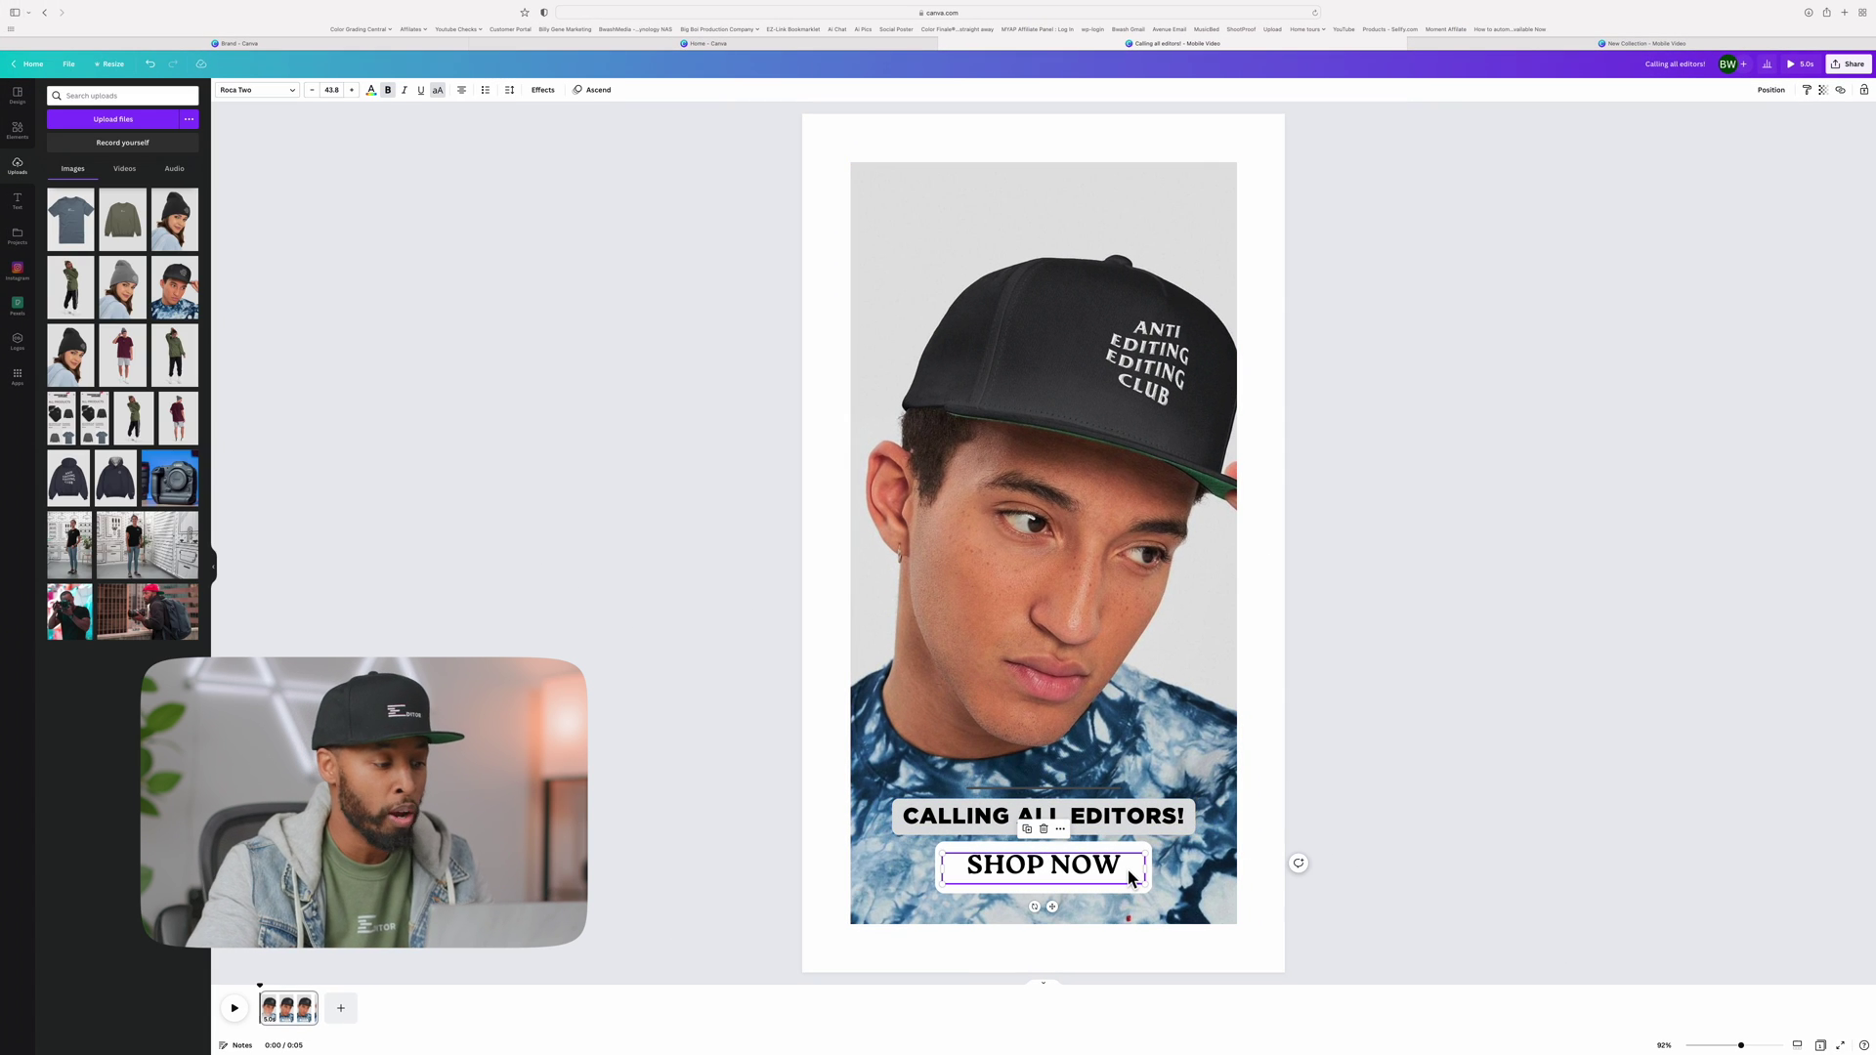
{"action": "key", "text": "Delete"}
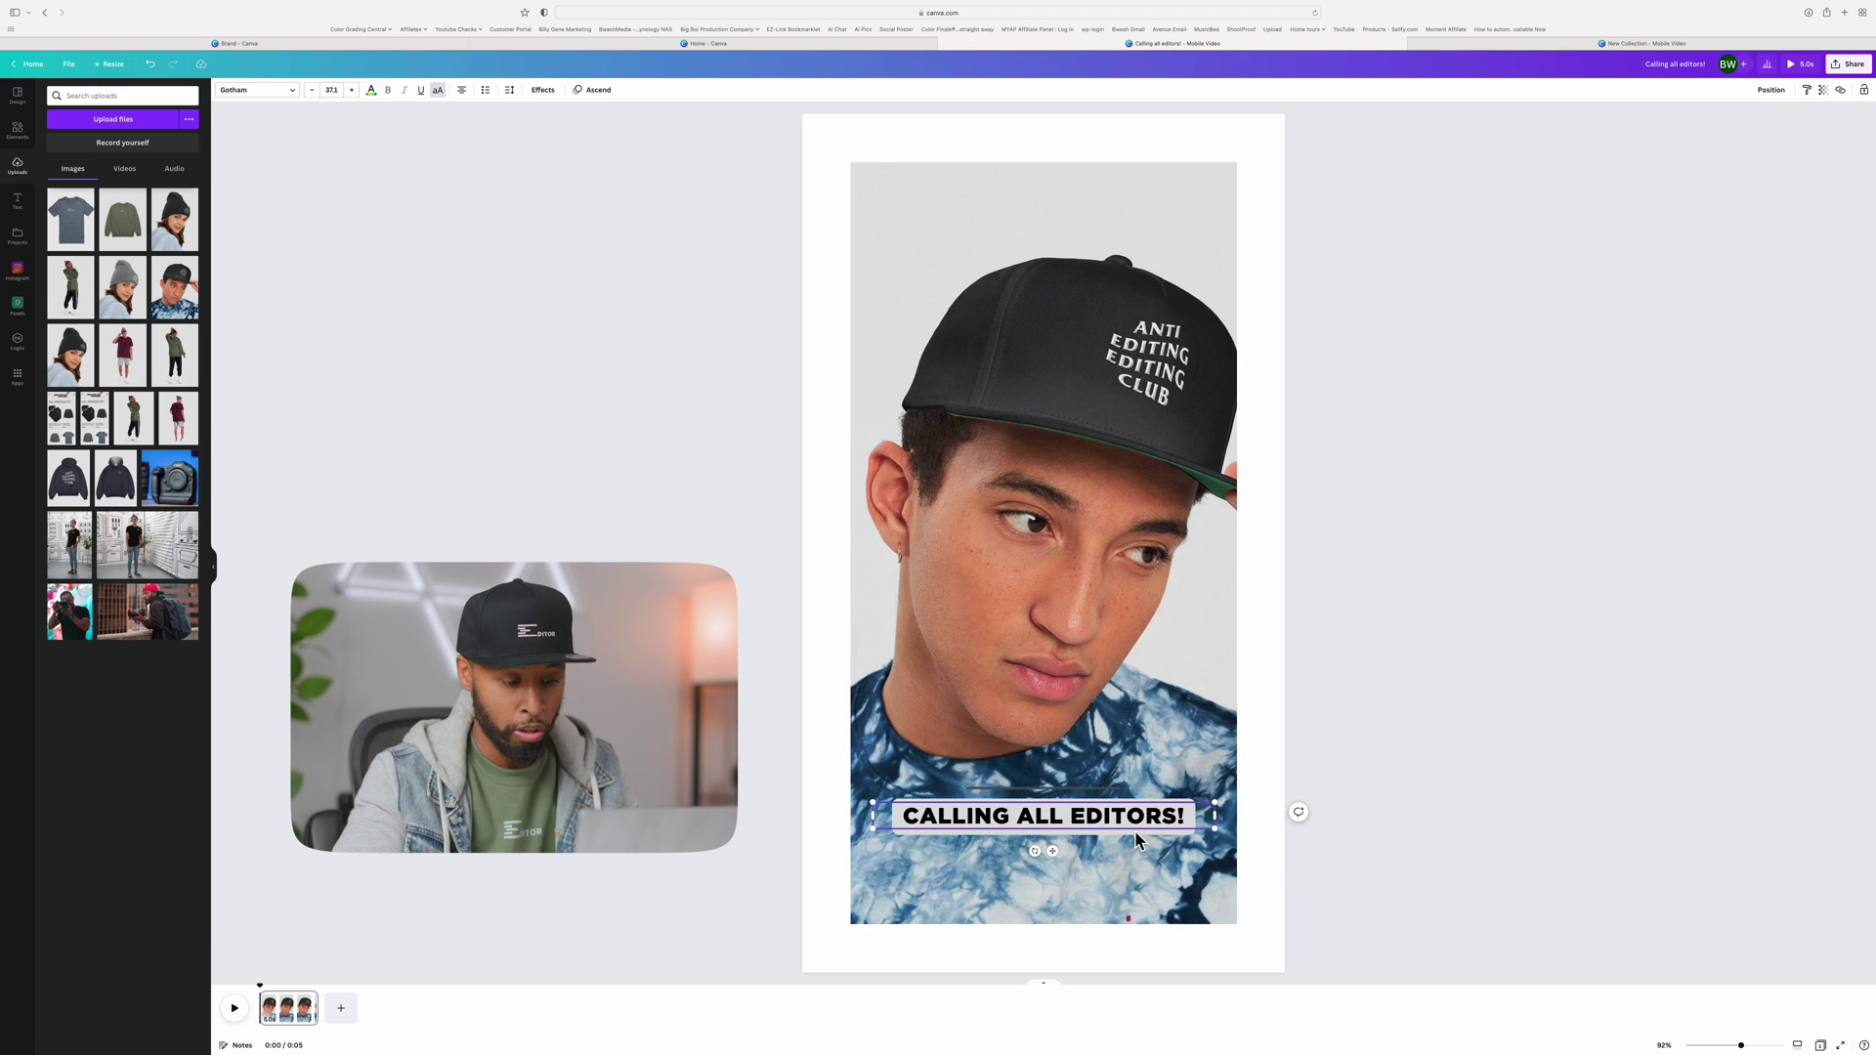
{"action": "left_click_drag", "start_coordinate": [1164, 819], "coordinate": [1164, 859]}
{"action": "left_click", "coordinate": [1299, 854]}
Search the elements for "border" and list all matching graphics.
{"action": "left_click", "coordinate": [17, 130]}
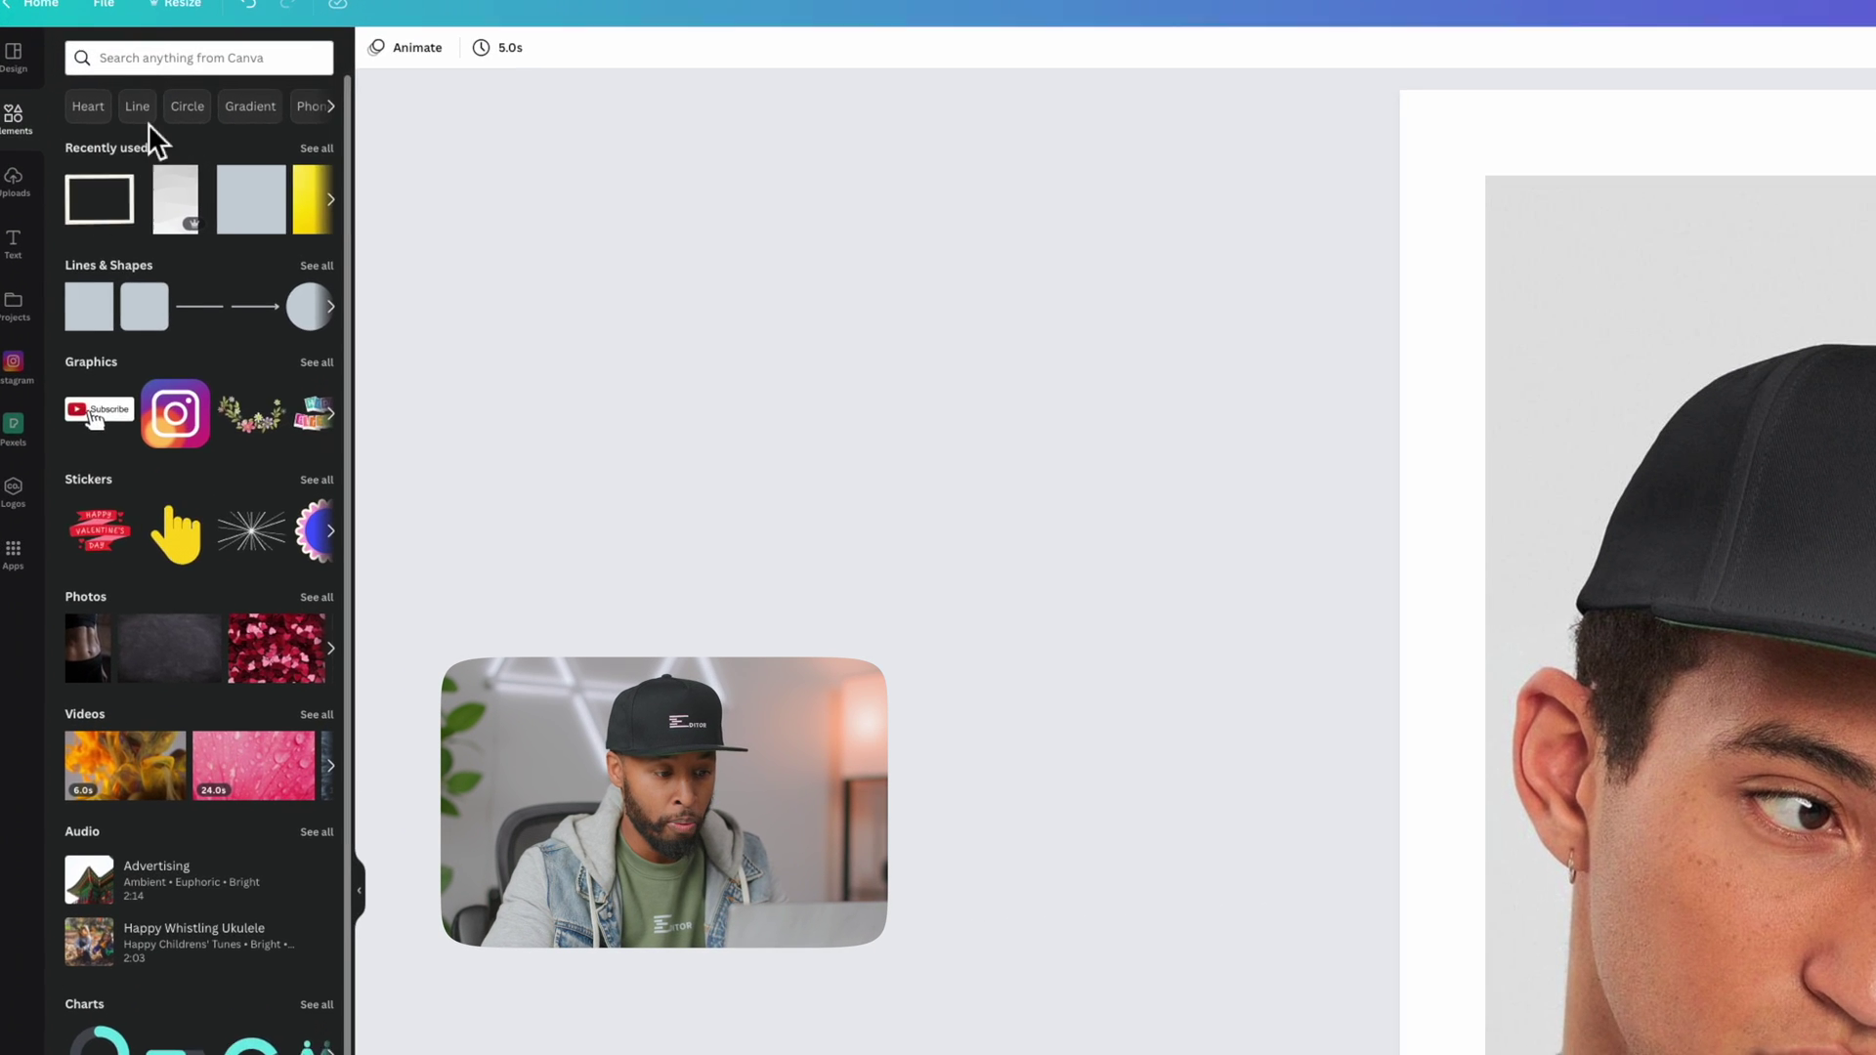
{"action": "left_click", "coordinate": [168, 57]}
{"action": "type", "text": "border"}
{"action": "key", "text": "Return"}
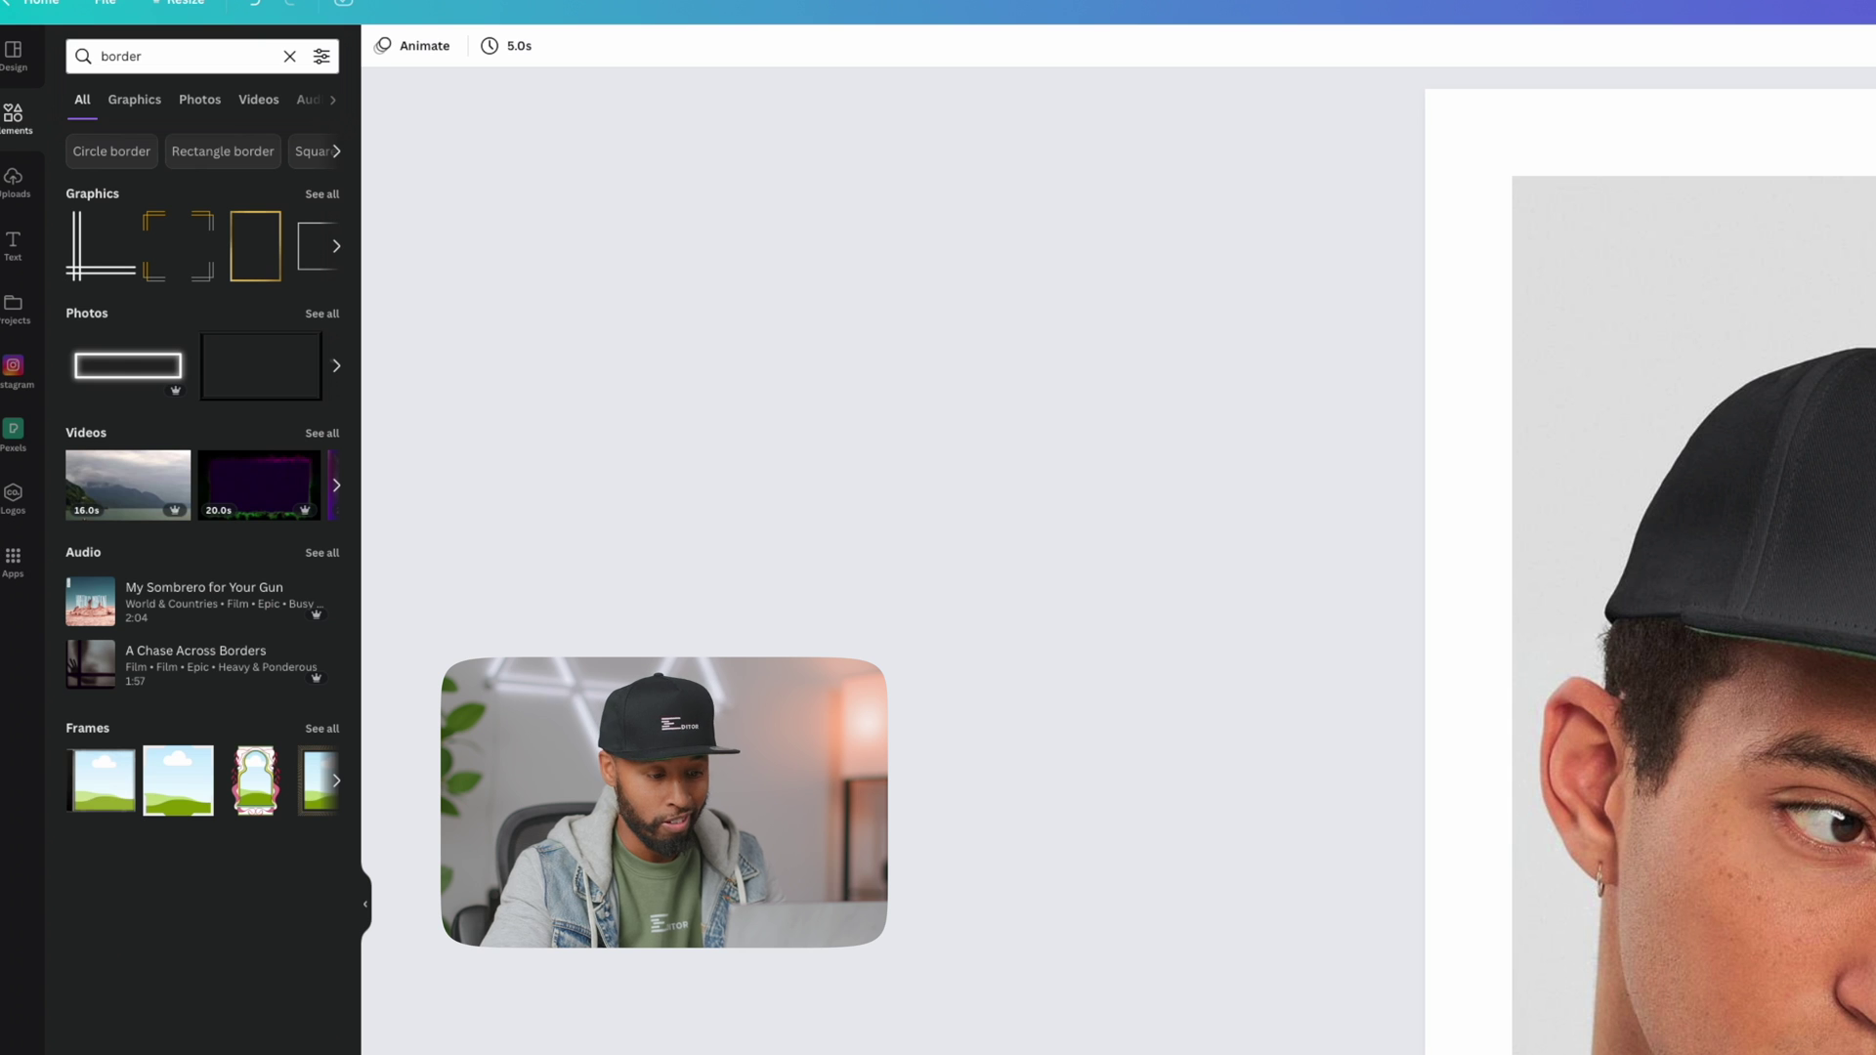
{"action": "left_click", "coordinate": [328, 194]}
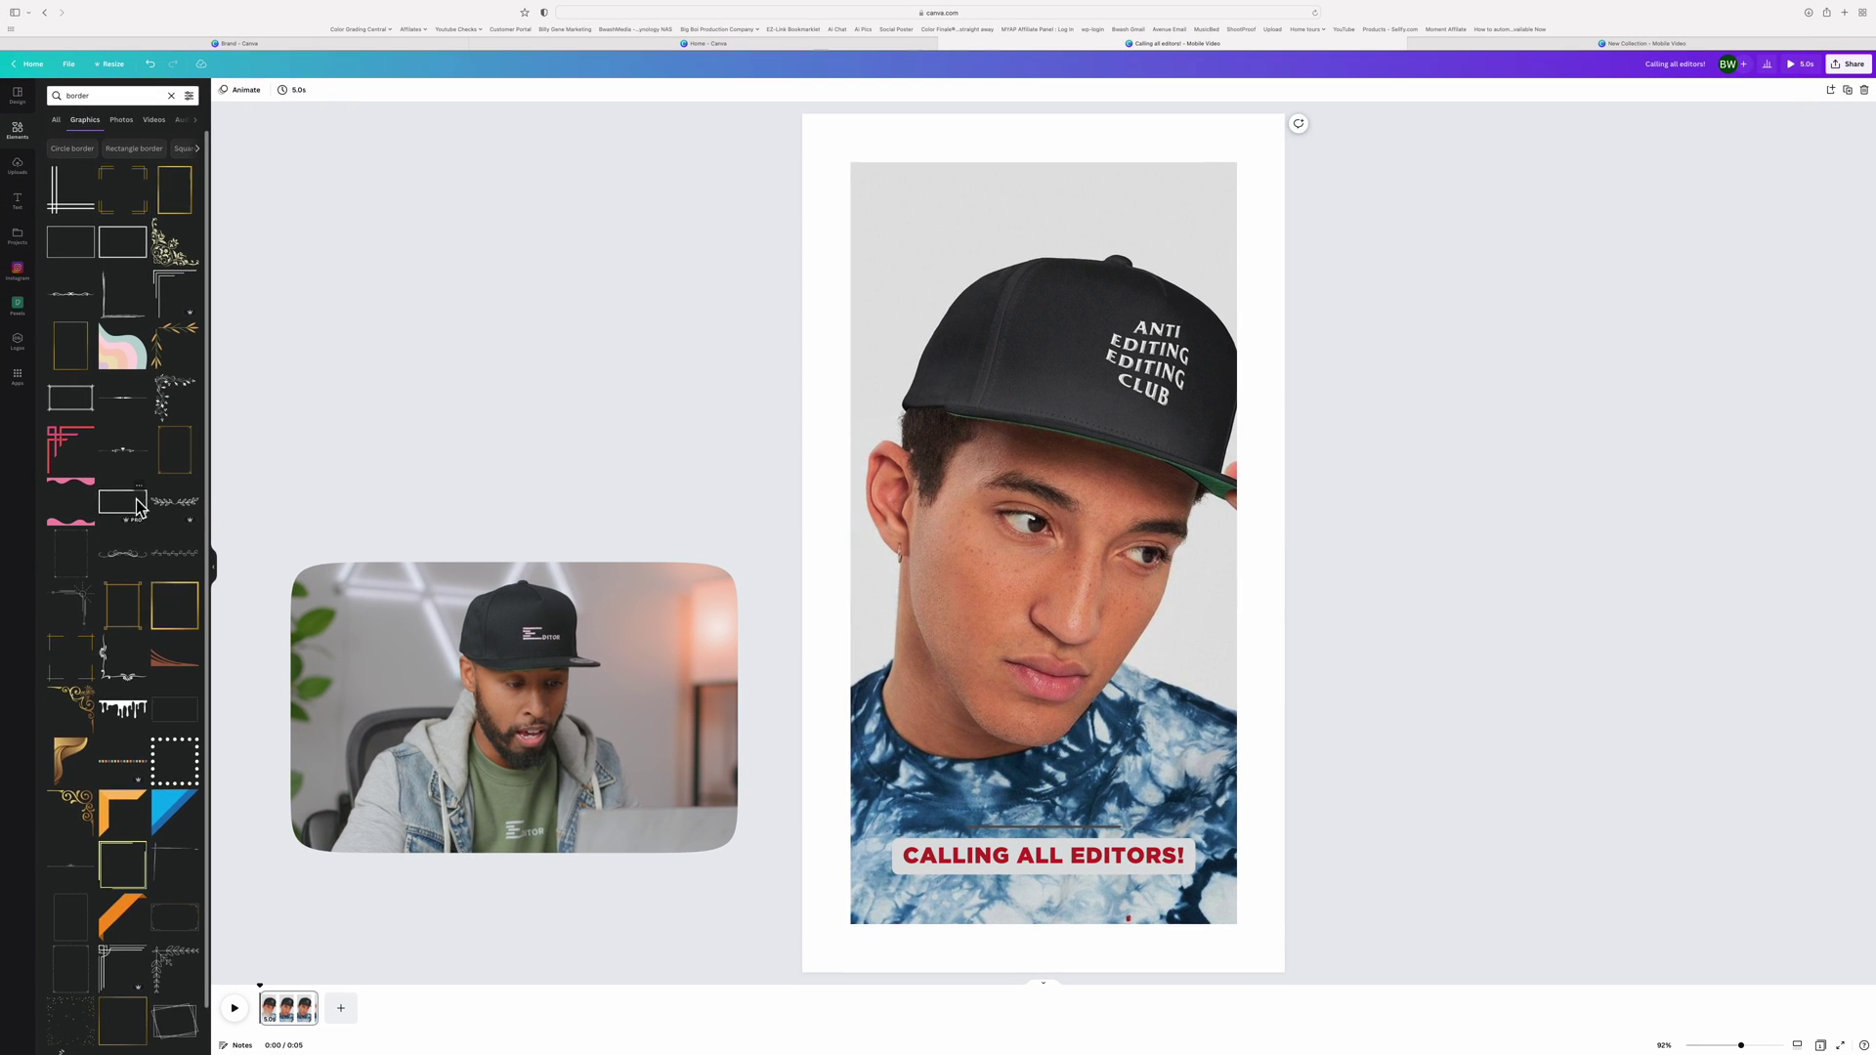
{"action": "left_click", "coordinate": [205, 790]}
{"action": "left_click_drag", "start_coordinate": [1029, 649], "coordinate": [958, 580]}
{"action": "left_click_drag", "start_coordinate": [1078, 484], "coordinate": [1253, 121]}
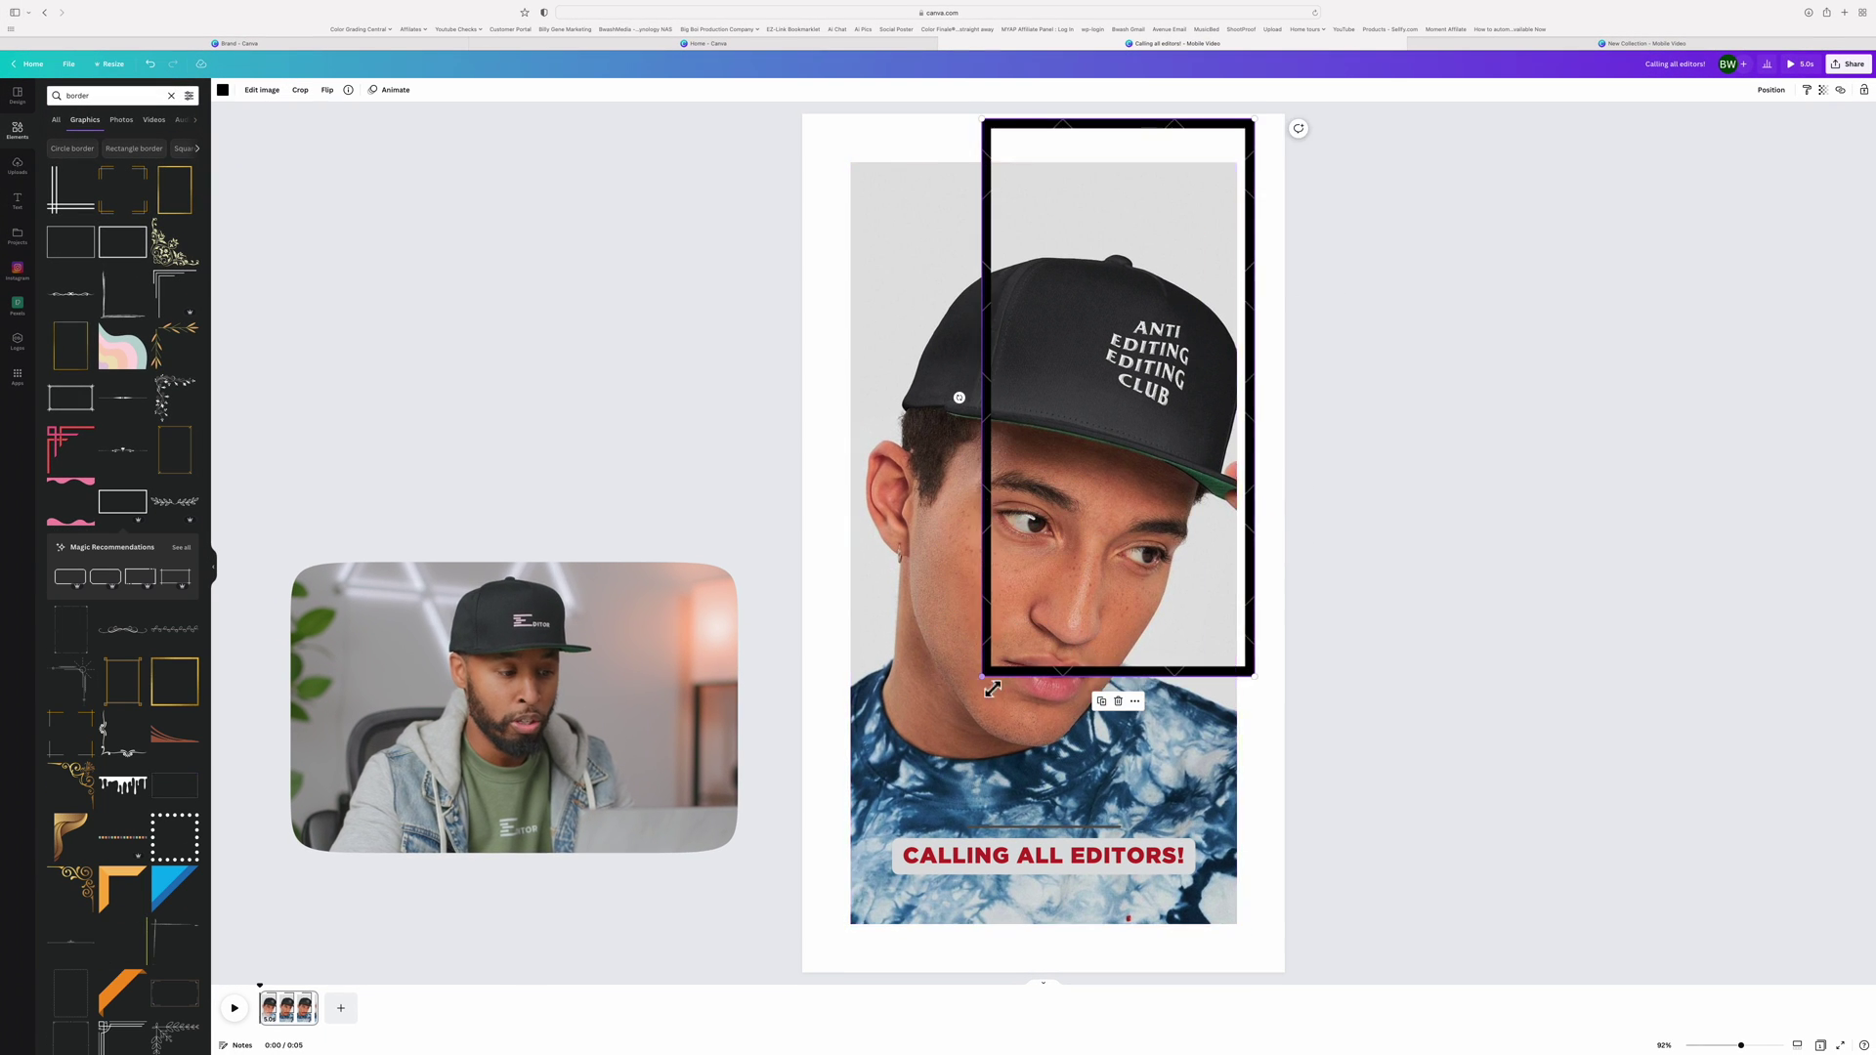
{"action": "left_click_drag", "start_coordinate": [986, 674], "coordinate": [838, 972]}
{"action": "left_click", "coordinate": [223, 89]}
{"action": "left_click", "coordinate": [56, 263]}
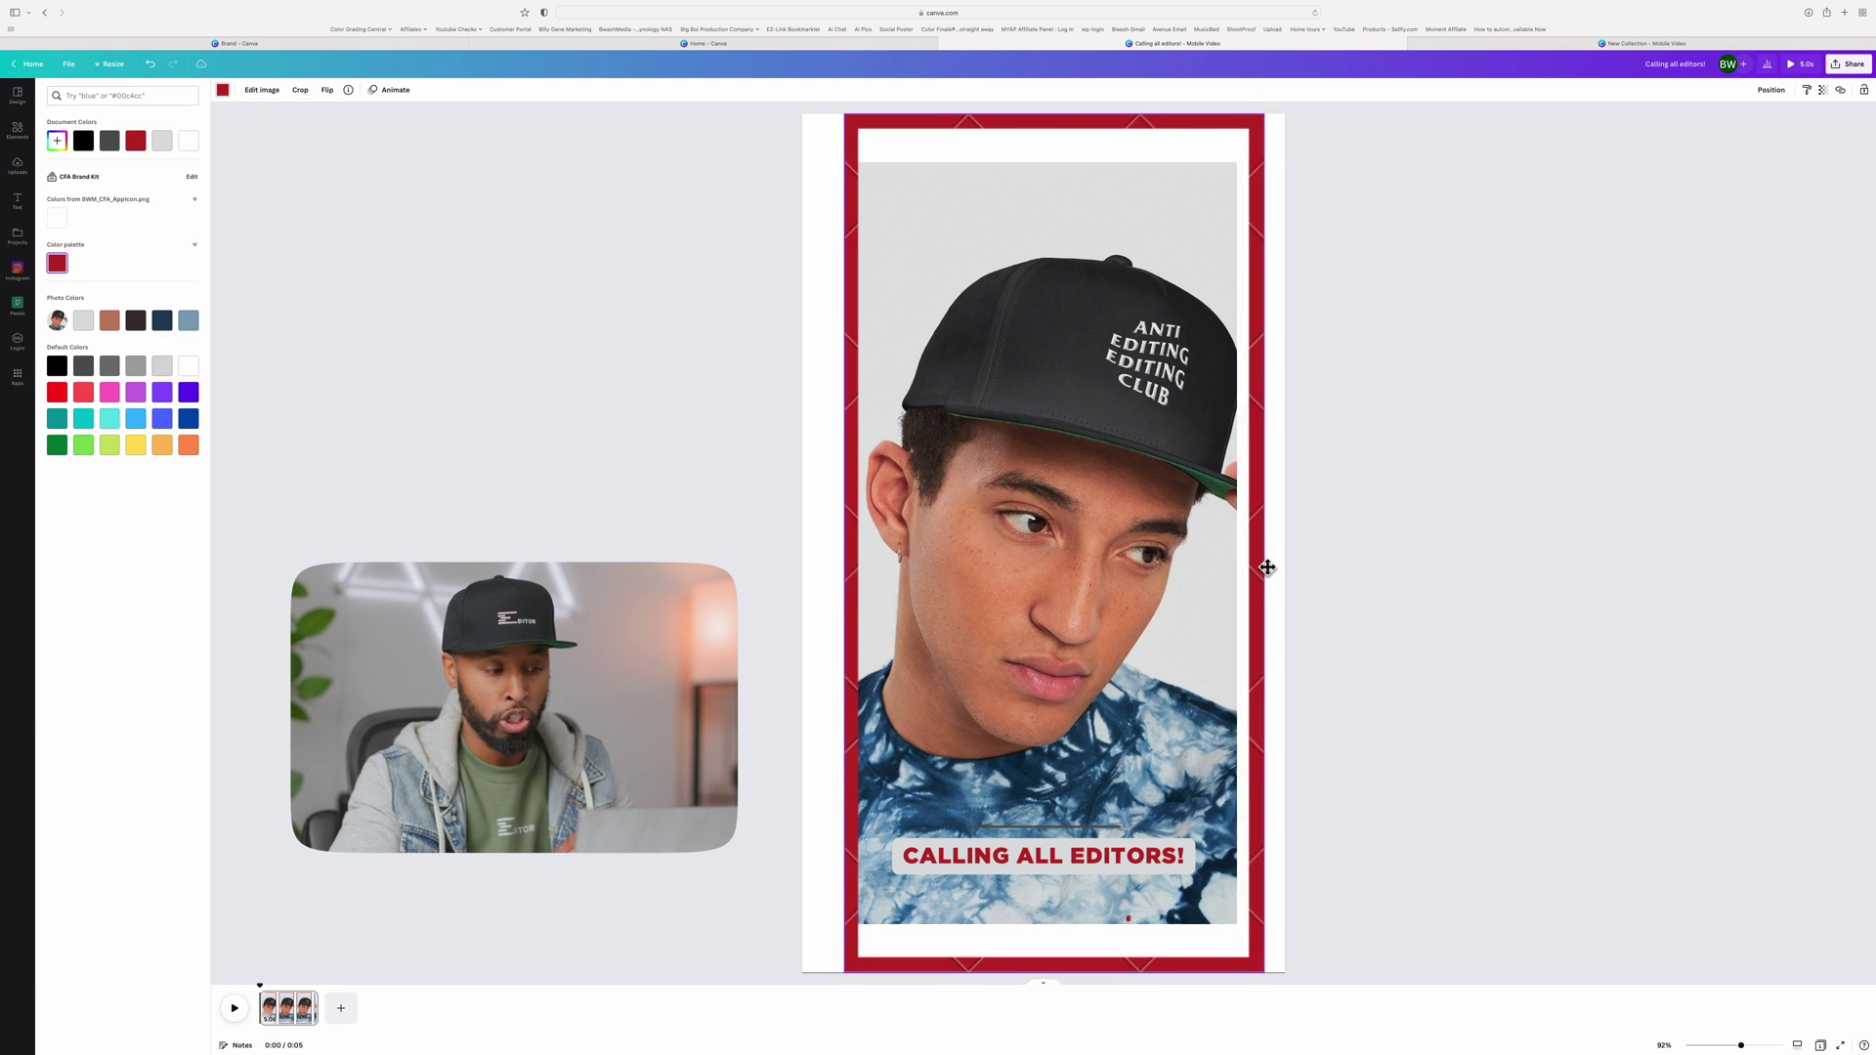
{"action": "mouse_move", "coordinate": [1264, 565]}
{"action": "left_mouse_down"}
{"action": "mouse_move", "coordinate": [1233, 572]}
{"action": "mouse_move", "coordinate": [1257, 577]}
{"action": "left_mouse_up"}
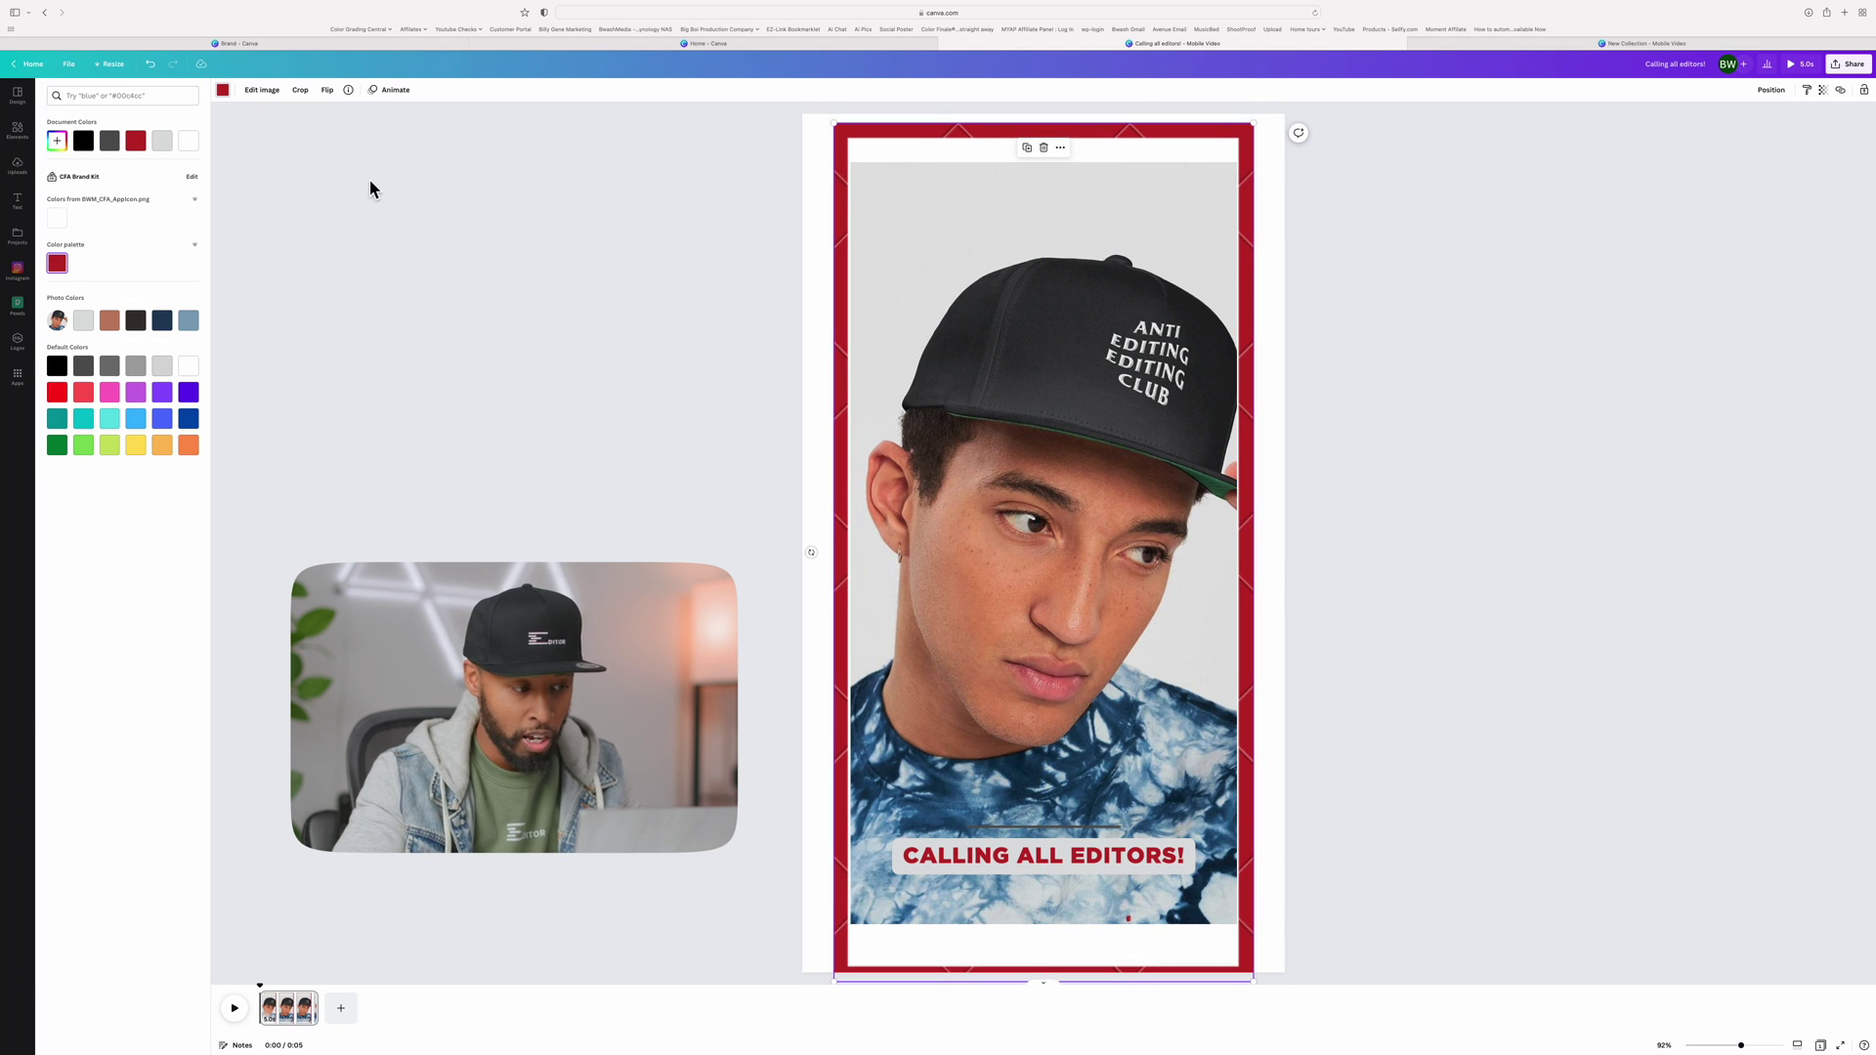
{"action": "left_click", "coordinate": [1044, 148]}
Add the rectangular border with gaps in its sides, enlarge and centre it around the cap photo, and colour it brand red.
{"action": "scroll", "coordinate": [146, 587], "scroll_direction": "down", "scroll_amount": 8}
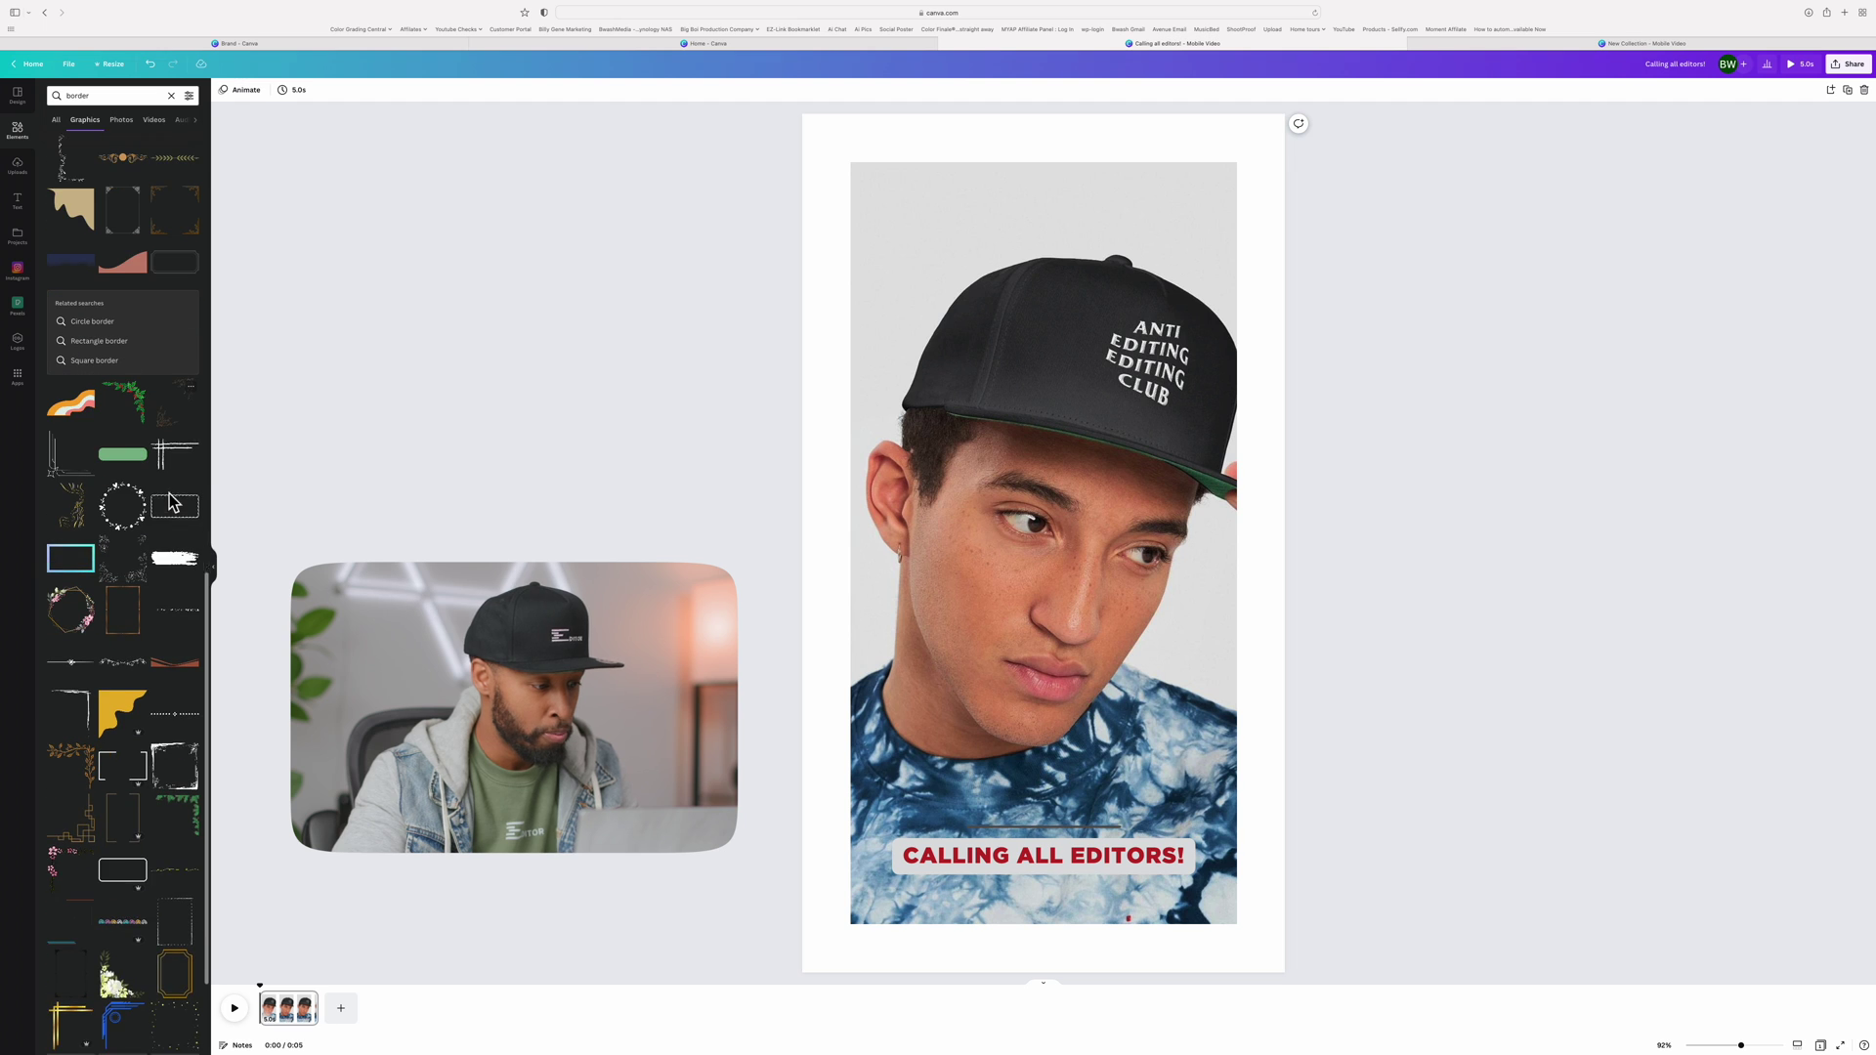
{"action": "left_click", "coordinate": [122, 756]}
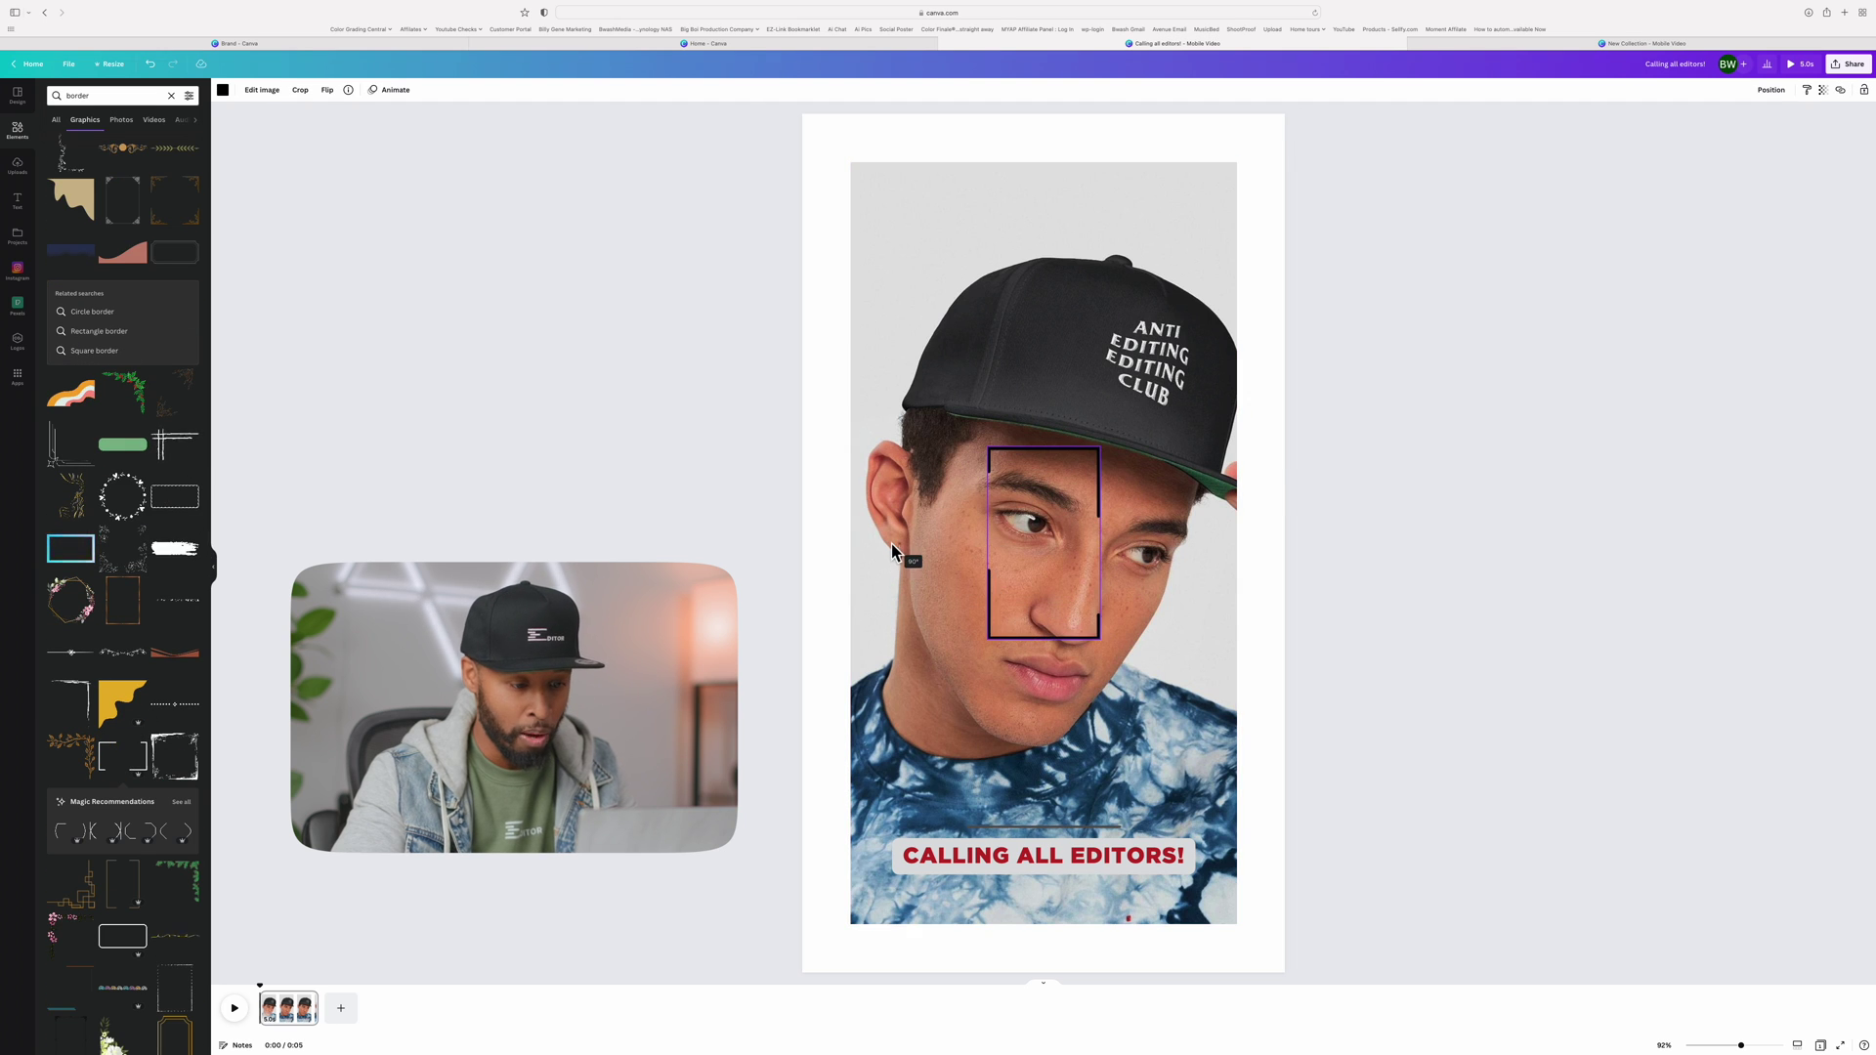
{"action": "left_click_drag", "start_coordinate": [1100, 447], "coordinate": [1298, 167]}
{"action": "left_click_drag", "start_coordinate": [987, 628], "coordinate": [865, 940]}
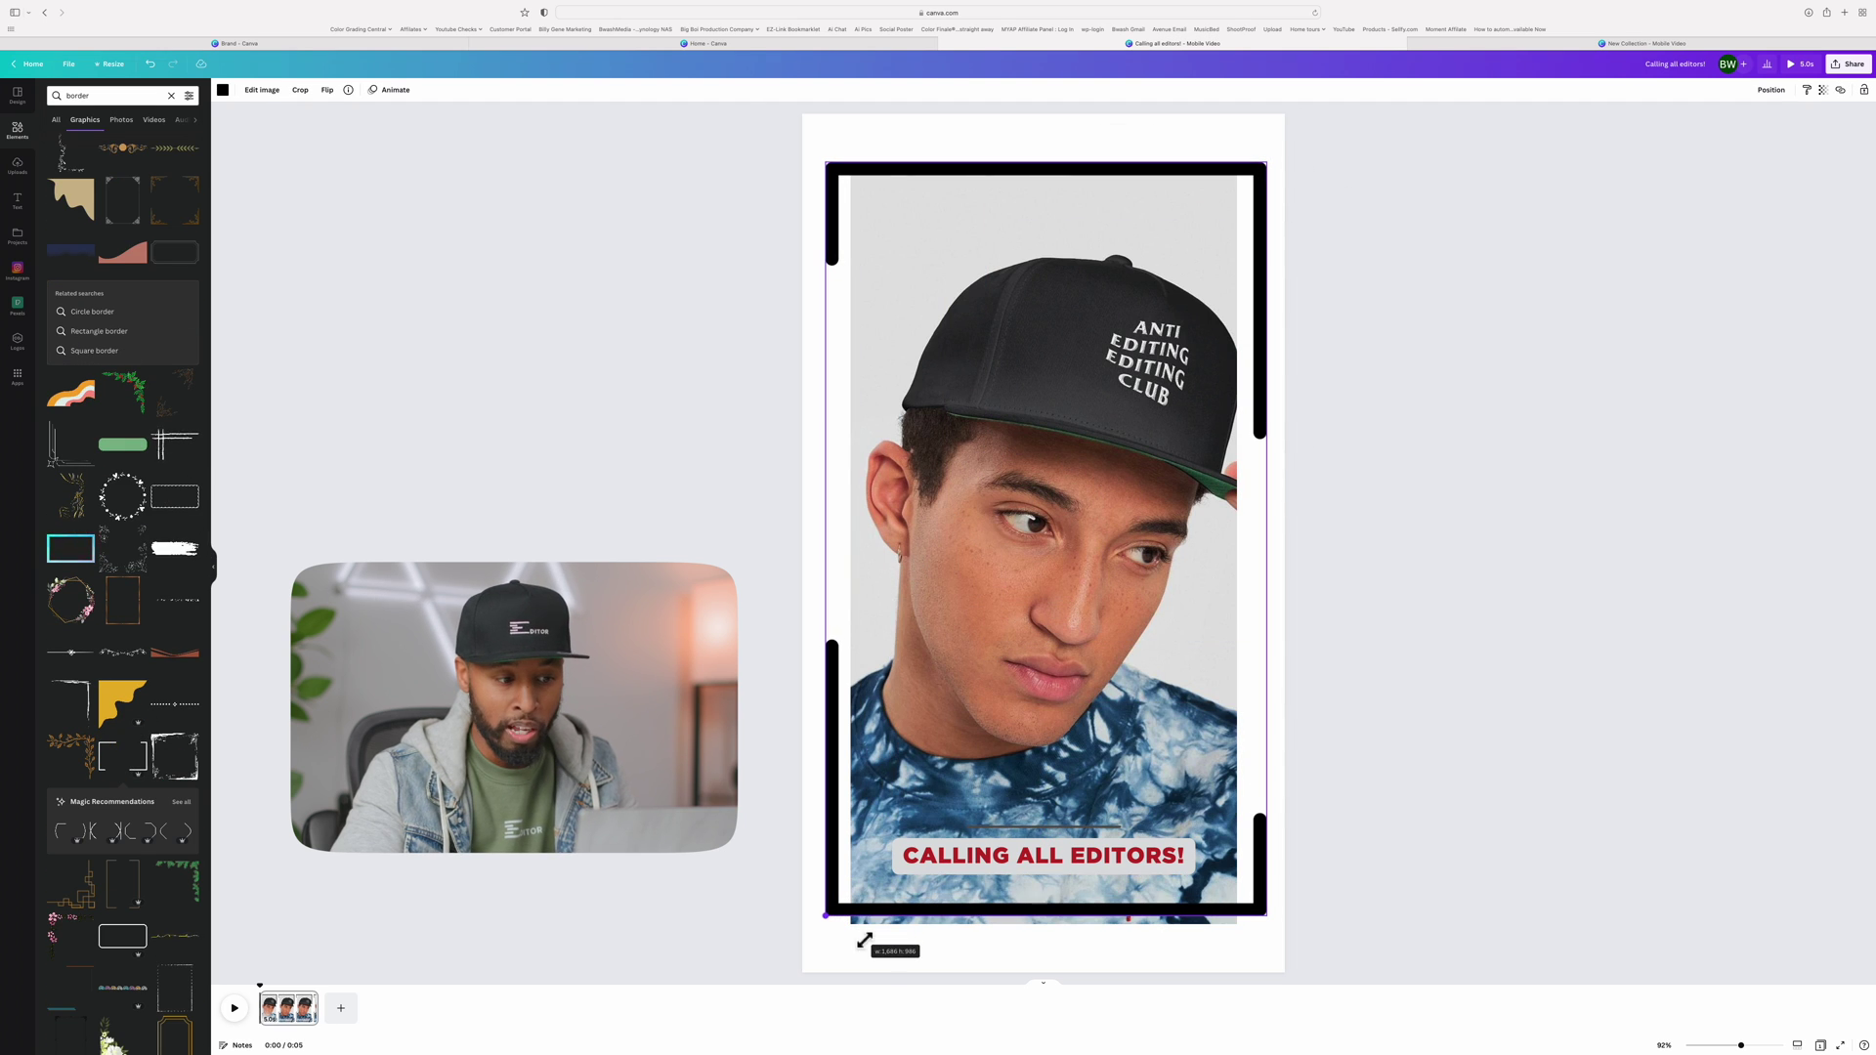
{"action": "left_click_drag", "start_coordinate": [843, 222], "coordinate": [843, 193]}
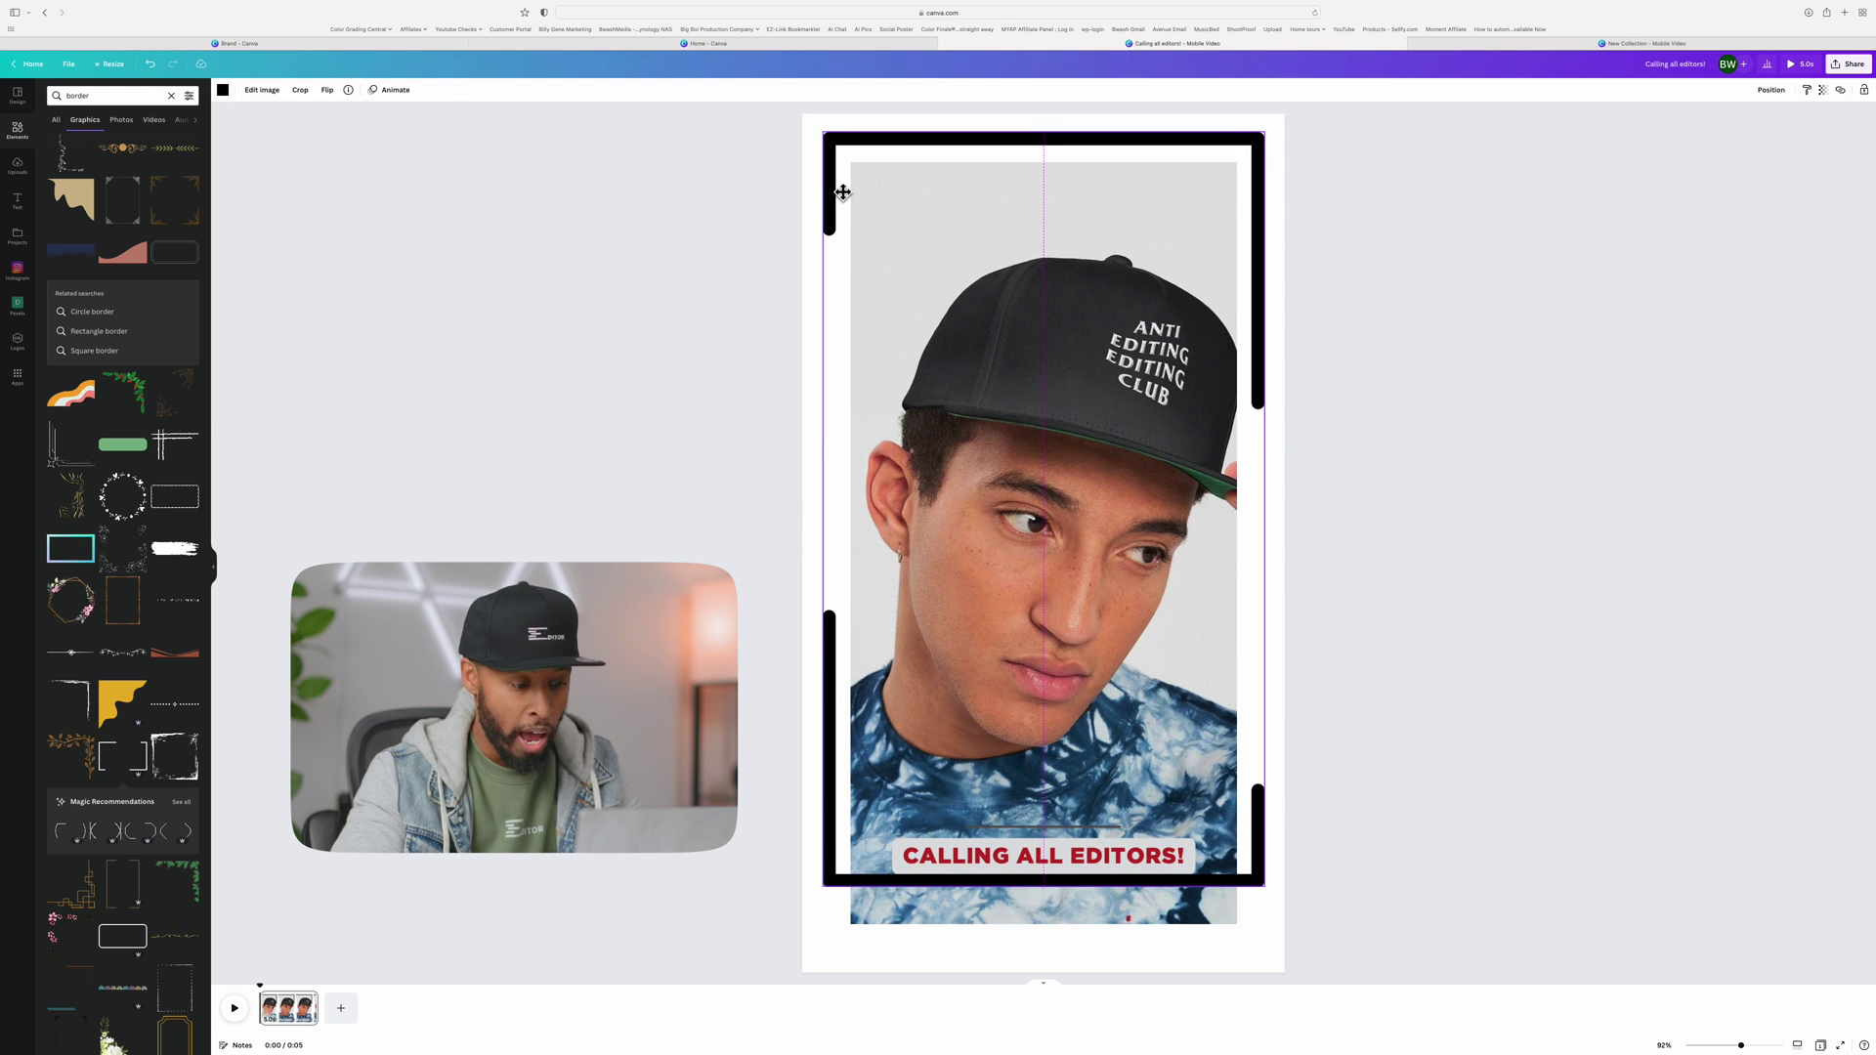
{"action": "left_click_drag", "start_coordinate": [831, 897], "coordinate": [865, 1034]}
{"action": "left_click_drag", "start_coordinate": [910, 972], "coordinate": [937, 963]}
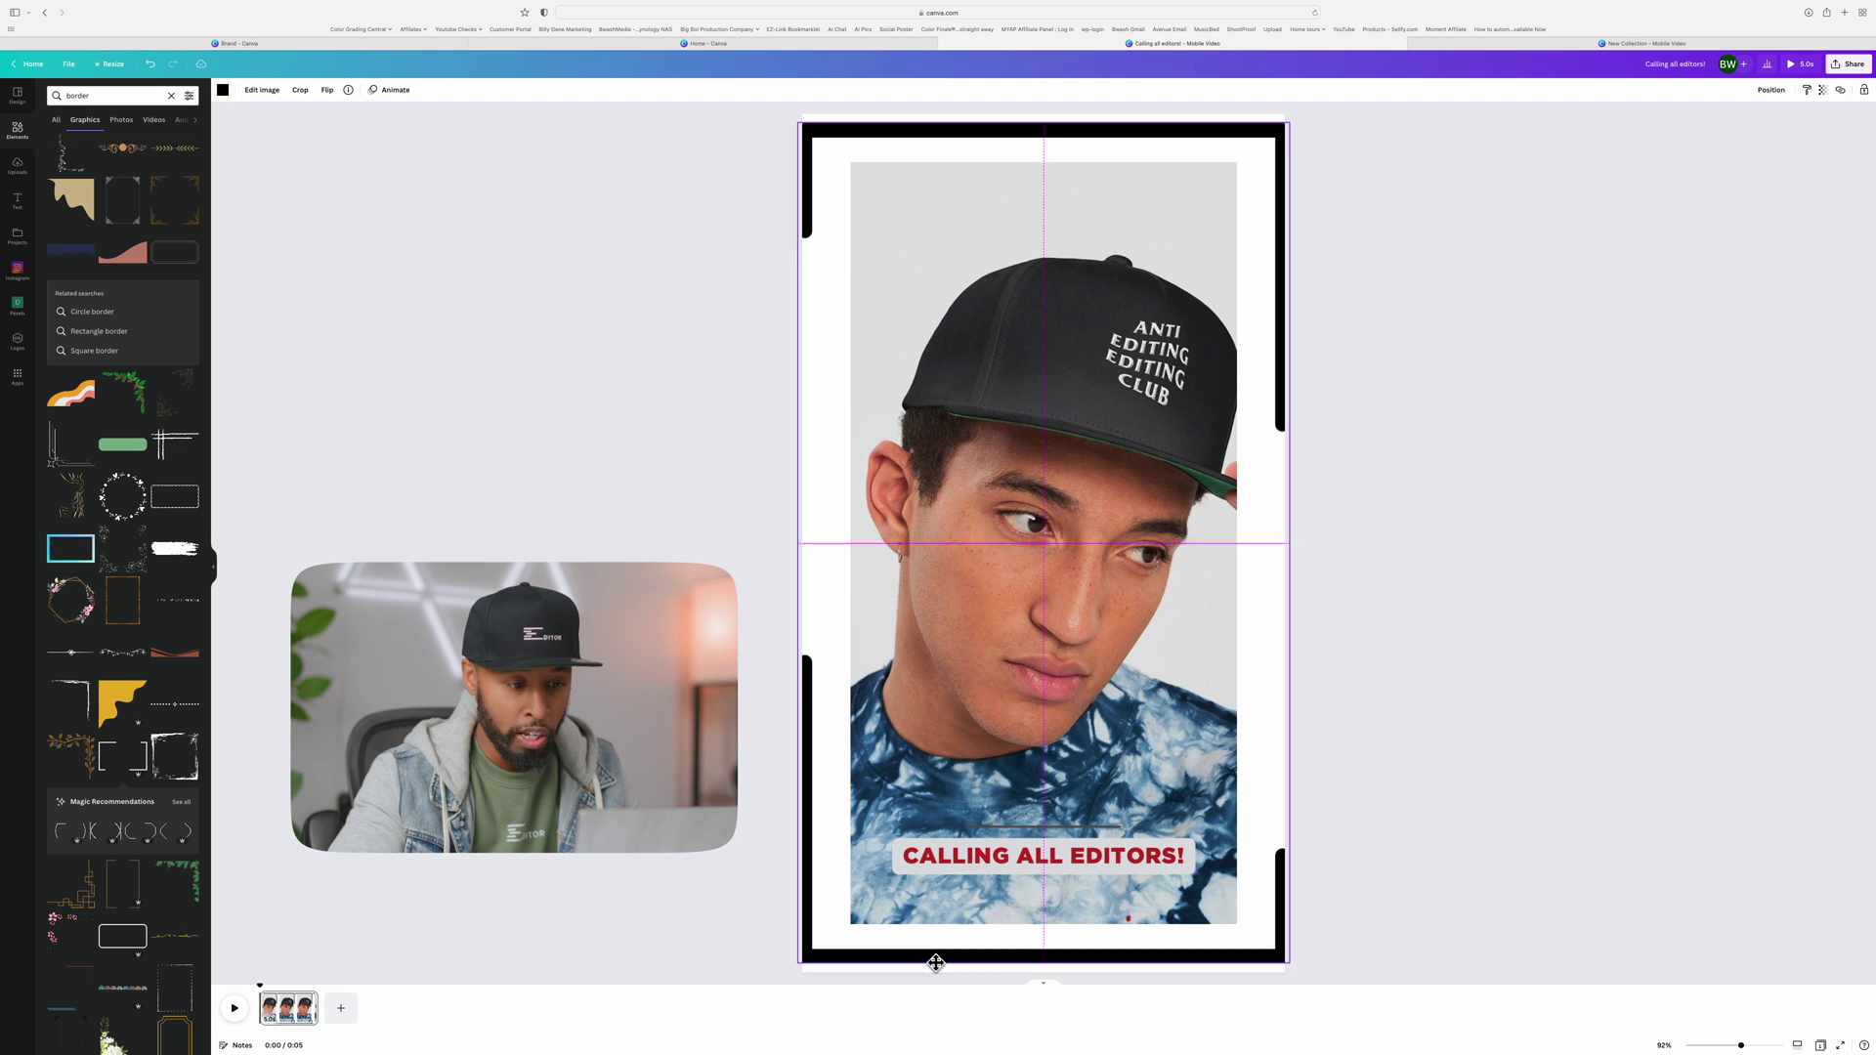
{"action": "left_click_drag", "start_coordinate": [1280, 130], "coordinate": [1241, 148]}
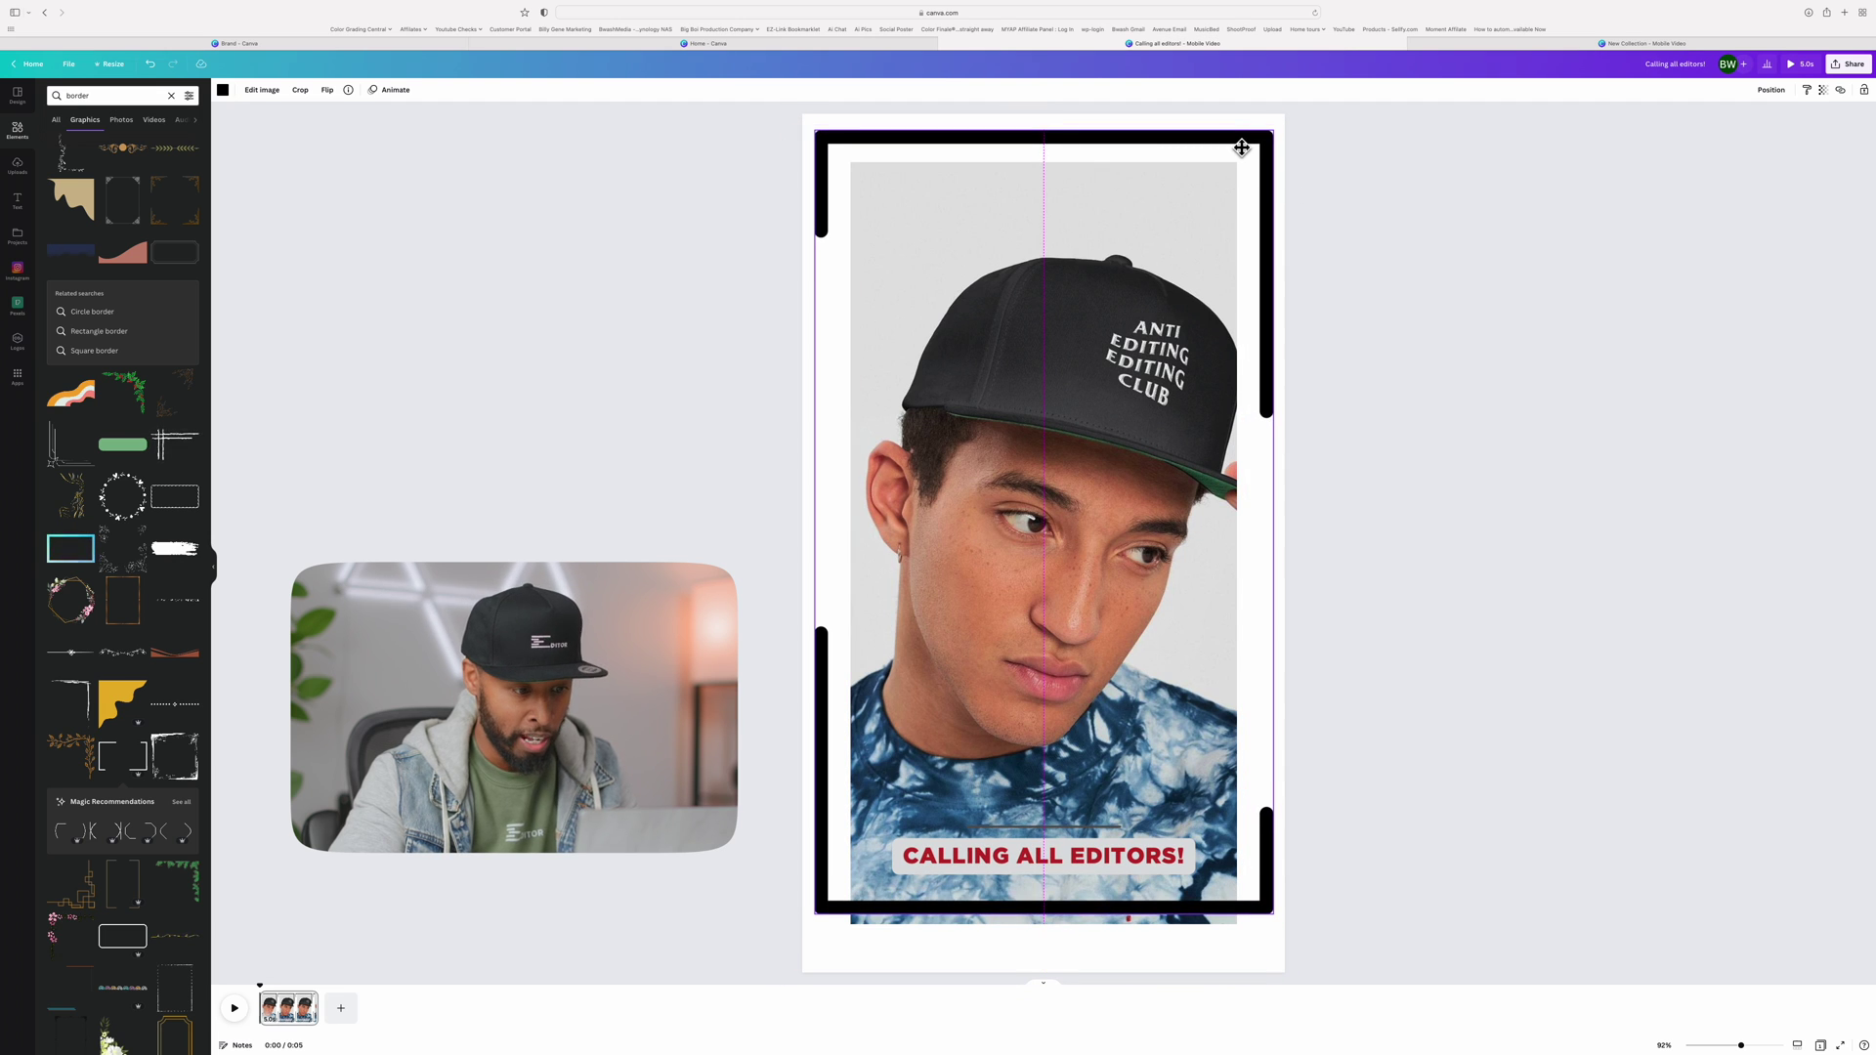
{"action": "left_click", "coordinate": [224, 91]}
{"action": "left_click", "coordinate": [58, 264]}
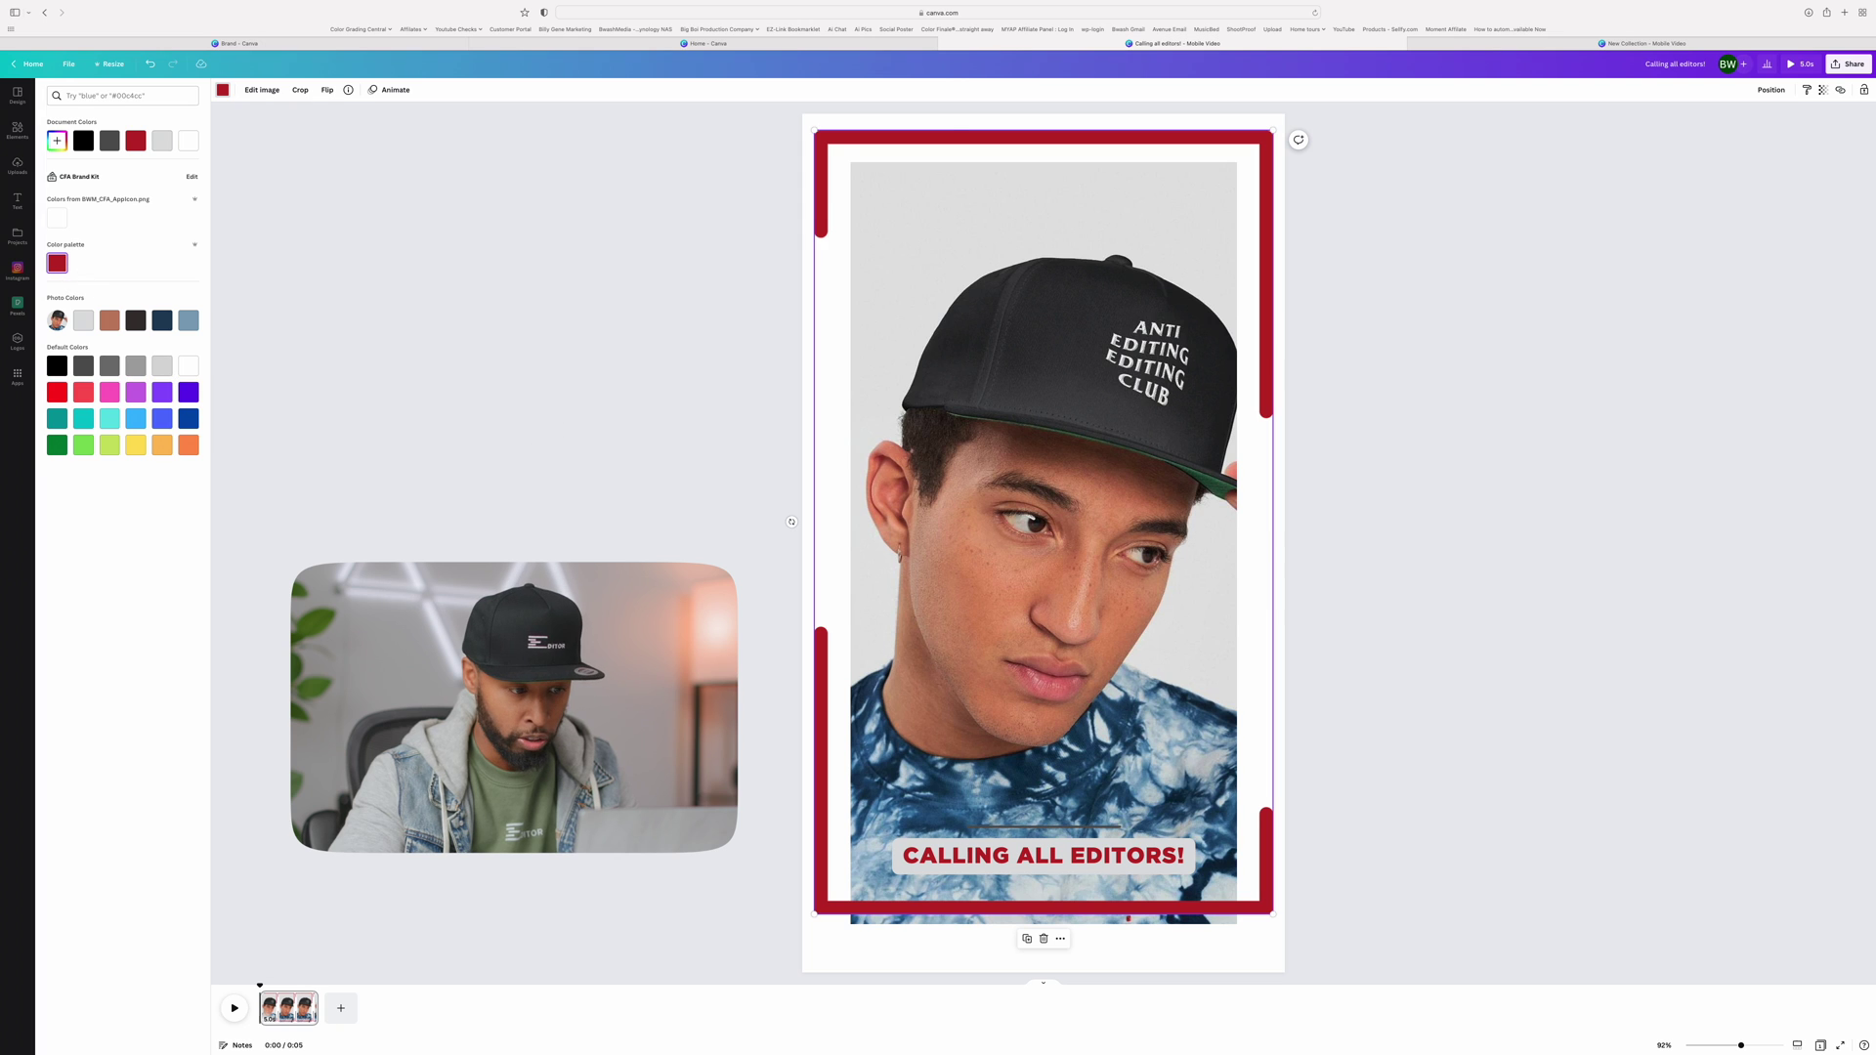
Duplicate the red border slightly lower and crop the two copies to a top and a bottom half that together frame the whole page.
{"action": "left_click_drag", "start_coordinate": [836, 141], "coordinate": [853, 192]}
{"action": "double_click", "coordinate": [920, 172]}
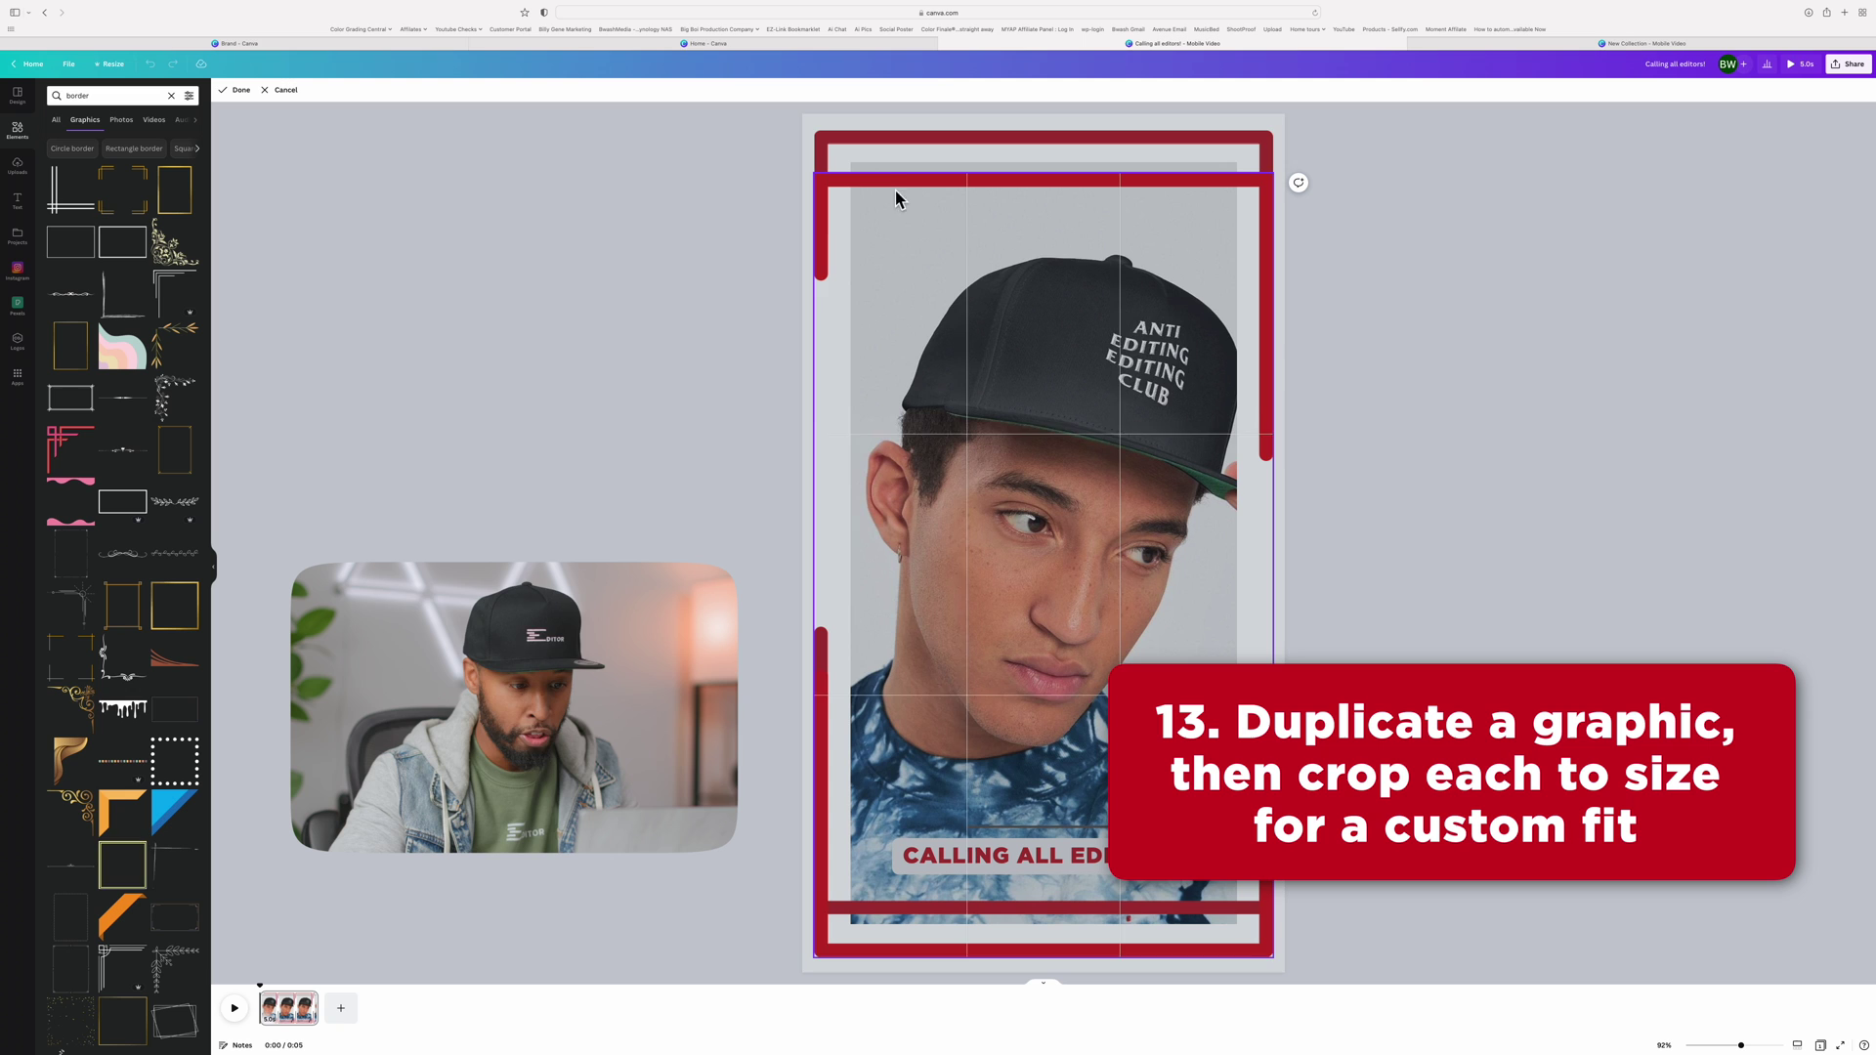
{"action": "left_click", "coordinate": [235, 89]}
{"action": "double_click", "coordinate": [864, 138]}
{"action": "left_click_drag", "start_coordinate": [816, 915], "coordinate": [816, 531]}
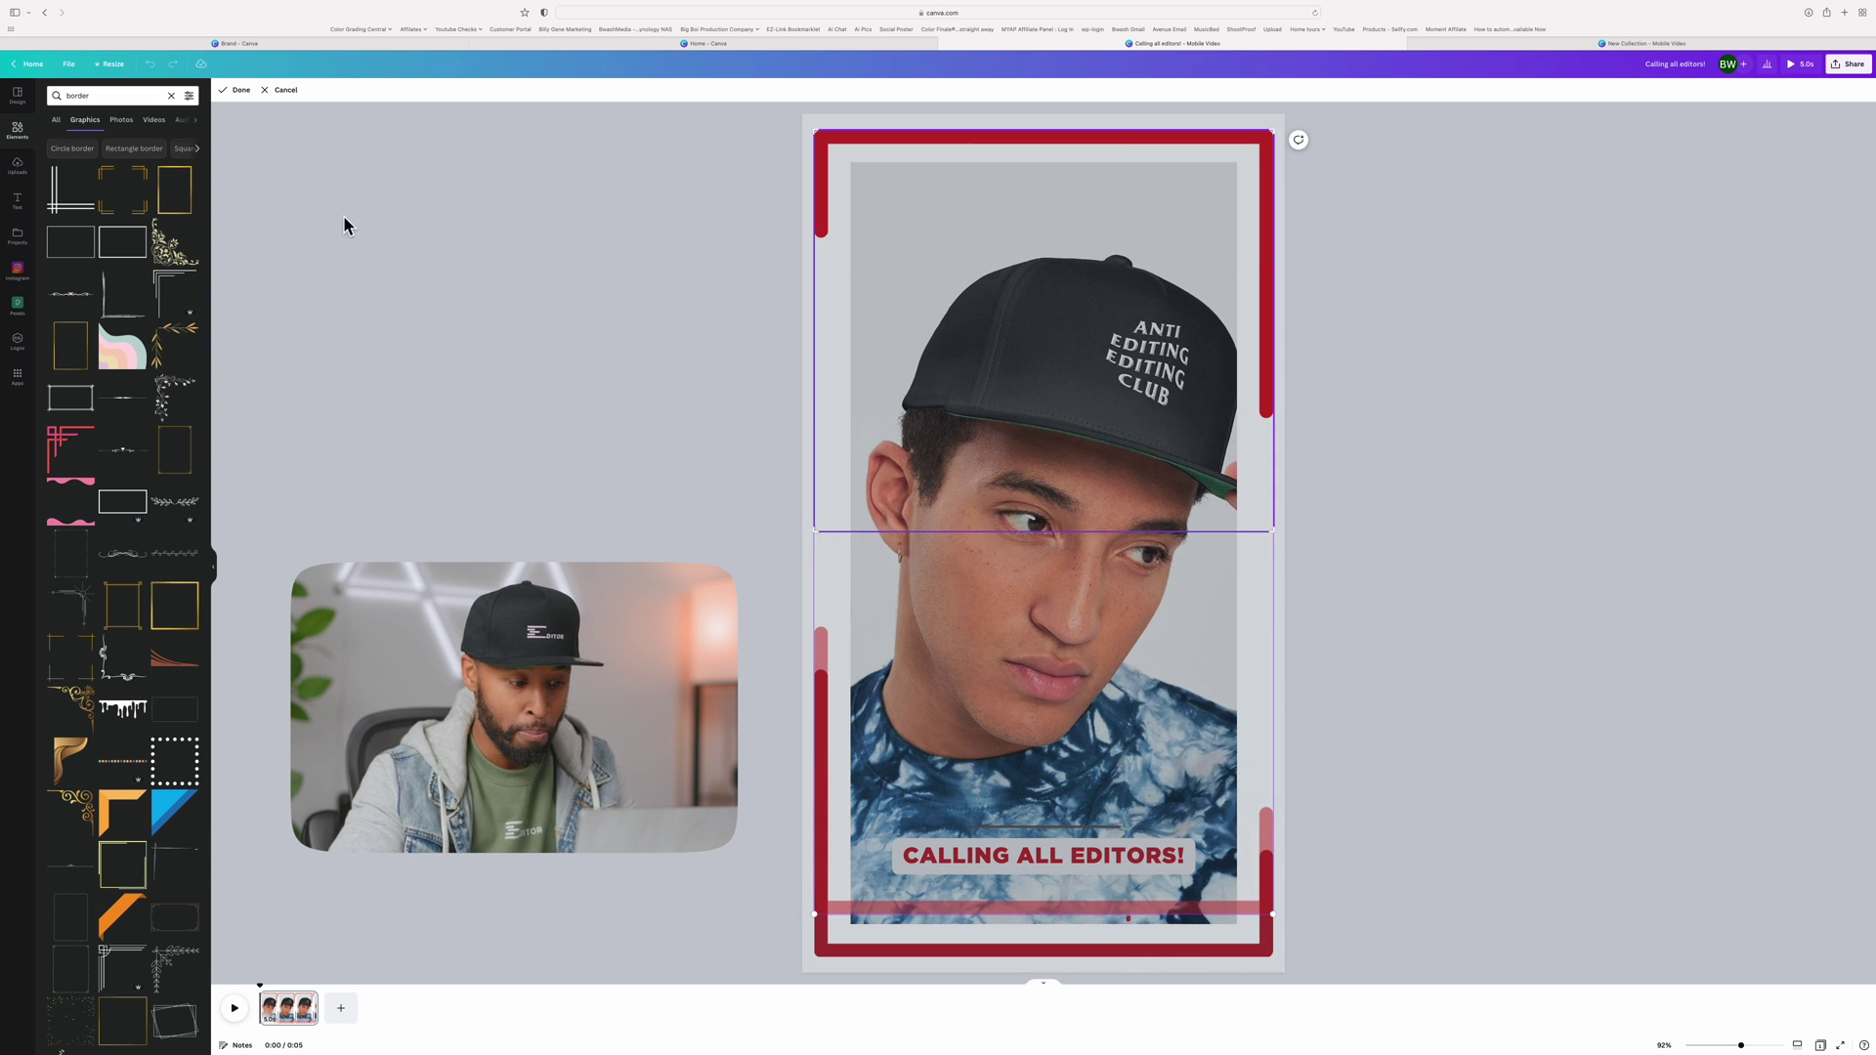
{"action": "left_click", "coordinate": [405, 205]}
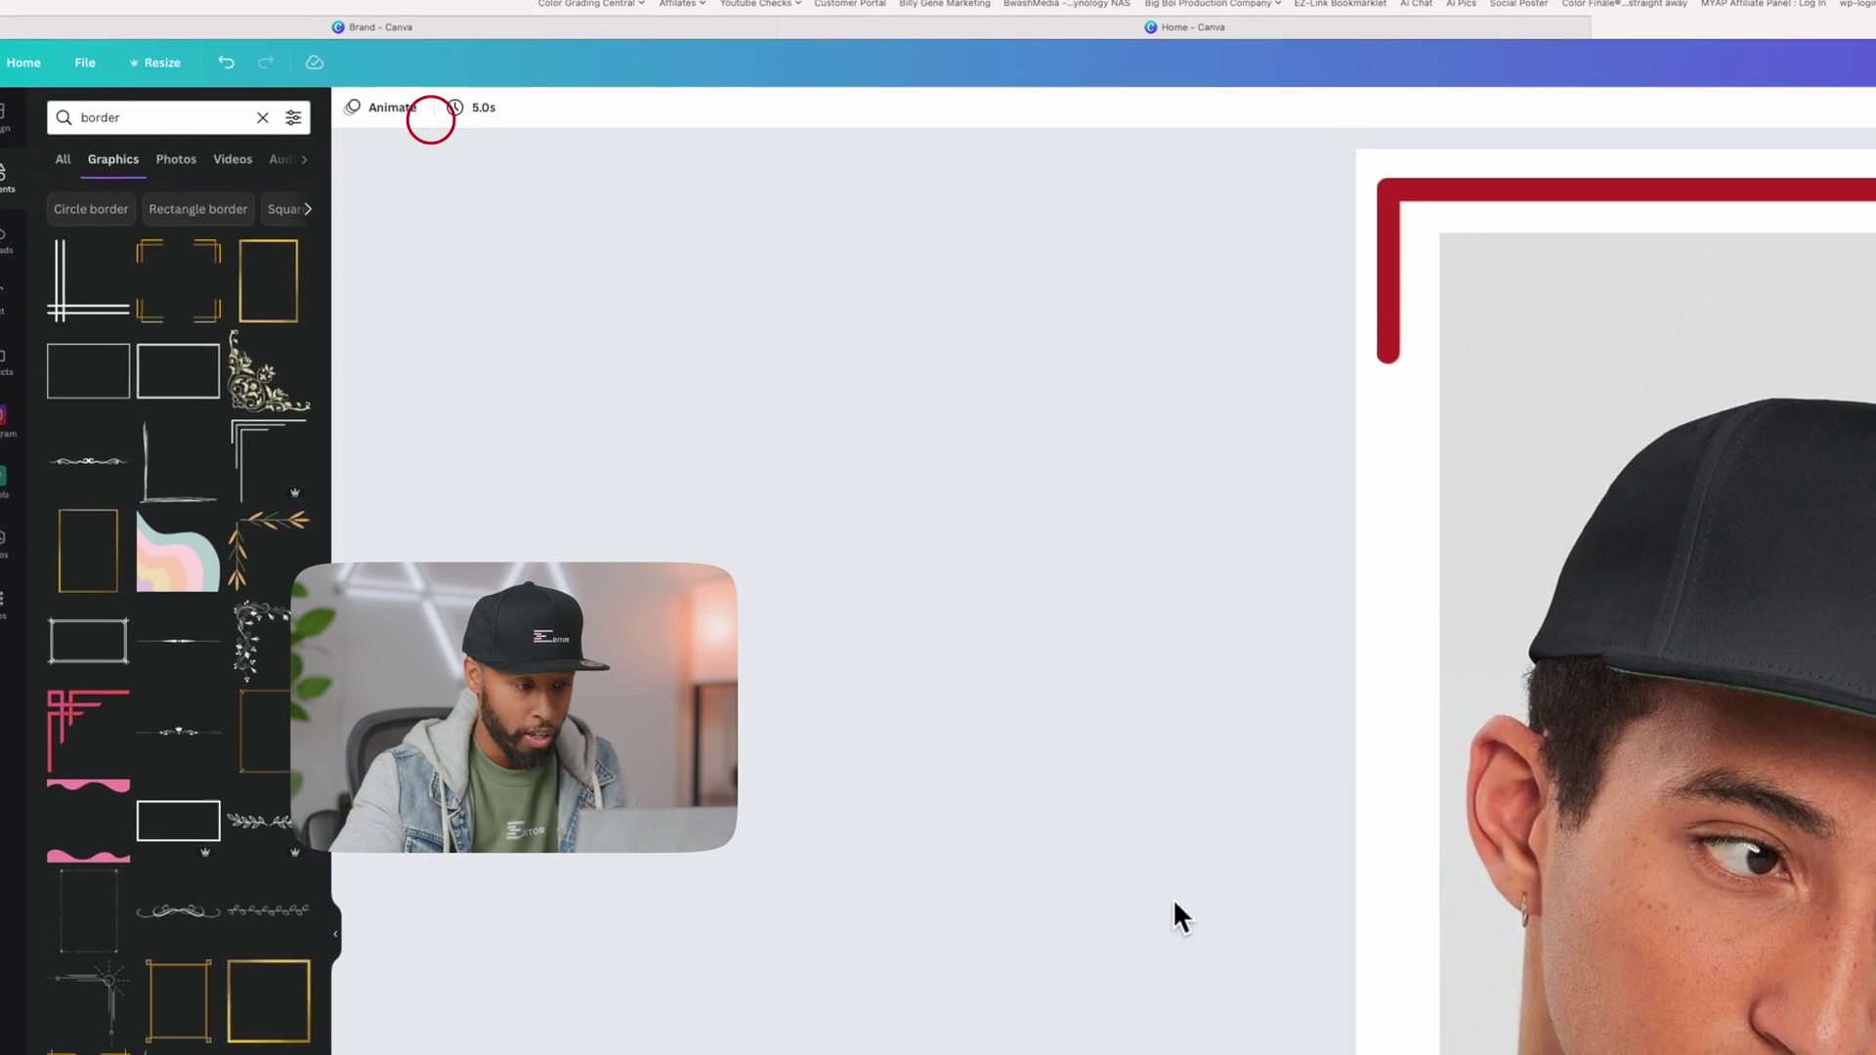
Set the page's duration to 3.0 seconds and apply the Photo Zoom animation to the entire page.
{"action": "left_click", "coordinate": [823, 528]}
{"action": "left_click", "coordinate": [437, 109]}
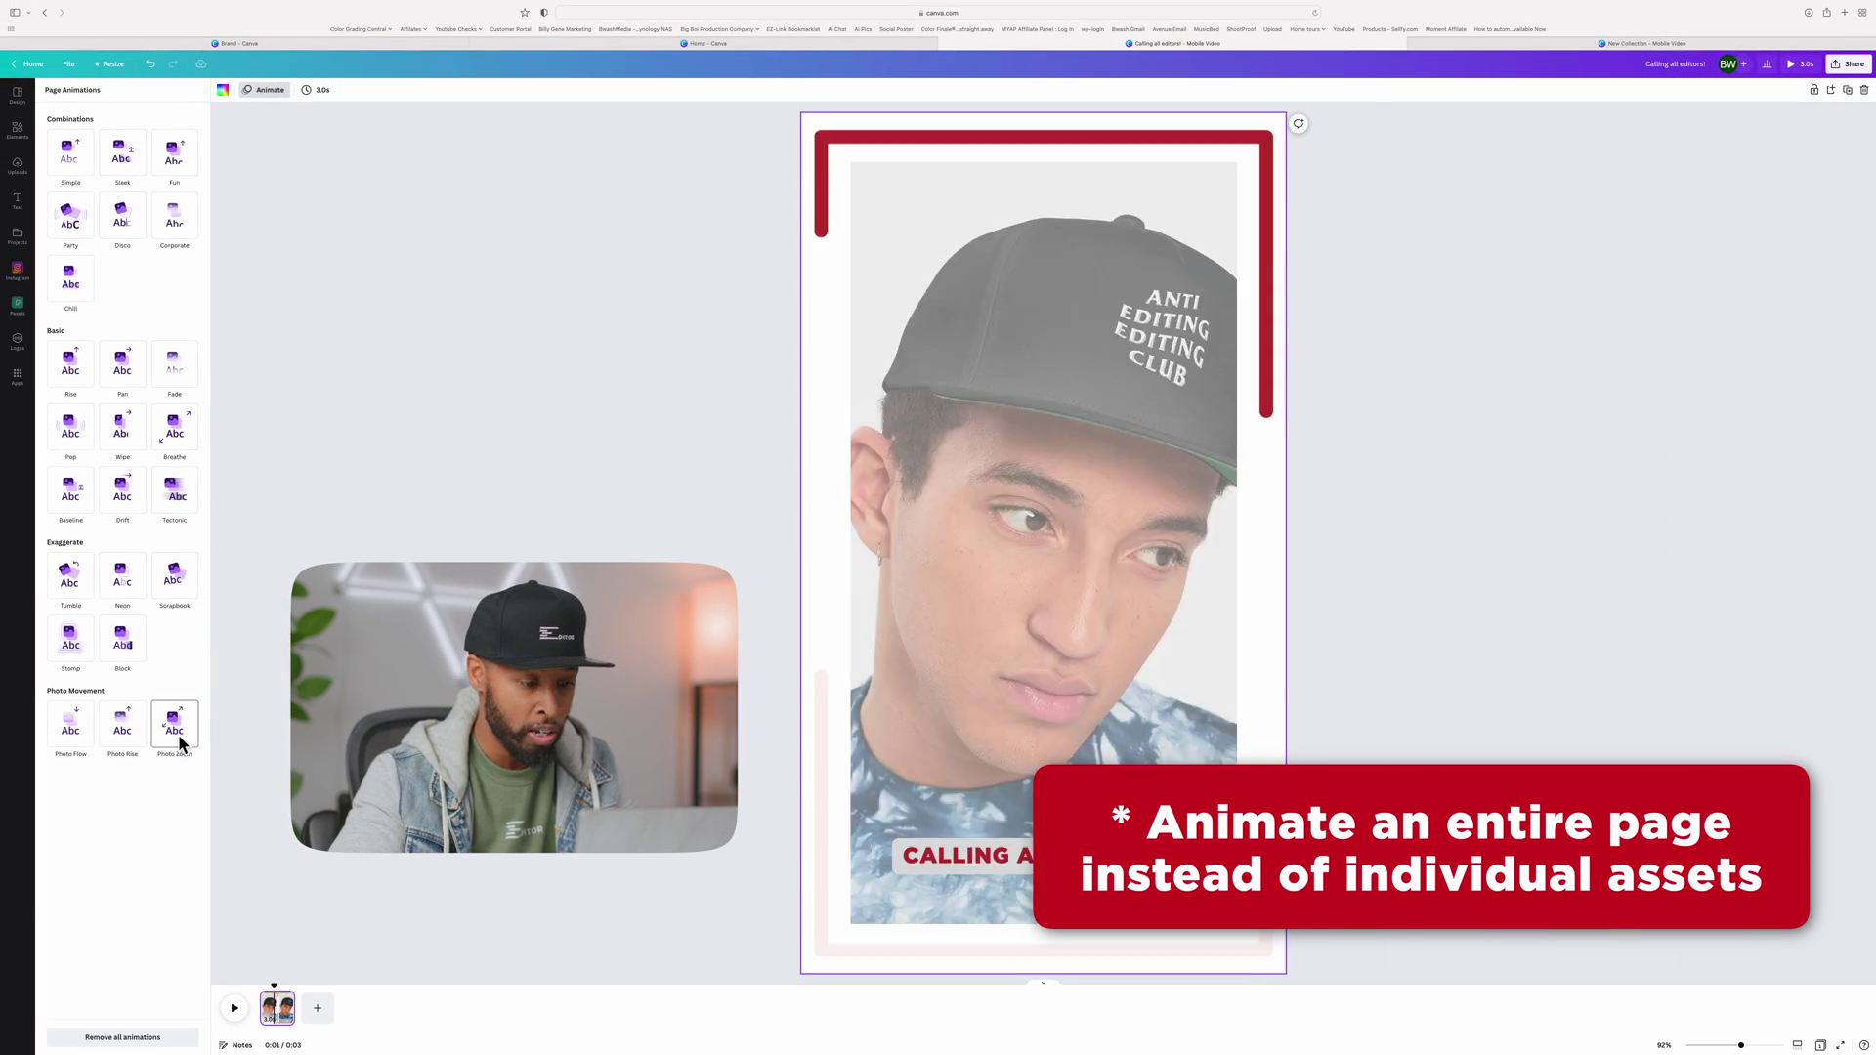
{"action": "left_click", "coordinate": [178, 735]}
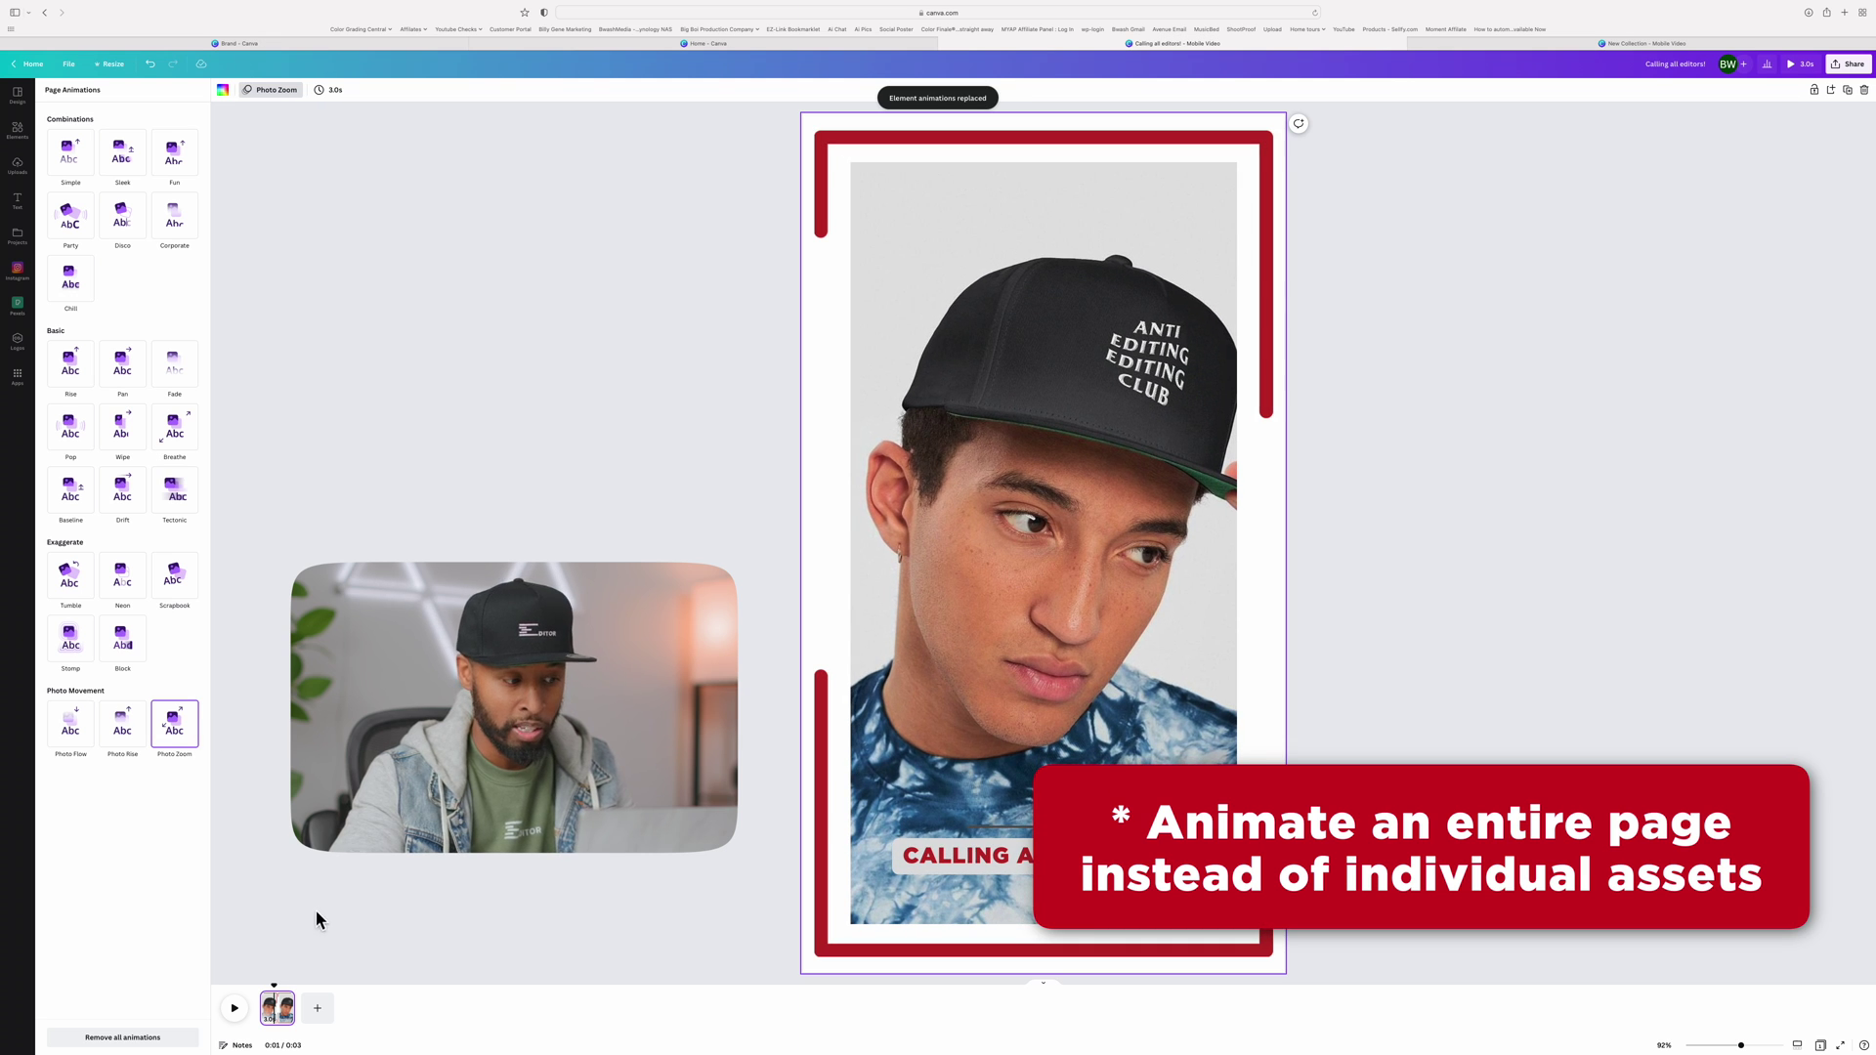
Add a new page, place the apparel store screenshot from the Canva Branding folder on it and fit it into a phone frame.
{"action": "key", "text": "super+Return"}
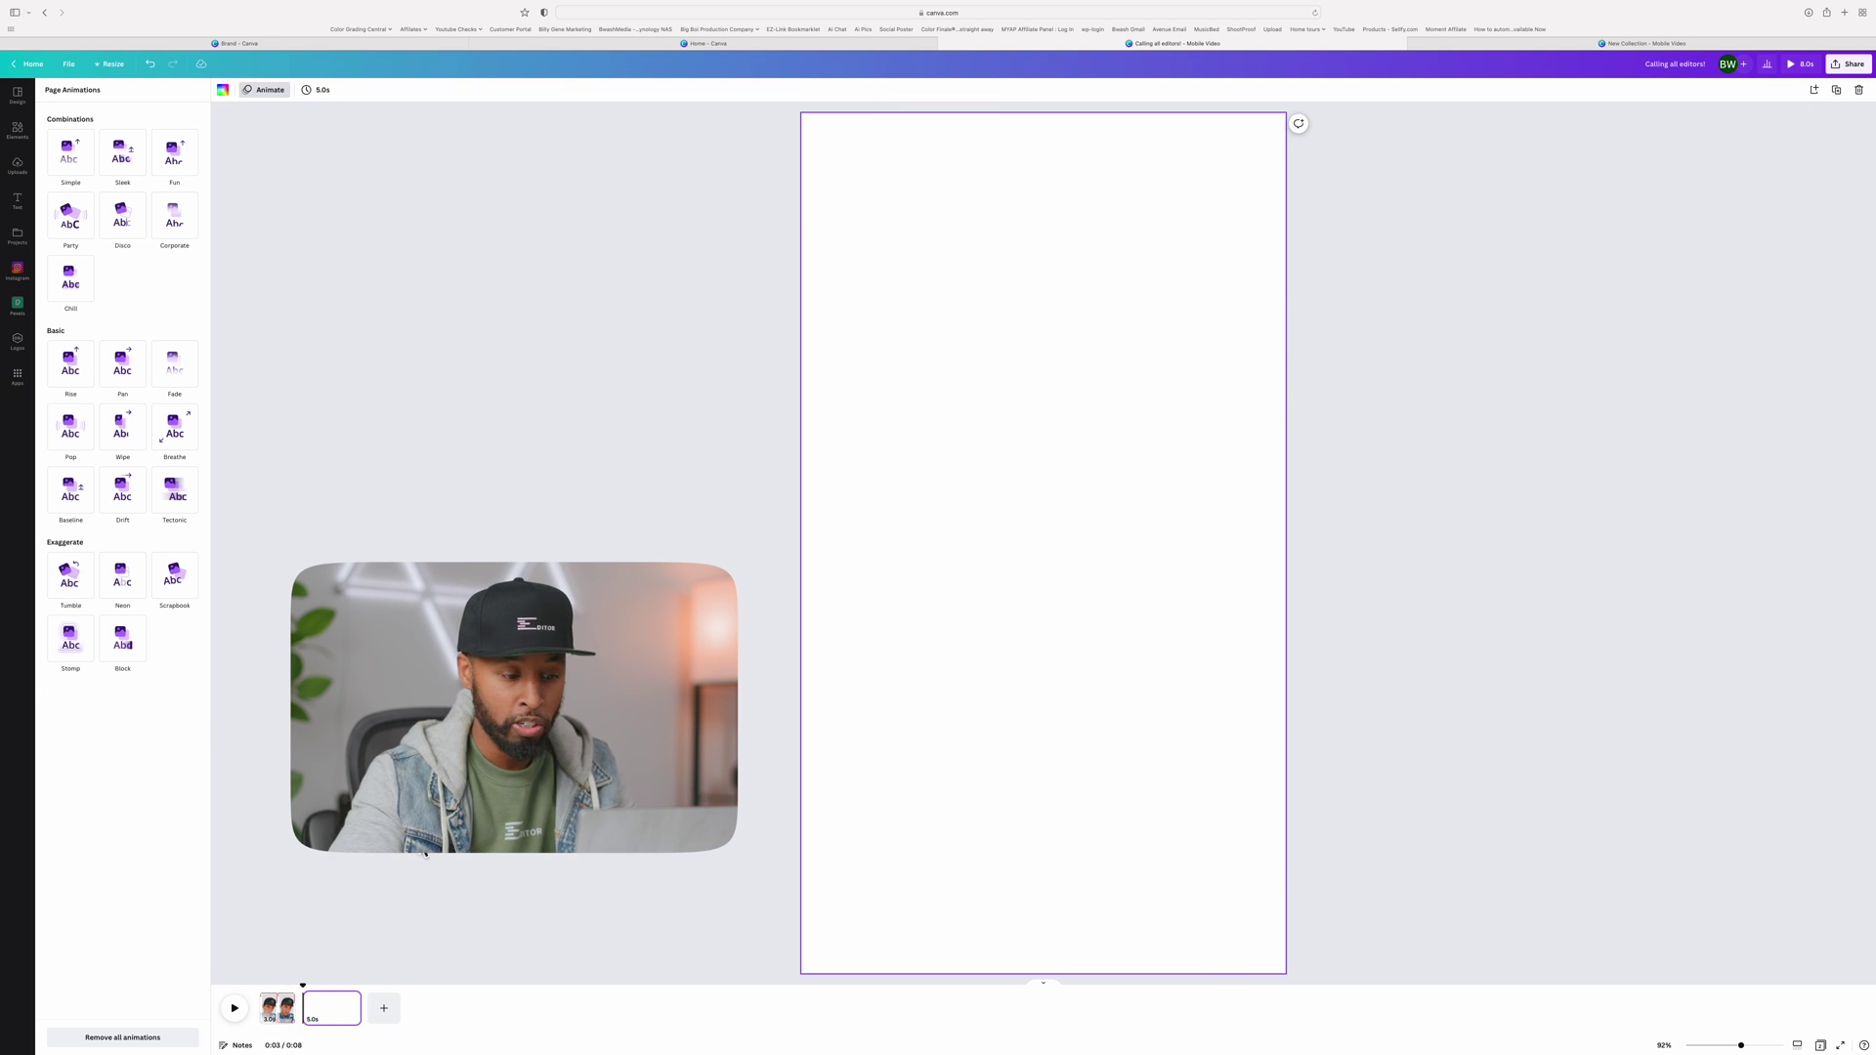
{"action": "key", "text": "ctrl+Right"}
{"action": "left_click", "coordinate": [1085, 512]}
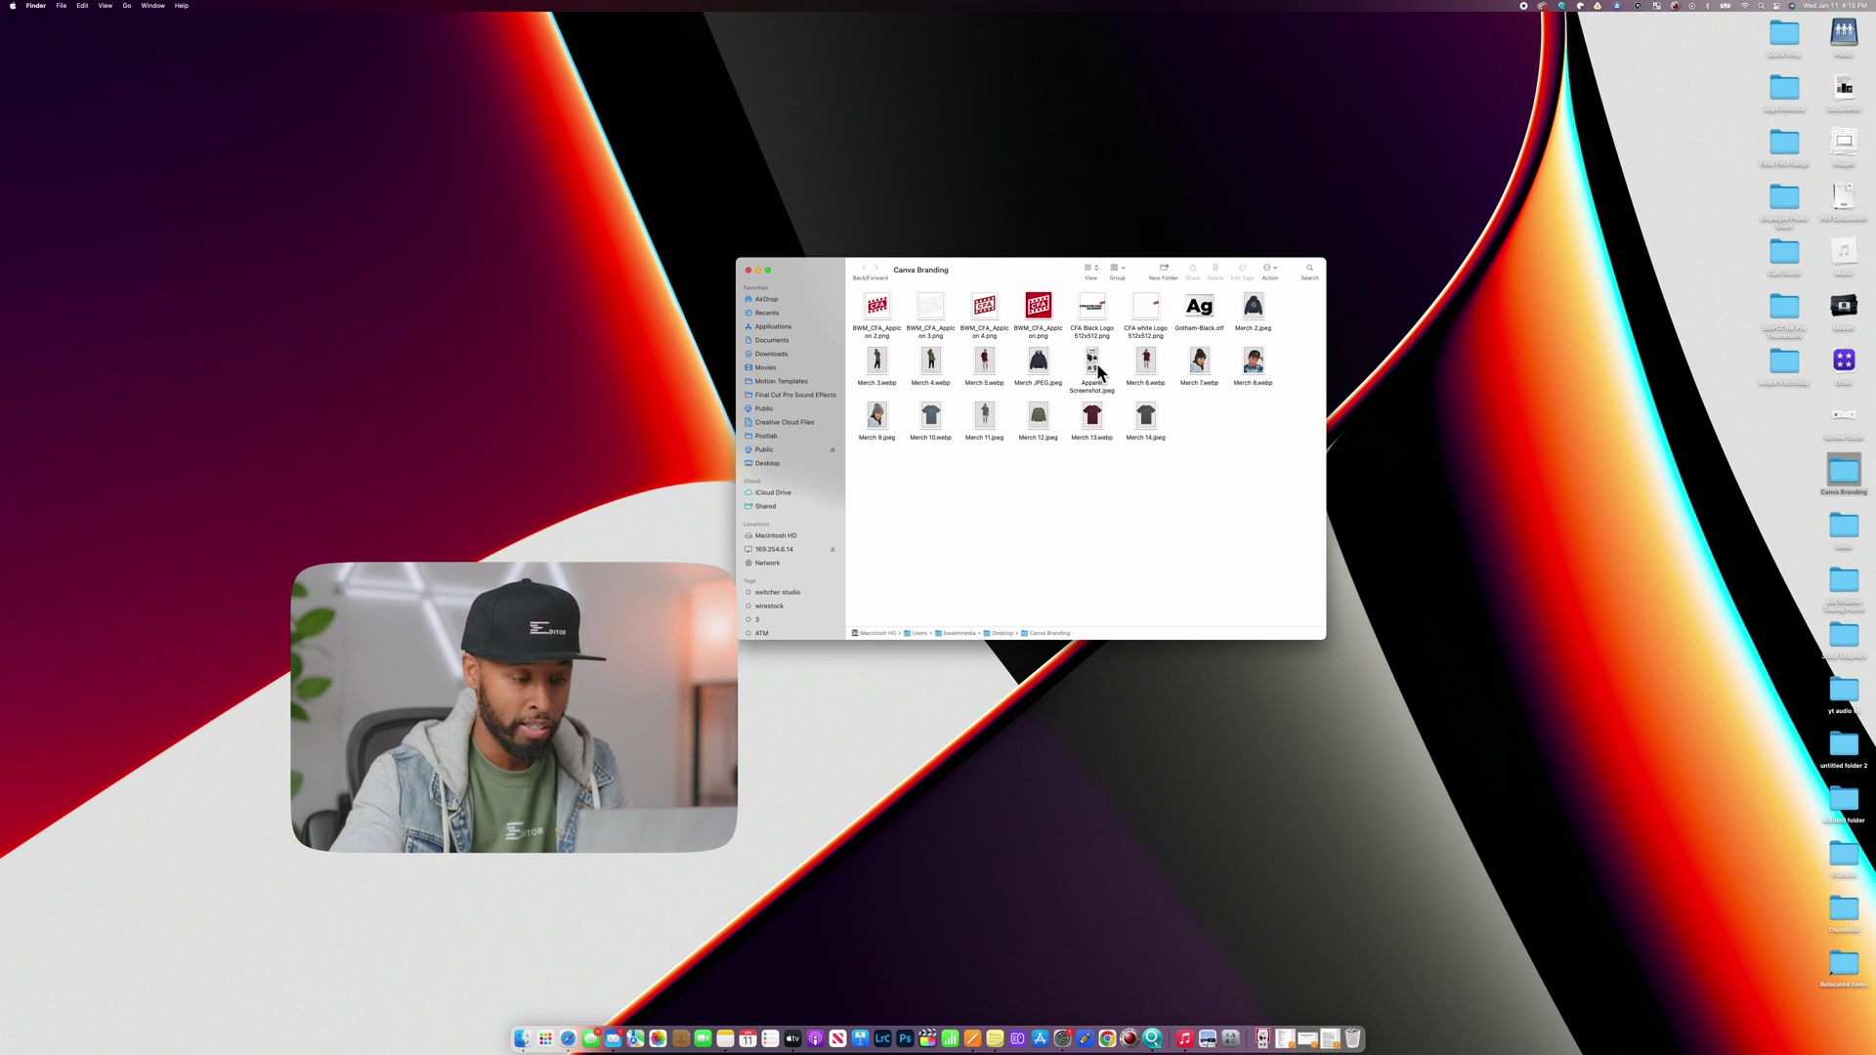
{"action": "key", "text": "ctrl+Right"}
{"action": "left_click_drag", "start_coordinate": [1060, 530], "coordinate": [1026, 517]}
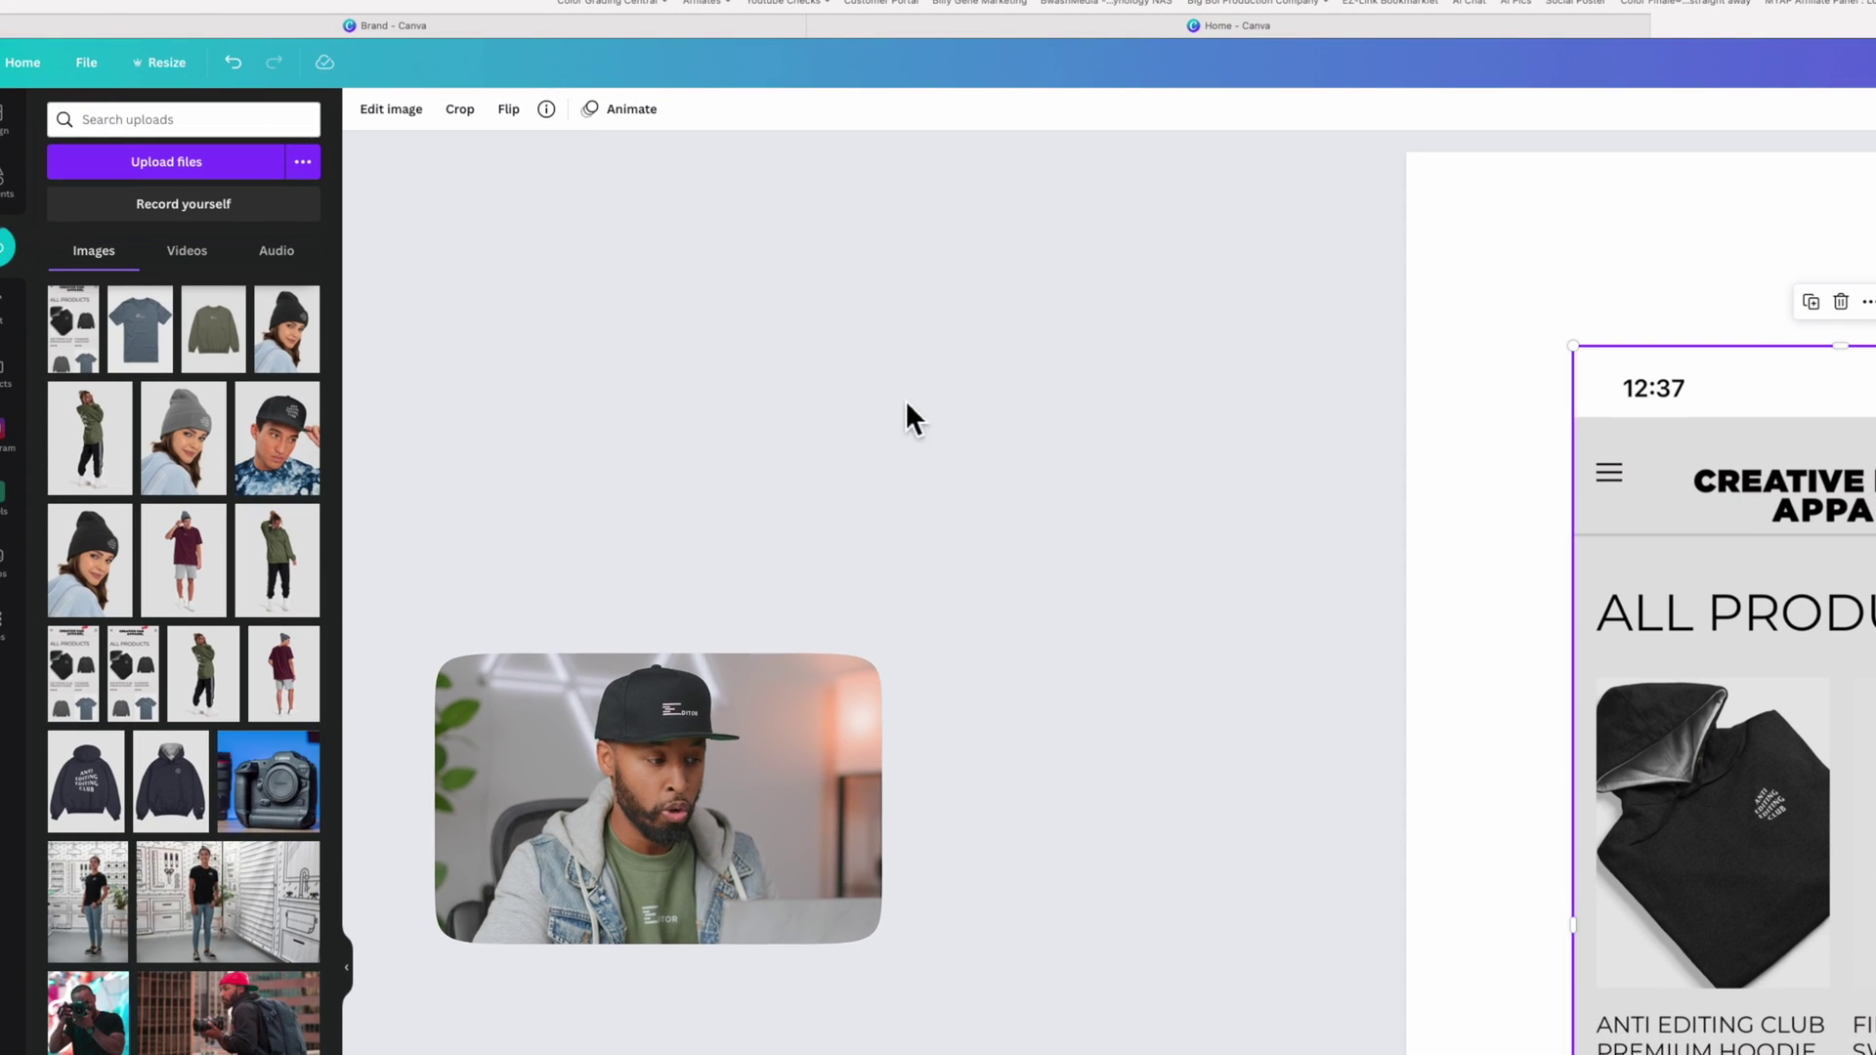
{"action": "left_click", "coordinate": [408, 115]}
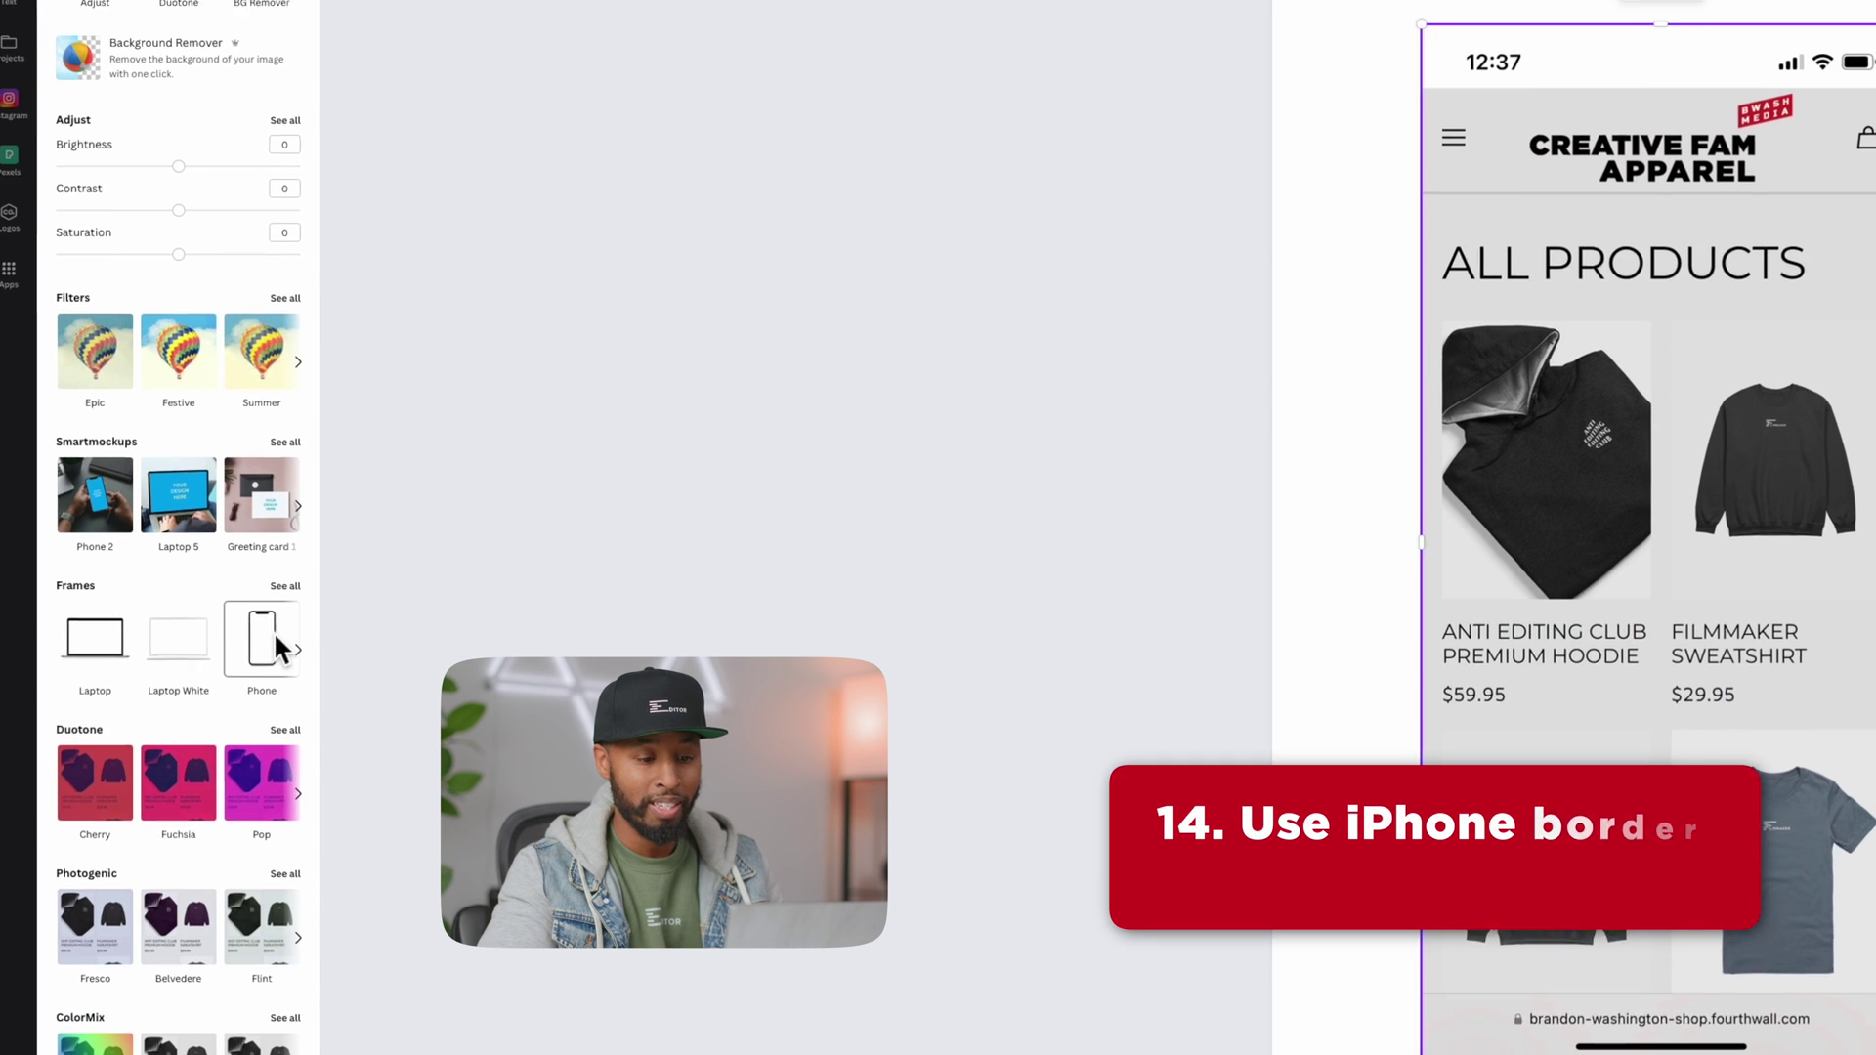
{"action": "left_click", "coordinate": [292, 1030]}
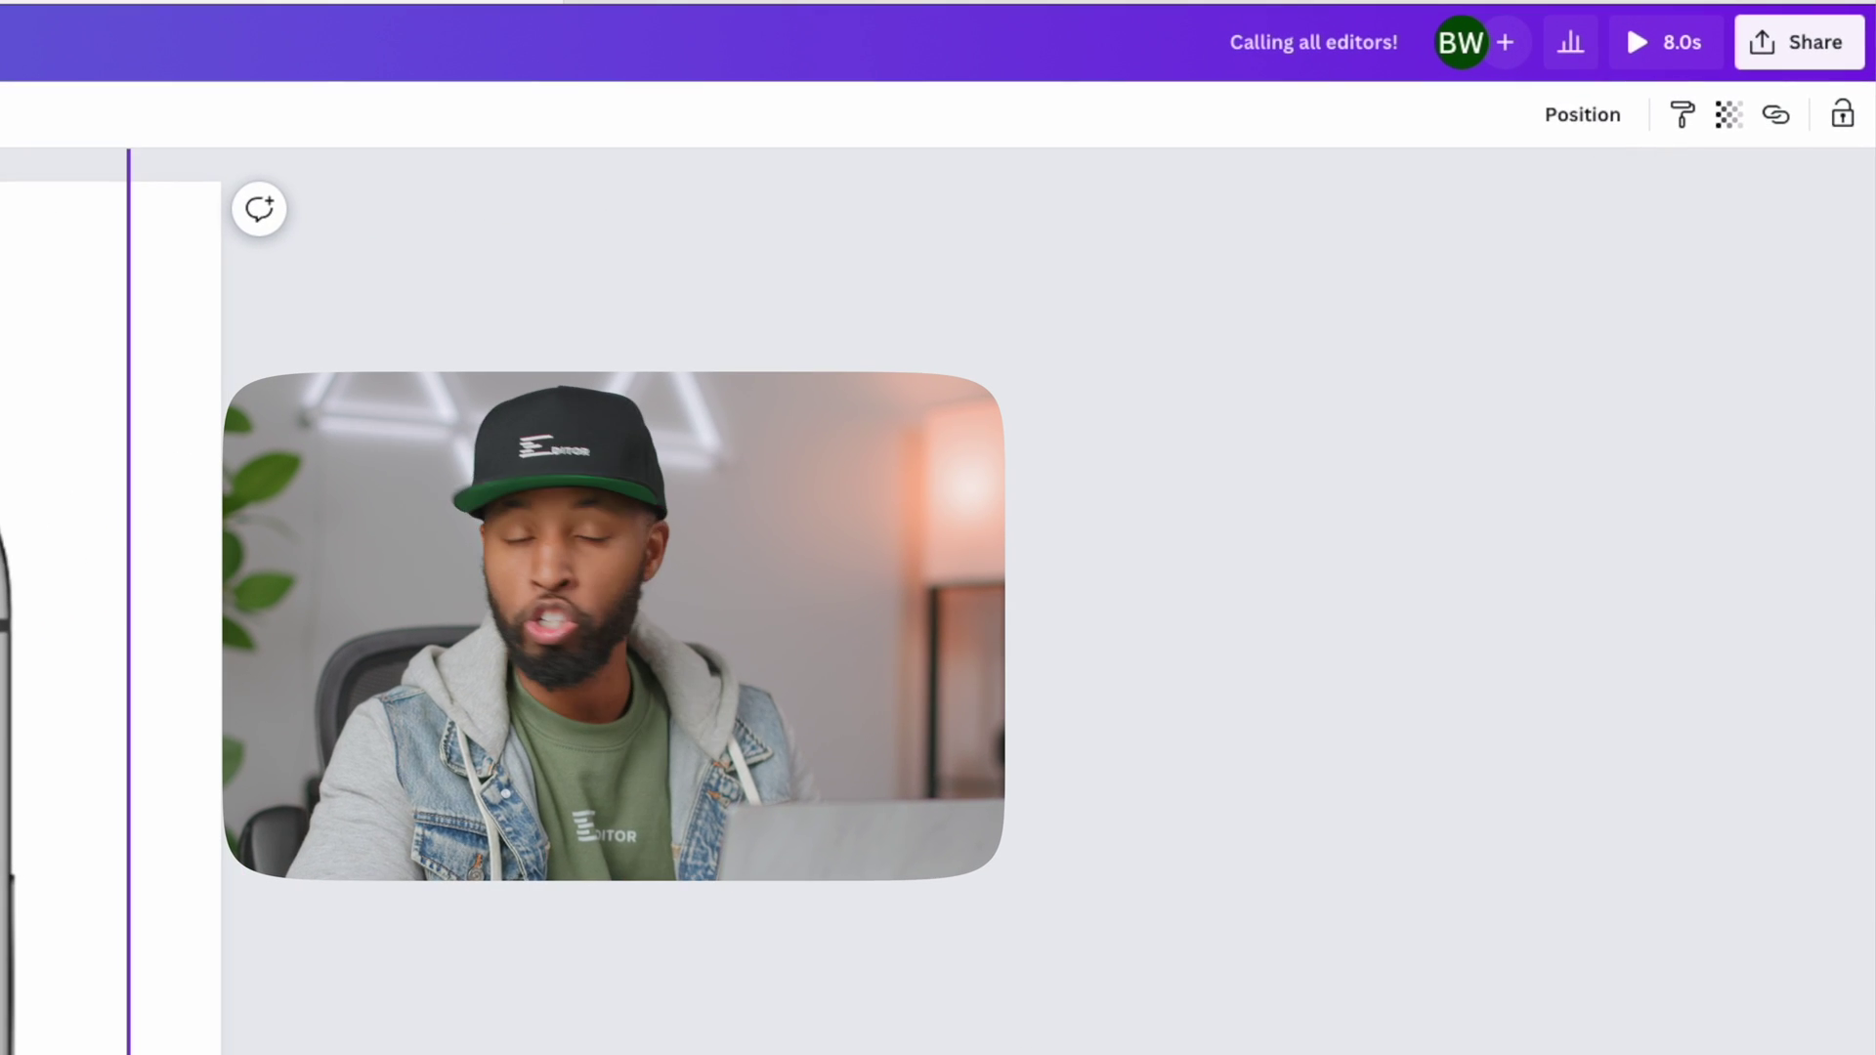
Set the design's download to PNG with a transparent background.
{"action": "left_click", "coordinate": [1796, 43]}
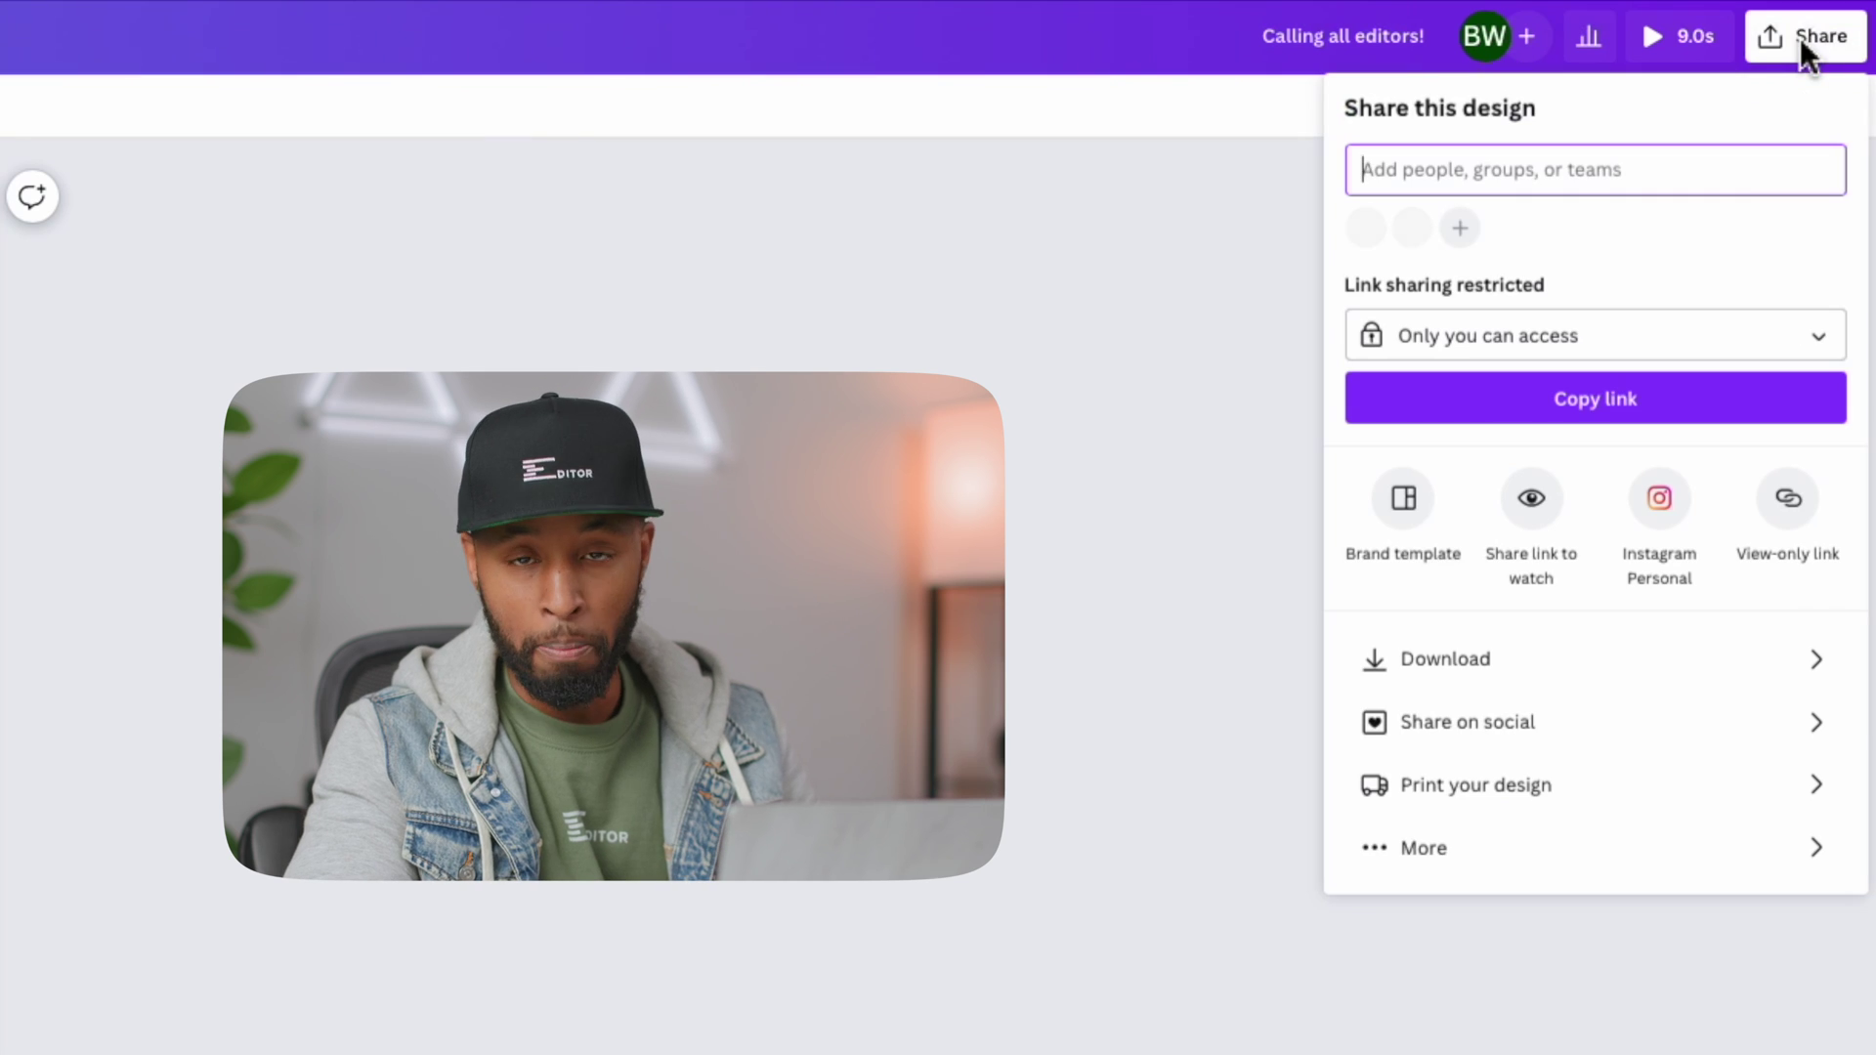
{"action": "left_click", "coordinate": [1584, 652]}
{"action": "left_click", "coordinate": [1481, 219]}
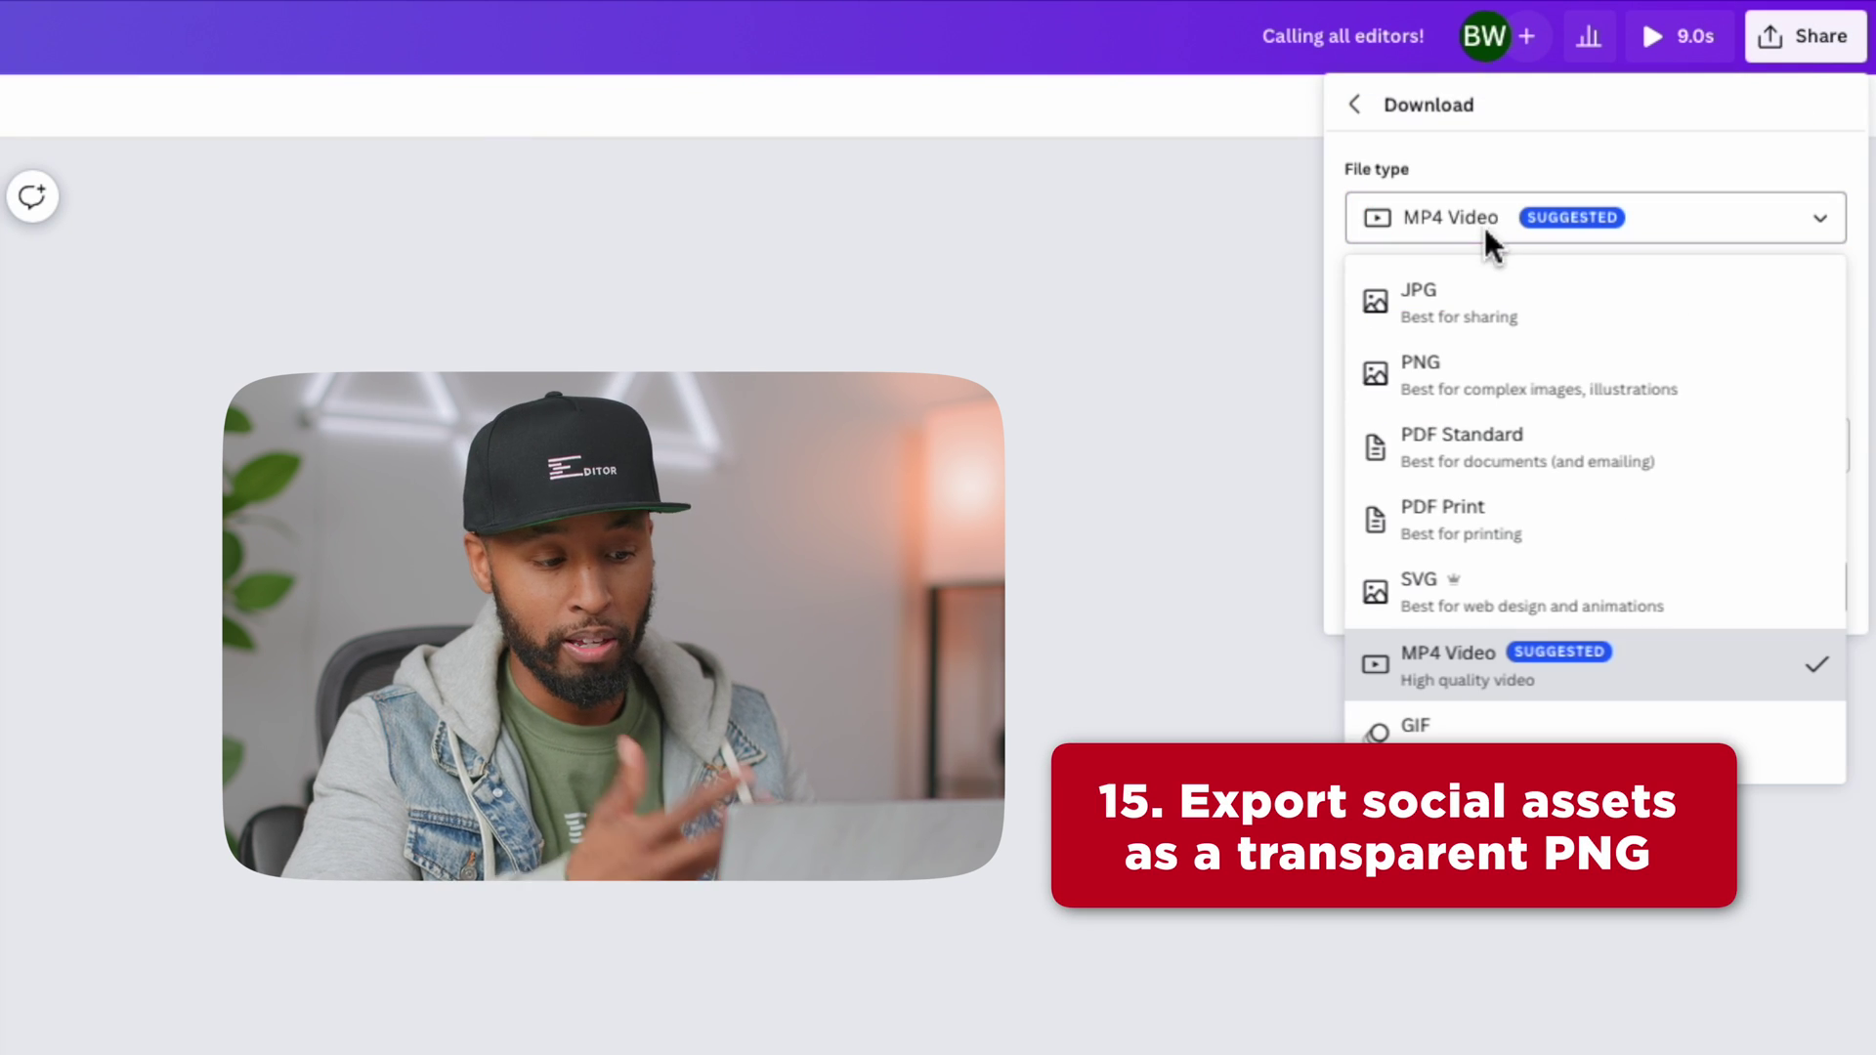
{"action": "left_click", "coordinate": [1510, 367]}
{"action": "left_click", "coordinate": [1410, 376]}
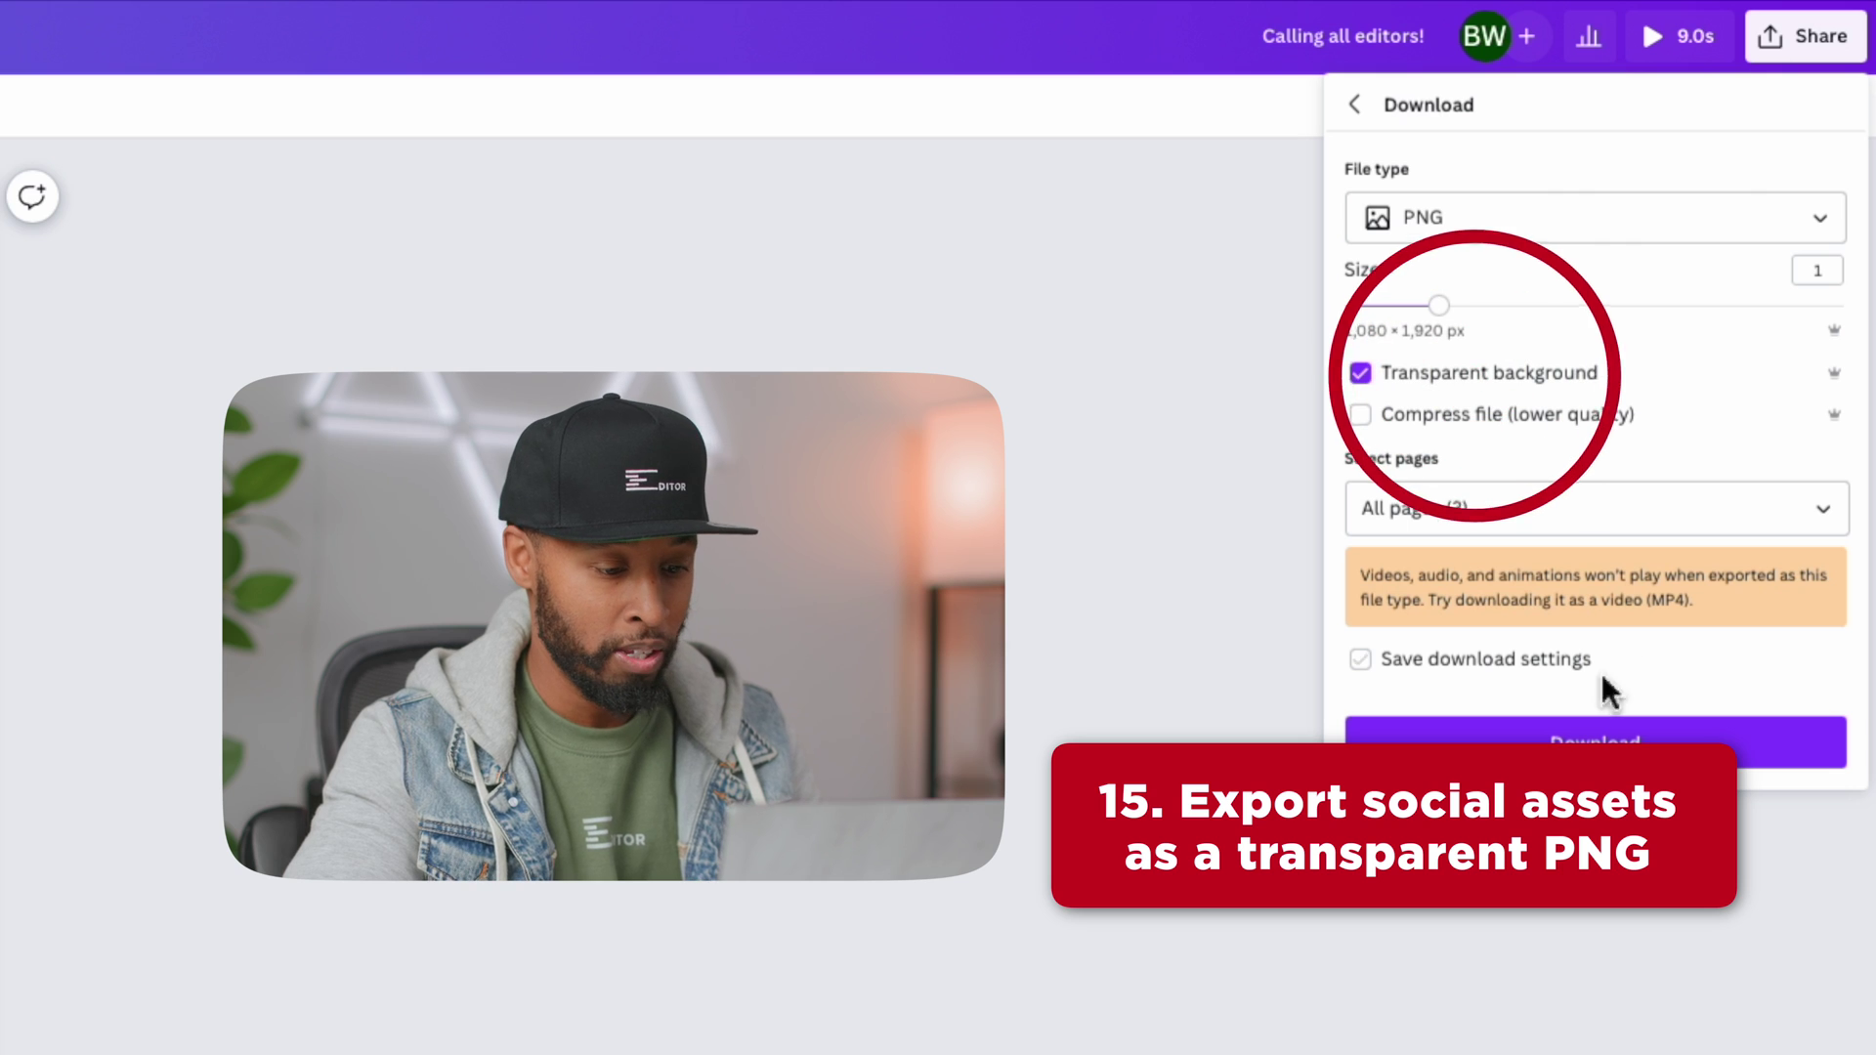
{"action": "left_click", "coordinate": [1544, 852]}
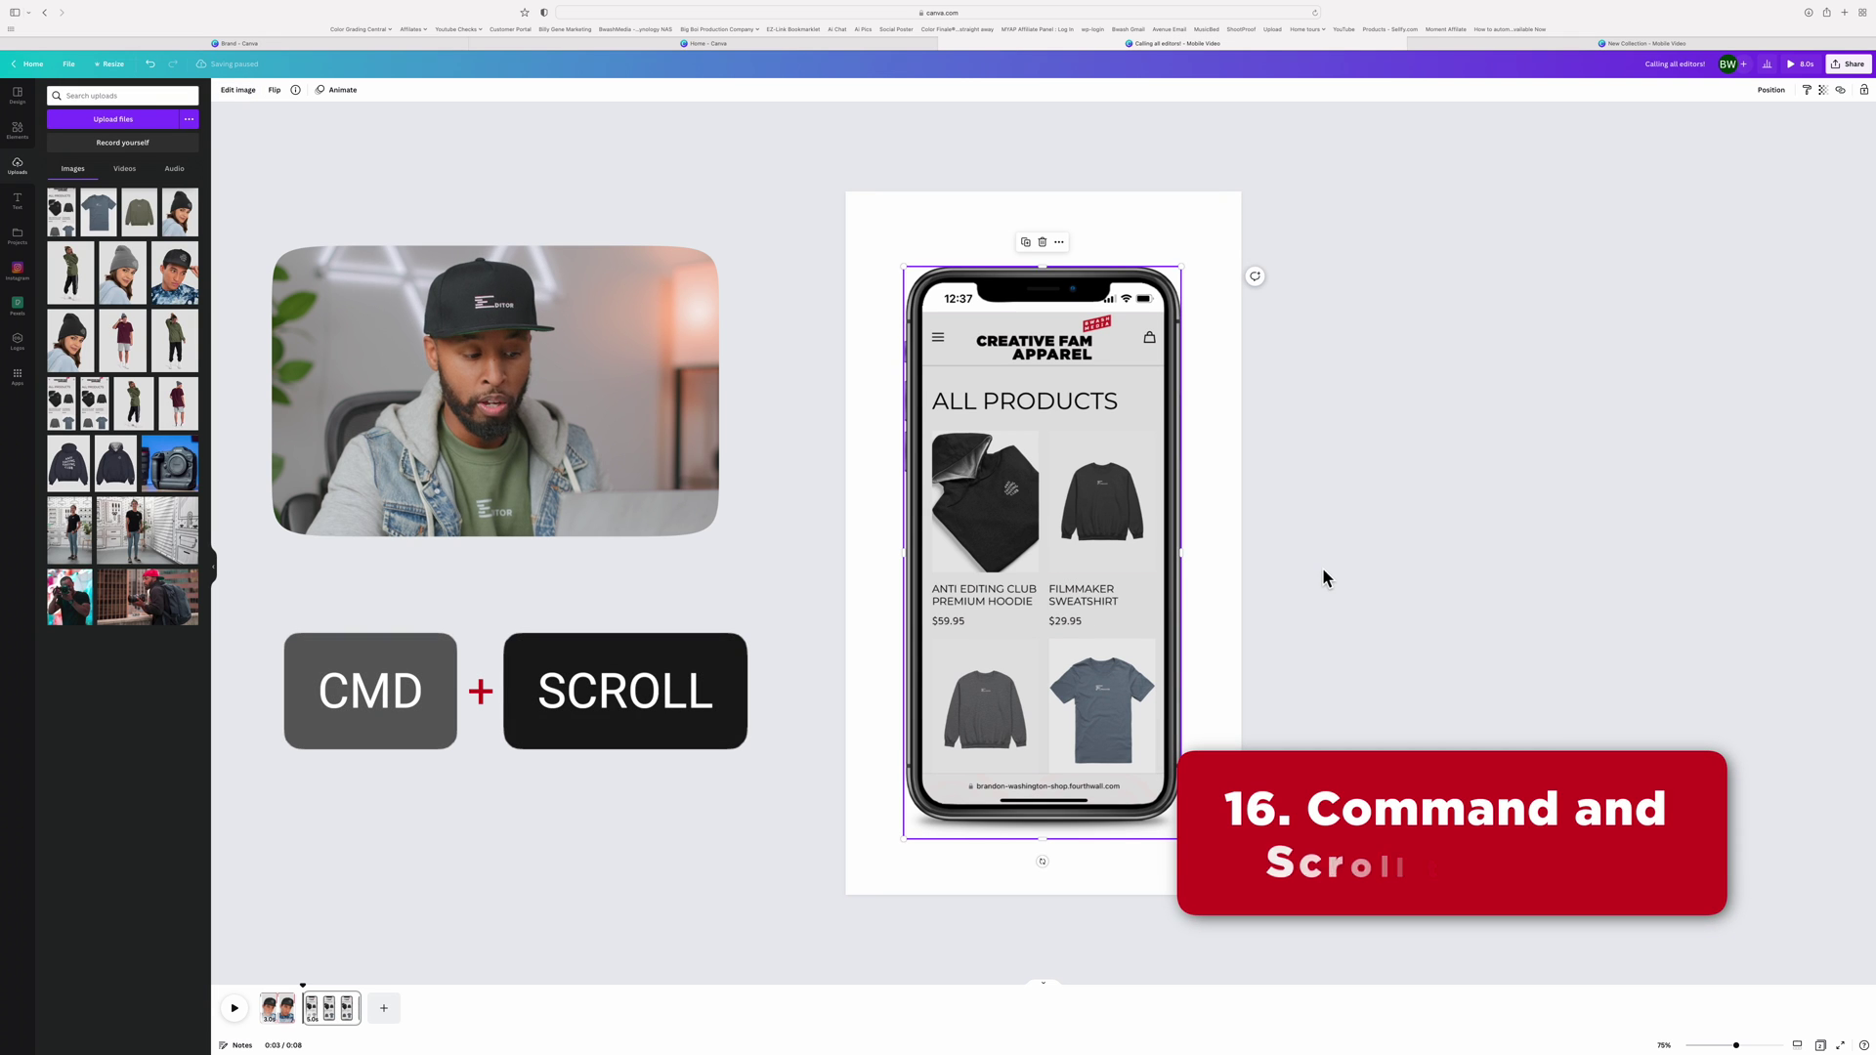
Shrink the framed phone mockup towards the lower left of the second page.
{"action": "scroll", "coordinate": [1323, 570], "scroll_direction": "down", "scroll_amount": 10}
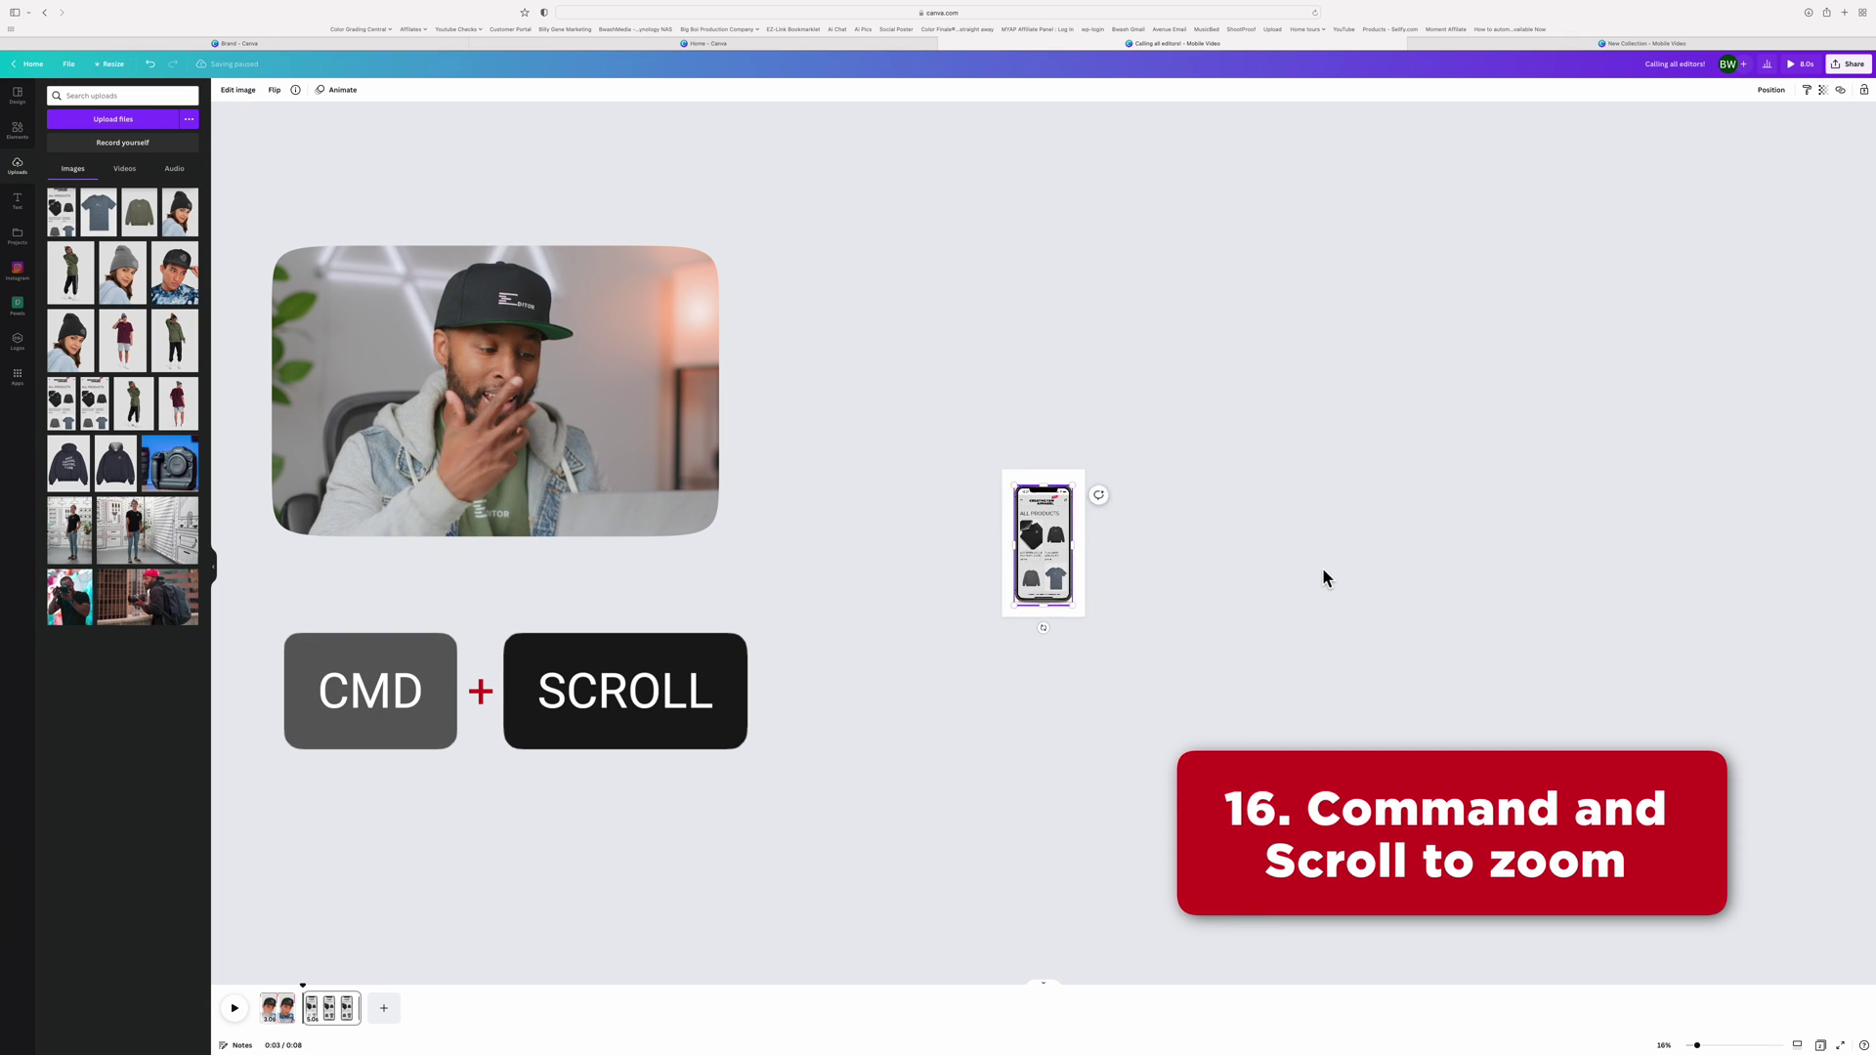
{"action": "scroll", "coordinate": [1323, 571], "scroll_direction": "up", "scroll_amount": 8}
{"action": "scroll", "coordinate": [1323, 571], "scroll_direction": "down", "scroll_amount": 8}
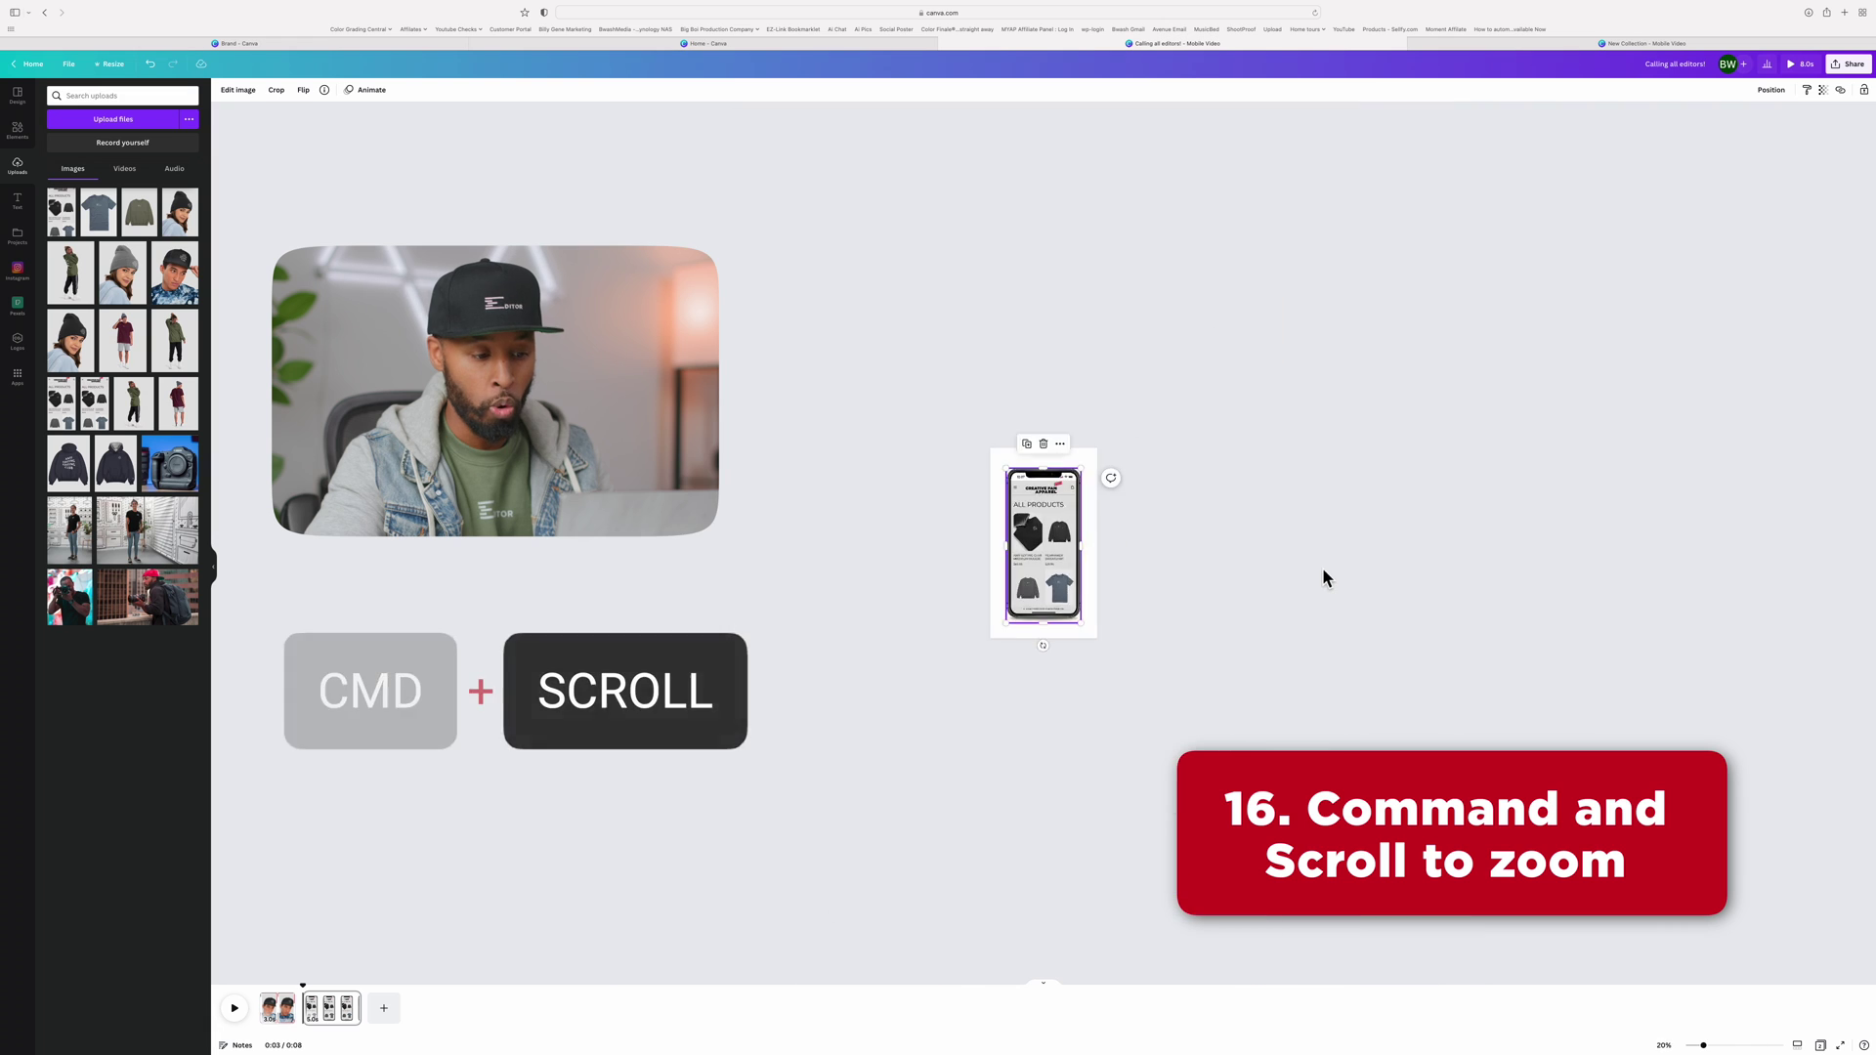
{"action": "scroll", "coordinate": [1323, 571], "scroll_direction": "up", "scroll_amount": 5}
{"action": "left_click_drag", "start_coordinate": [1172, 284], "coordinate": [1073, 457]}
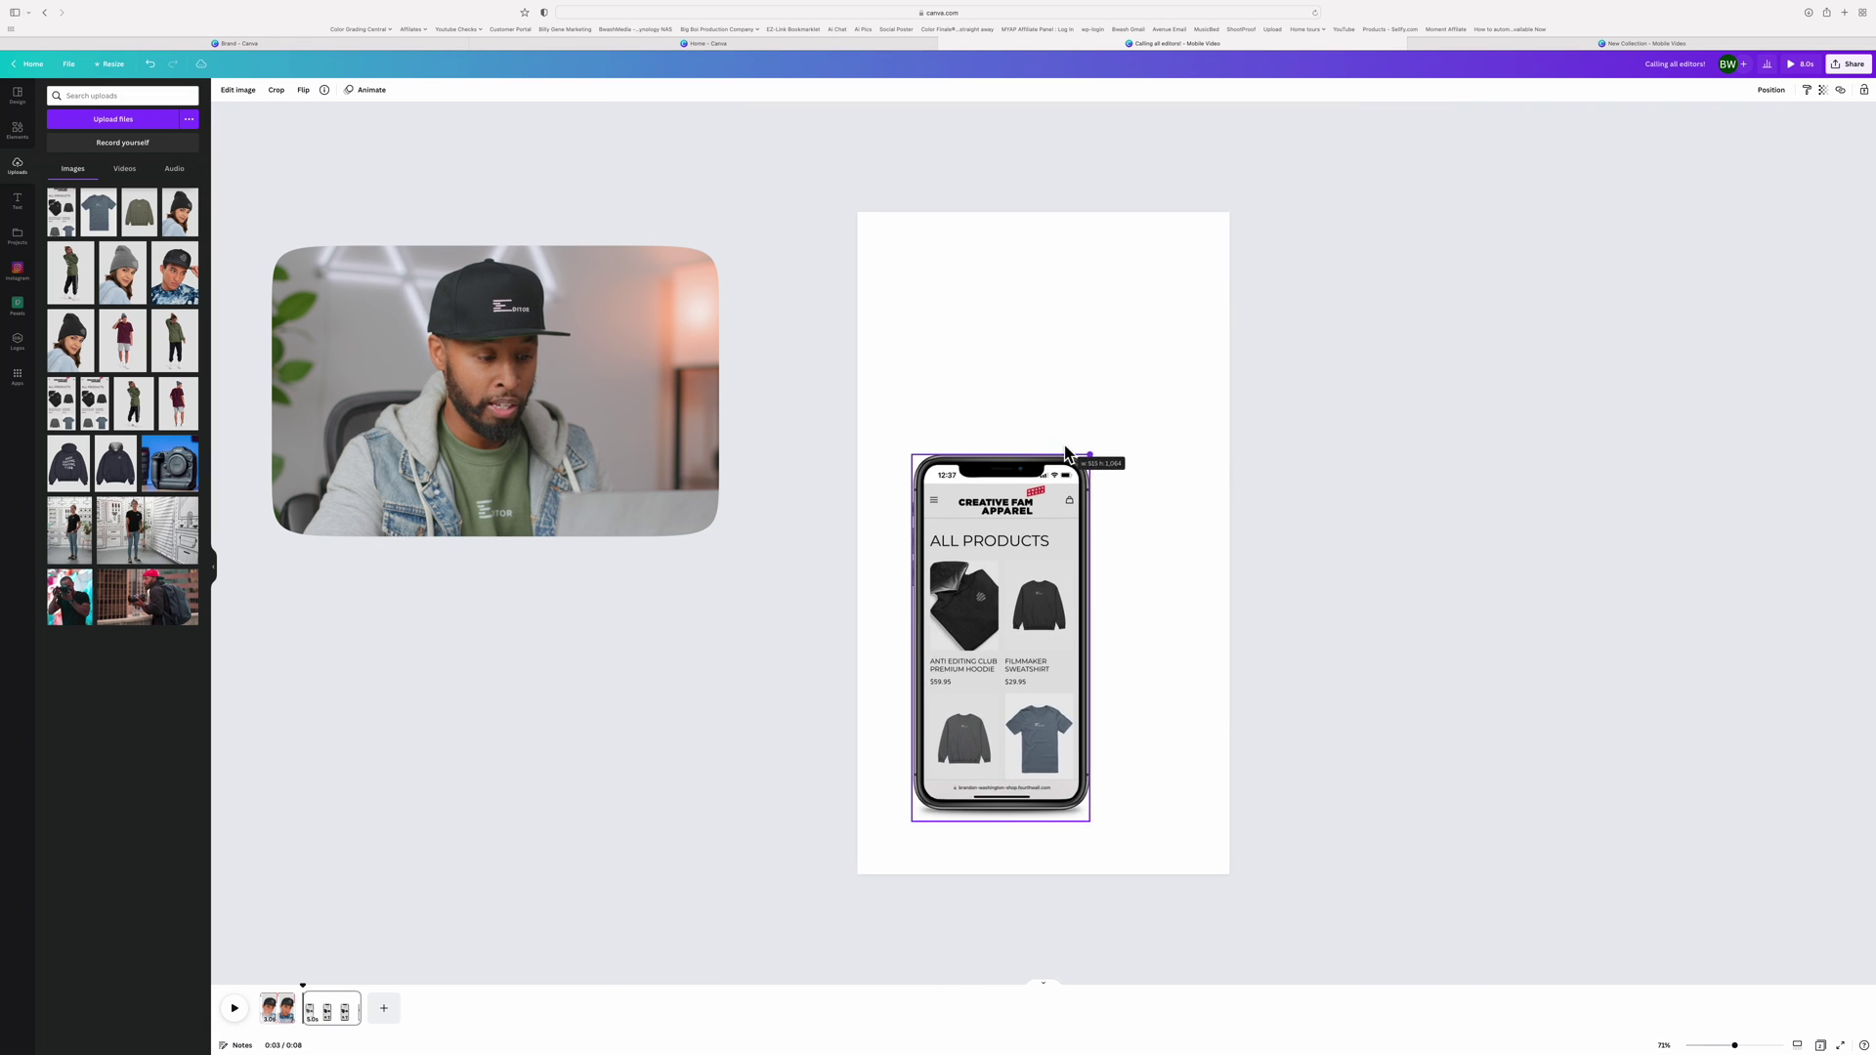
Move the framed phone mockup to the upper center of the second page and enlarge it slightly.
{"action": "left_click_drag", "start_coordinate": [1040, 624], "coordinate": [1082, 447]}
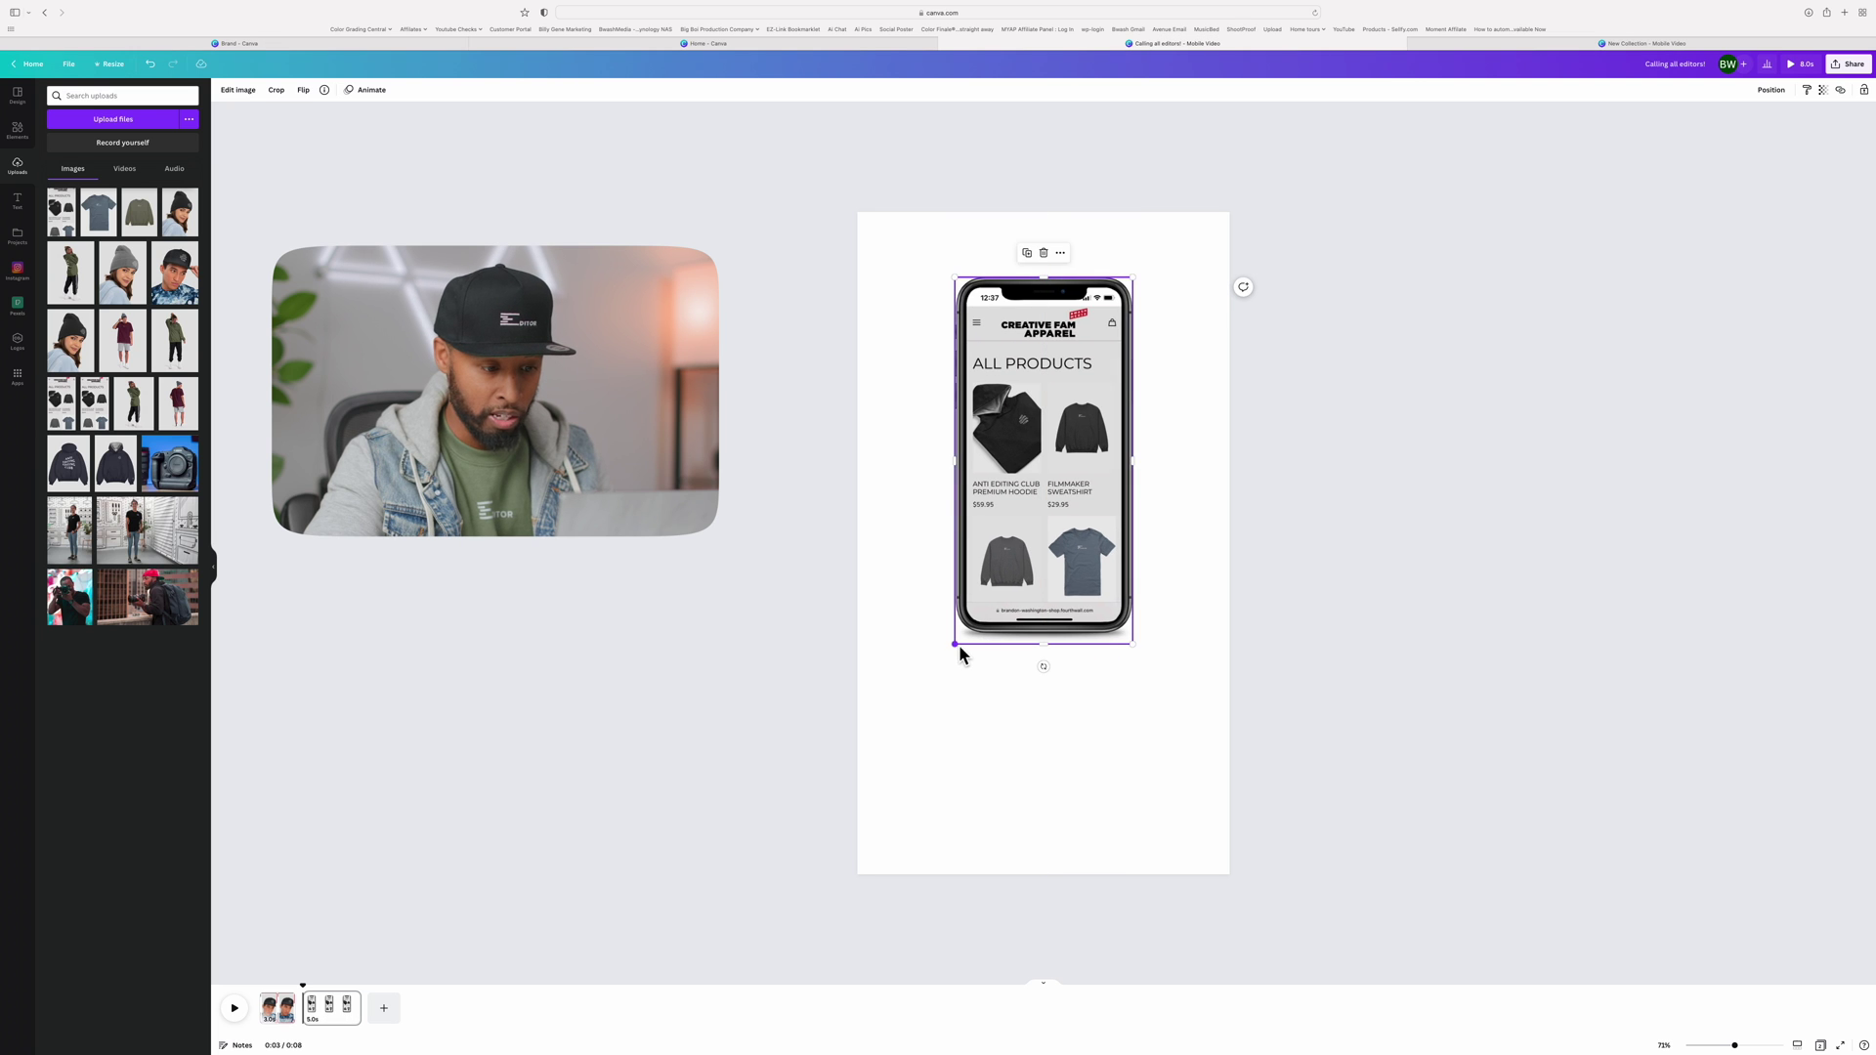
{"action": "left_click_drag", "start_coordinate": [960, 646], "coordinate": [942, 678]}
{"action": "left_click_drag", "start_coordinate": [1023, 612], "coordinate": [1030, 613]}
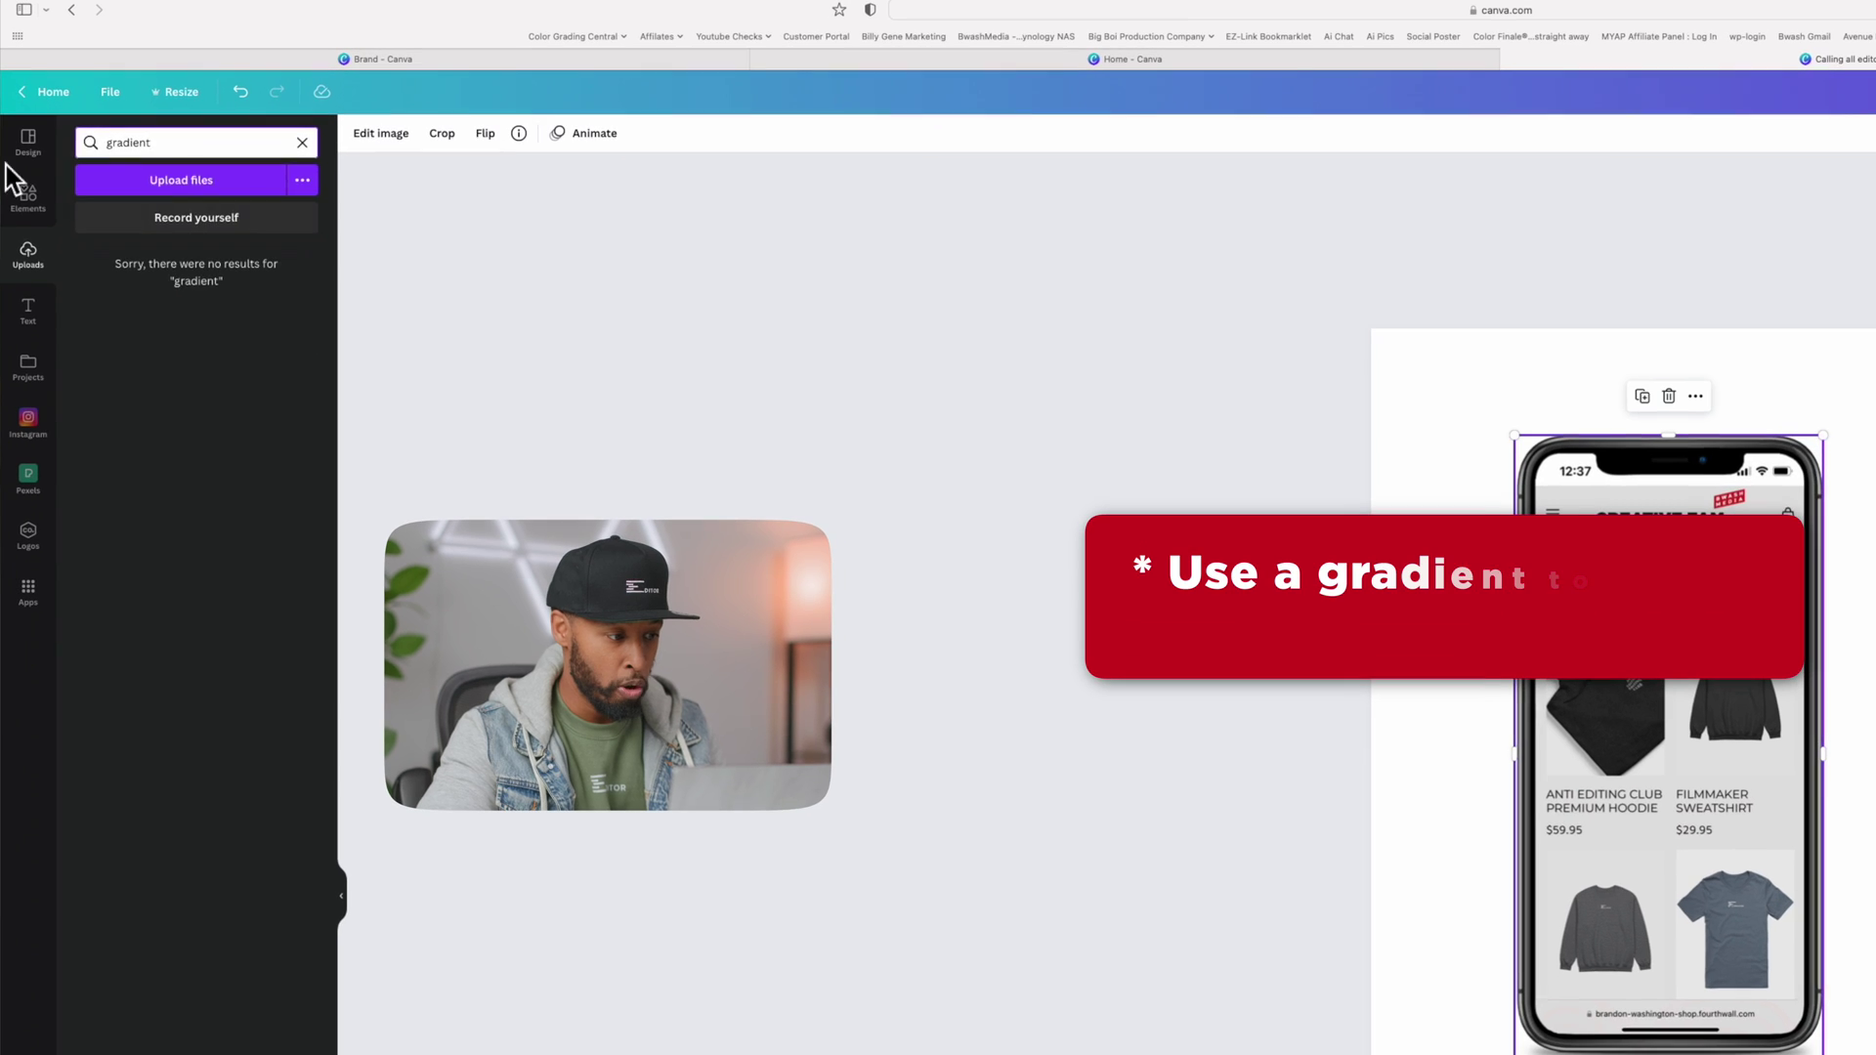
Search the graphics for "gradient" and place a fading gradient at the bottom of the second page, stretched beyond its full width.
{"action": "left_click", "coordinate": [17, 130]}
{"action": "left_click", "coordinate": [89, 121]}
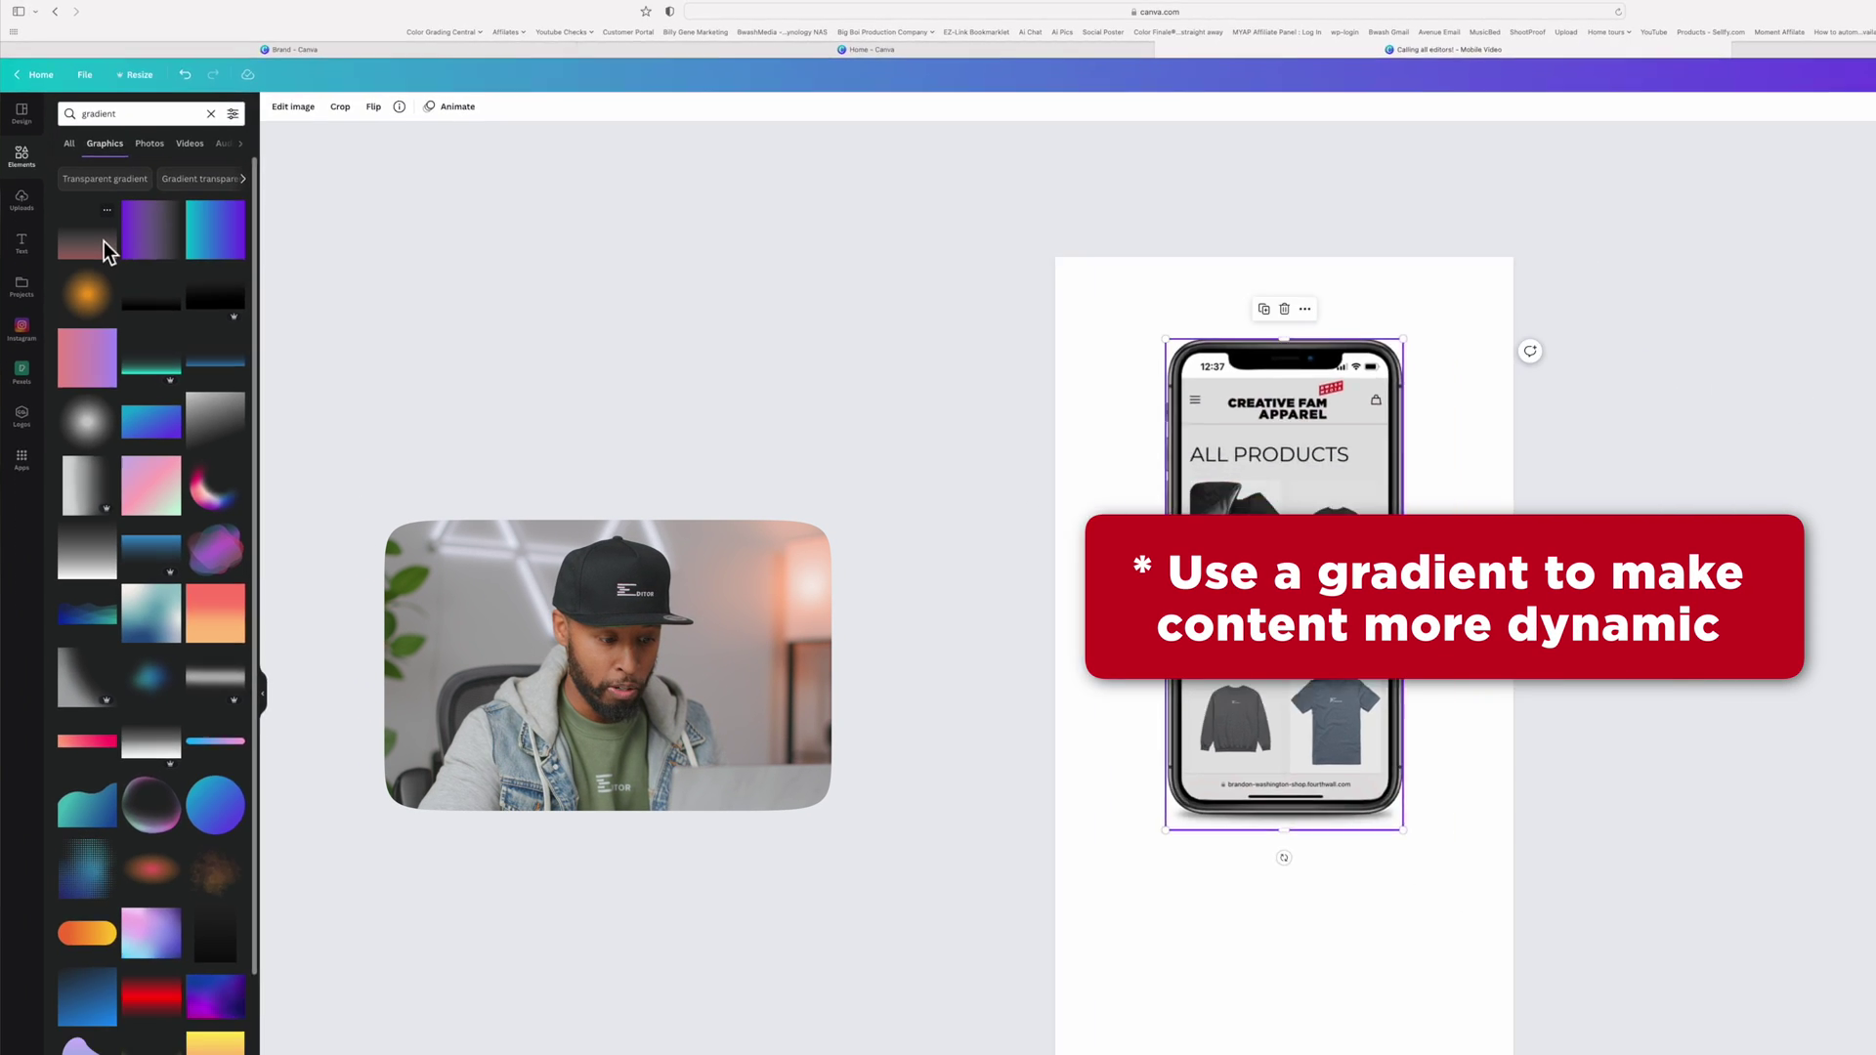
{"action": "left_click_drag", "start_coordinate": [103, 242], "coordinate": [1260, 955]}
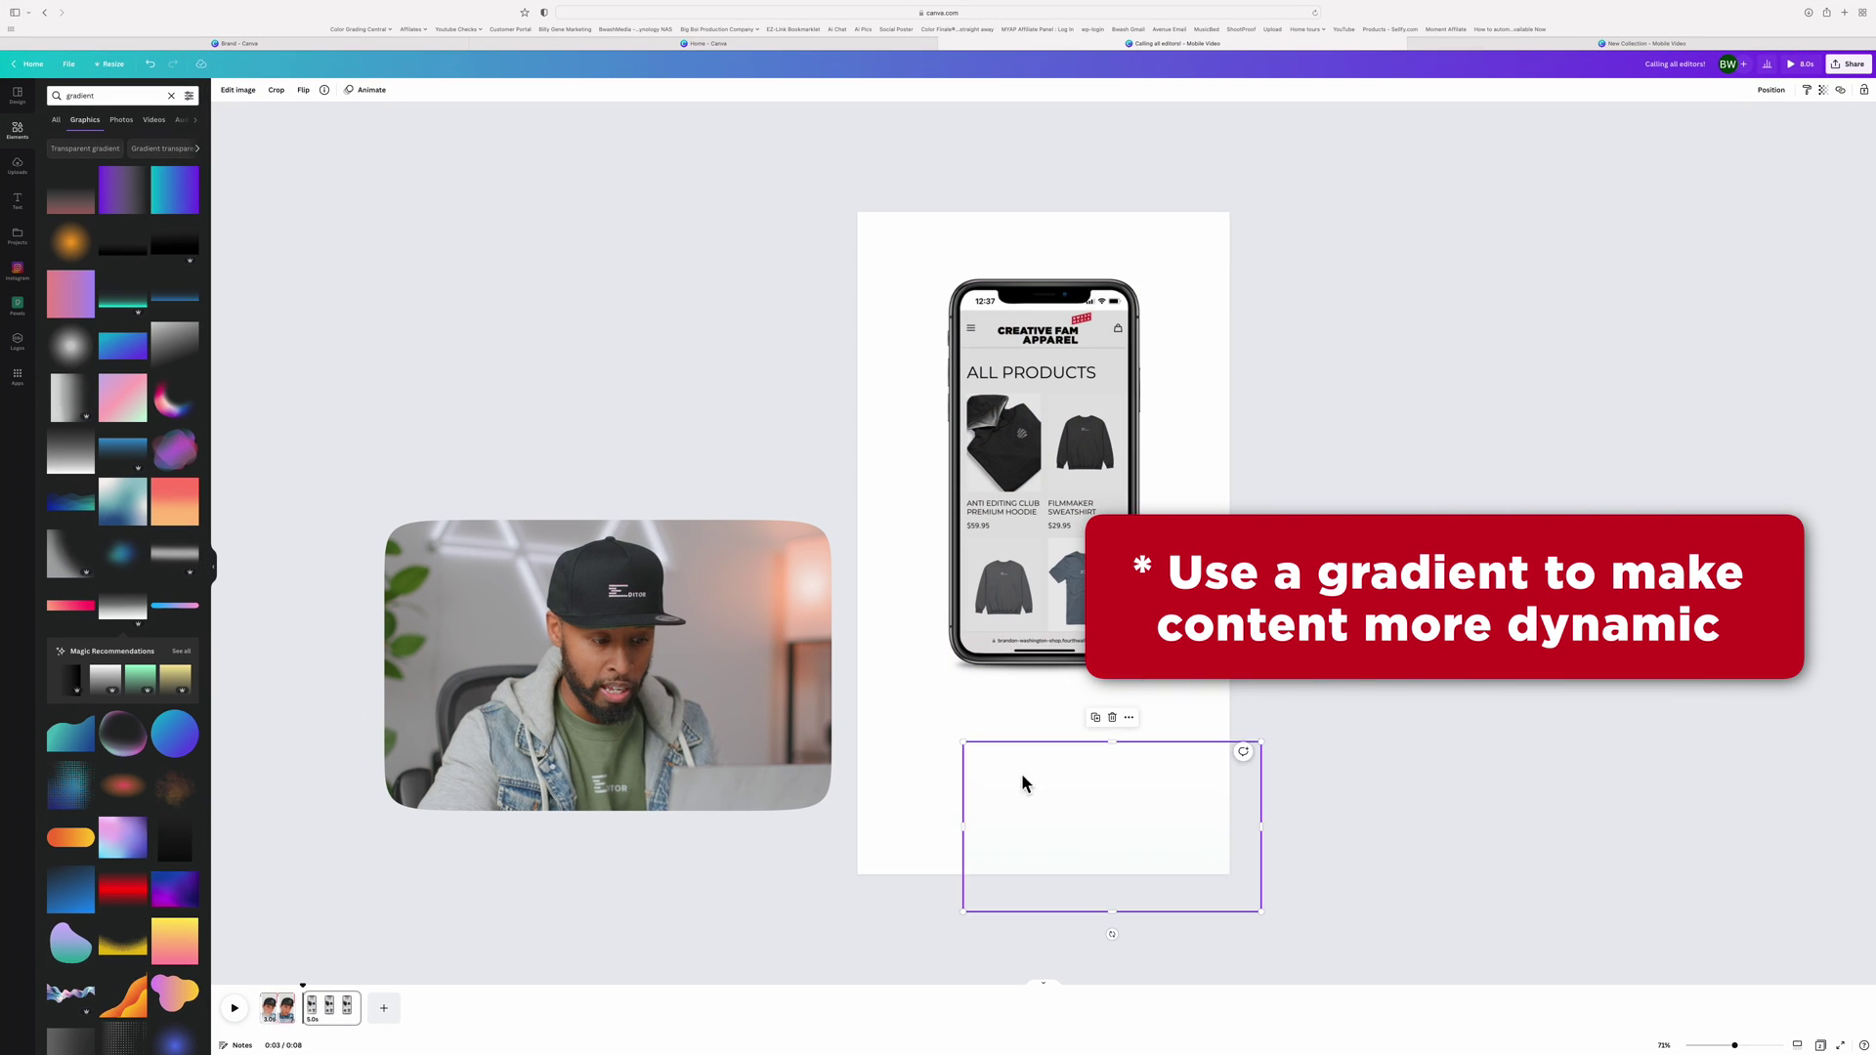
{"action": "left_click_drag", "start_coordinate": [895, 756], "coordinate": [834, 756]}
{"action": "left_click_drag", "start_coordinate": [1192, 756], "coordinate": [1253, 756]}
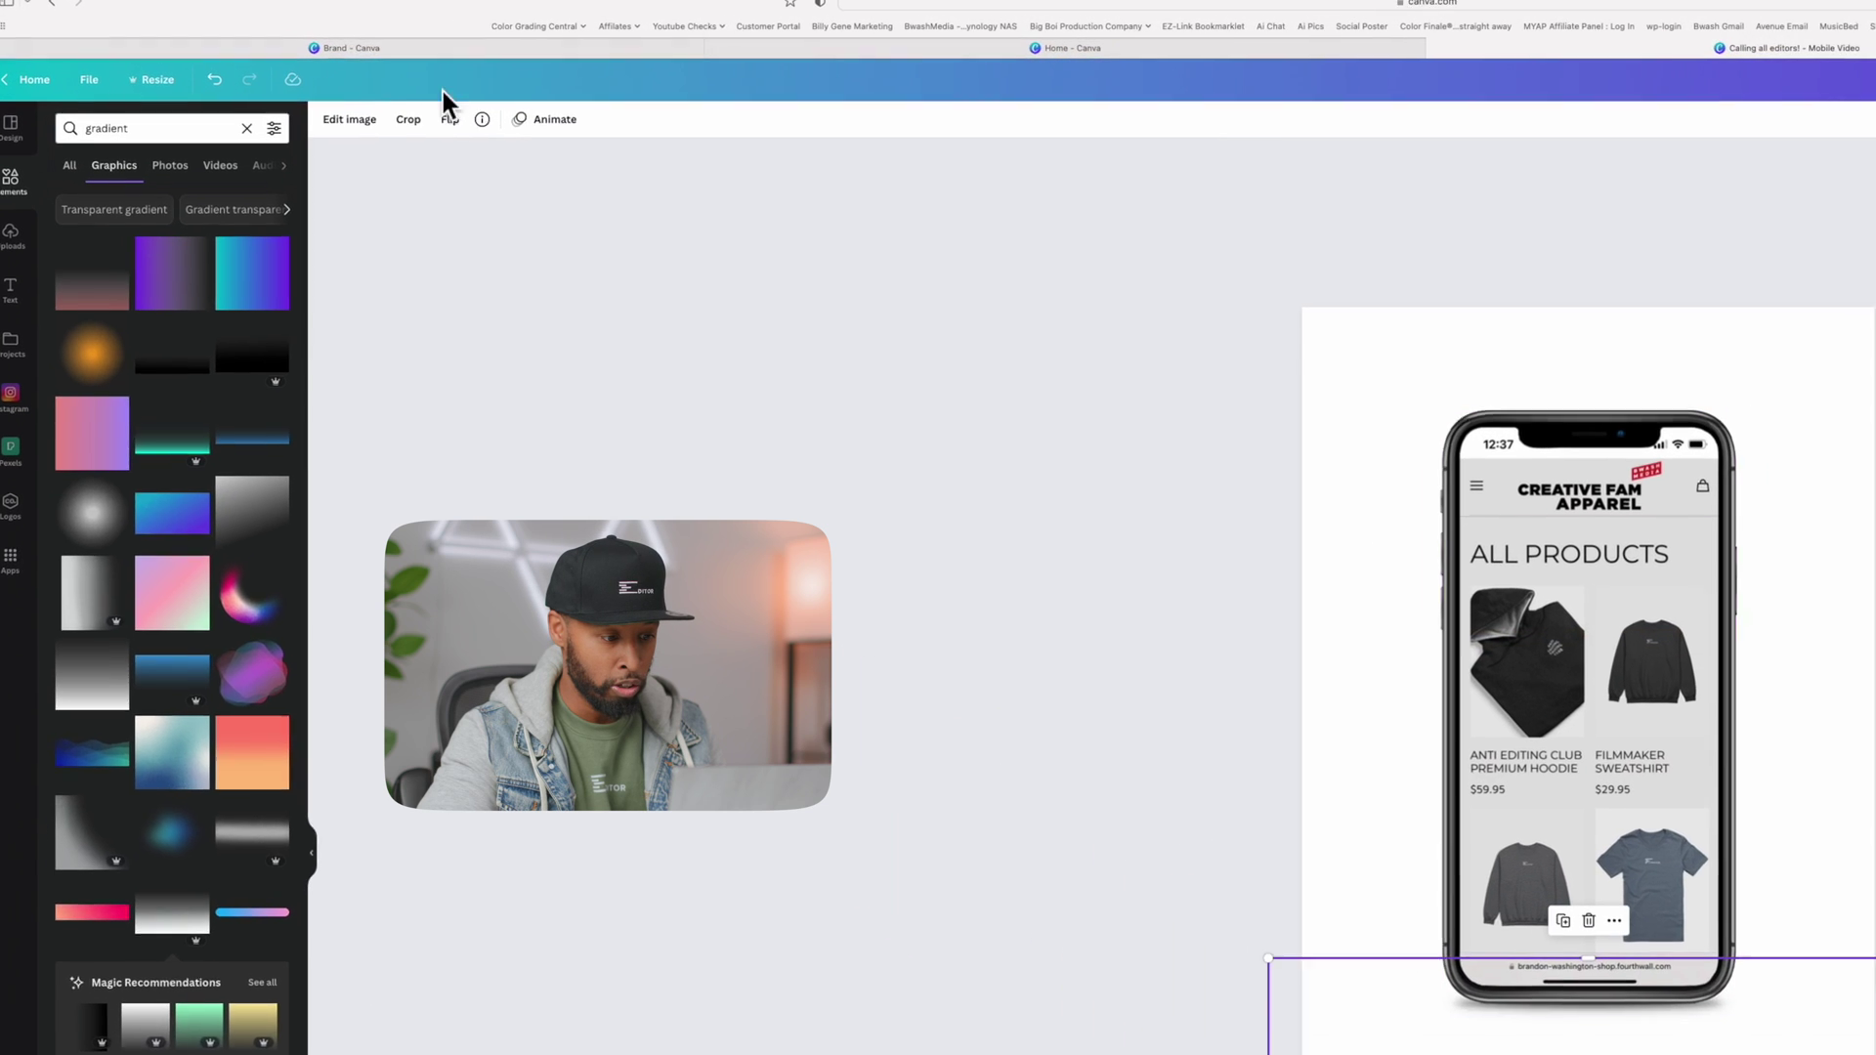
Darken the gradient through its image adjustments and extend it upward over the lower part of the page.
{"action": "left_click", "coordinate": [238, 89]}
{"action": "left_click", "coordinate": [189, 279]}
{"action": "left_click_drag", "start_coordinate": [180, 193], "coordinate": [70, 197]}
{"action": "left_click_drag", "start_coordinate": [1650, 1007], "coordinate": [1651, 940]}
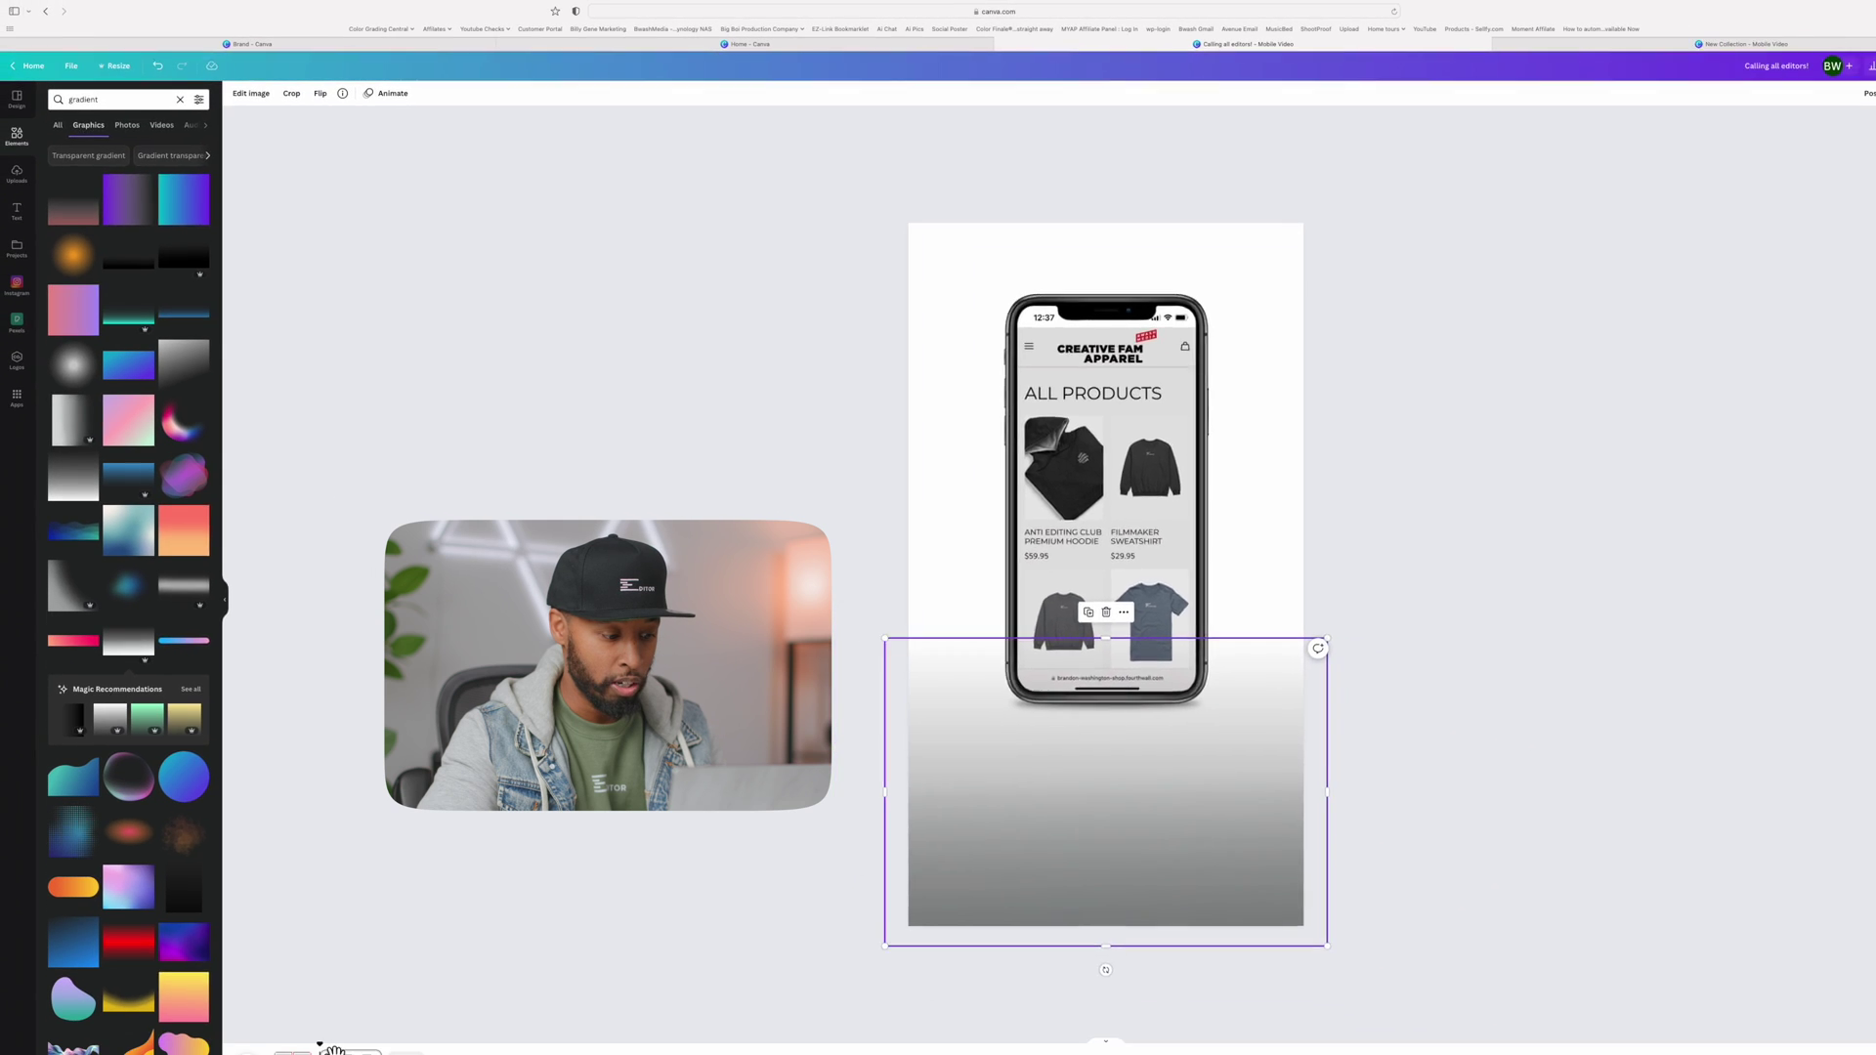
Add a Color Wipe transition between the first and second pages and play it back.
{"action": "left_click_drag", "start_coordinate": [335, 1051], "coordinate": [301, 1054]}
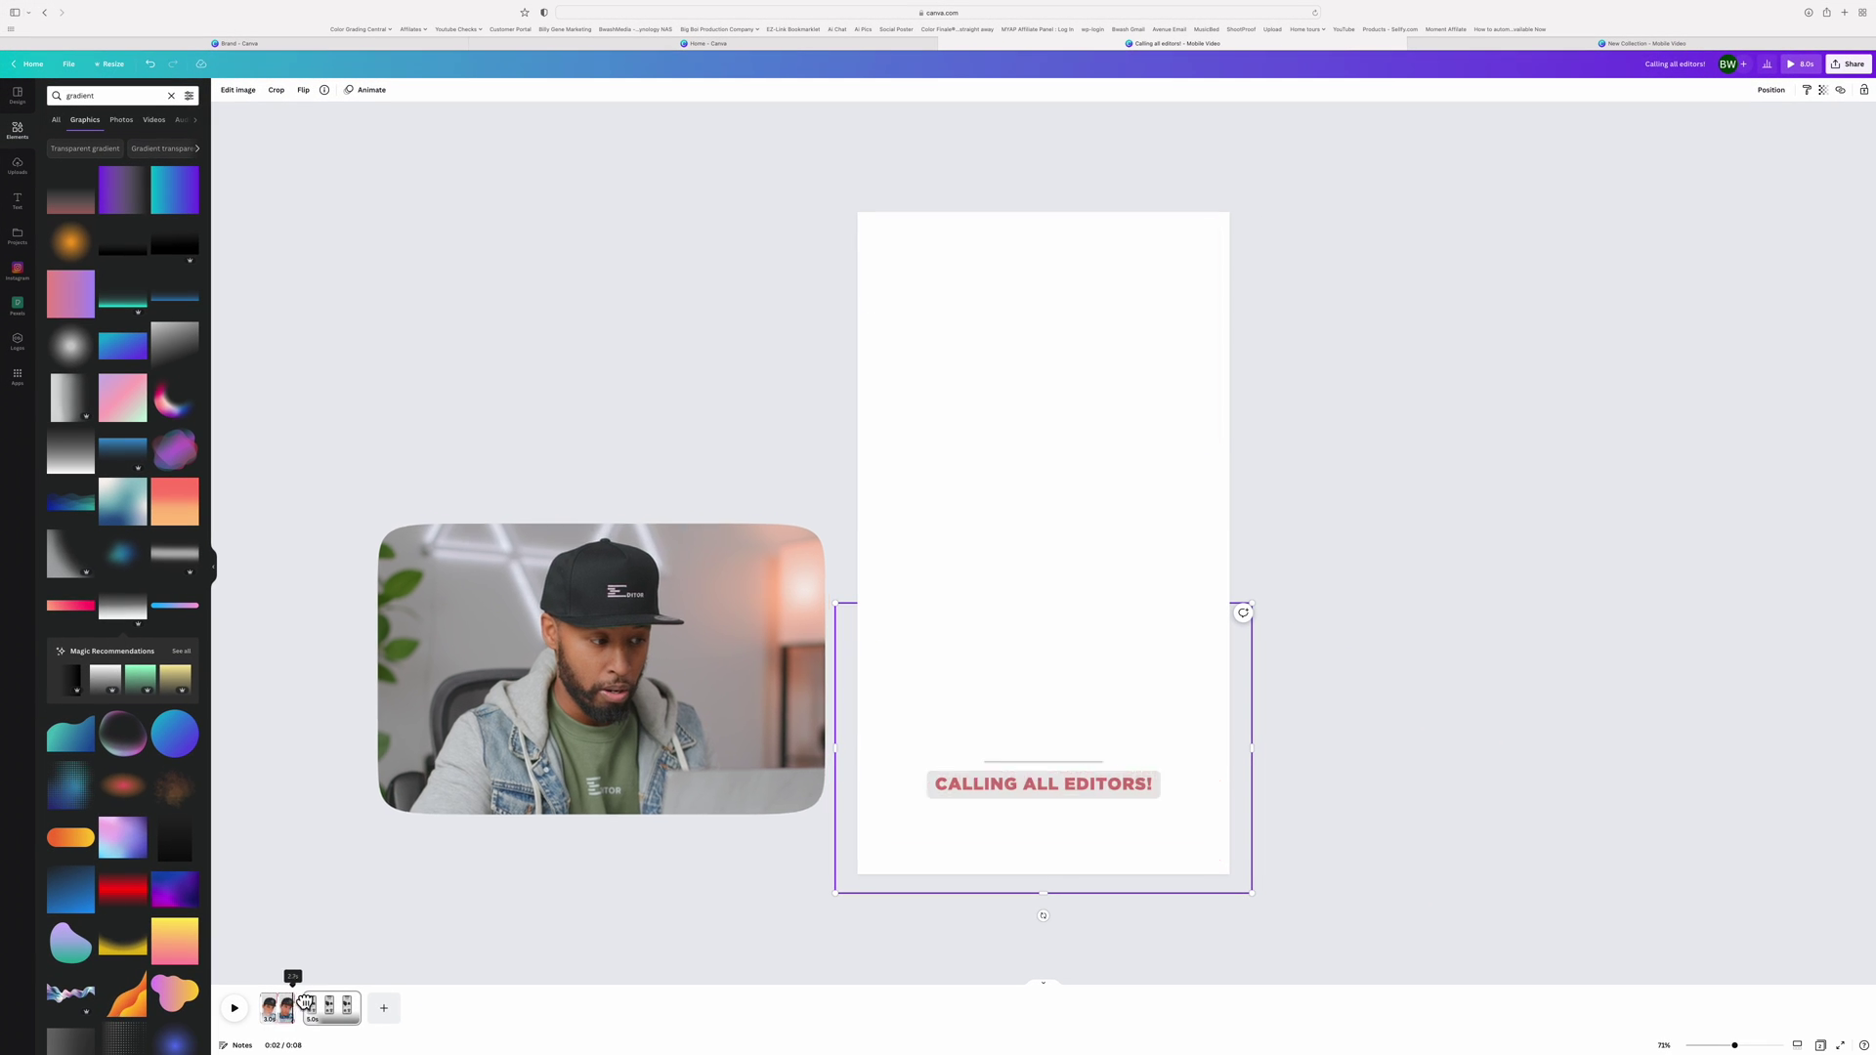
{"action": "left_click", "coordinate": [304, 1002]}
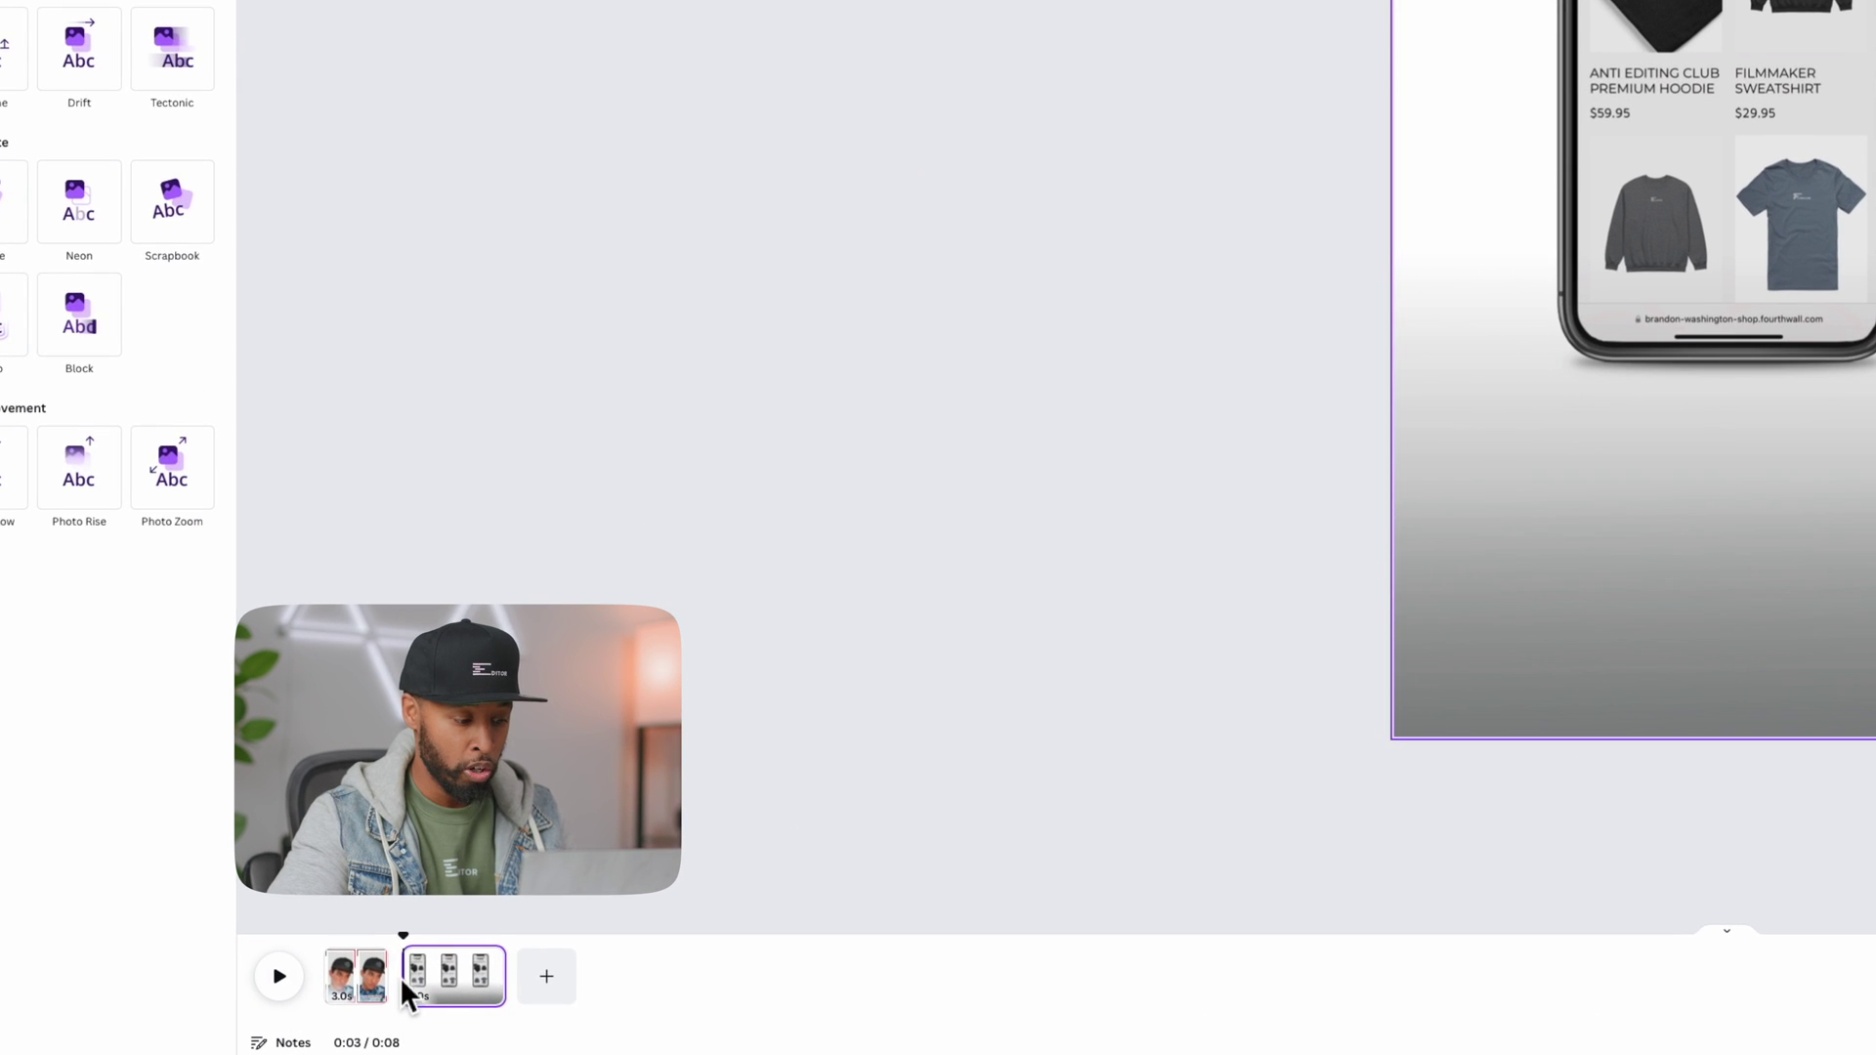
{"action": "mouse_move", "coordinate": [402, 995]}
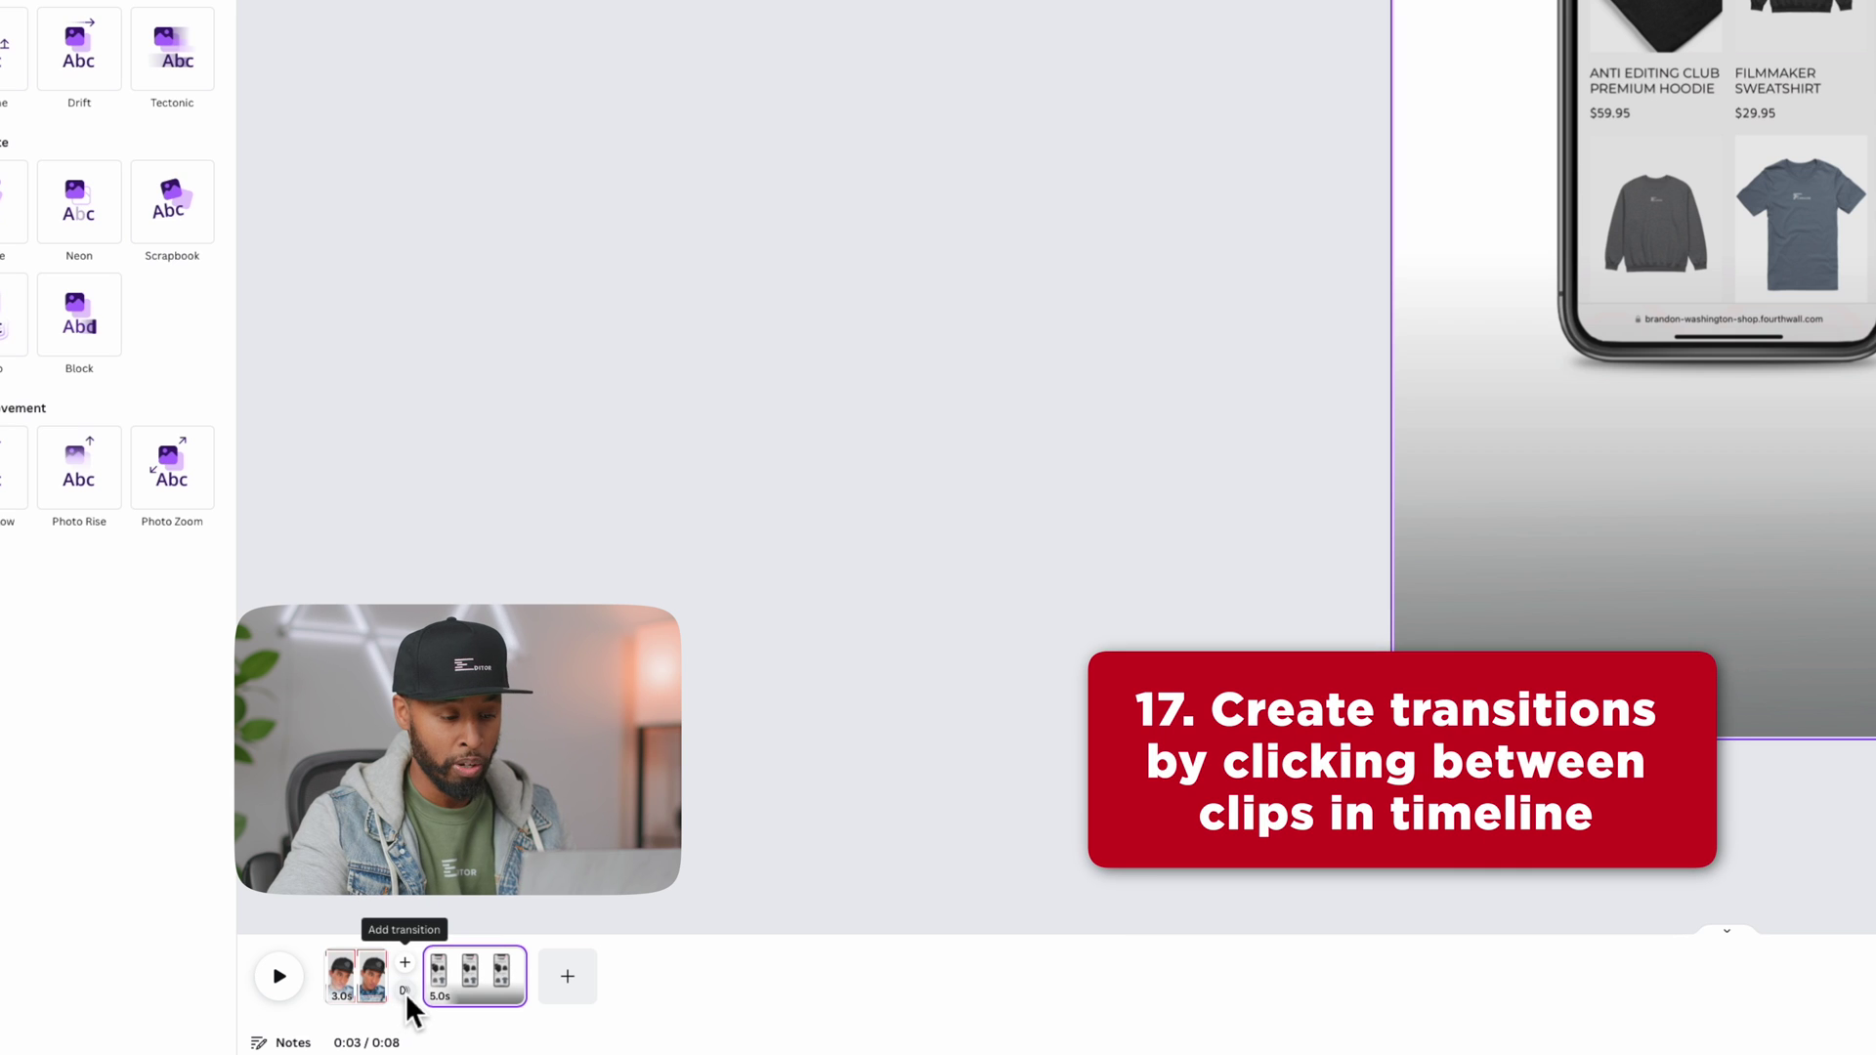
{"action": "left_click", "coordinate": [405, 992]}
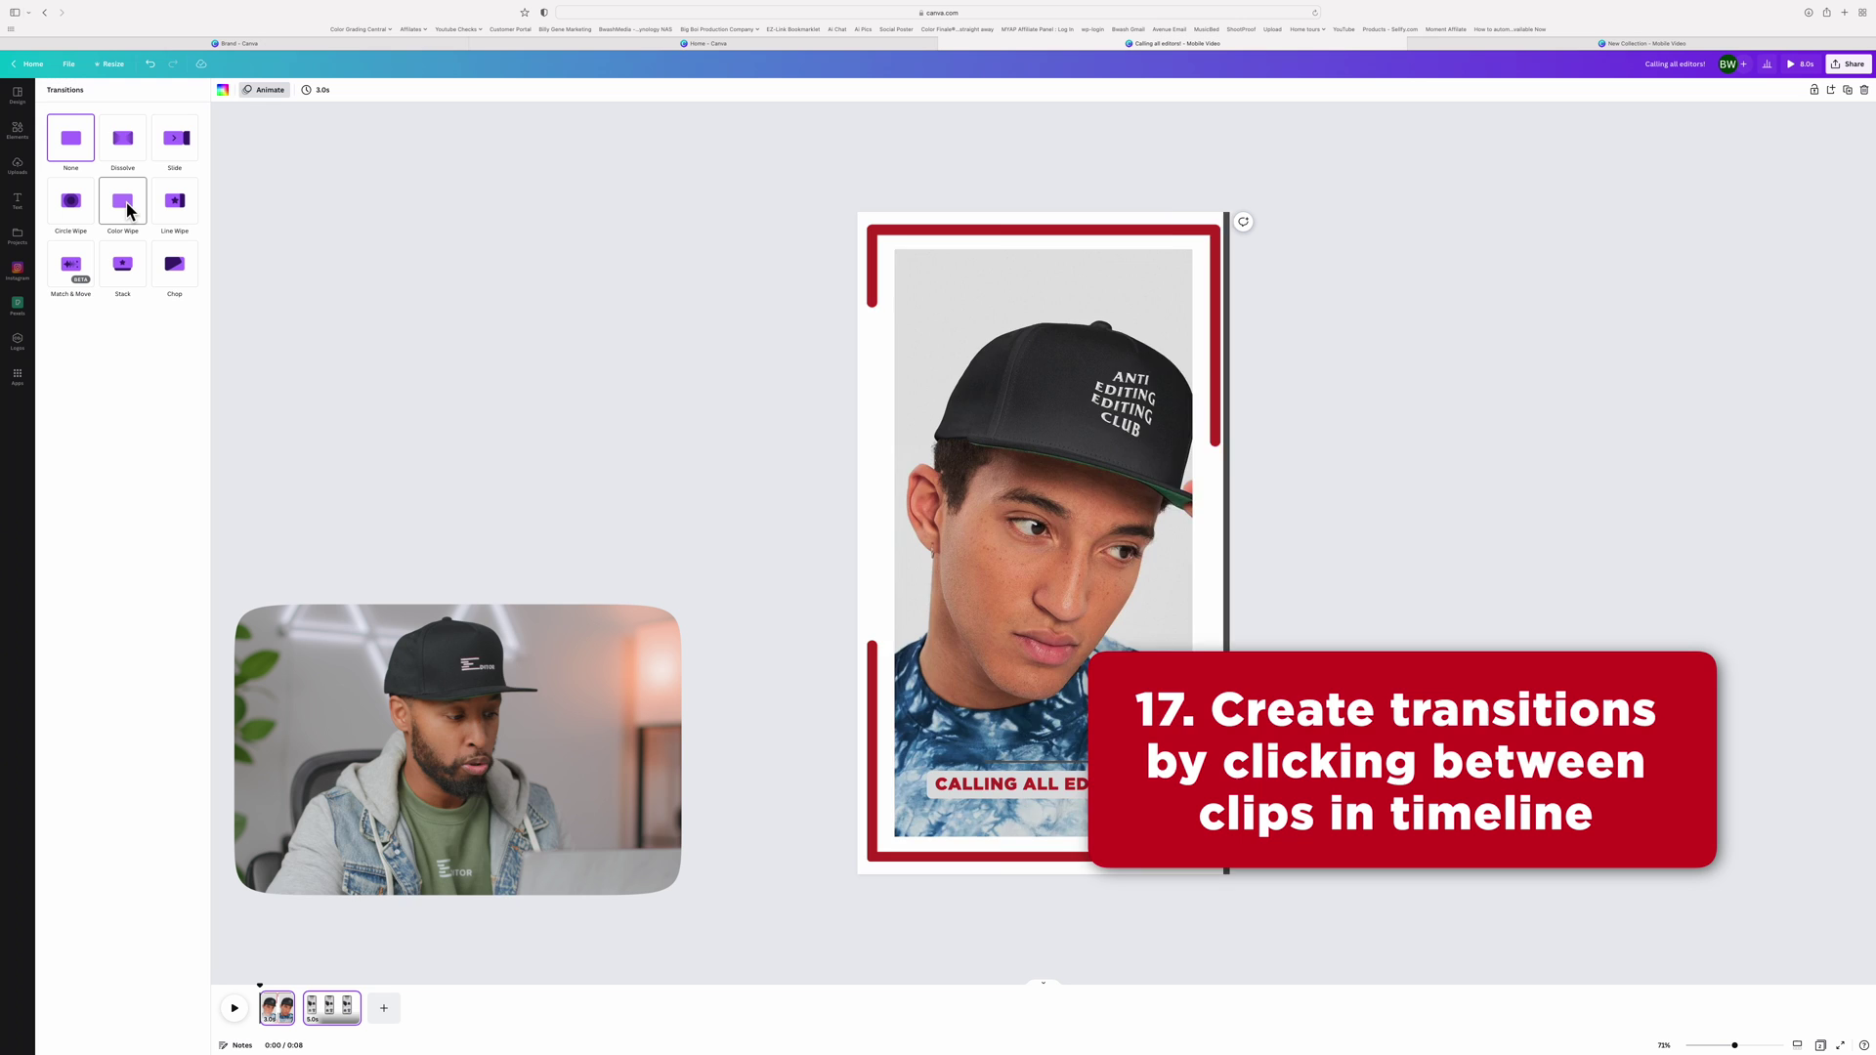
{"action": "left_click", "coordinate": [125, 206]}
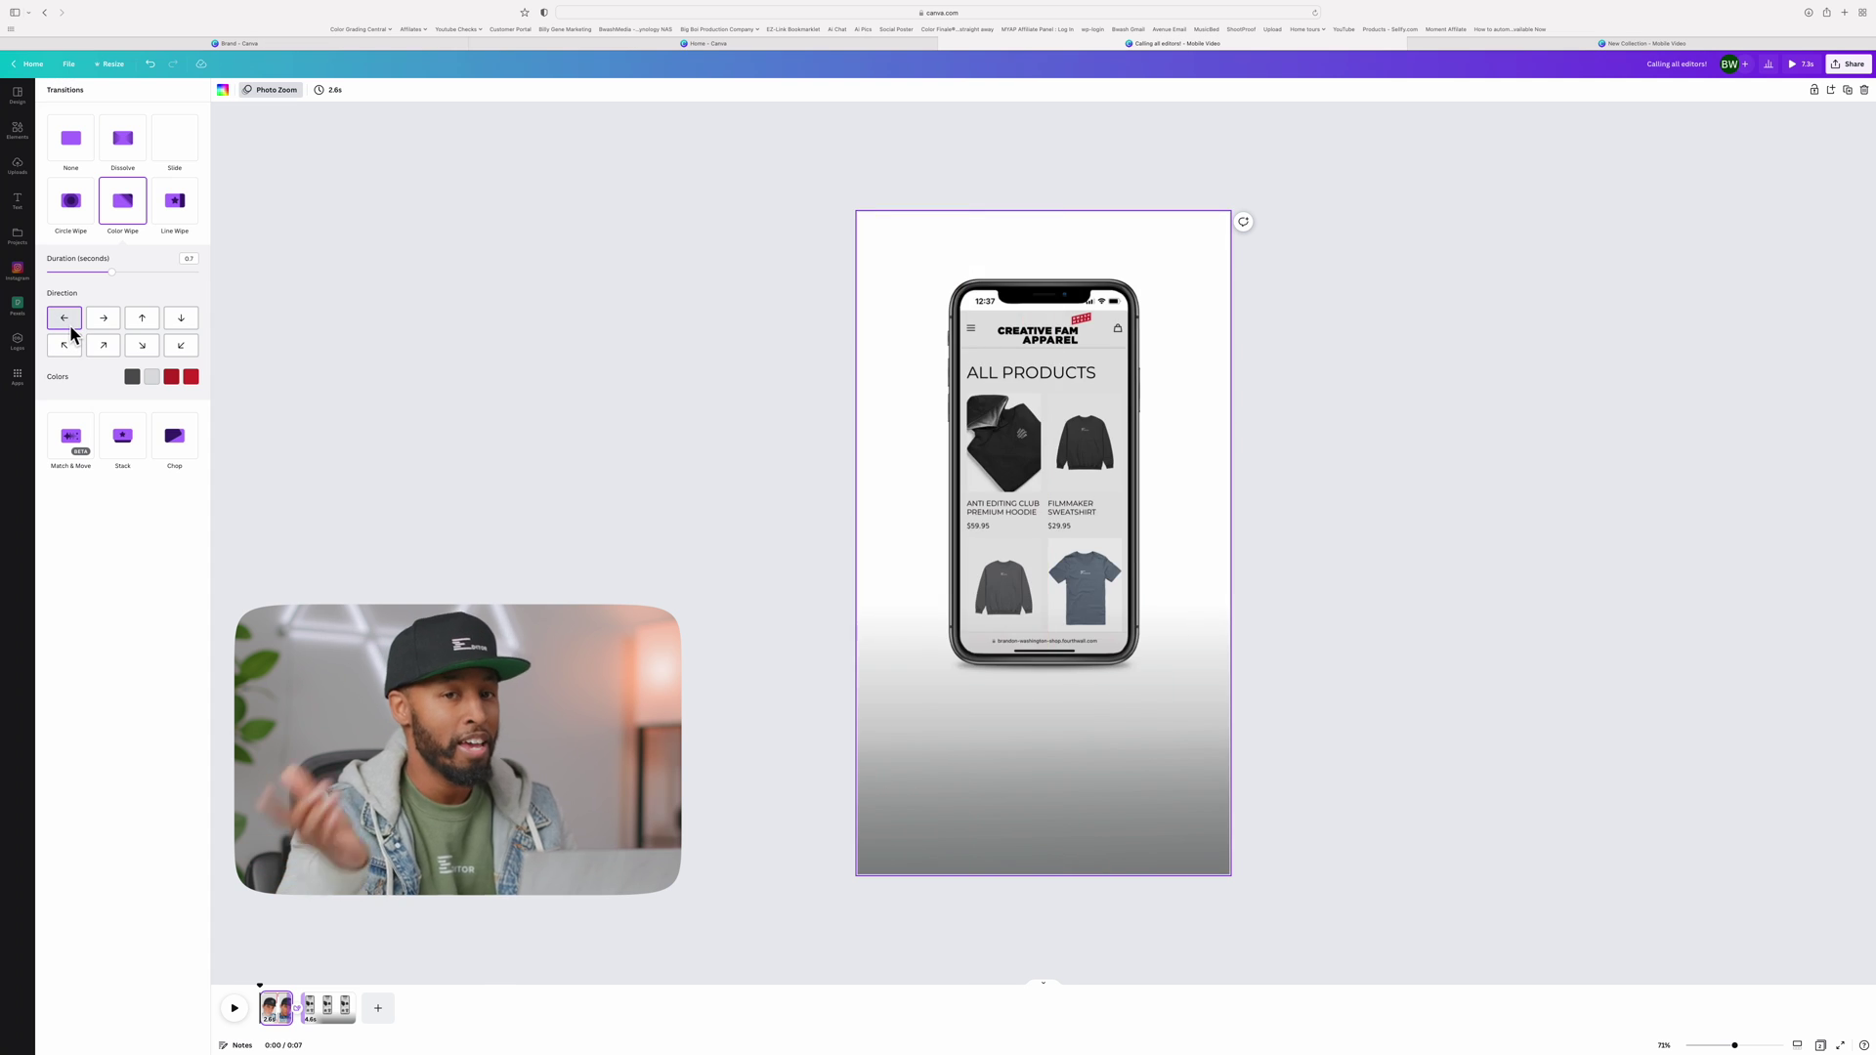
{"action": "left_click", "coordinate": [236, 1008]}
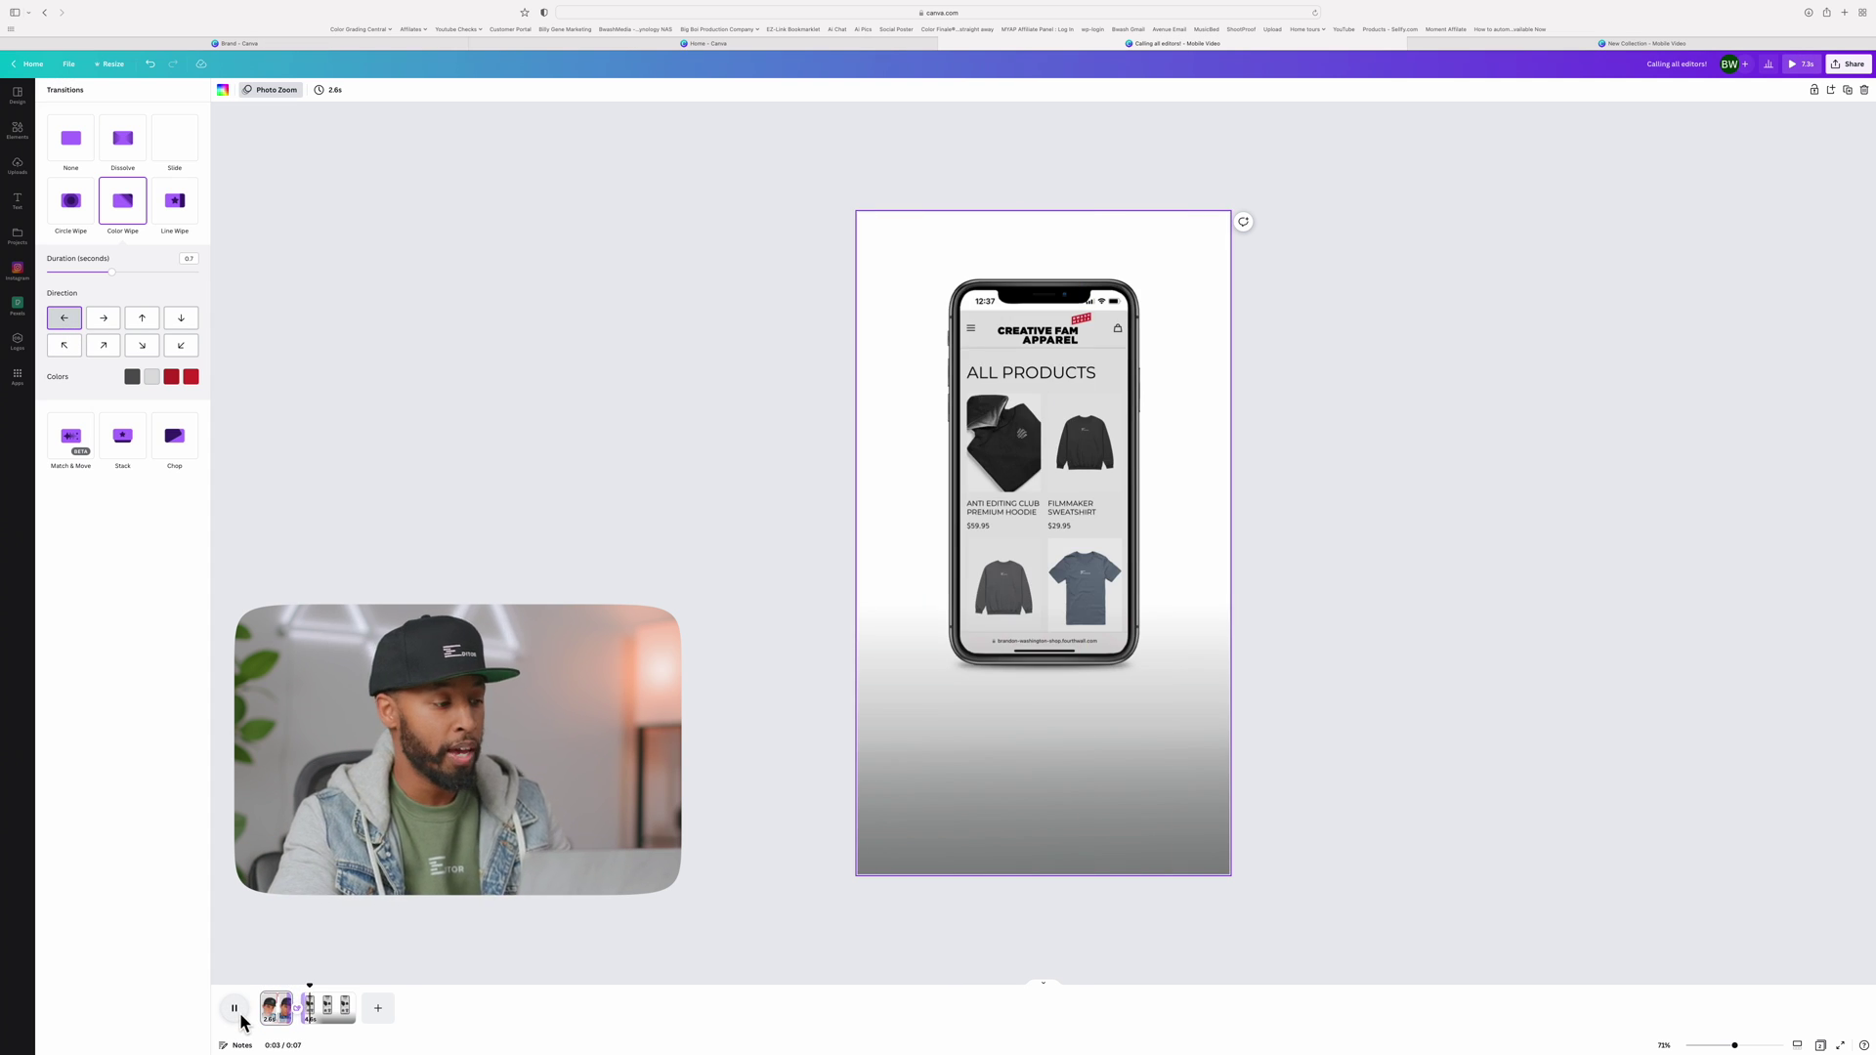
Add the red "Stay Fearless" brush-script text style below the phone on the second page and change its wording to OPEN.
{"action": "left_click", "coordinate": [318, 994]}
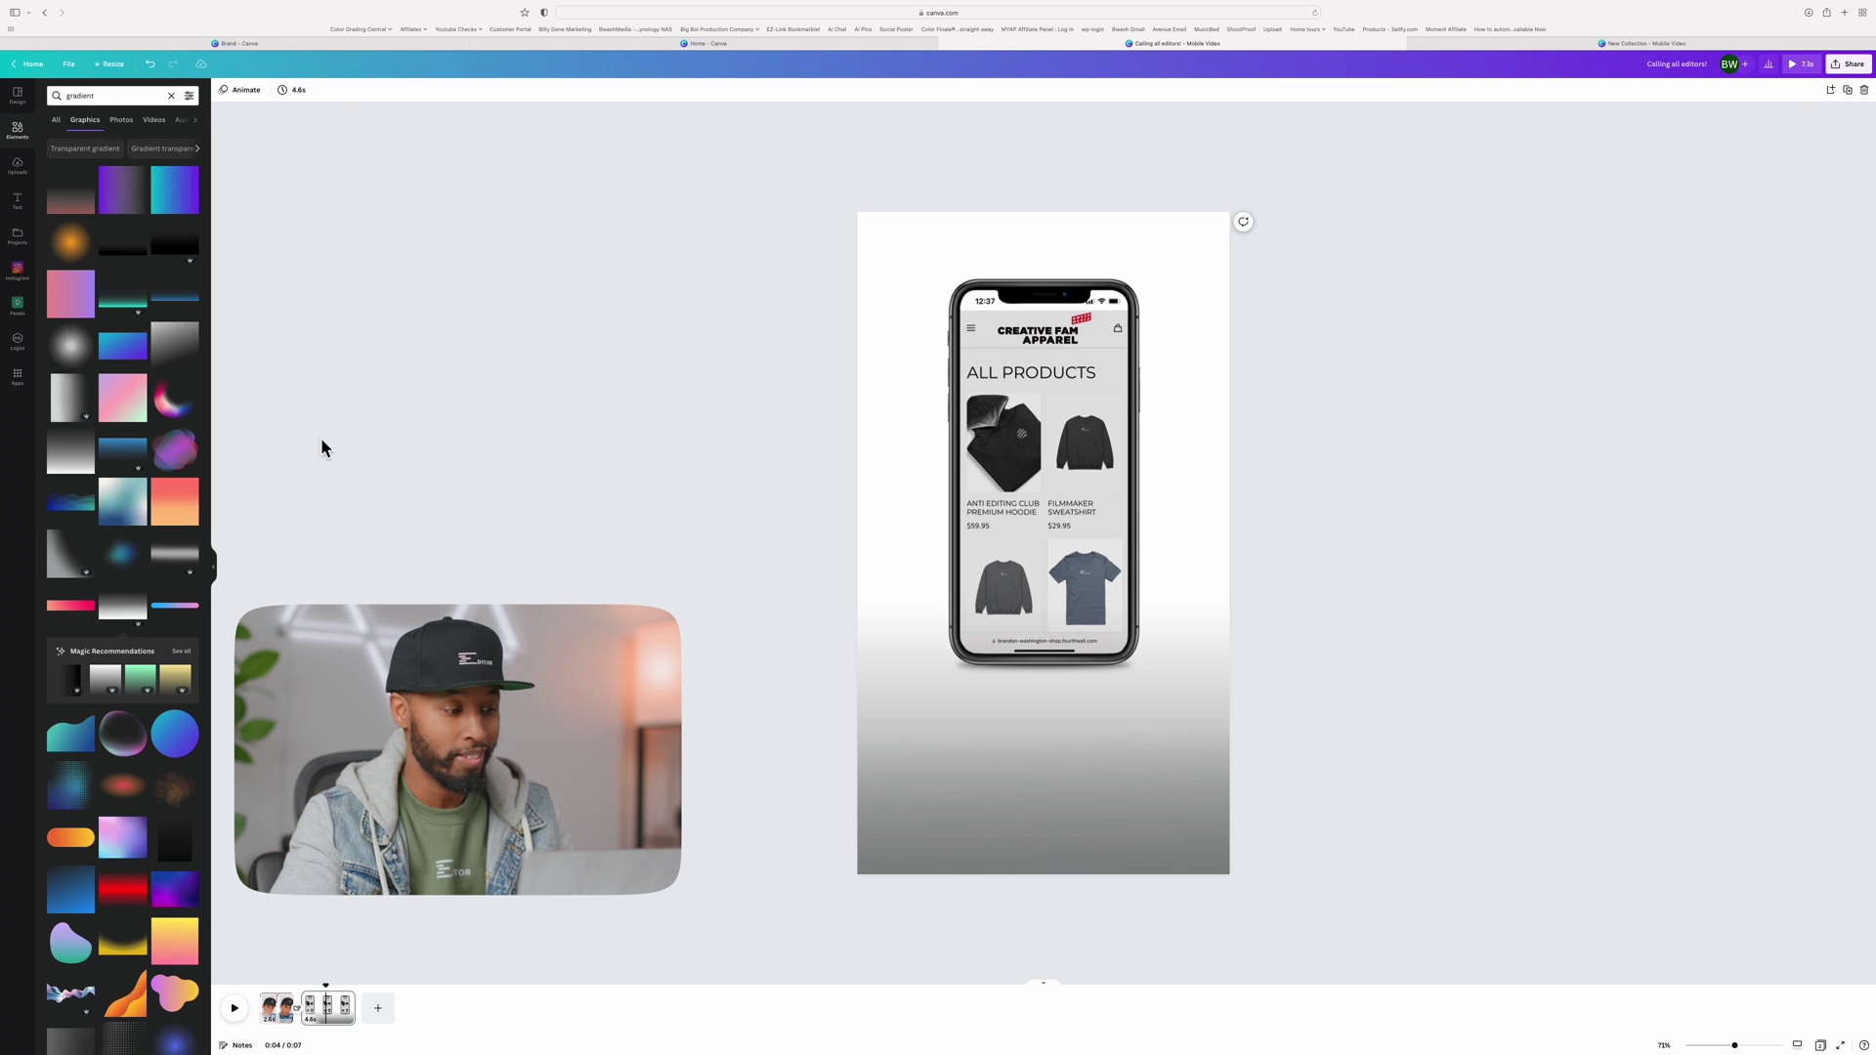
{"action": "left_click", "coordinate": [16, 200]}
{"action": "scroll", "coordinate": [95, 516], "scroll_direction": "down", "scroll_amount": 15}
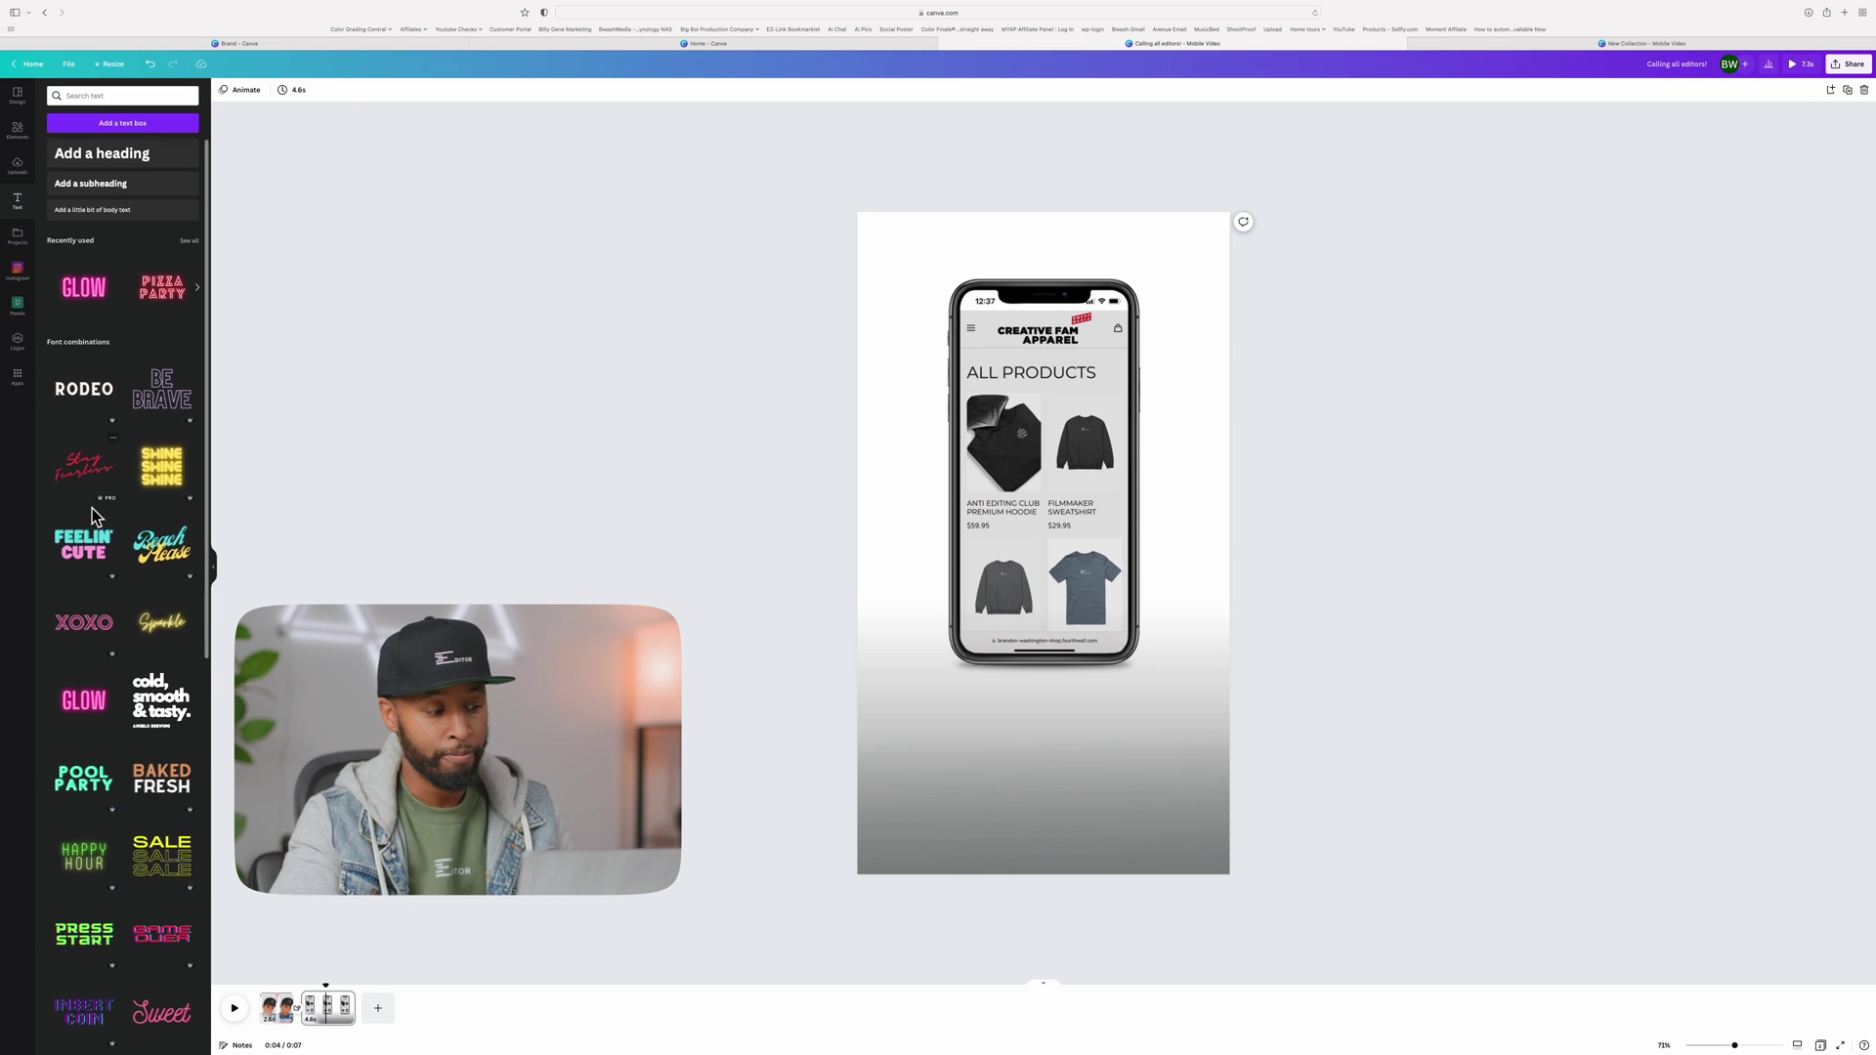
{"action": "scroll", "coordinate": [91, 510], "scroll_direction": "down", "scroll_amount": 8}
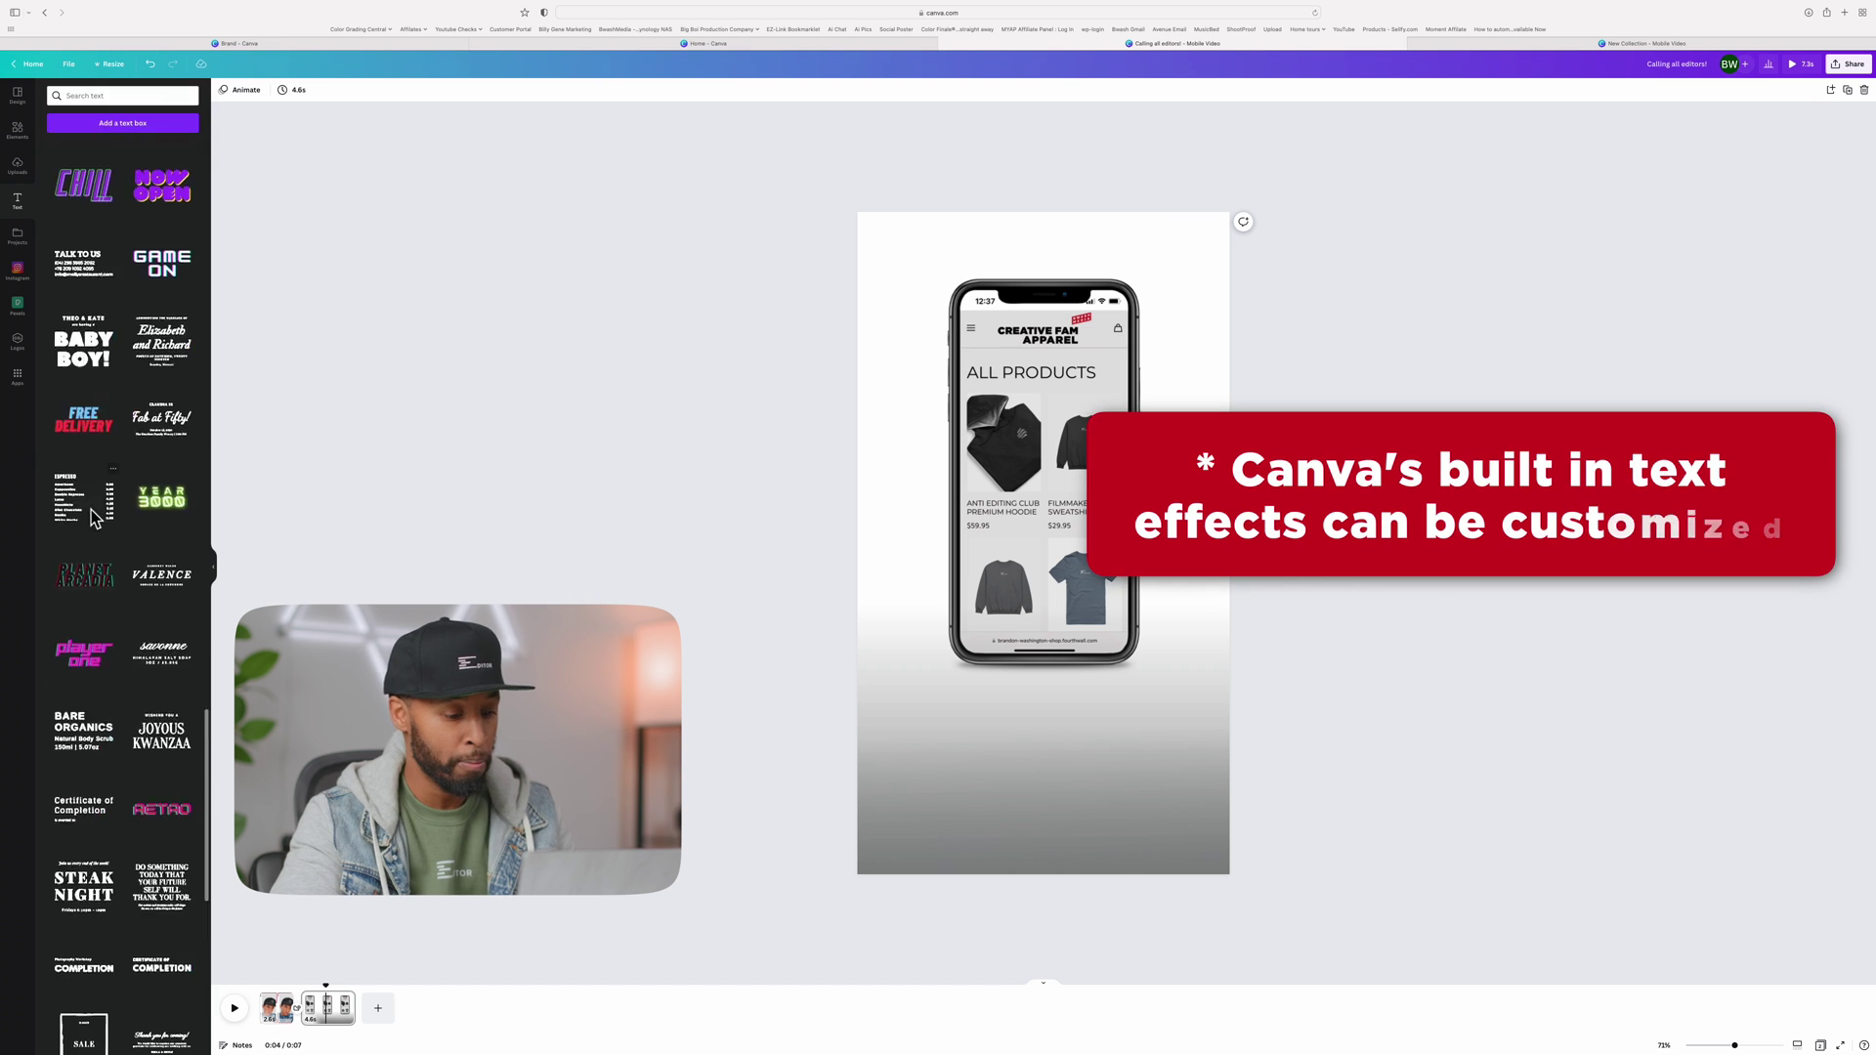
{"action": "left_click_drag", "start_coordinate": [83, 483], "coordinate": [1001, 757]}
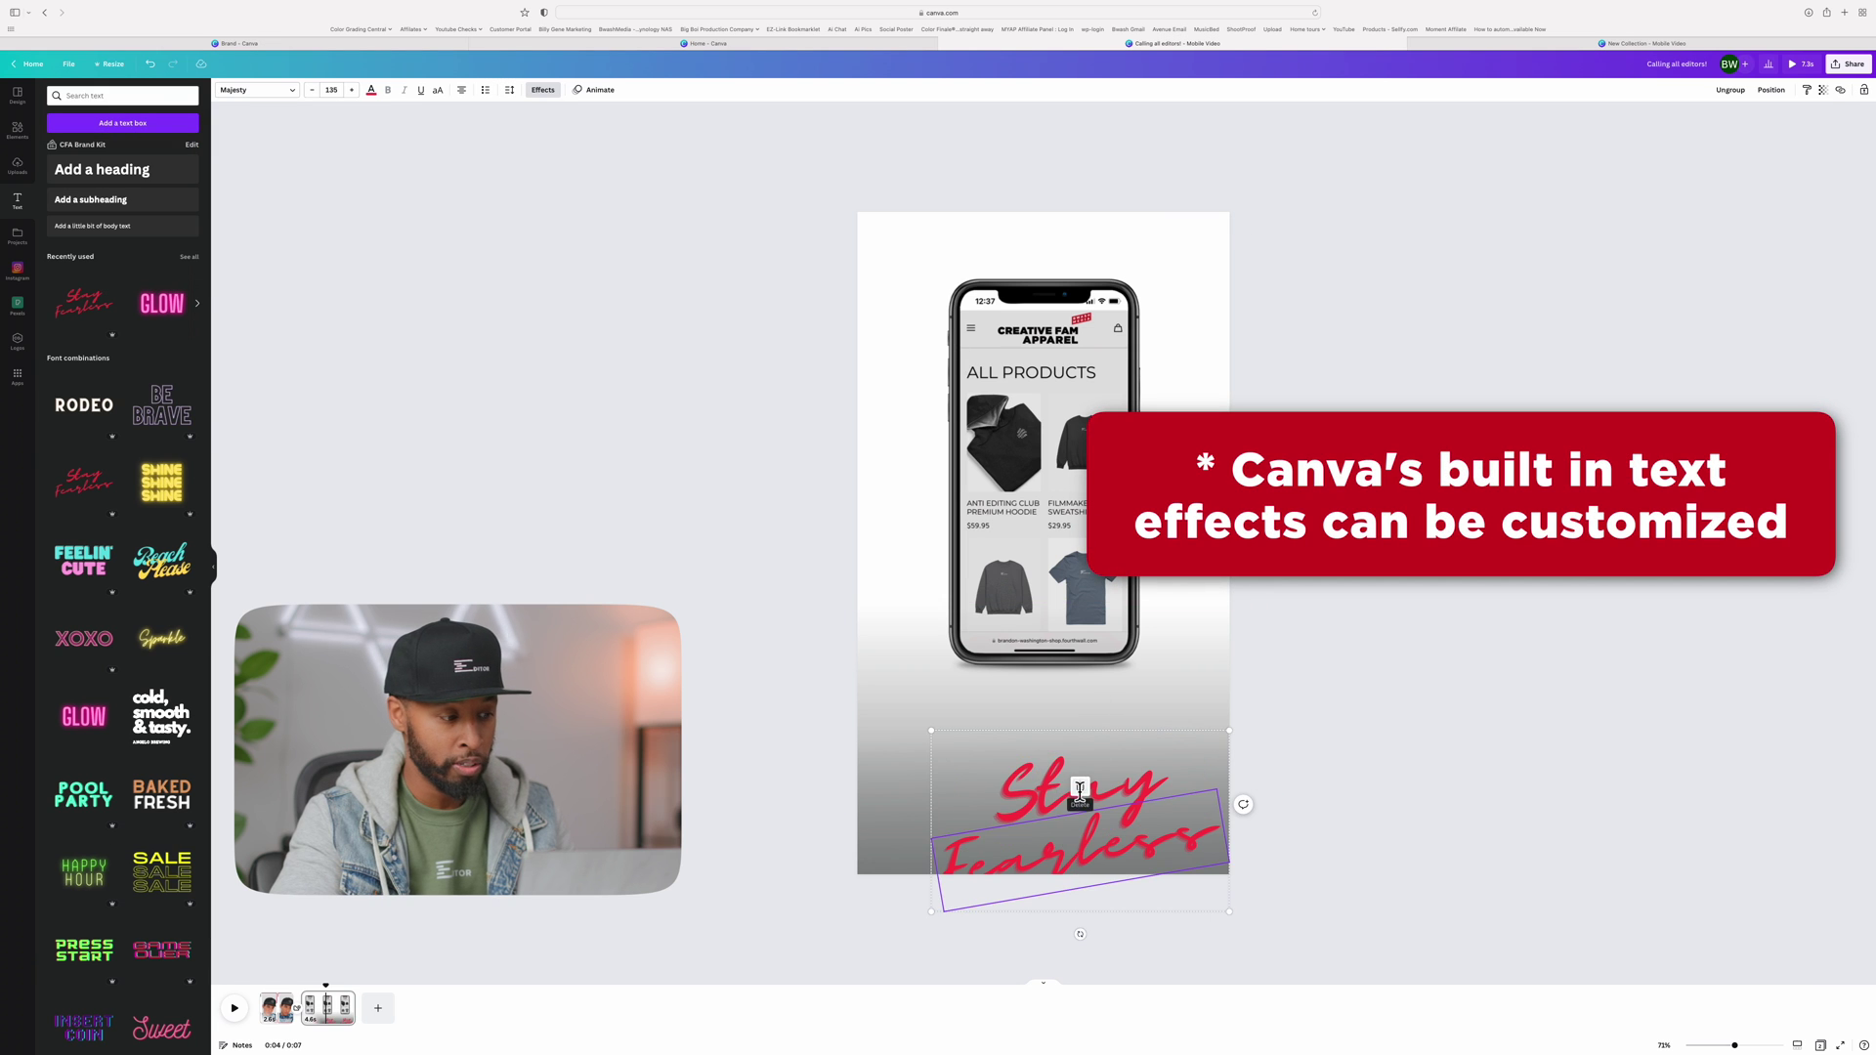
{"action": "key", "text": "Delete"}
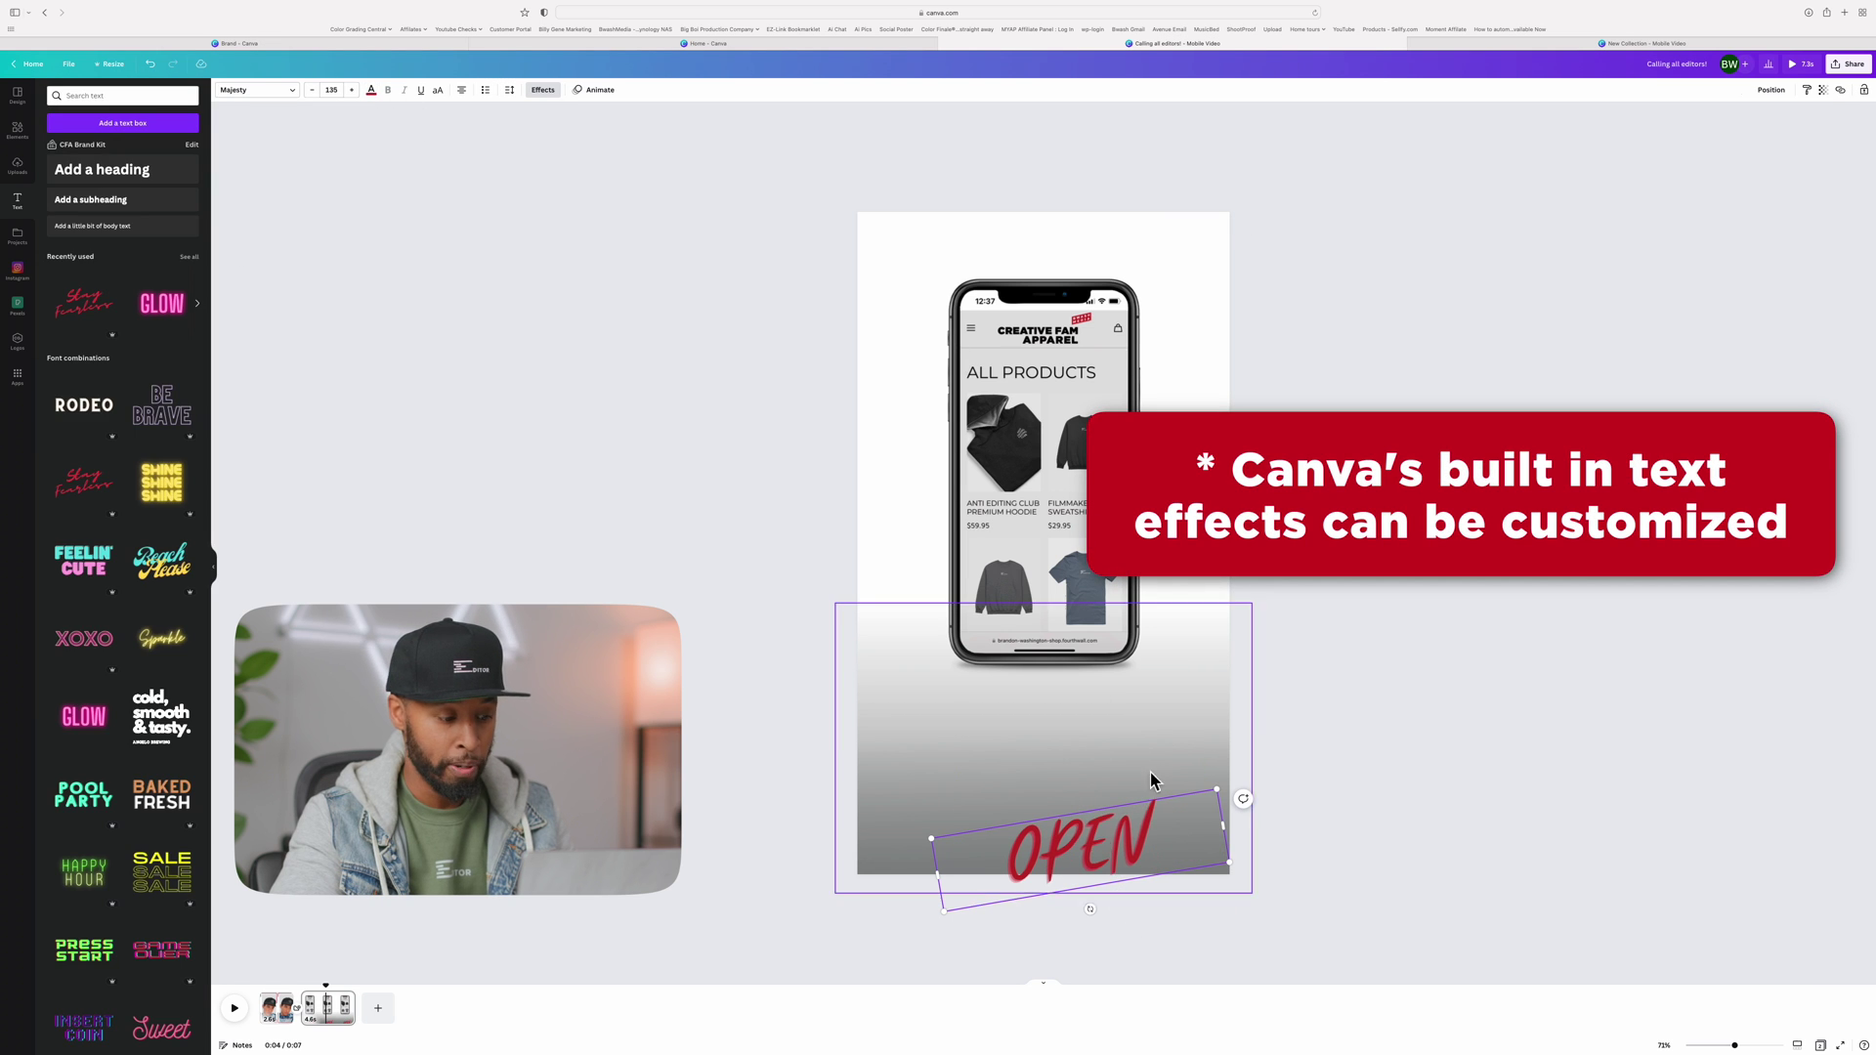
Add the text "THE CLUB IS" above OPEN, enlarge it and color it white.
{"action": "type", "text": "tTHE"}
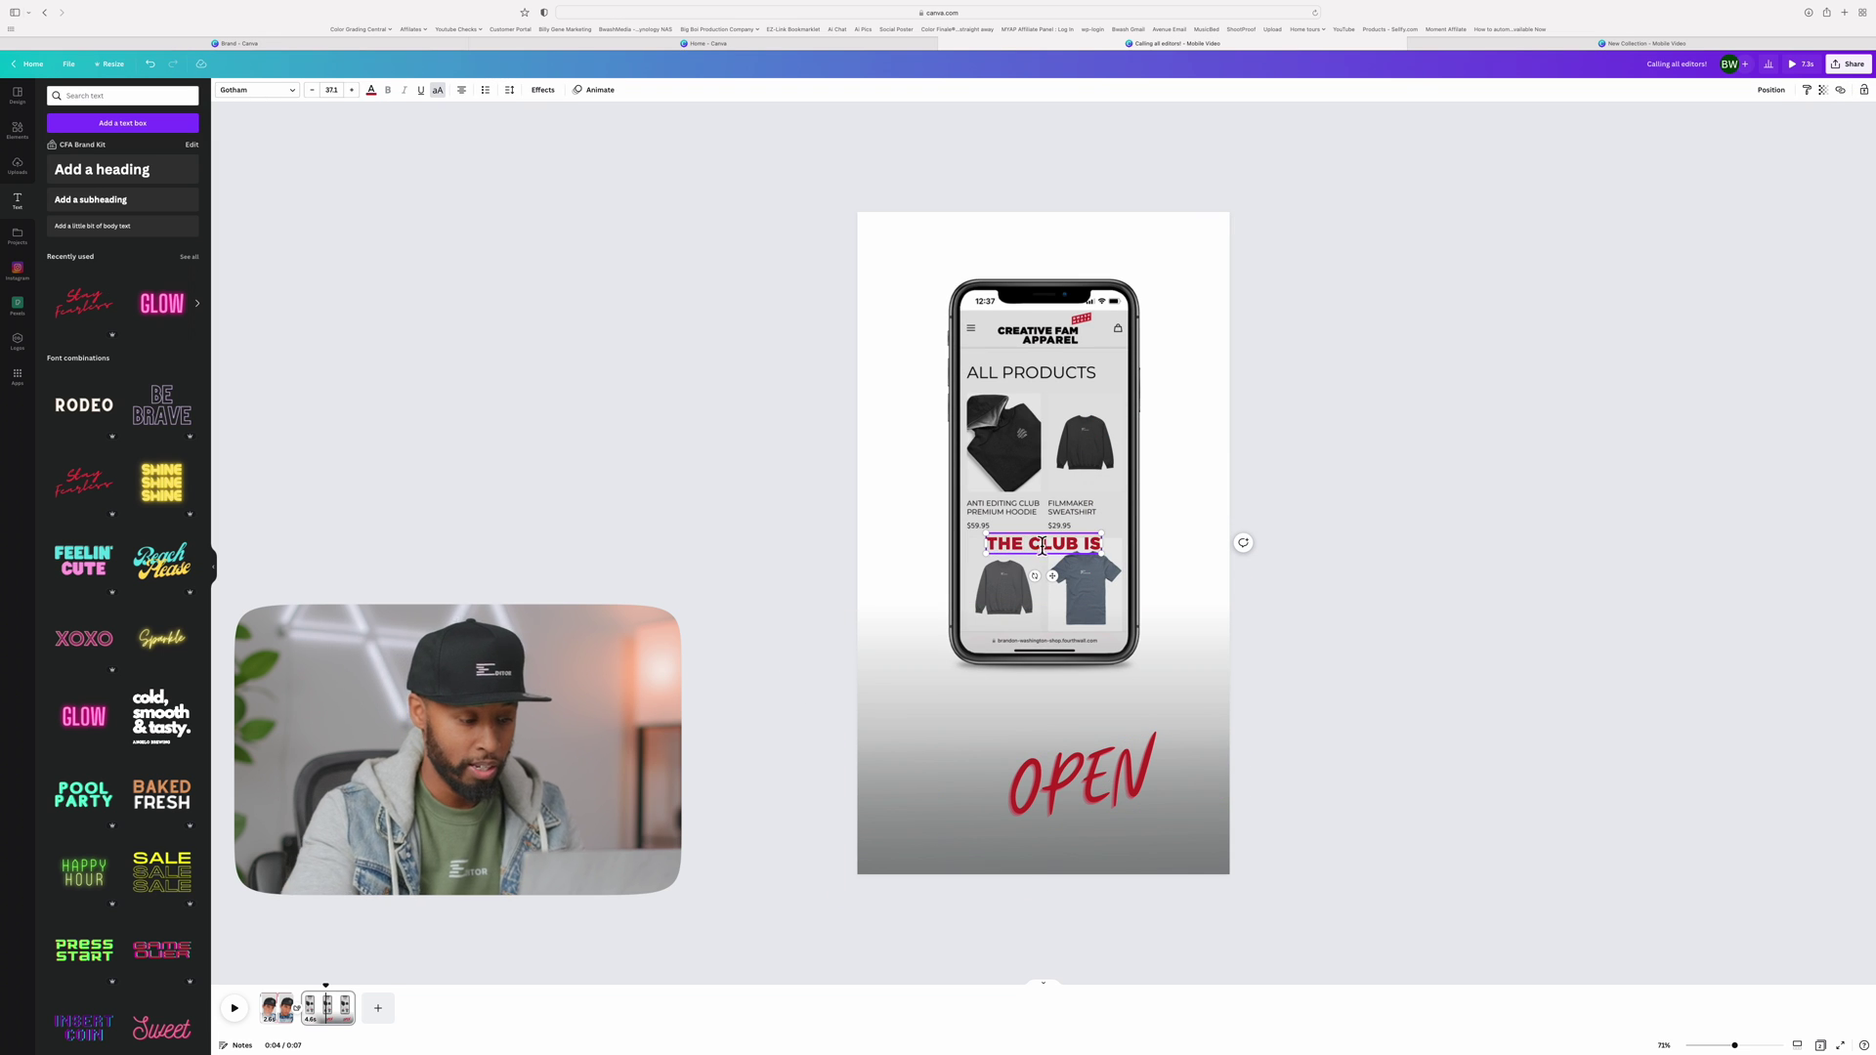
{"action": "left_click_drag", "start_coordinate": [1043, 547], "coordinate": [1088, 720]}
{"action": "left_click", "coordinate": [1108, 712]}
{"action": "left_click", "coordinate": [370, 90]}
{"action": "left_click", "coordinate": [162, 143]}
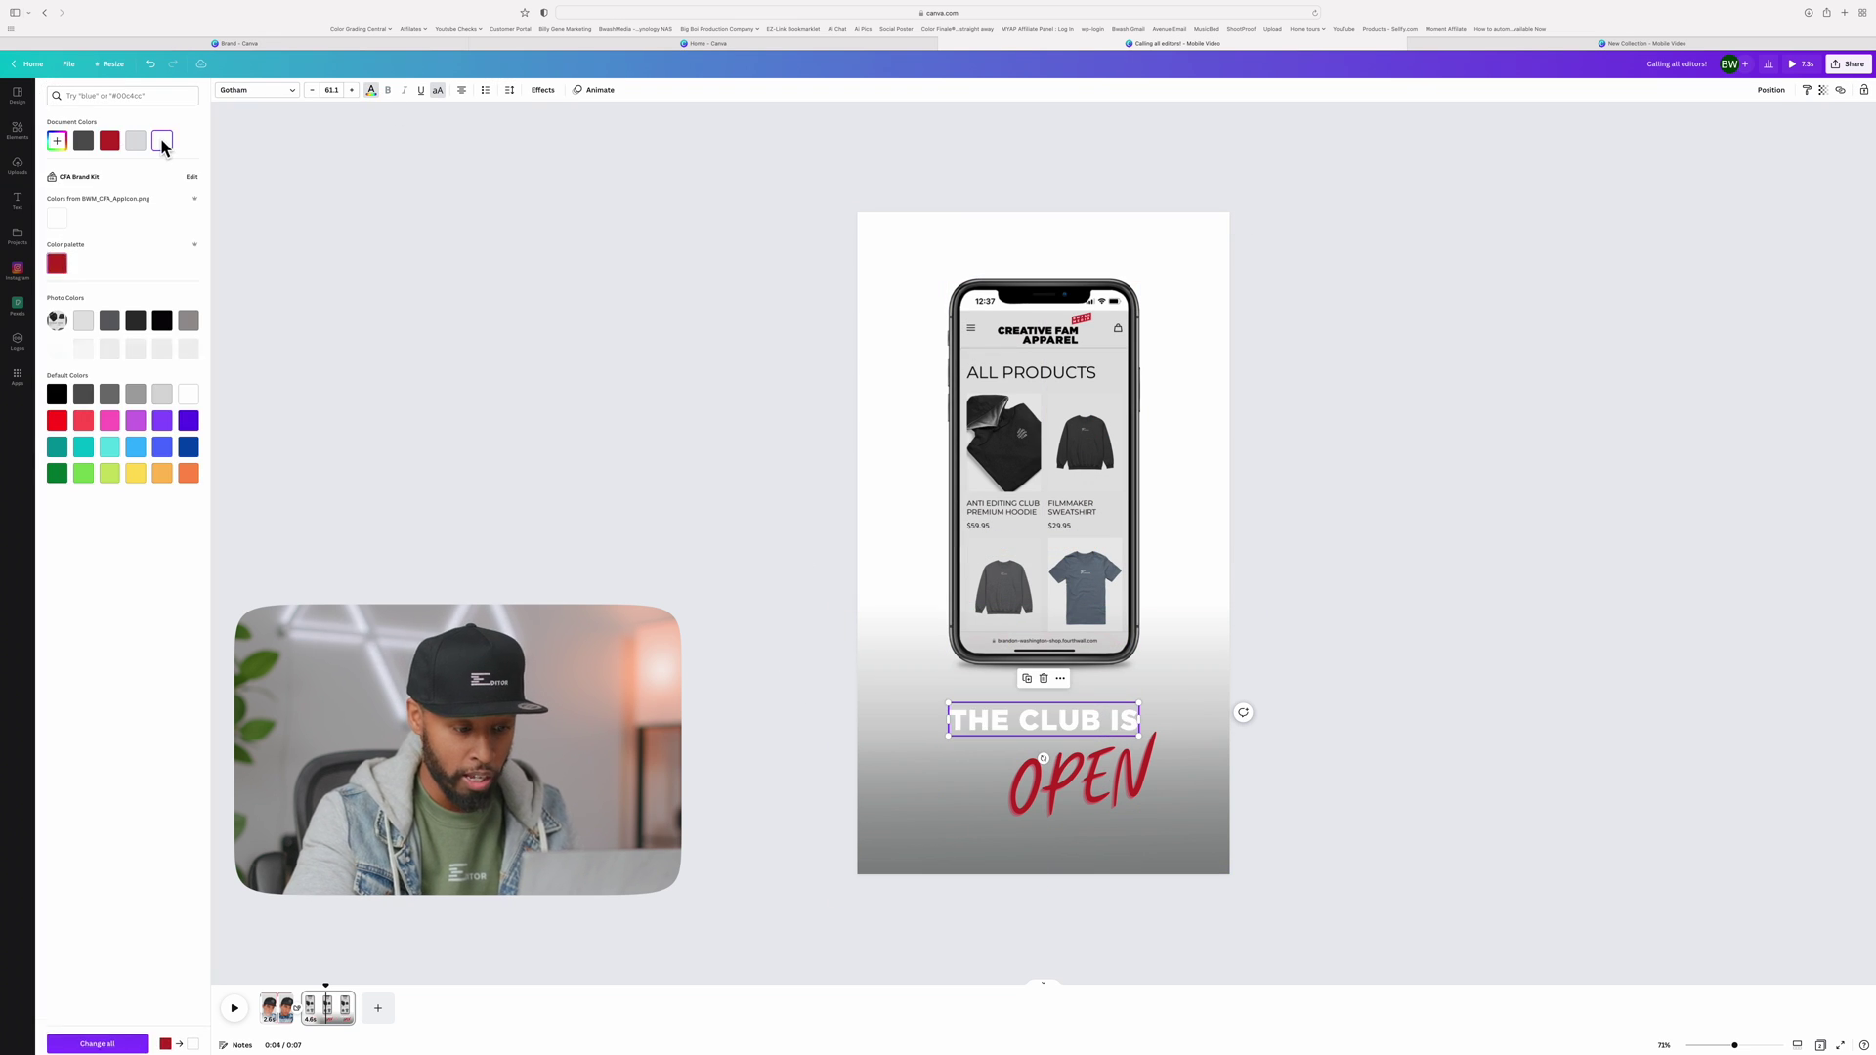
Place a rounded rectangle behind "THE CLUB IS" and fill it with the brand red.
{"action": "left_click", "coordinate": [26, 98]}
{"action": "left_click", "coordinate": [18, 130]}
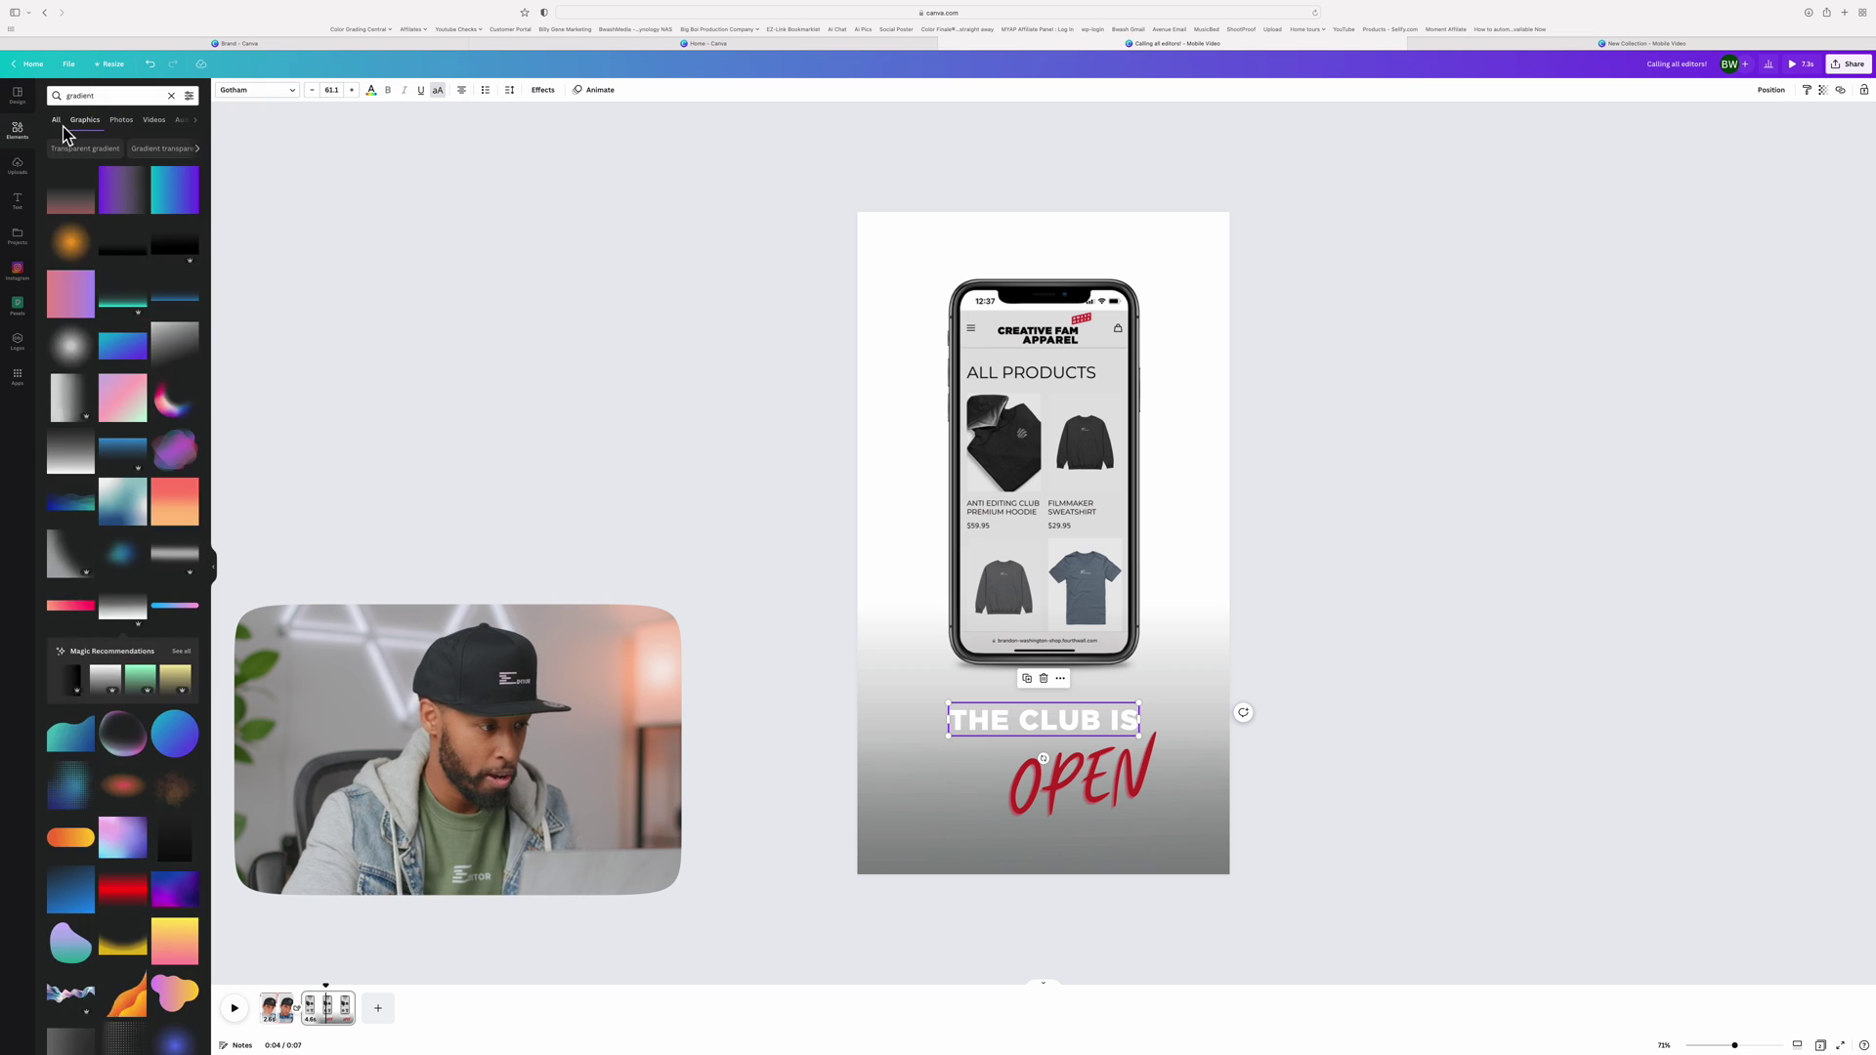
{"action": "left_click", "coordinate": [185, 96]}
{"action": "left_click_drag", "start_coordinate": [92, 236], "coordinate": [1002, 711]}
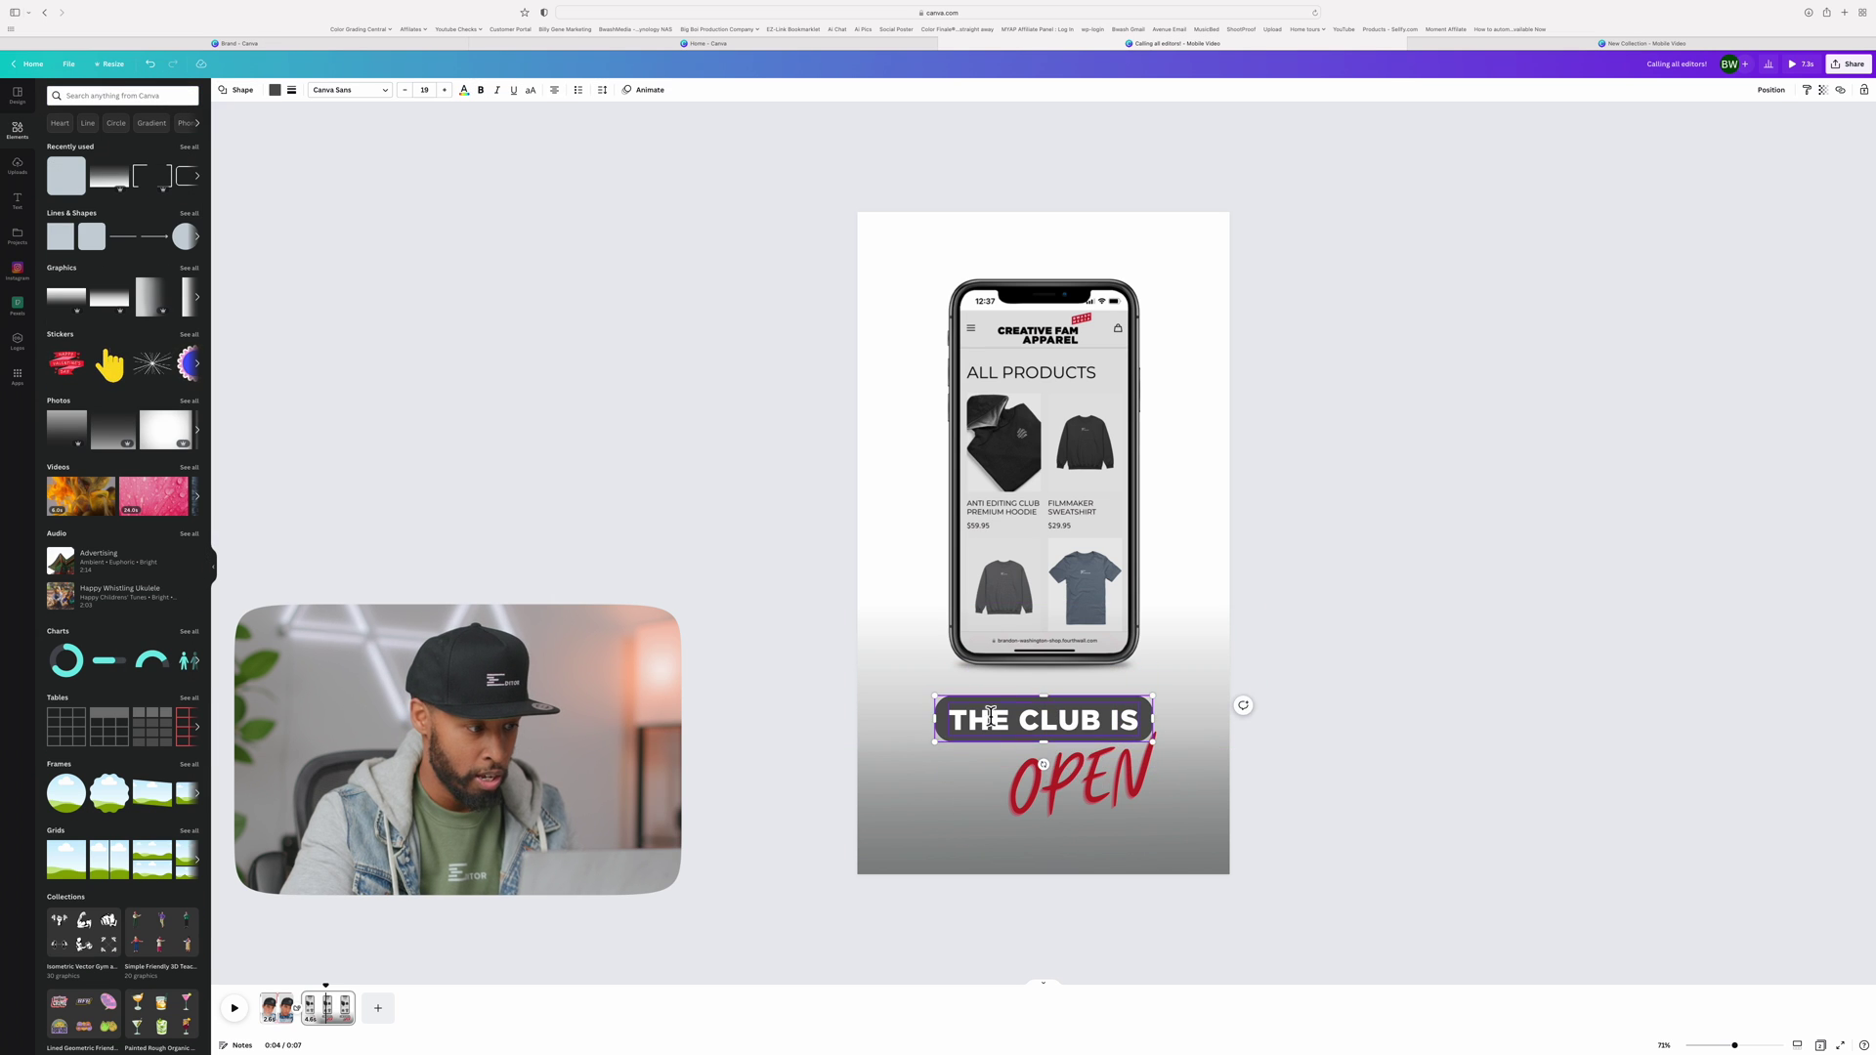
{"action": "left_click", "coordinate": [275, 89]}
{"action": "left_click", "coordinate": [61, 270]}
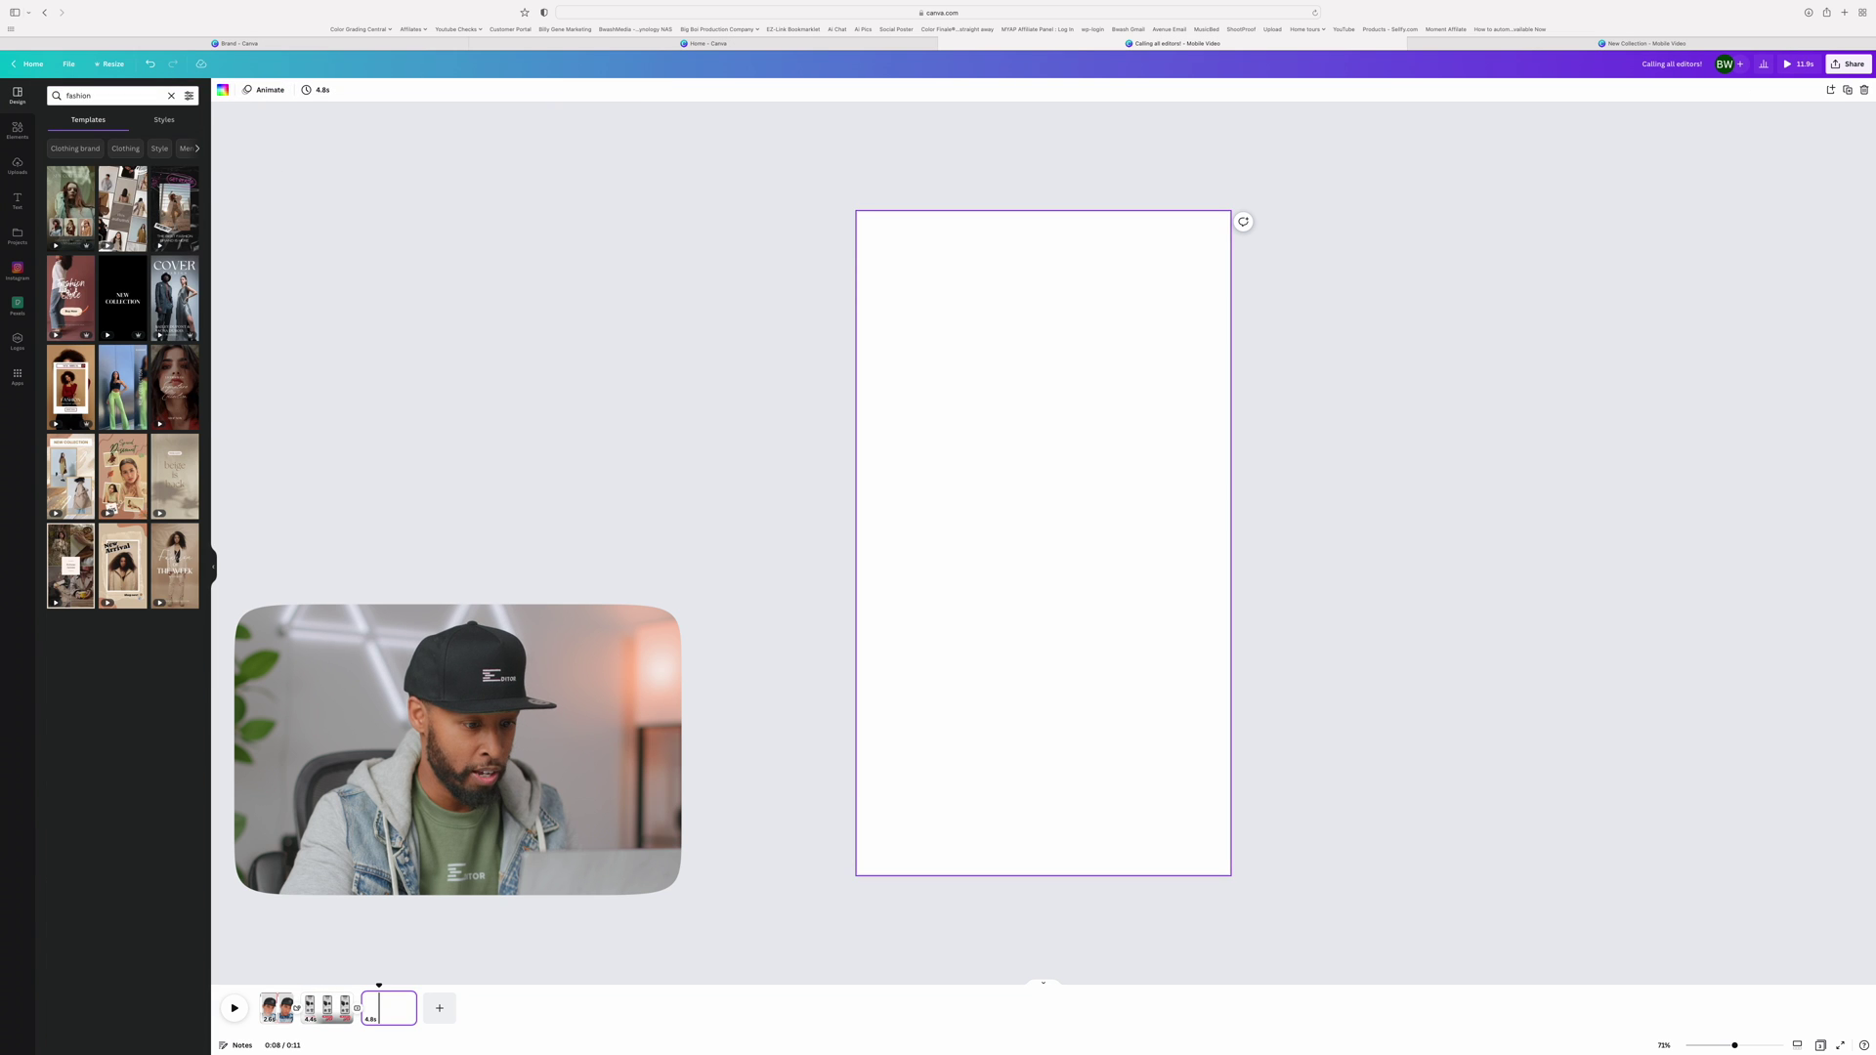
Apply the Fashion Style template to the new third page and replace its background video with the uploaded hoodie image.
{"action": "left_click", "coordinate": [76, 298]}
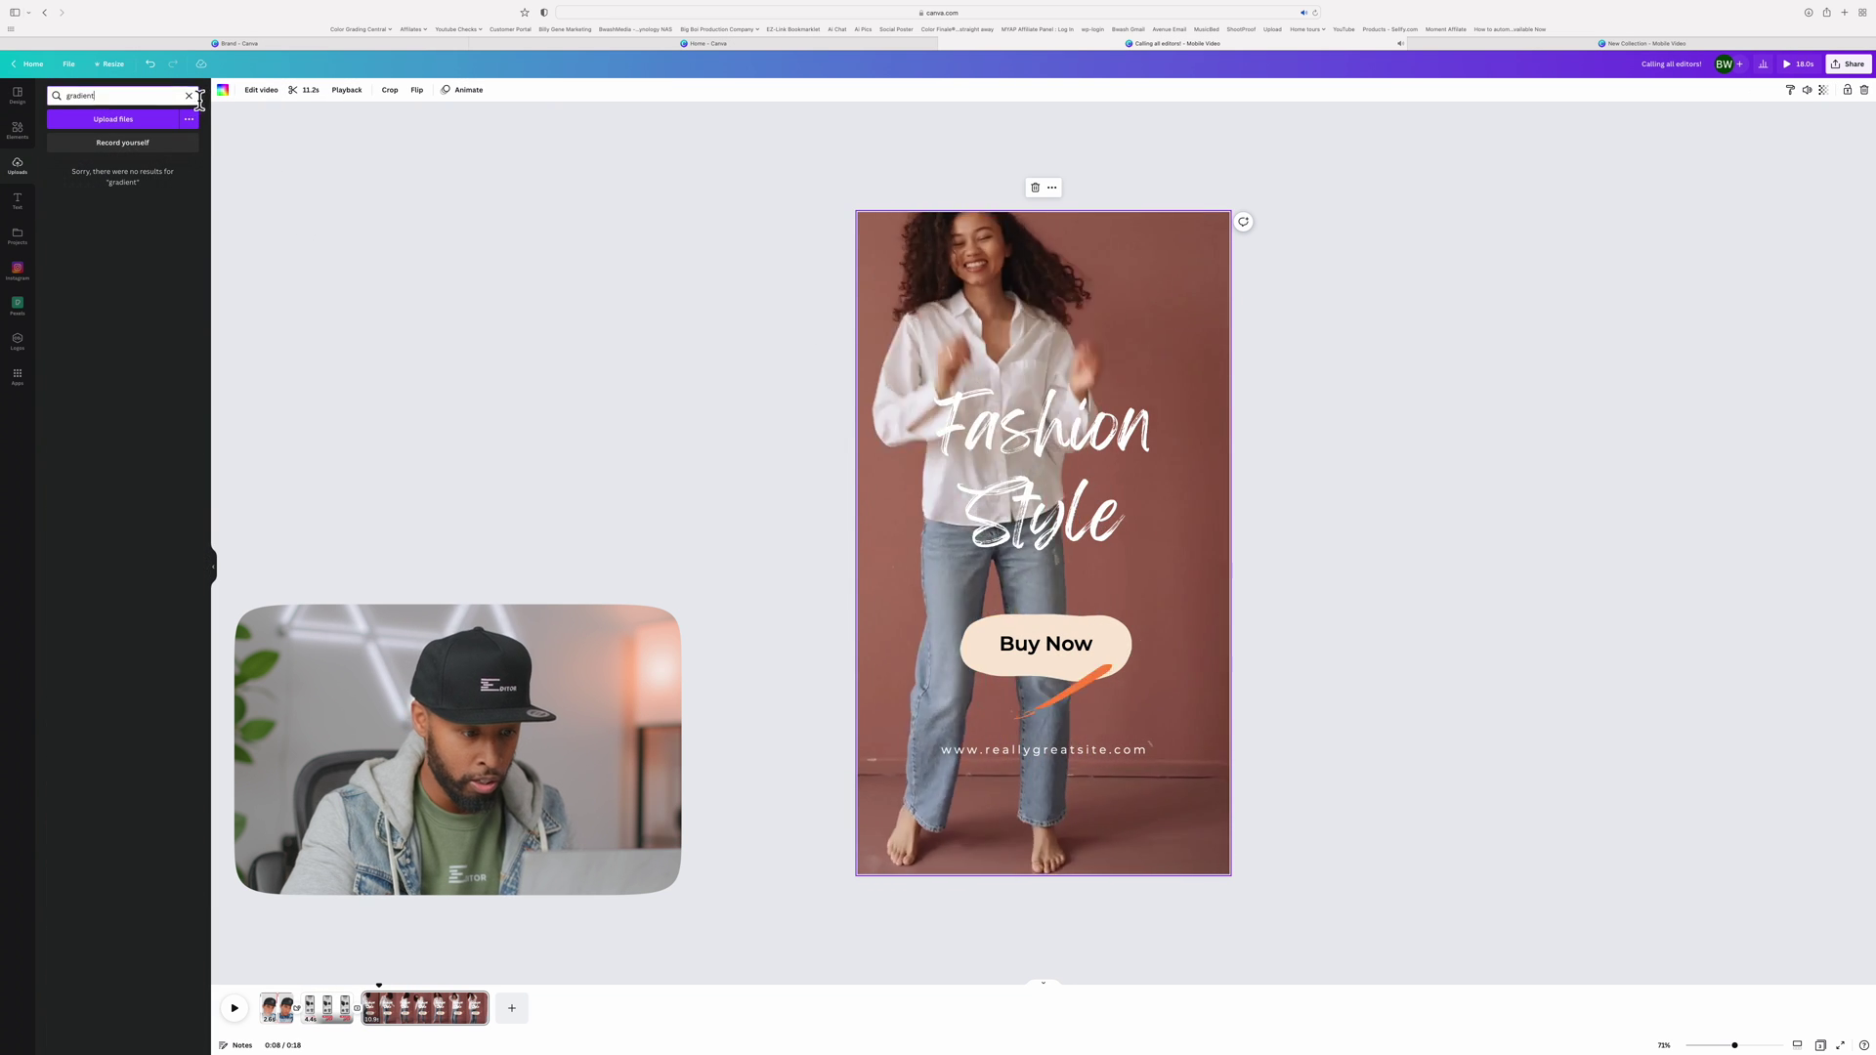
{"action": "left_click", "coordinate": [189, 96]}
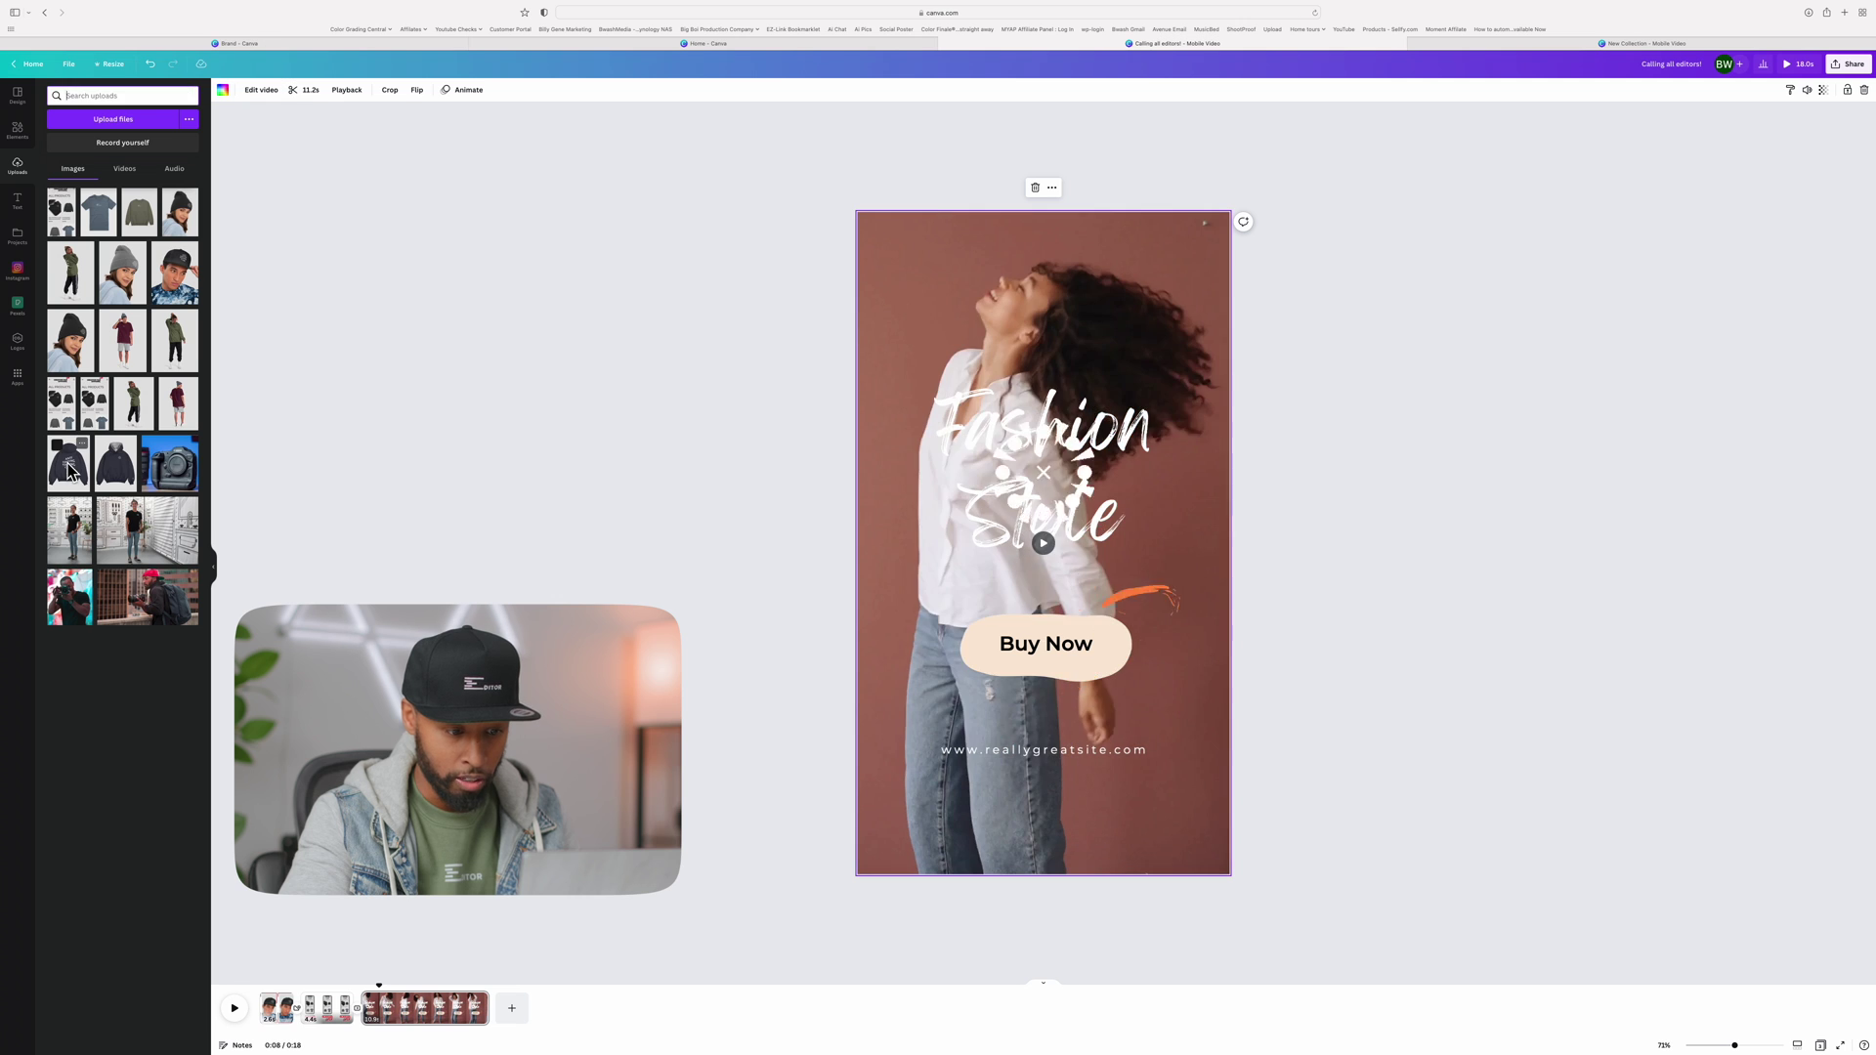
{"action": "left_click_drag", "start_coordinate": [68, 463], "coordinate": [1153, 569]}
{"action": "left_click", "coordinate": [1162, 283]}
{"action": "key", "text": "Delete"}
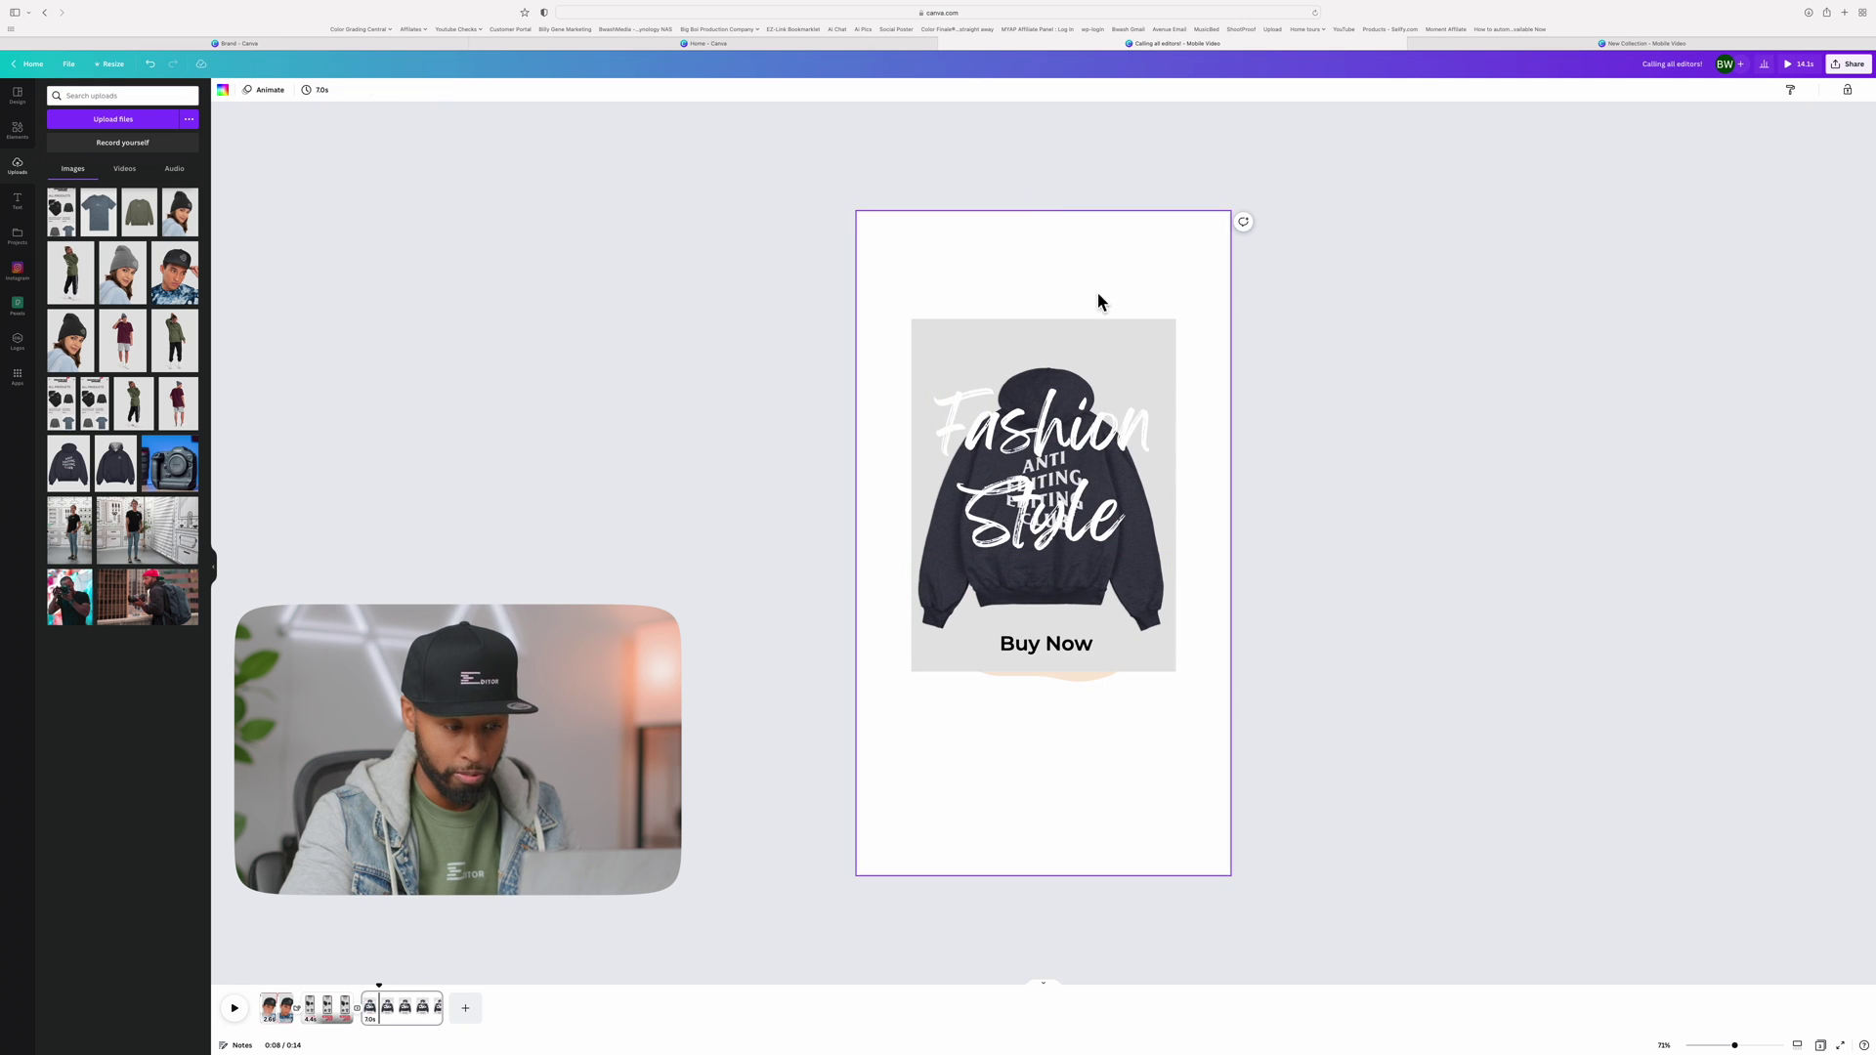
Enlarge the hoodie image to nearly the page width and center it in the upper part of the page.
{"action": "left_click_drag", "start_coordinate": [1093, 342], "coordinate": [1198, 233]}
{"action": "left_click_drag", "start_coordinate": [913, 613], "coordinate": [888, 644]}
{"action": "left_click_drag", "start_coordinate": [1043, 351], "coordinate": [1044, 370]}
Delete the template's leftover title text, Buy Now text and cream button shape from the third page.
{"action": "left_click", "coordinate": [1043, 498]}
{"action": "key", "text": "Delete"}
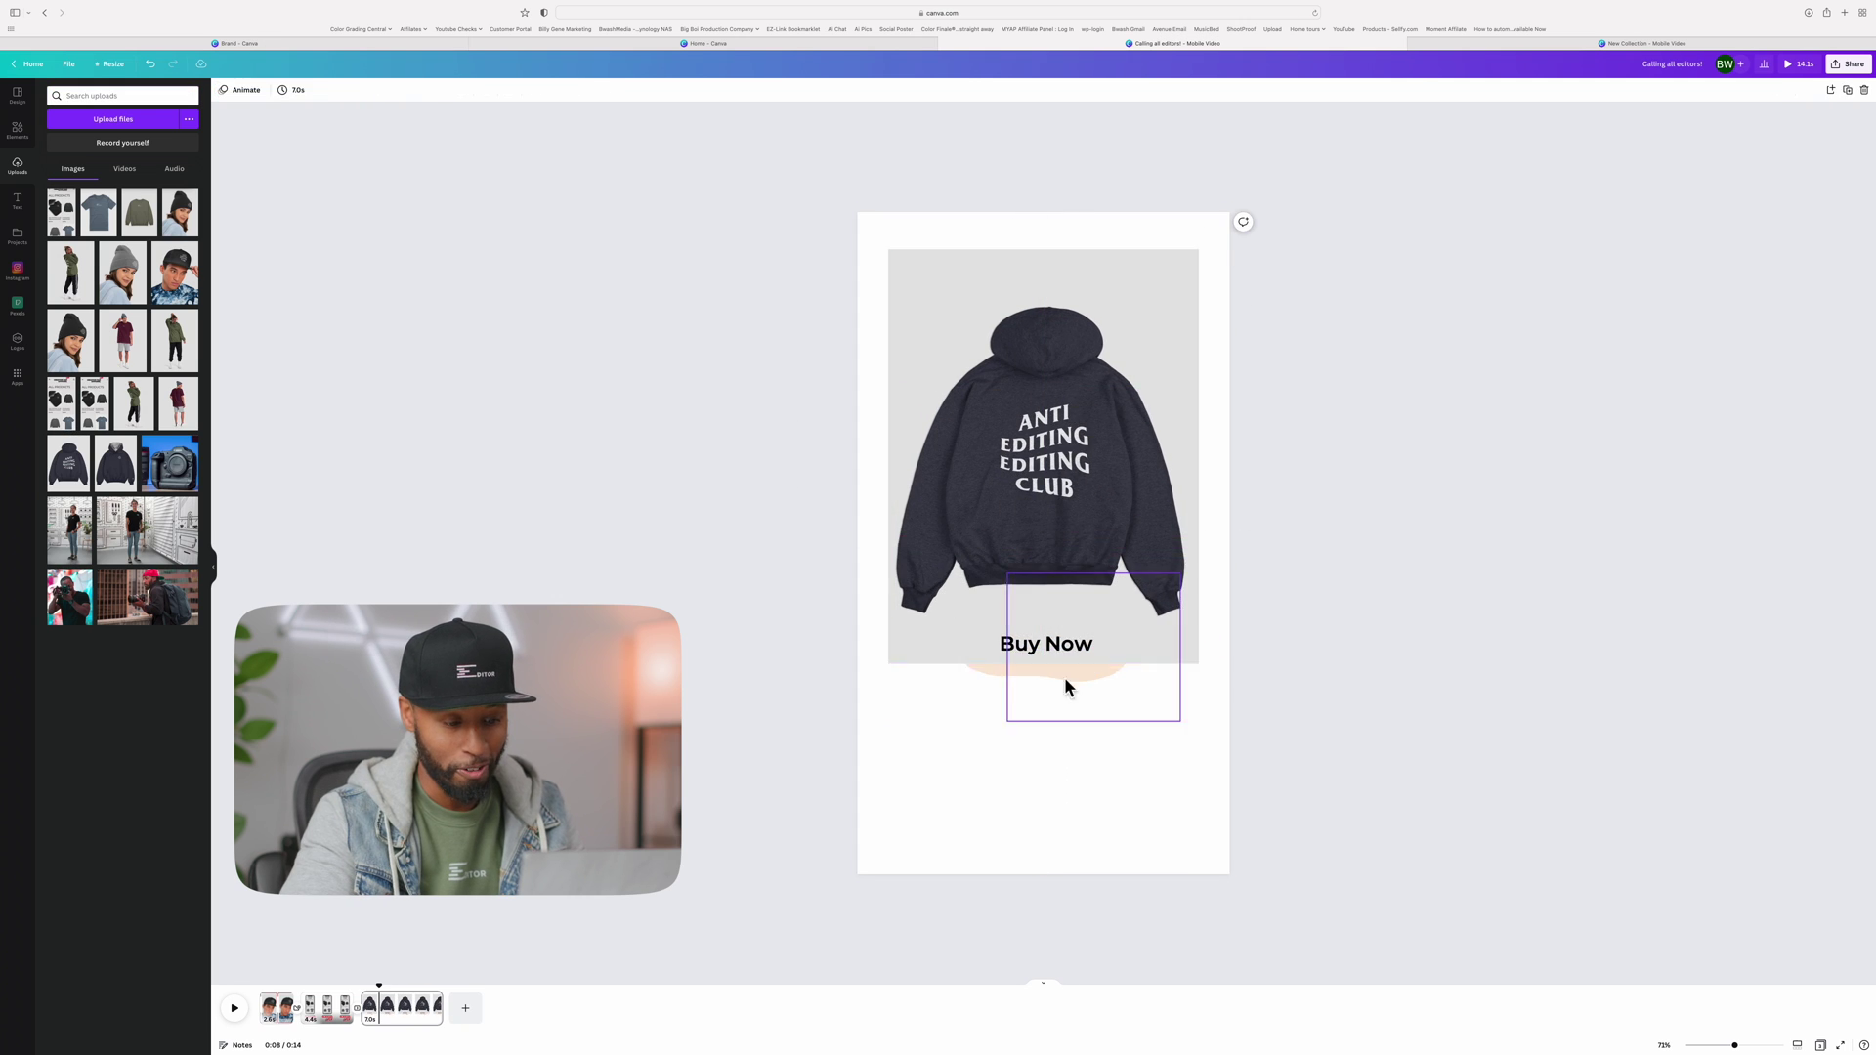
{"action": "left_click", "coordinate": [1068, 649]}
{"action": "key", "text": "Delete"}
{"action": "left_click", "coordinate": [1102, 596]}
{"action": "left_click", "coordinate": [1046, 672]}
{"action": "key", "text": "Delete"}
Copy the "THE CLUB IS" label and OPEN text from the second page to below the hoodie on the third page.
{"action": "left_click", "coordinate": [342, 1008]}
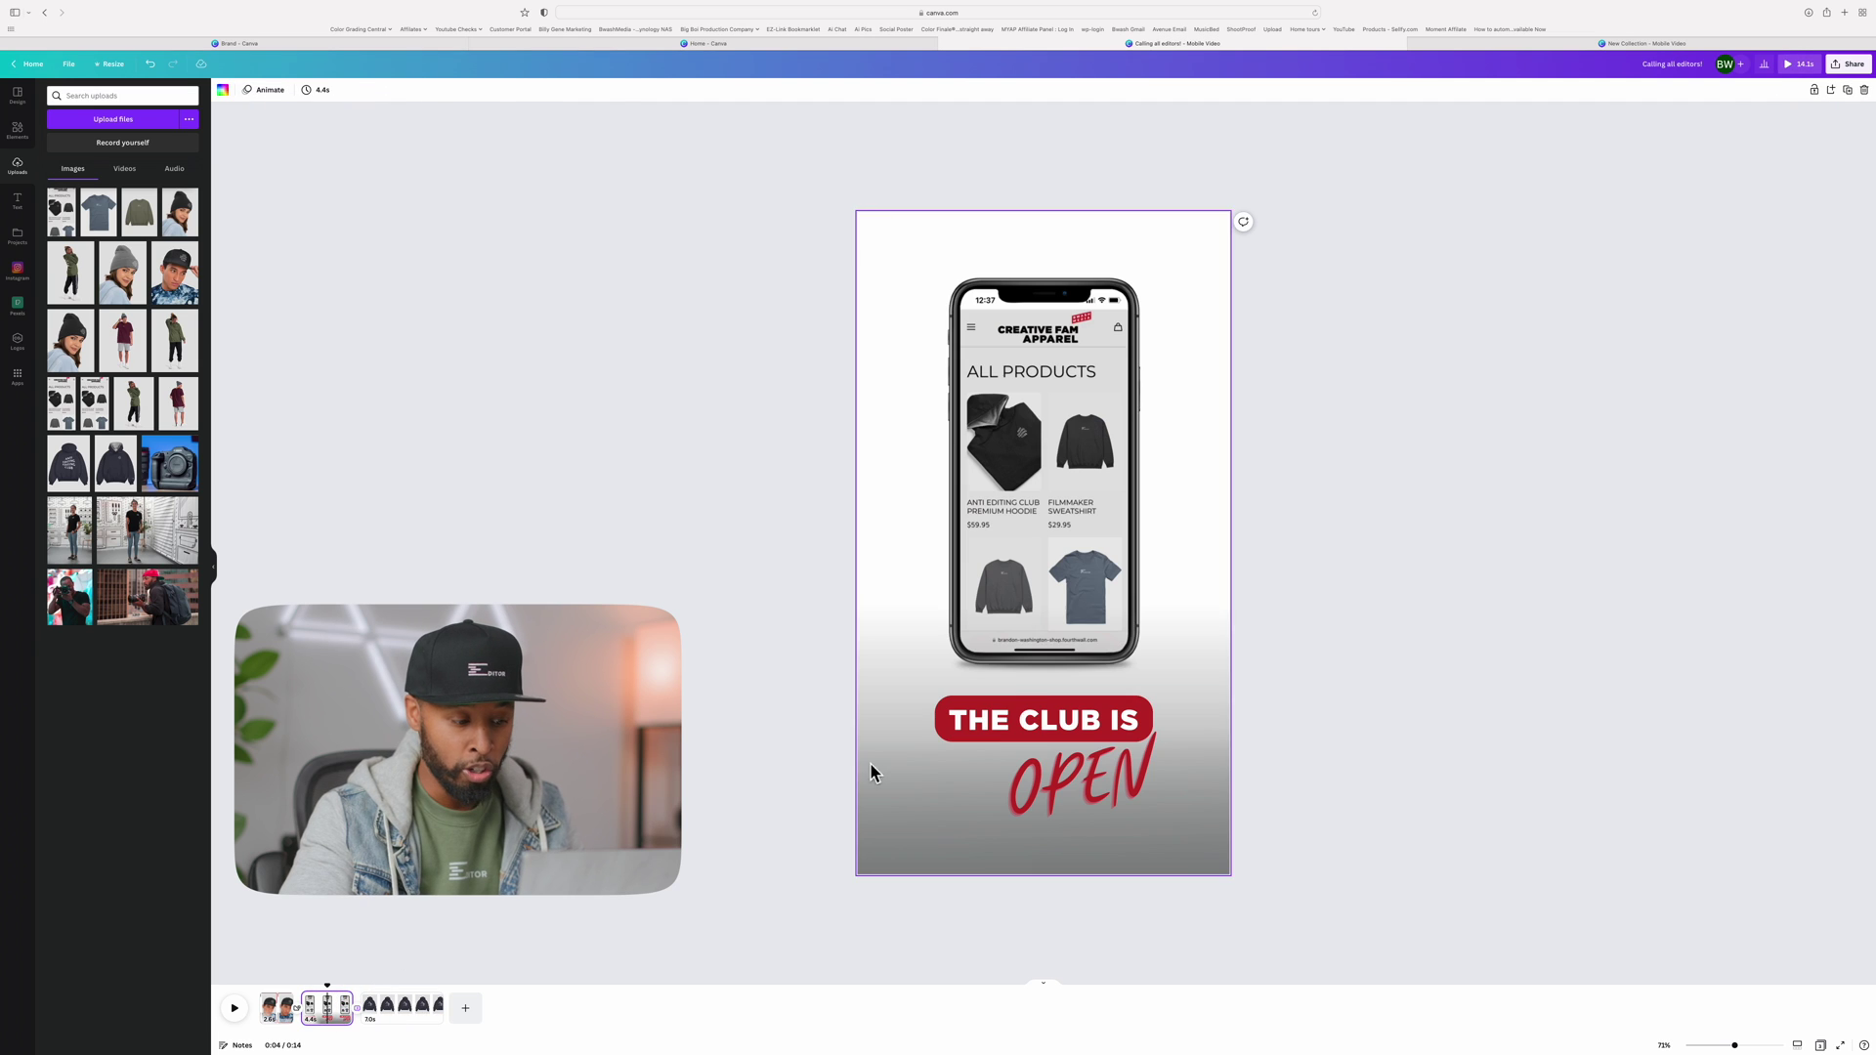
{"action": "left_click", "coordinate": [995, 709]}
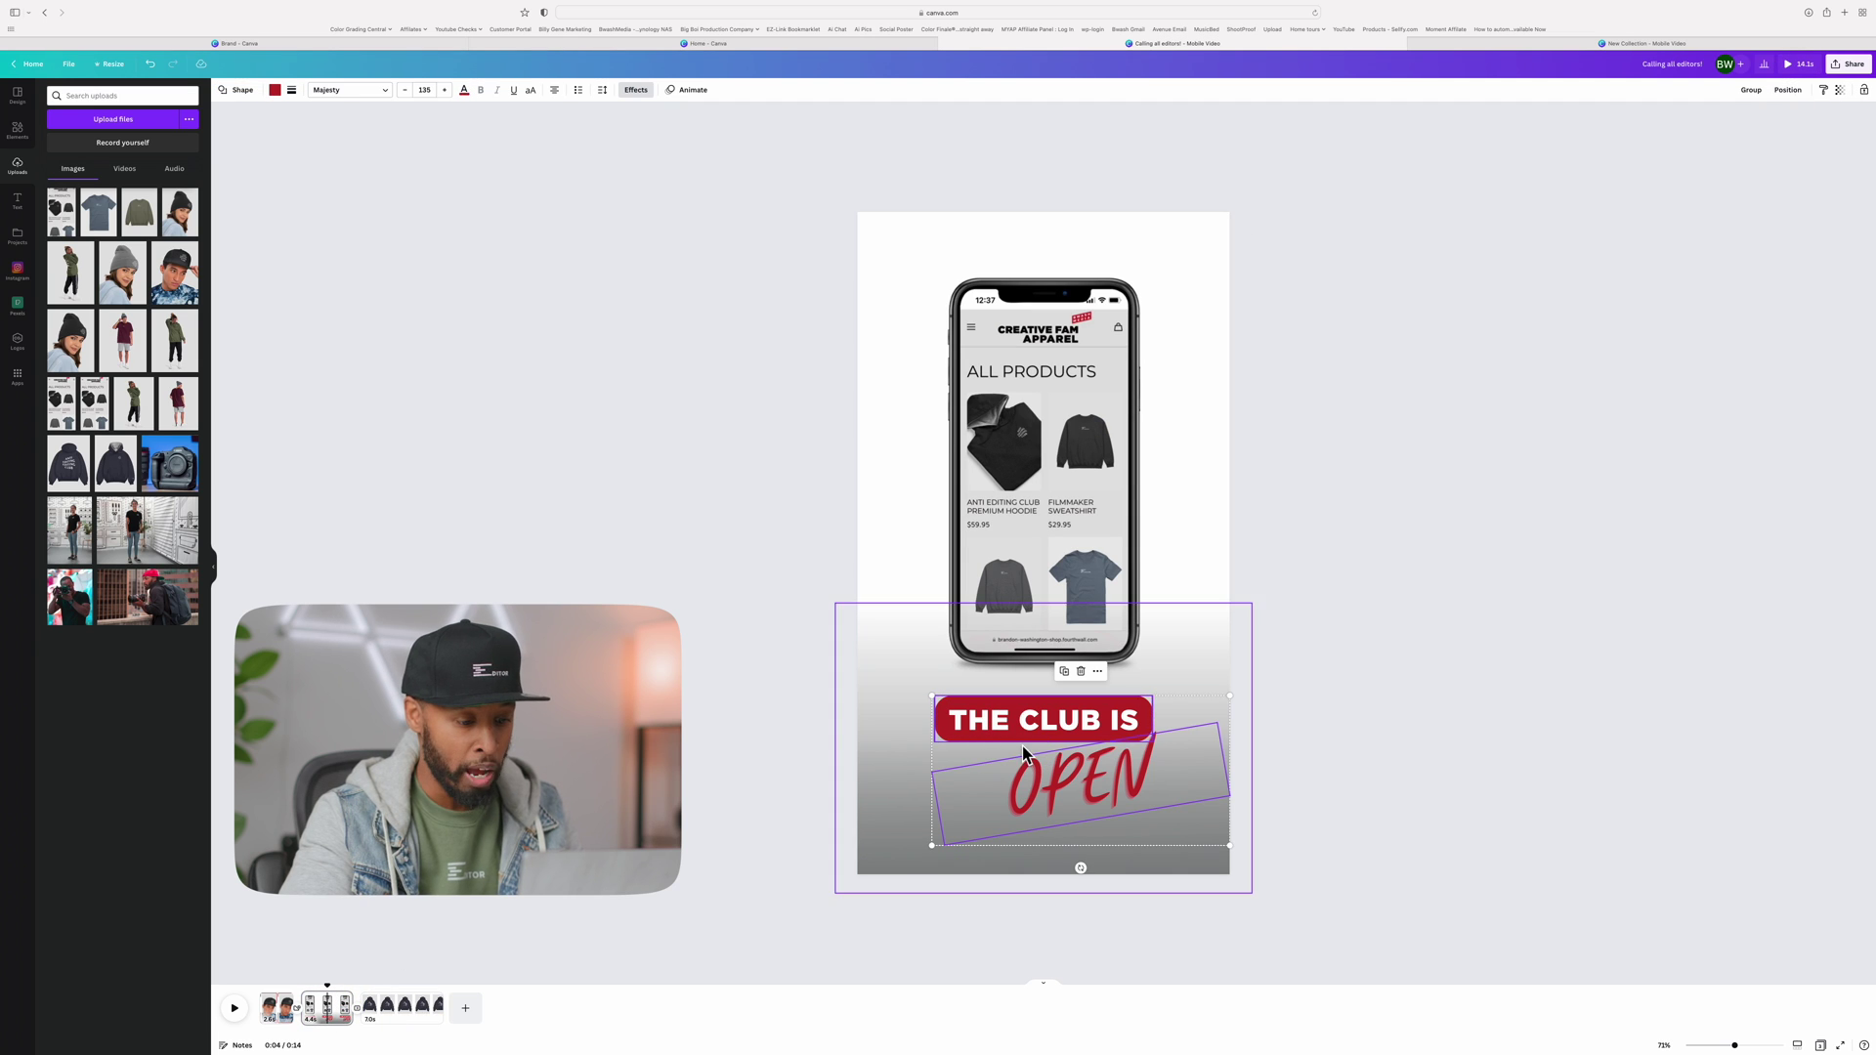
{"action": "left_click", "coordinate": [1097, 671]}
{"action": "left_click", "coordinate": [427, 1011]}
{"action": "left_click", "coordinate": [1018, 744]}
Realign the "THE CLUB IS" text on its red label and group the selected title elements.
{"action": "left_click", "coordinate": [1065, 715]}
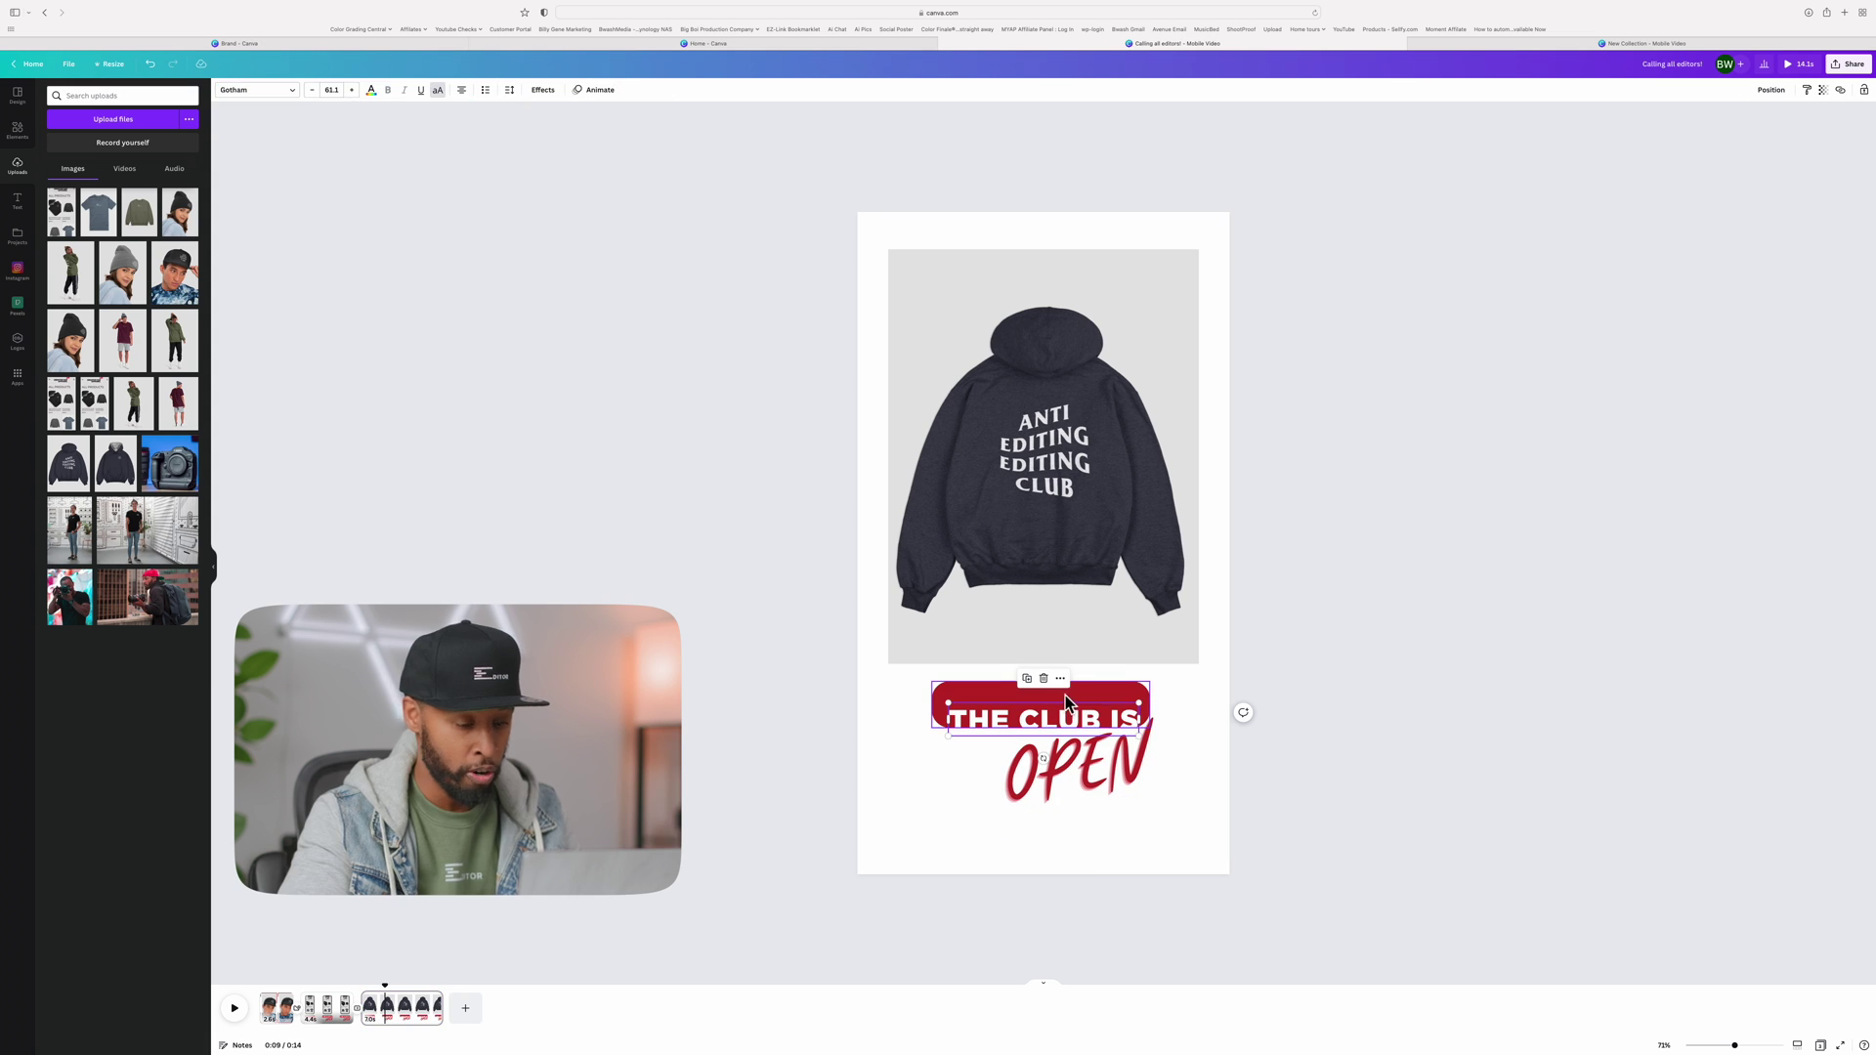
{"action": "left_click", "coordinate": [1065, 695]}
{"action": "left_click", "coordinate": [1087, 718]}
{"action": "left_click_drag", "start_coordinate": [1088, 718], "coordinate": [1129, 666]}
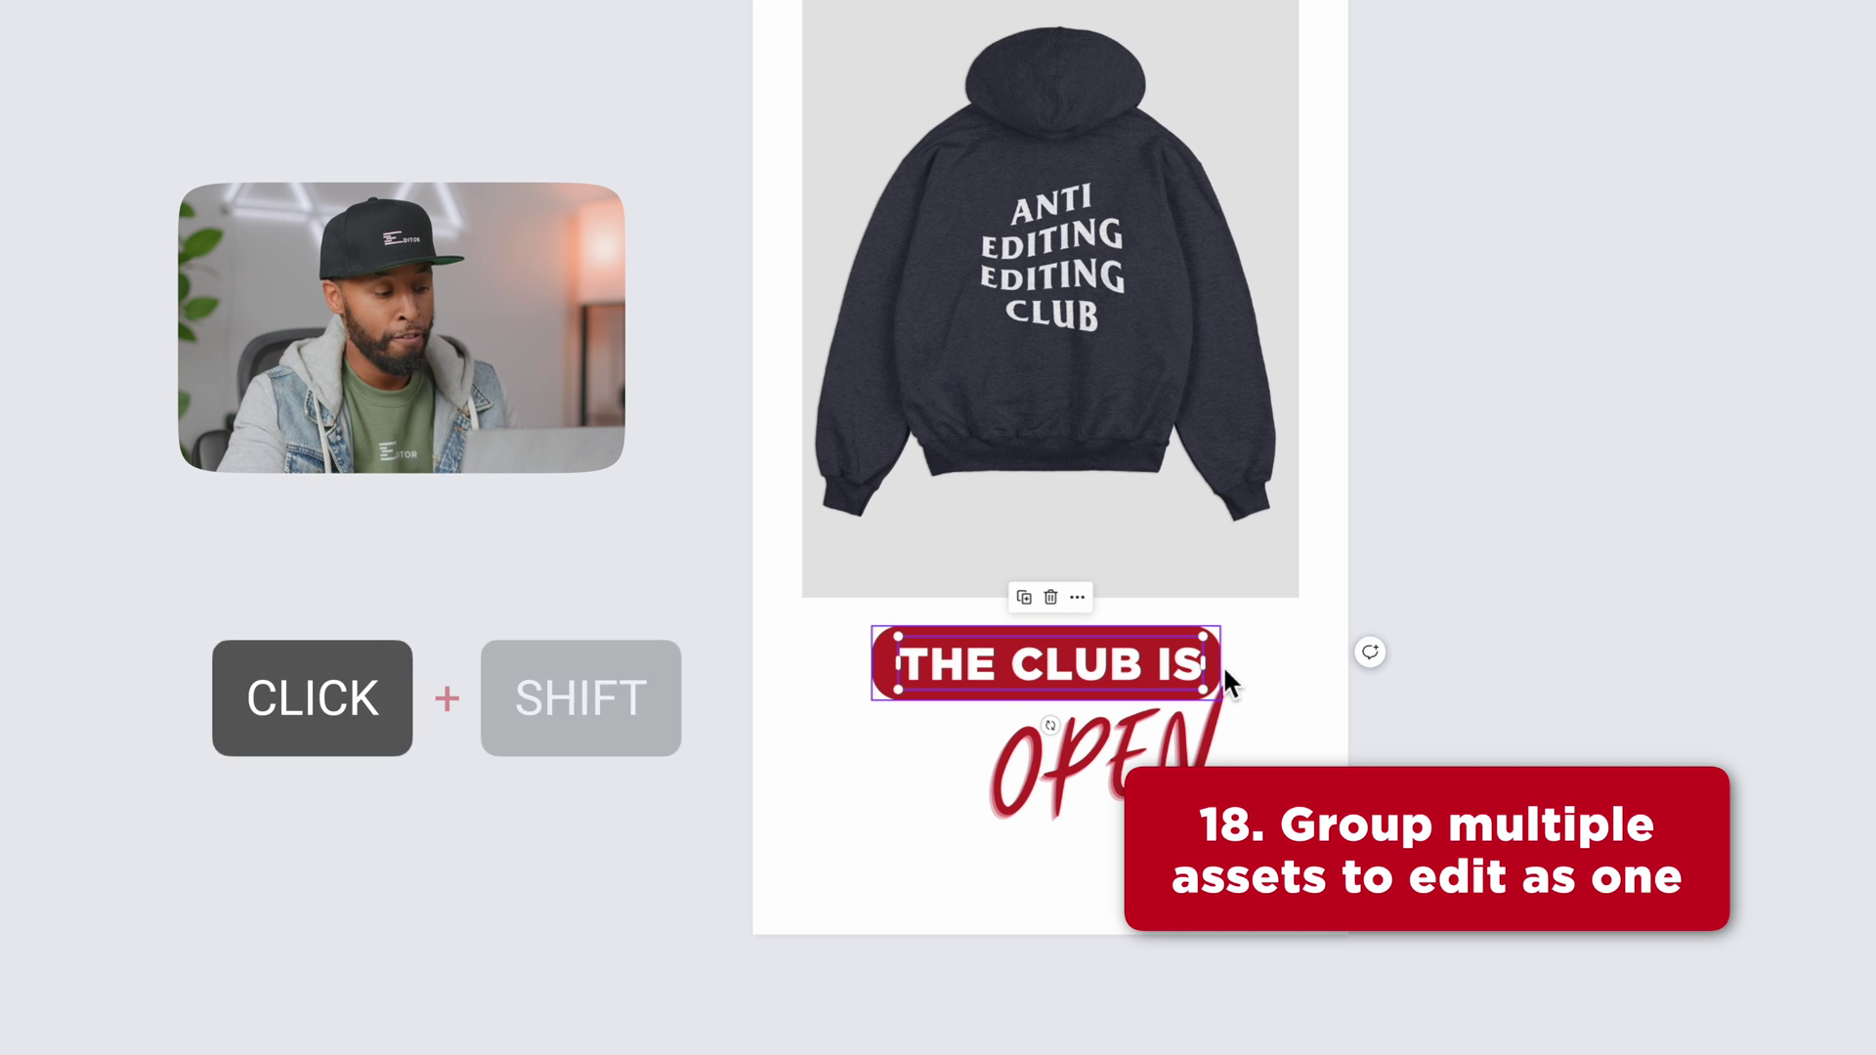
{"action": "left_click", "coordinate": [1223, 670], "text": "shift"}
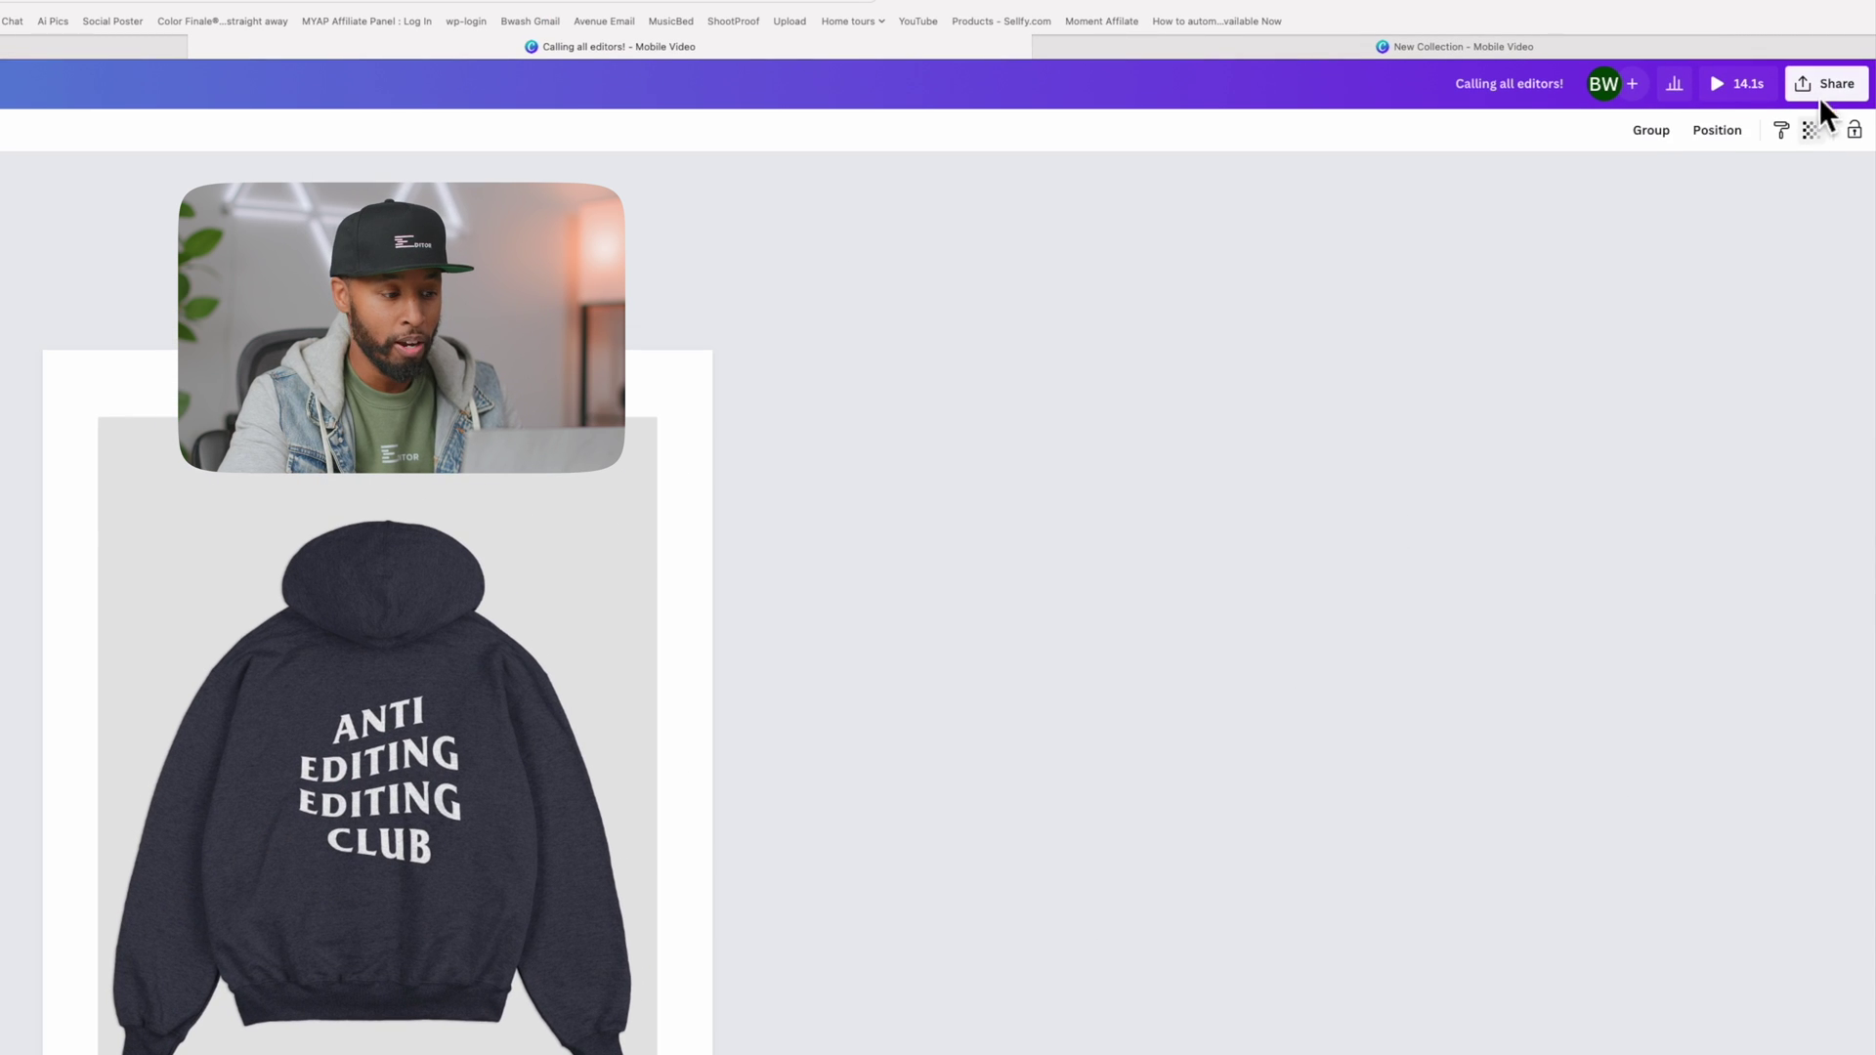
{"action": "left_click", "coordinate": [1652, 130]}
Remove the gray background from the hoodie image with Background Remover.
{"action": "left_click", "coordinate": [398, 628]}
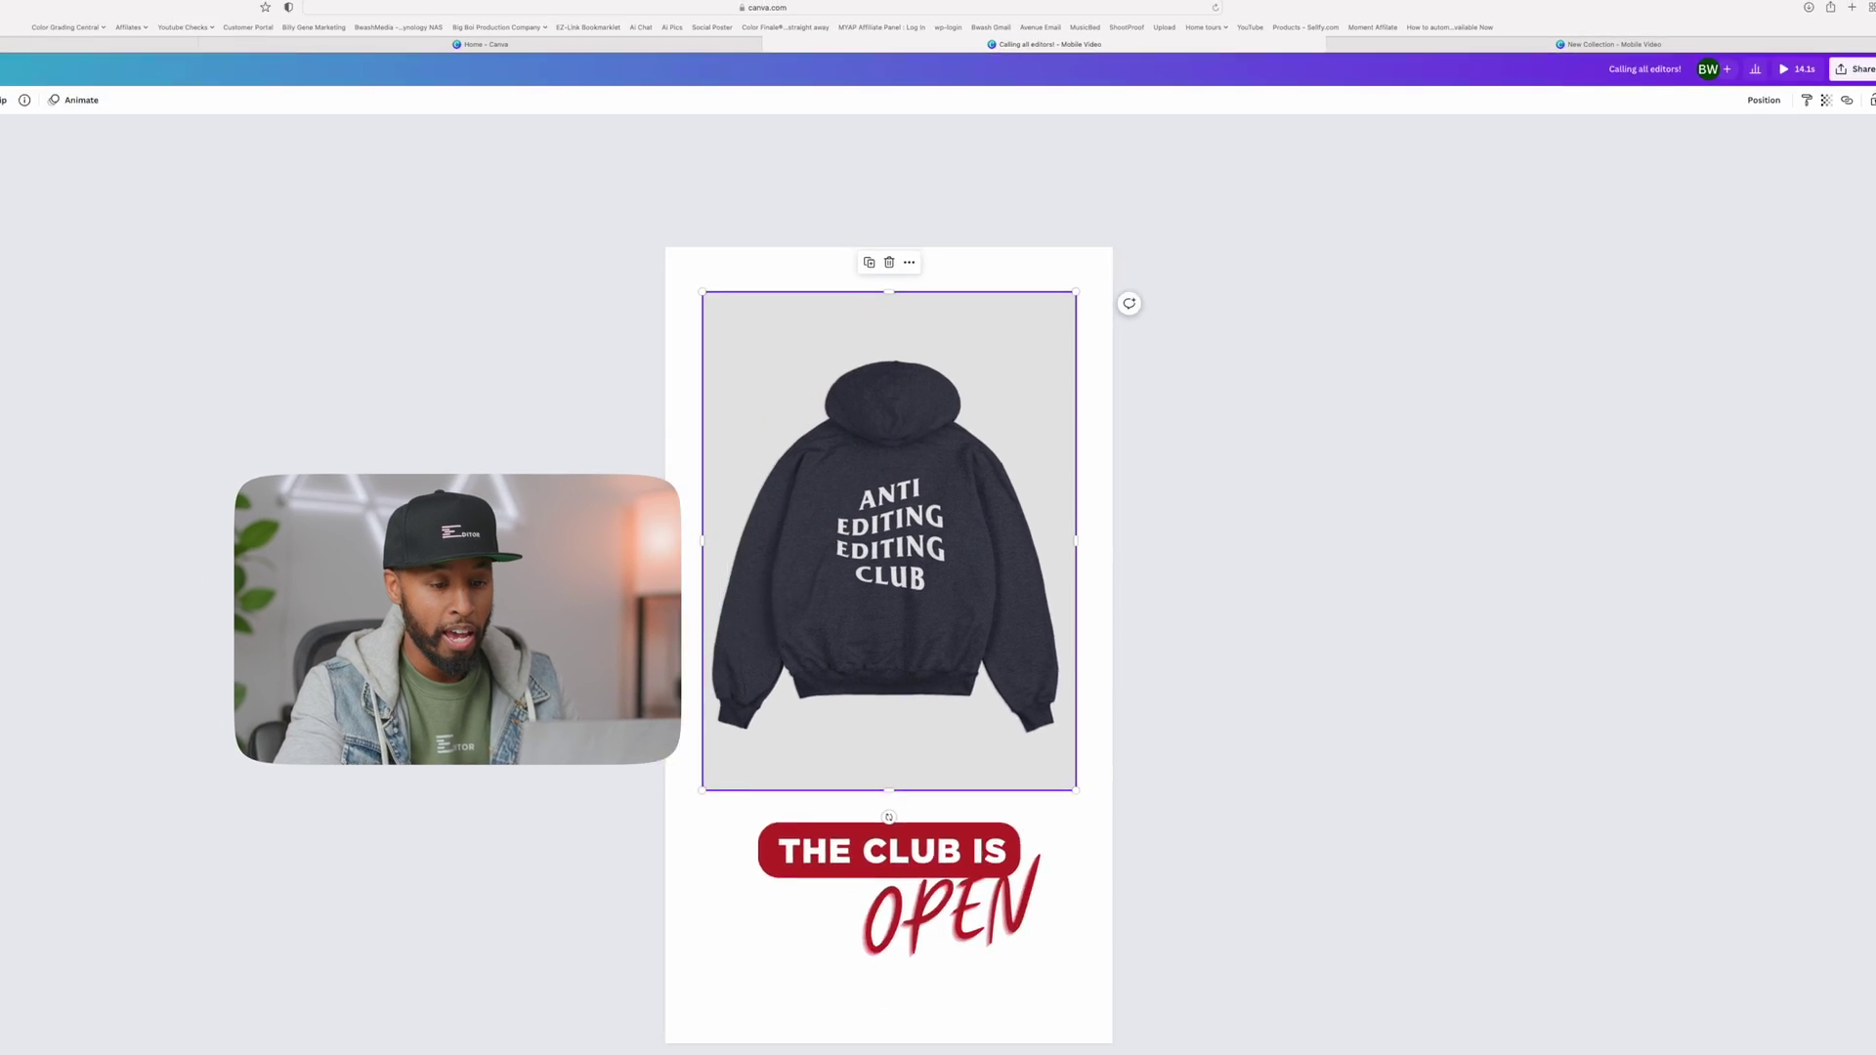
{"action": "left_click", "coordinate": [237, 89]}
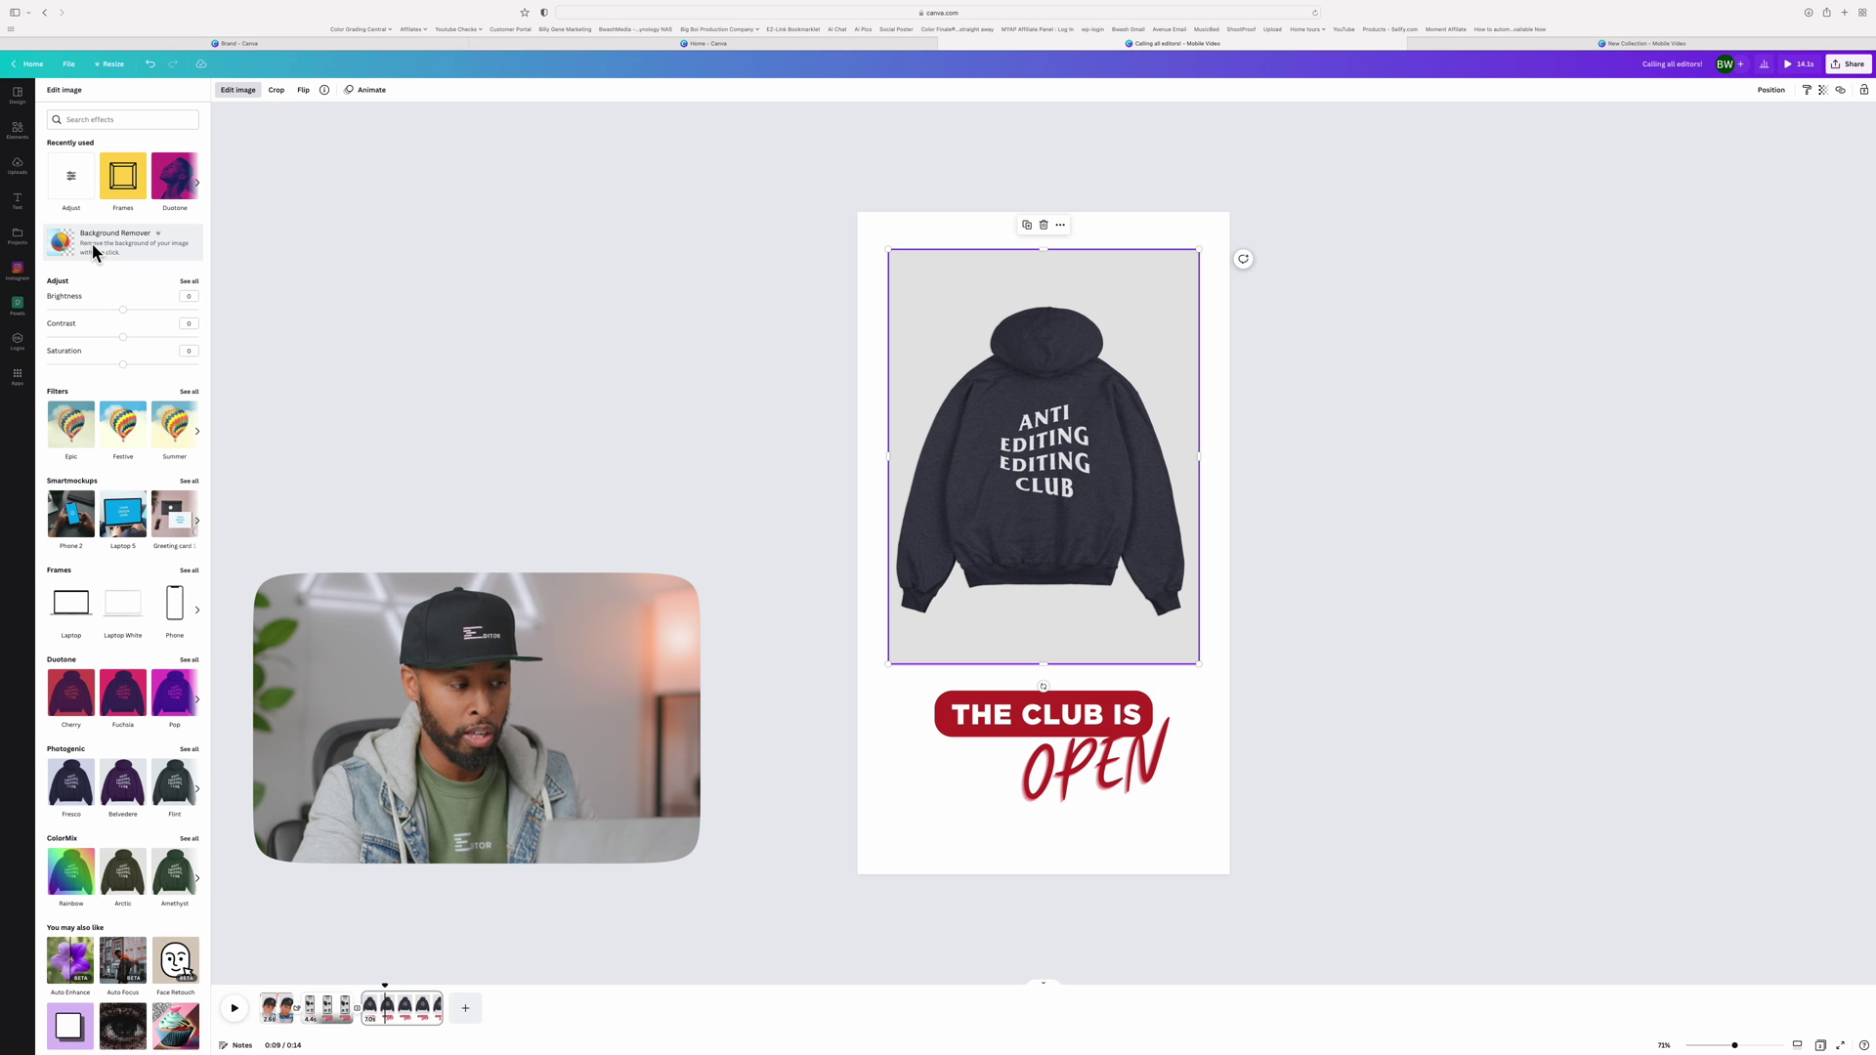
{"action": "left_click", "coordinate": [107, 241]}
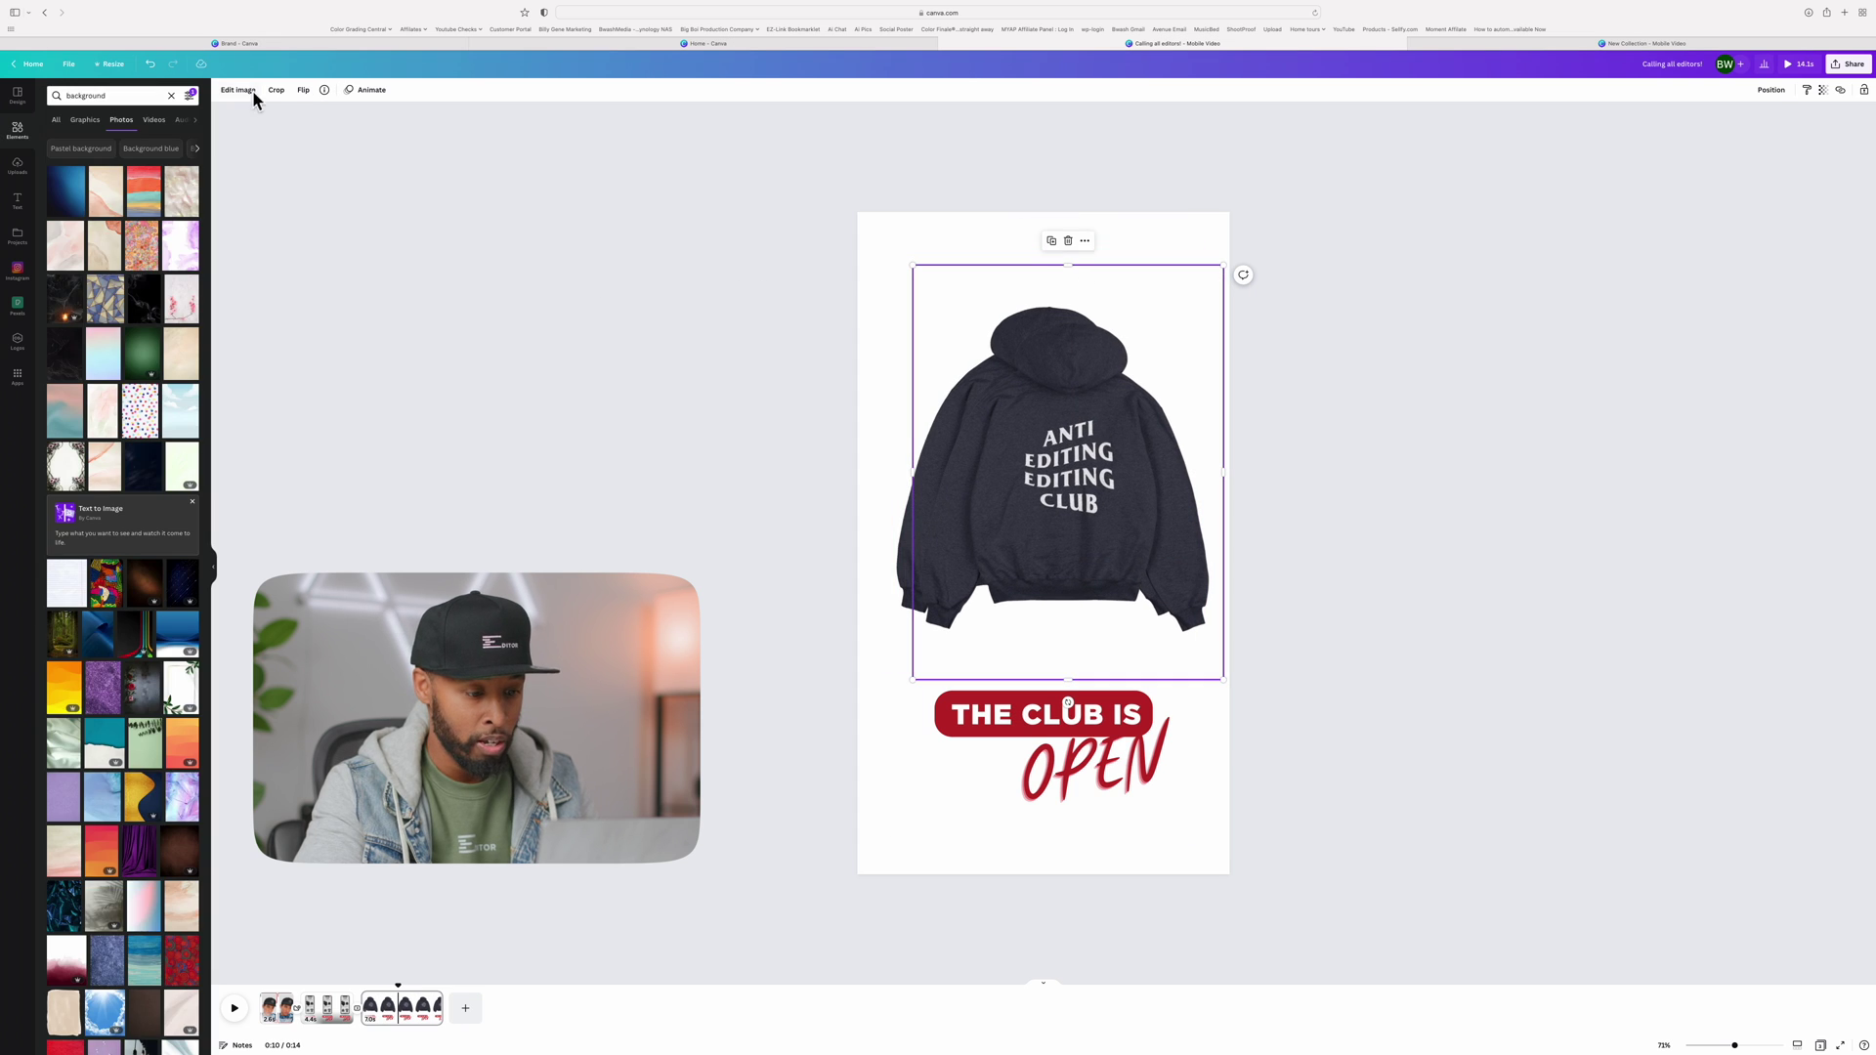
Duplicate the hoodie with a slight offset down and to the right, and send the copy behind the original.
{"action": "left_click", "coordinate": [238, 89]}
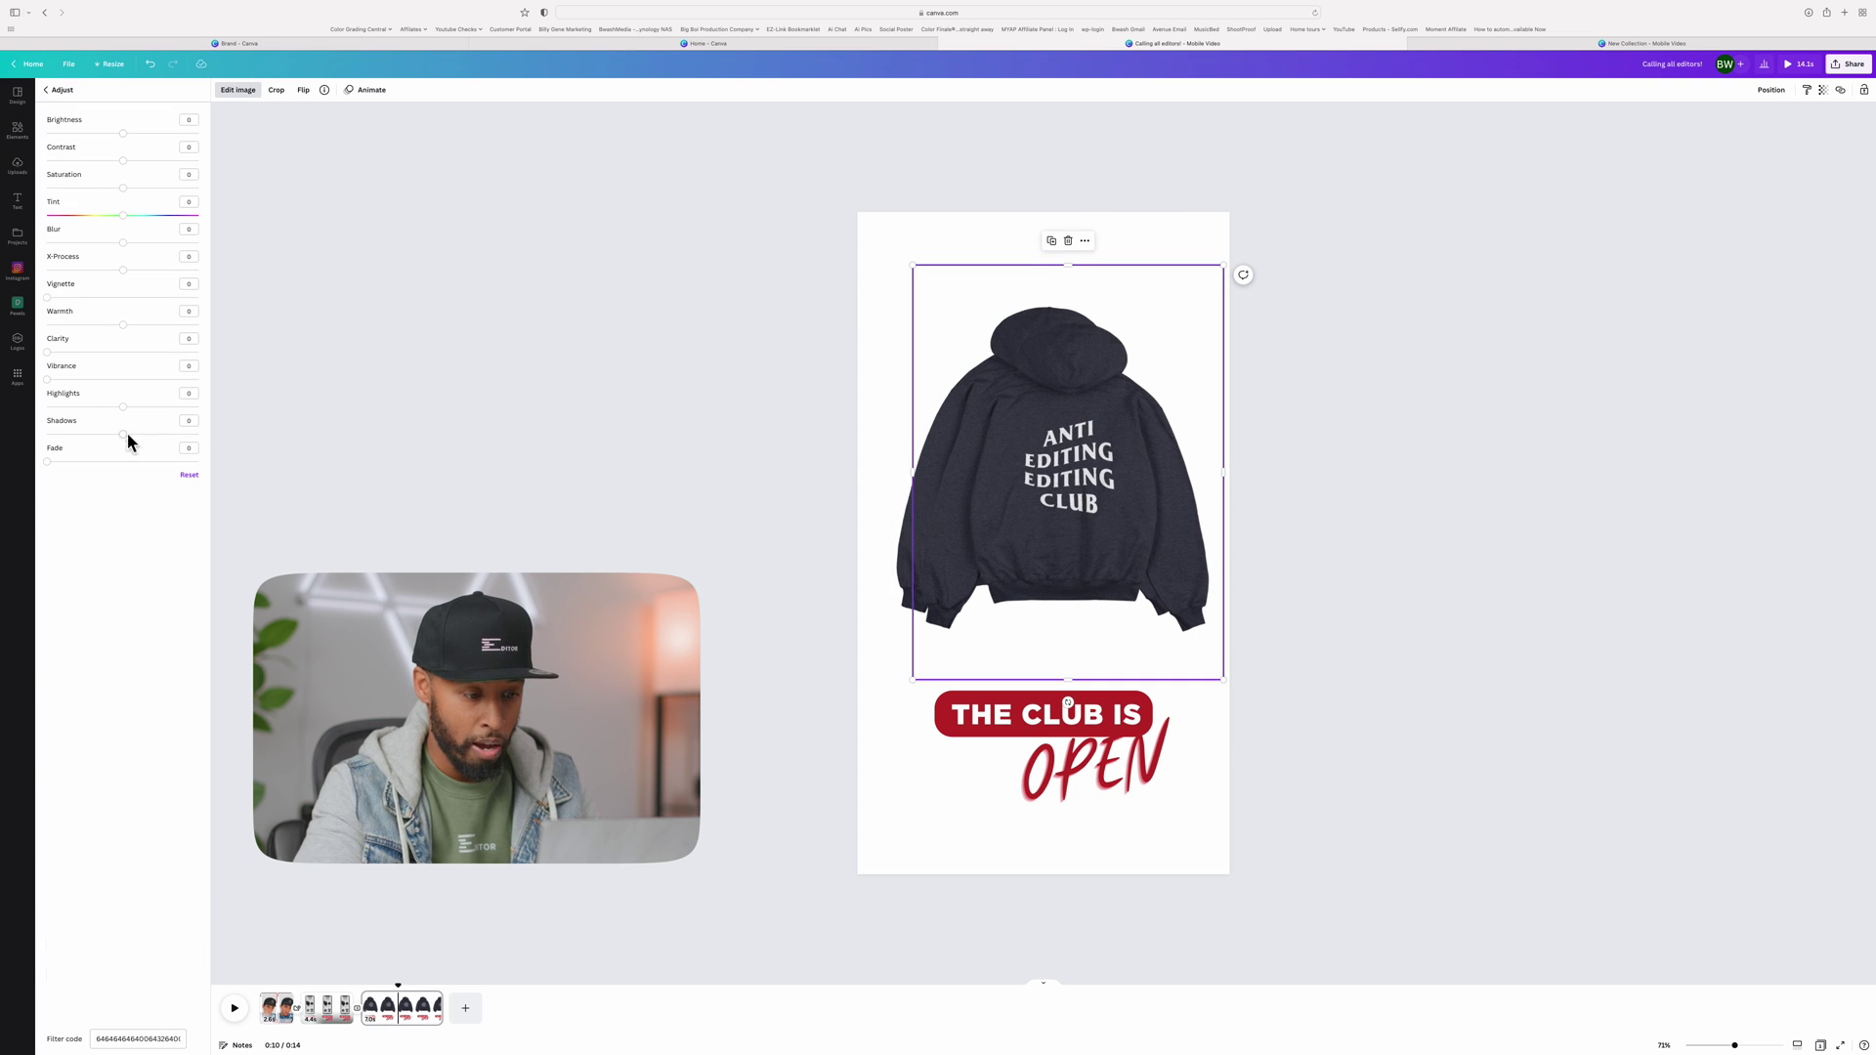
{"action": "left_click", "coordinate": [1771, 89]}
{"action": "left_click", "coordinate": [1722, 189]}
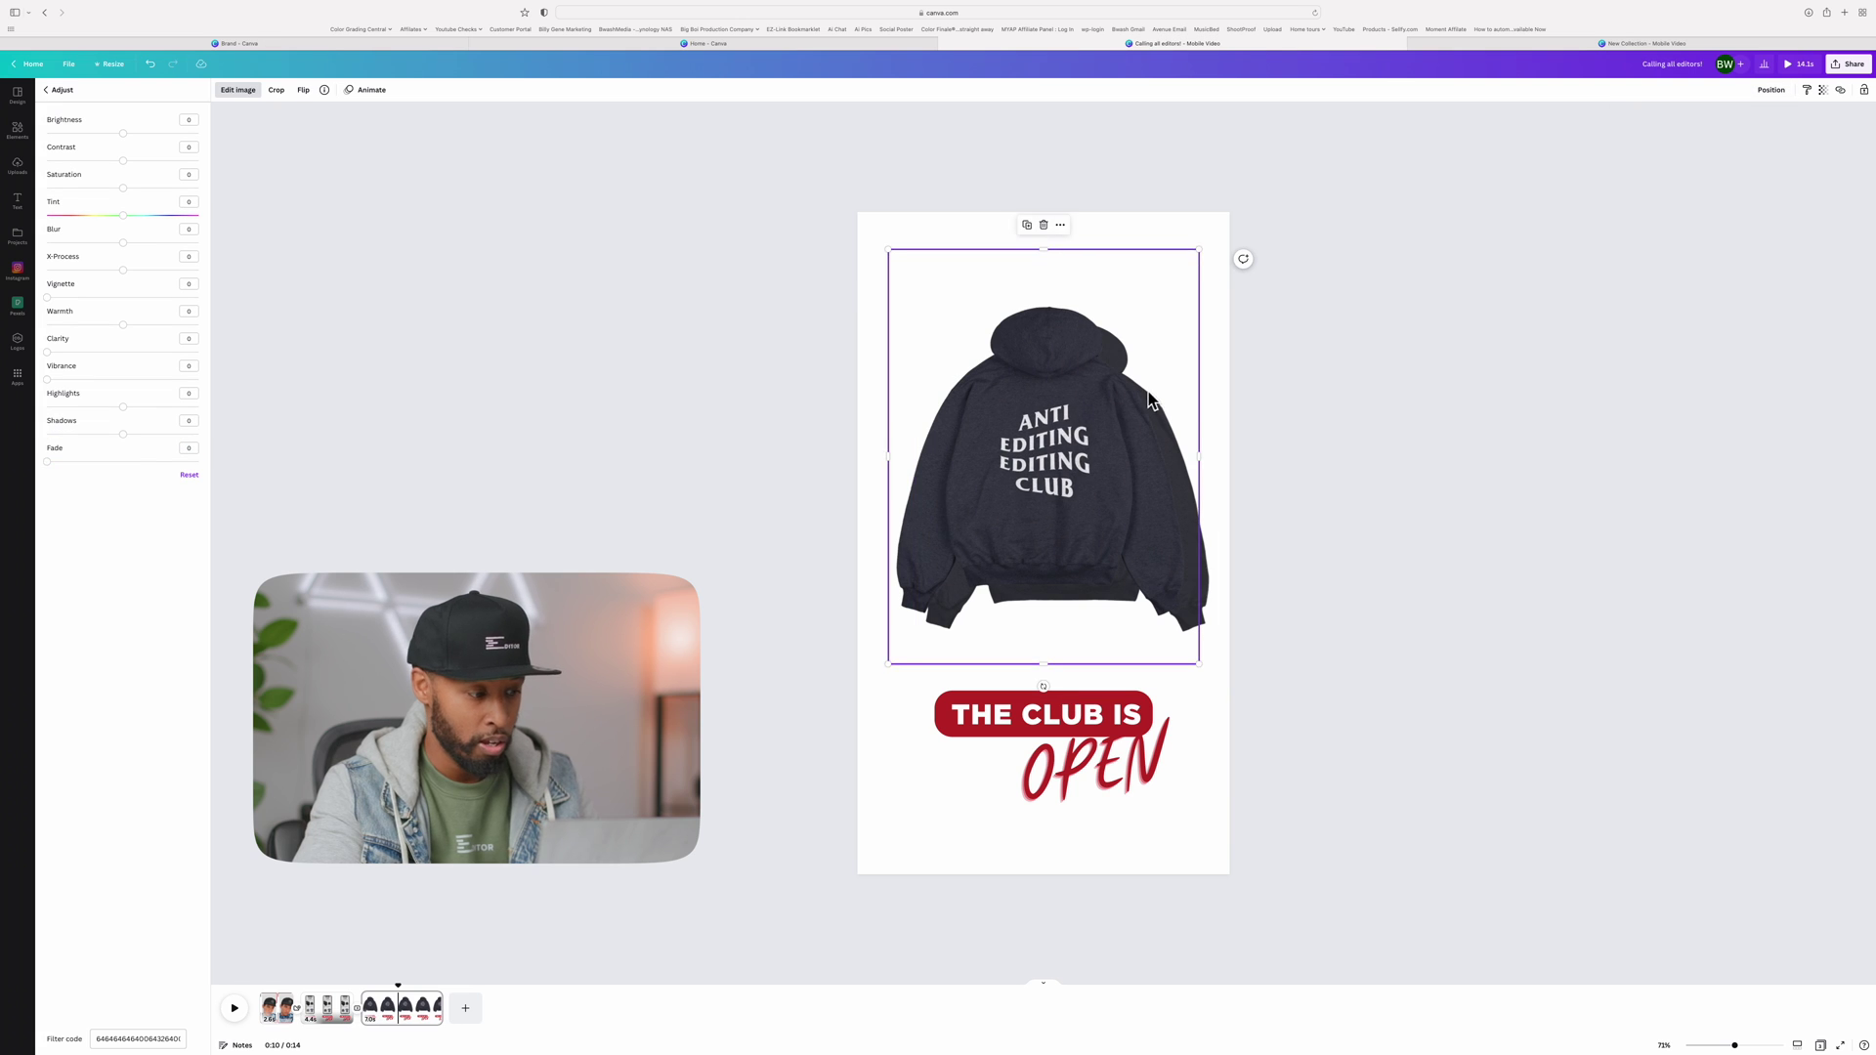
Stack a third hoodie copy with adjusted shadows and fade behind the others, offset further, and select all three hoodies.
{"action": "left_click", "coordinate": [1148, 391]}
{"action": "left_click_drag", "start_coordinate": [1101, 391], "coordinate": [1130, 406]}
{"action": "left_click", "coordinate": [1770, 89]}
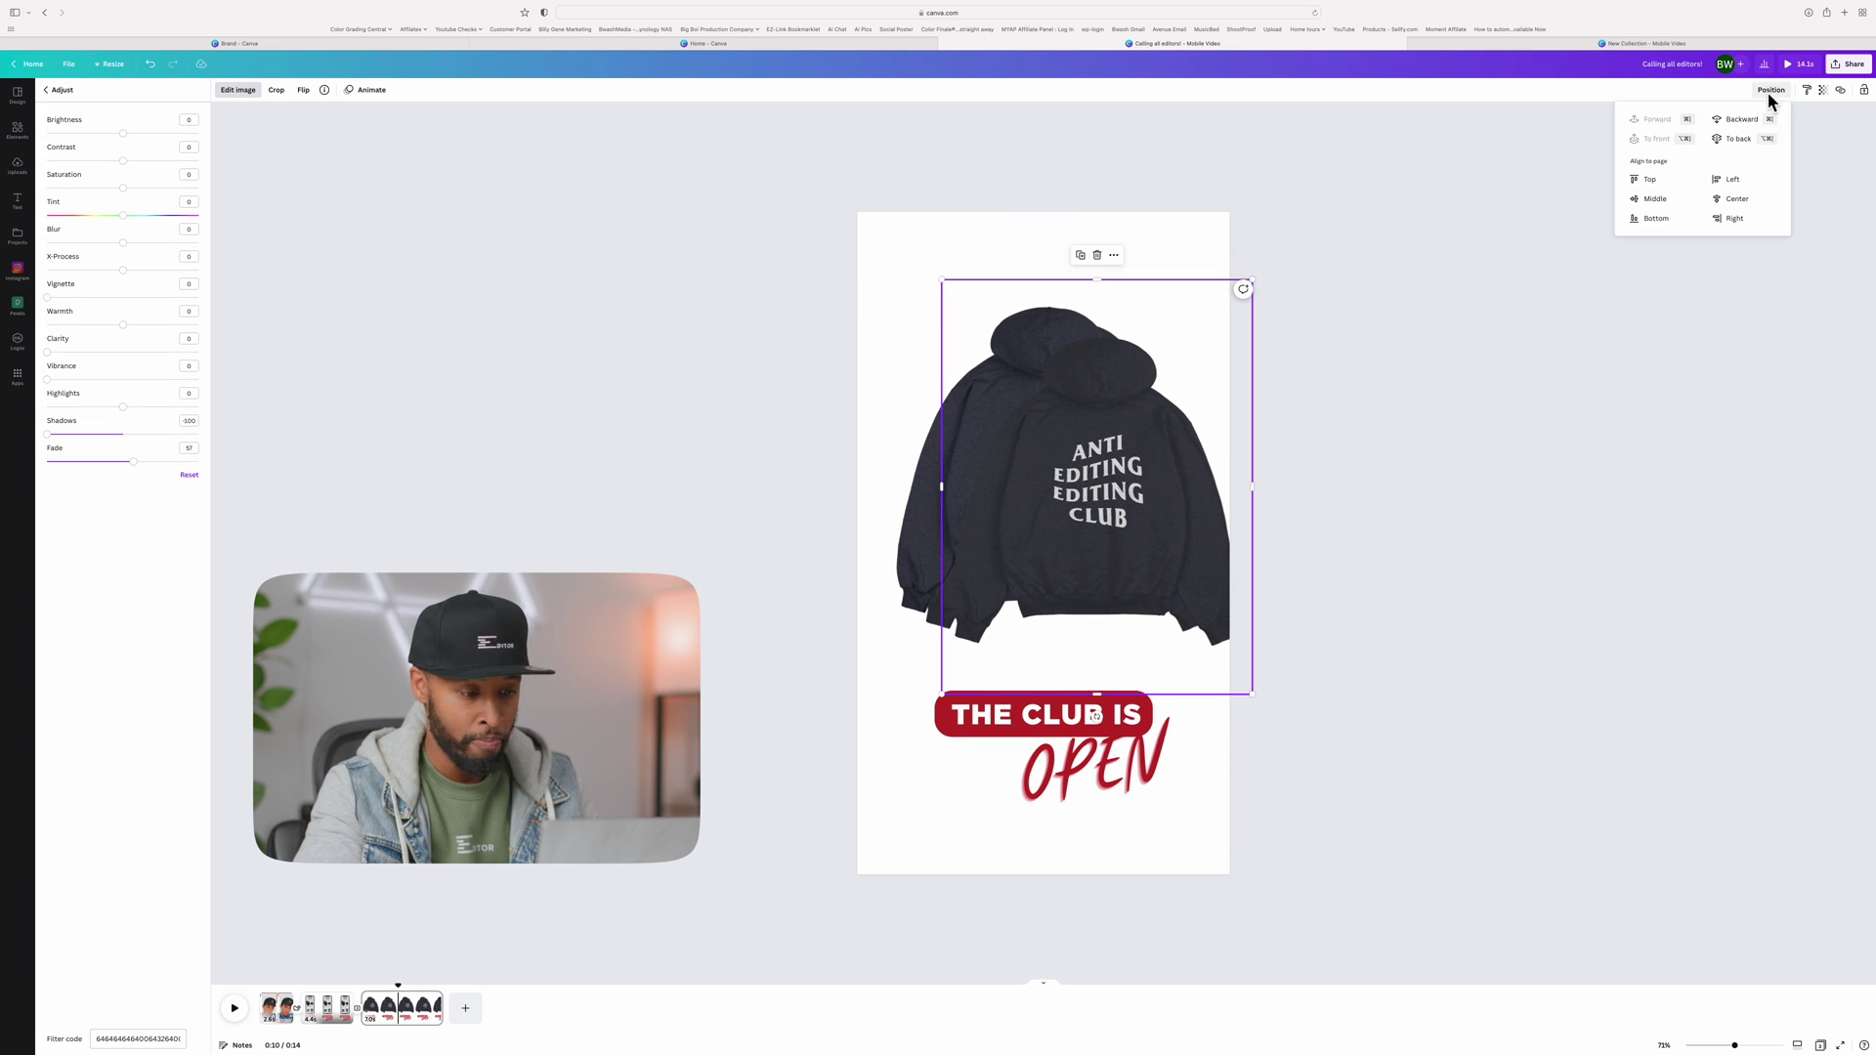
{"action": "left_click", "coordinate": [1243, 518]}
{"action": "left_click", "coordinate": [1228, 410], "text": "shift"}
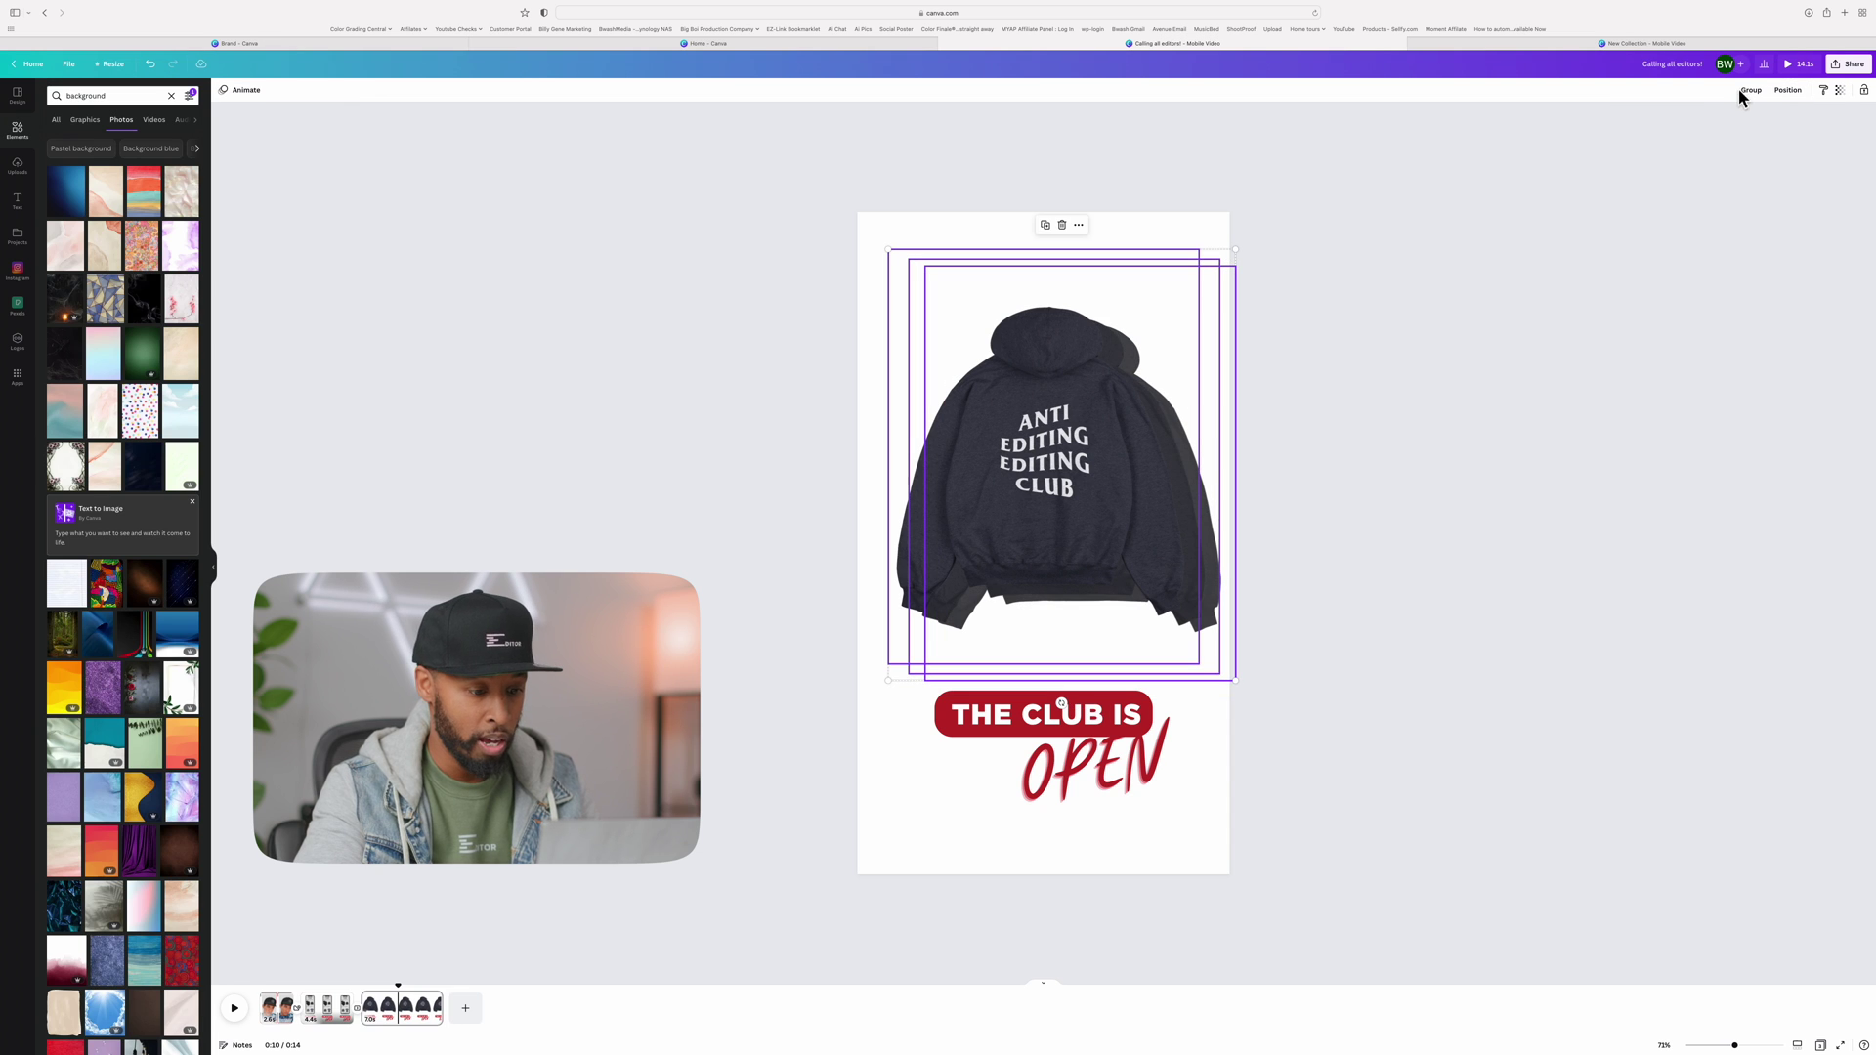
Group the three layered hoodies and shift the group slightly up and to the left on the page.
{"action": "left_click", "coordinate": [1749, 90]}
{"action": "left_click_drag", "start_coordinate": [1153, 453], "coordinate": [1137, 445]}
Clear the background element search, add a square shape to the hoodie page, and resize and reposition it around the hoodies.
{"action": "left_click", "coordinate": [57, 120]}
{"action": "left_click", "coordinate": [171, 96]}
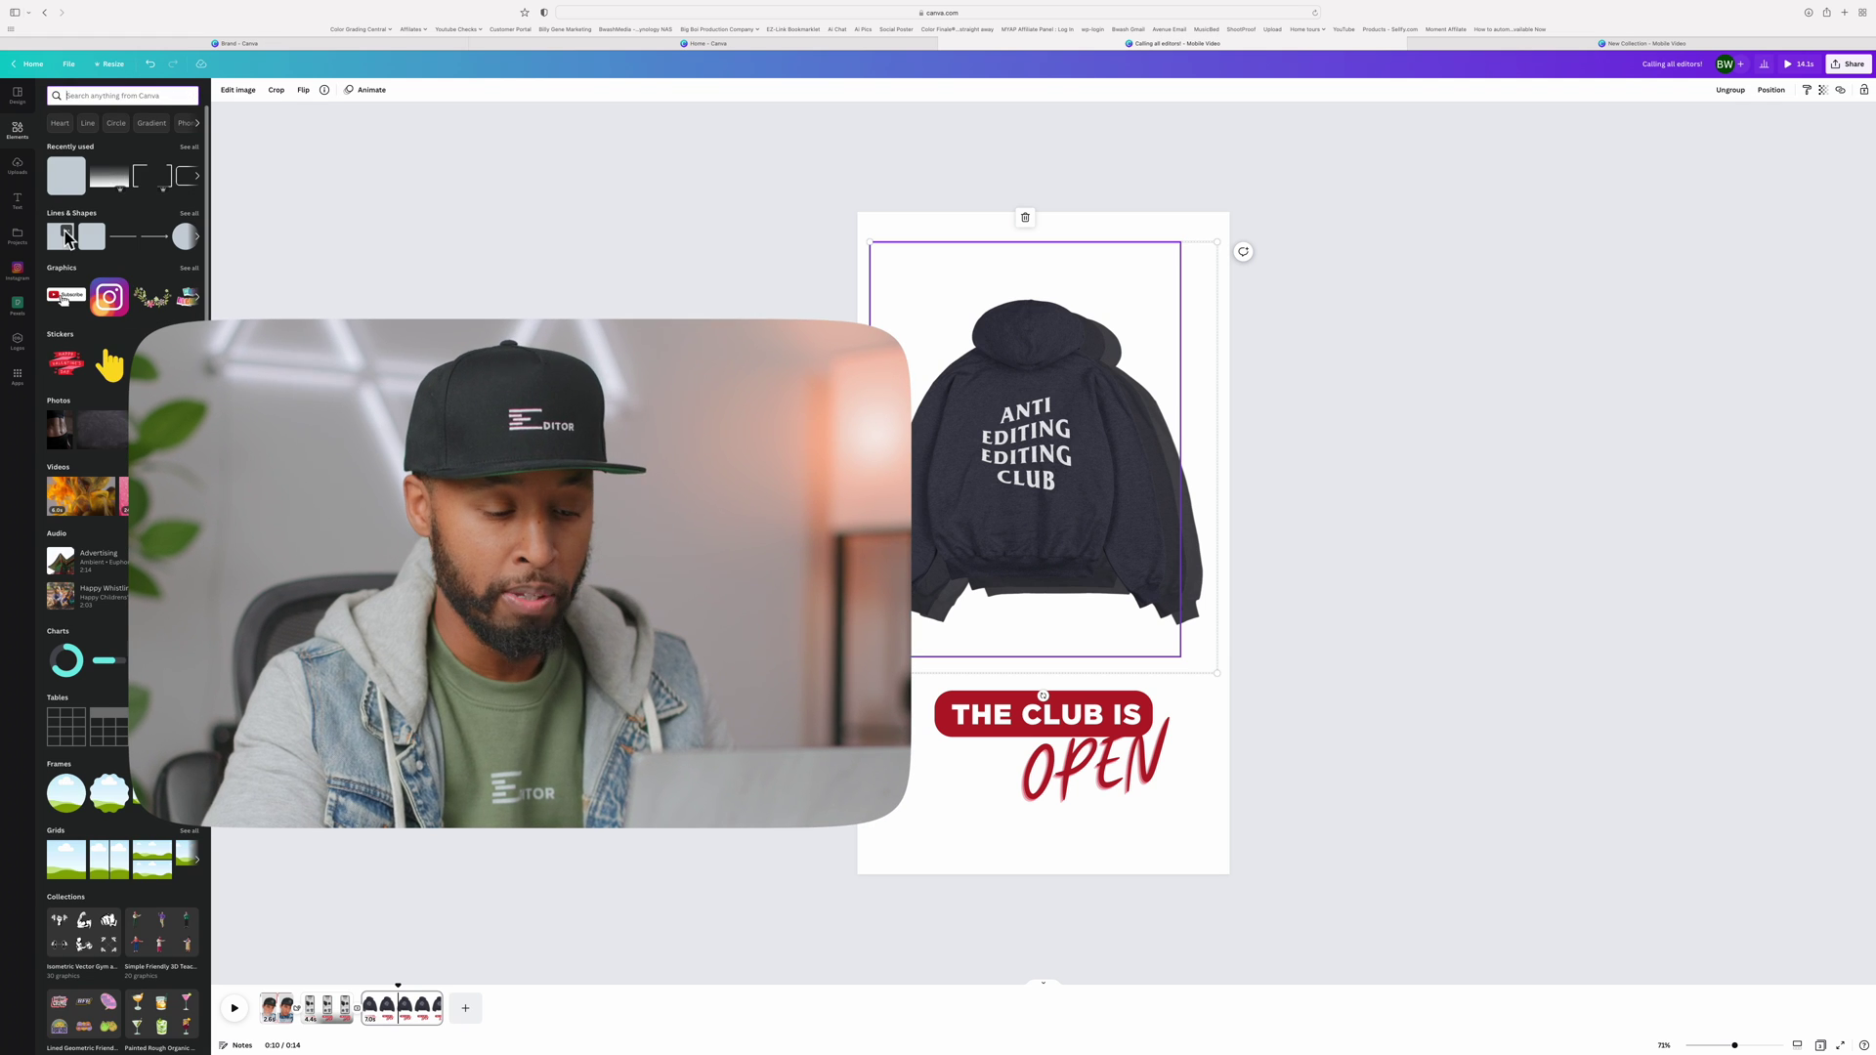
{"action": "left_click", "coordinate": [74, 239]}
{"action": "left_click_drag", "start_coordinate": [988, 490], "coordinate": [811, 274]}
{"action": "left_click_drag", "start_coordinate": [963, 426], "coordinate": [1052, 424]}
{"action": "left_click_drag", "start_coordinate": [1044, 602], "coordinate": [1048, 642]}
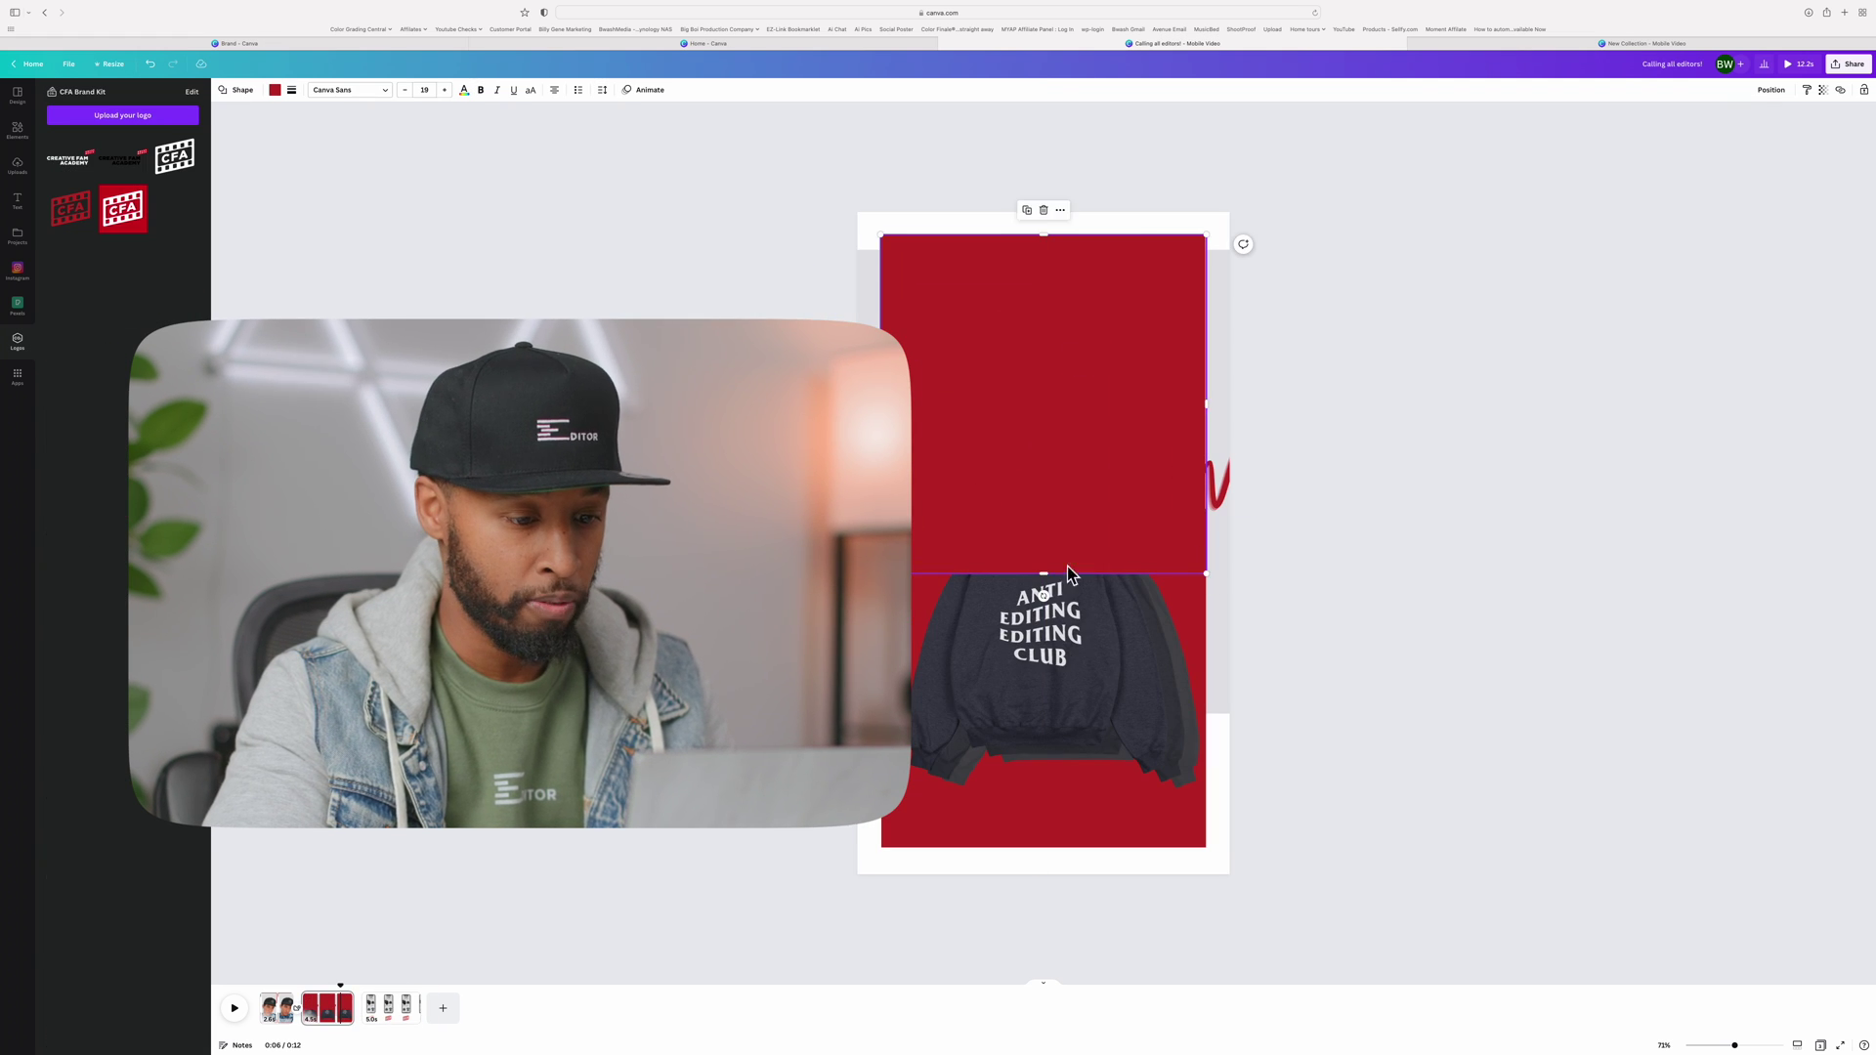
{"action": "left_click_drag", "start_coordinate": [1067, 566], "coordinate": [1043, 479]}
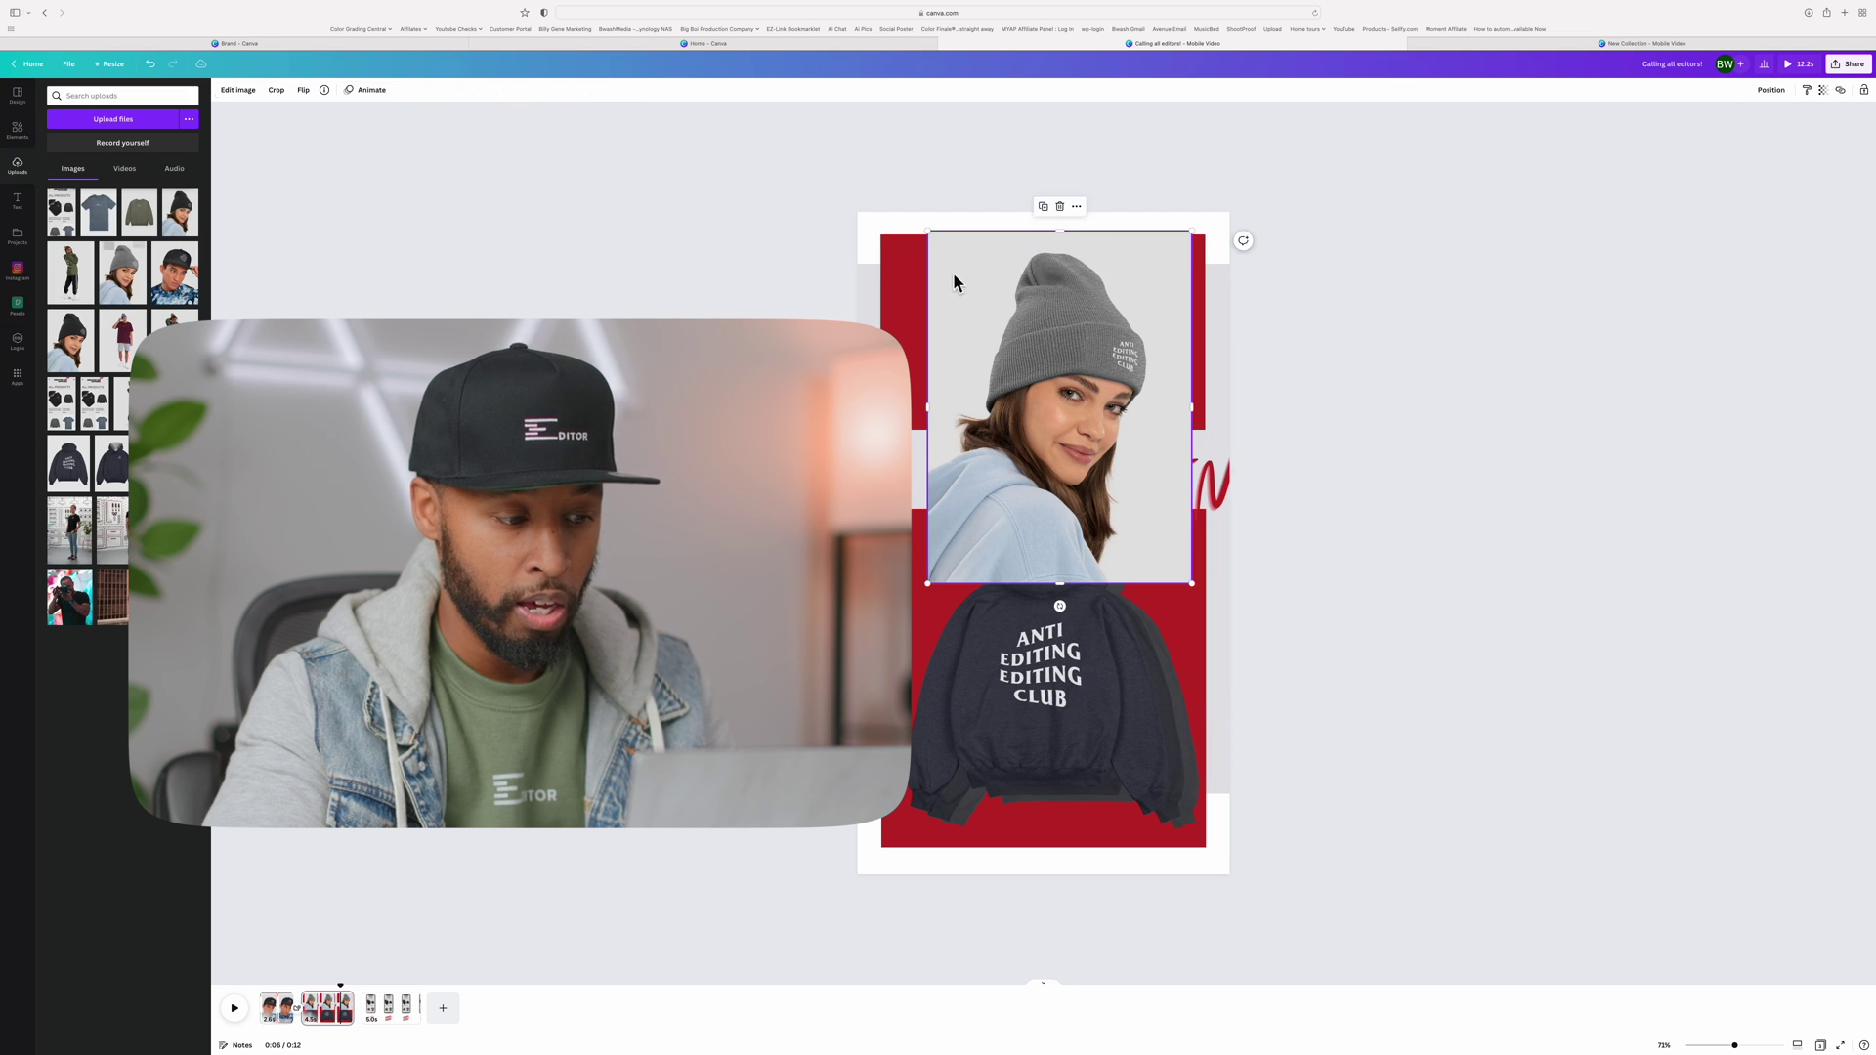
{"action": "left_click_drag", "start_coordinate": [955, 284], "coordinate": [1050, 393]}
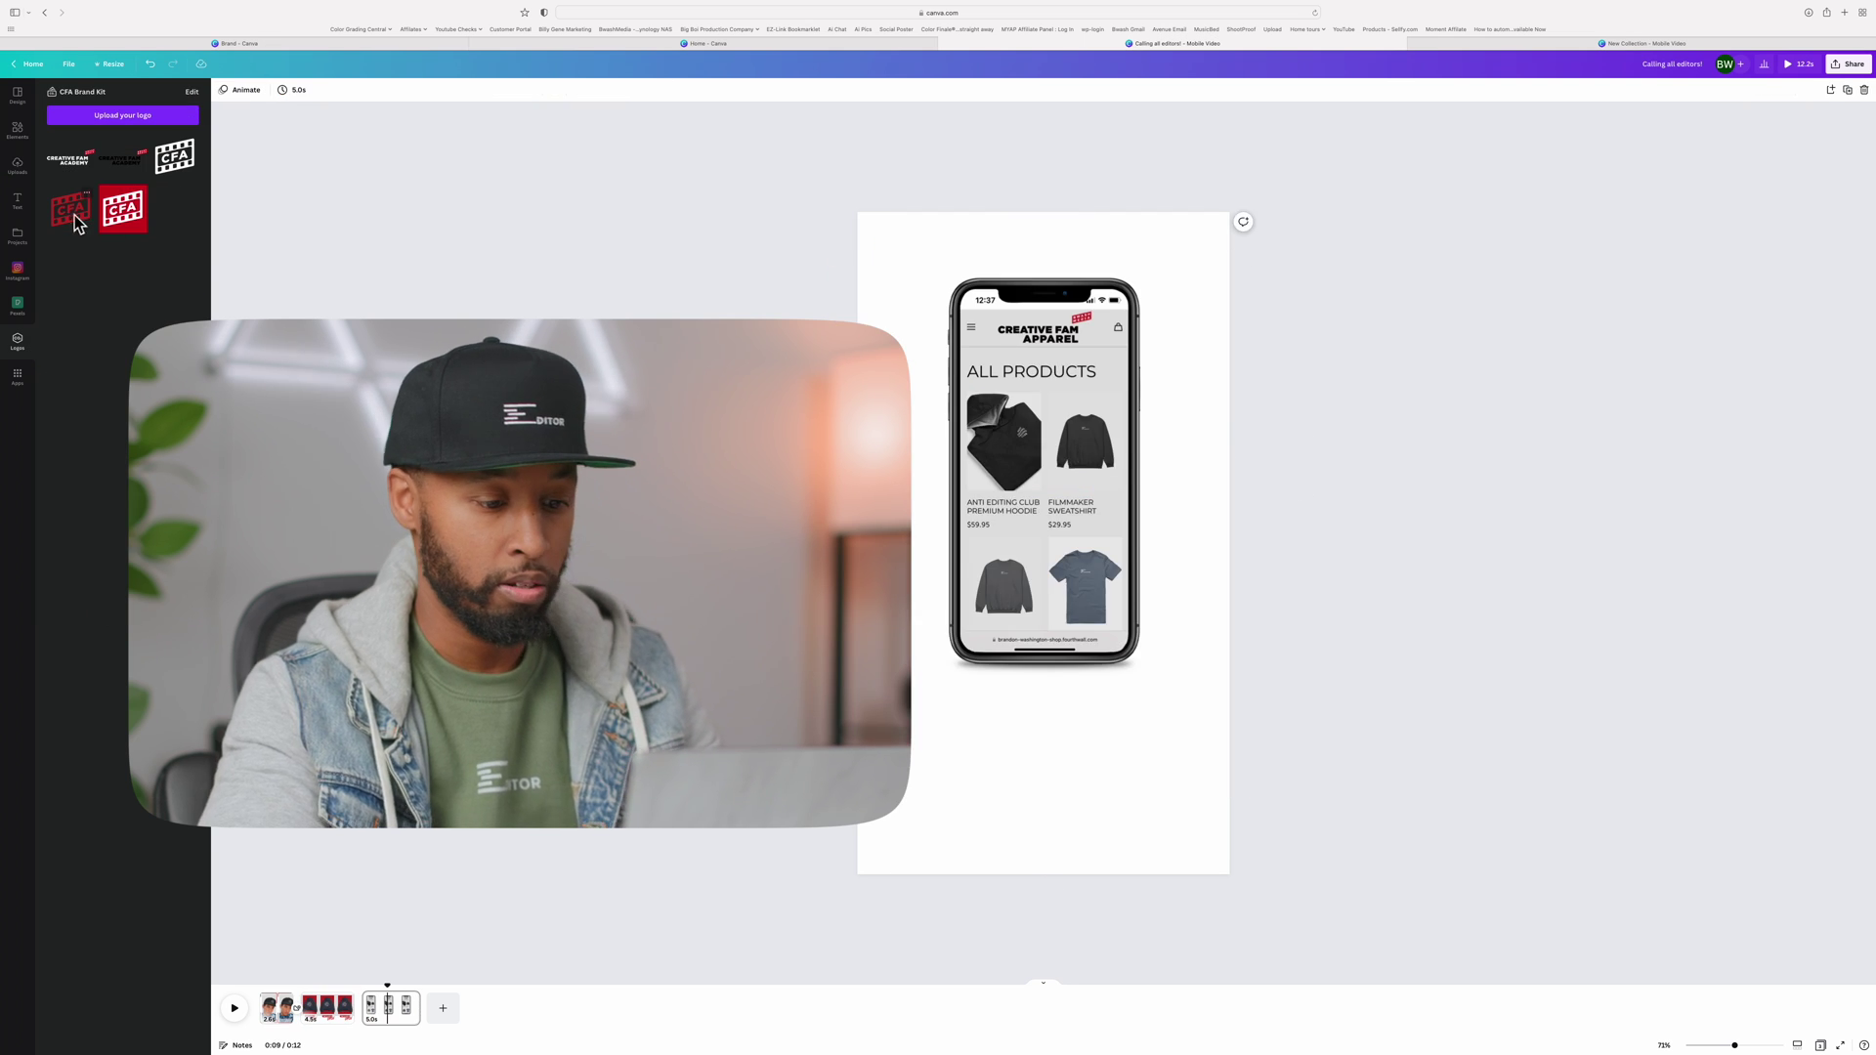
{"action": "left_click_drag", "start_coordinate": [71, 209], "coordinate": [1065, 658]}
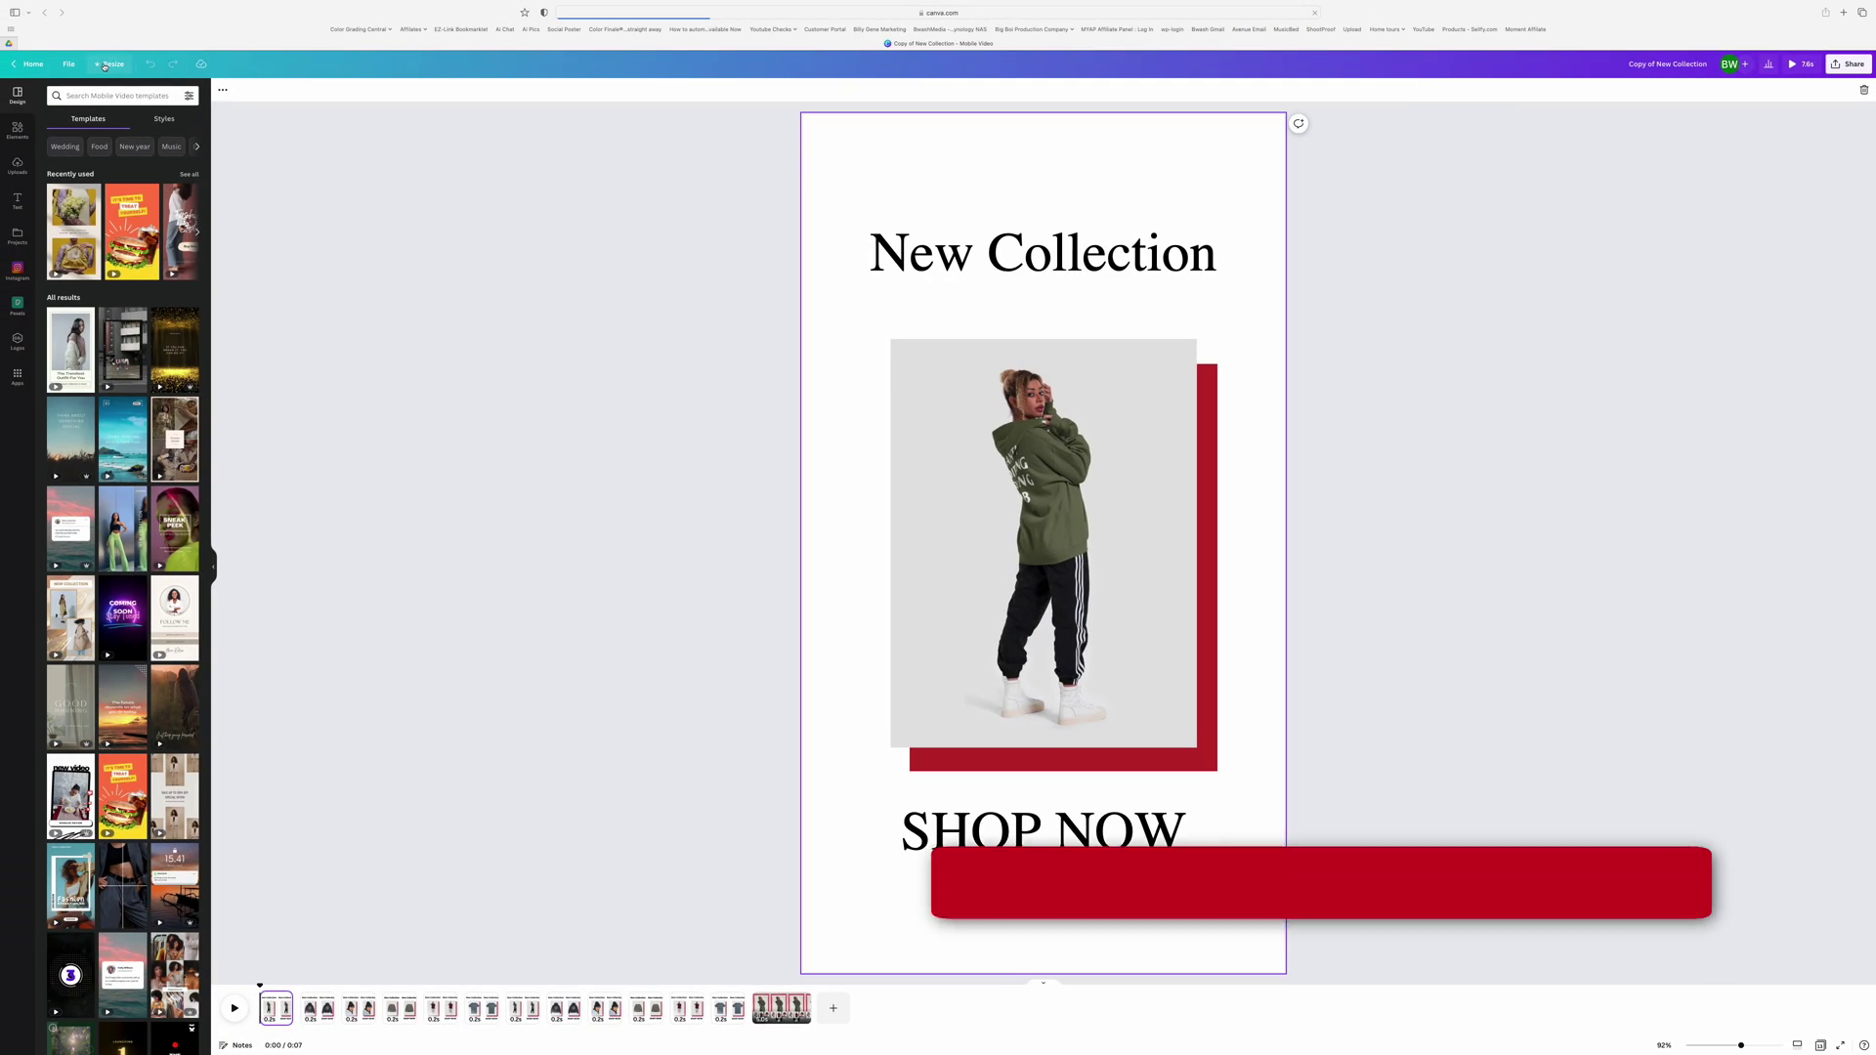
Create a resized copy of the New Collection mobile video in the Video format.
{"action": "left_click", "coordinate": [108, 63]}
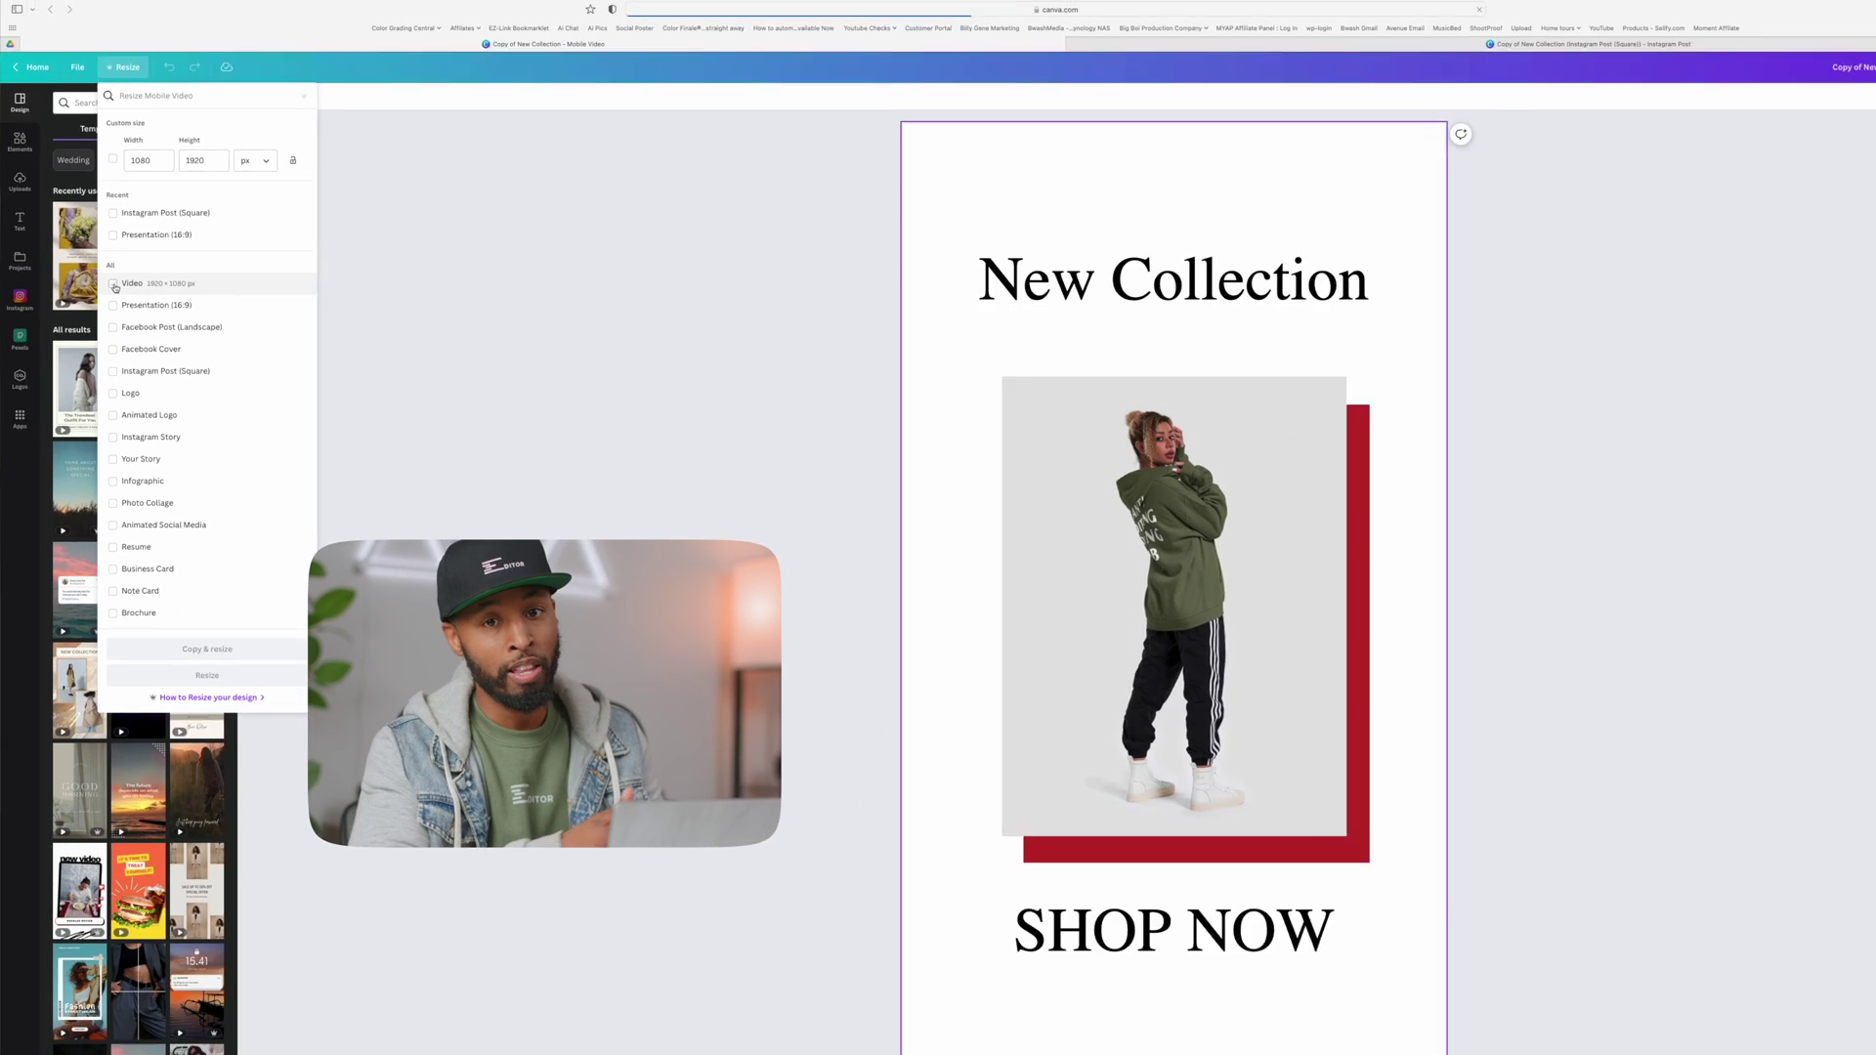
{"action": "left_click", "coordinate": [177, 421]}
{"action": "left_click", "coordinate": [324, 995]}
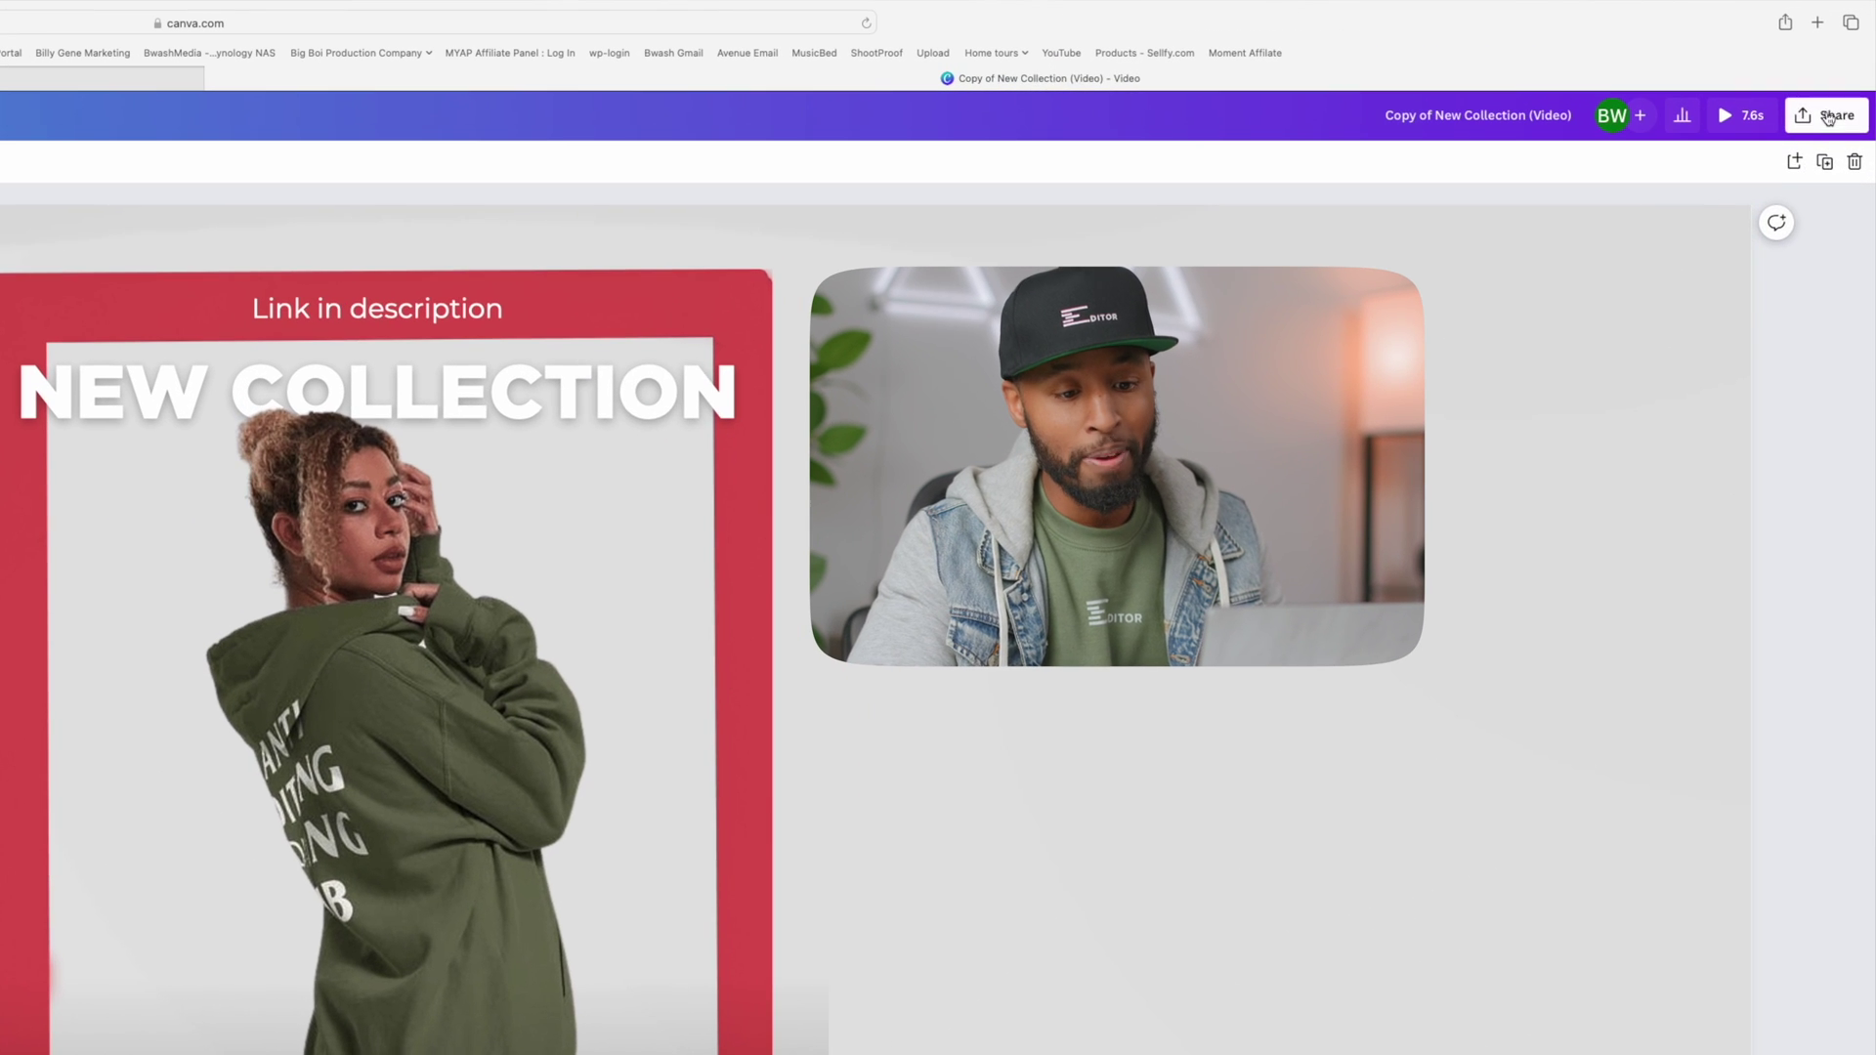
Open the template link sharing option for the video-format copy of the New Collection design.
{"action": "left_click", "coordinate": [1847, 66]}
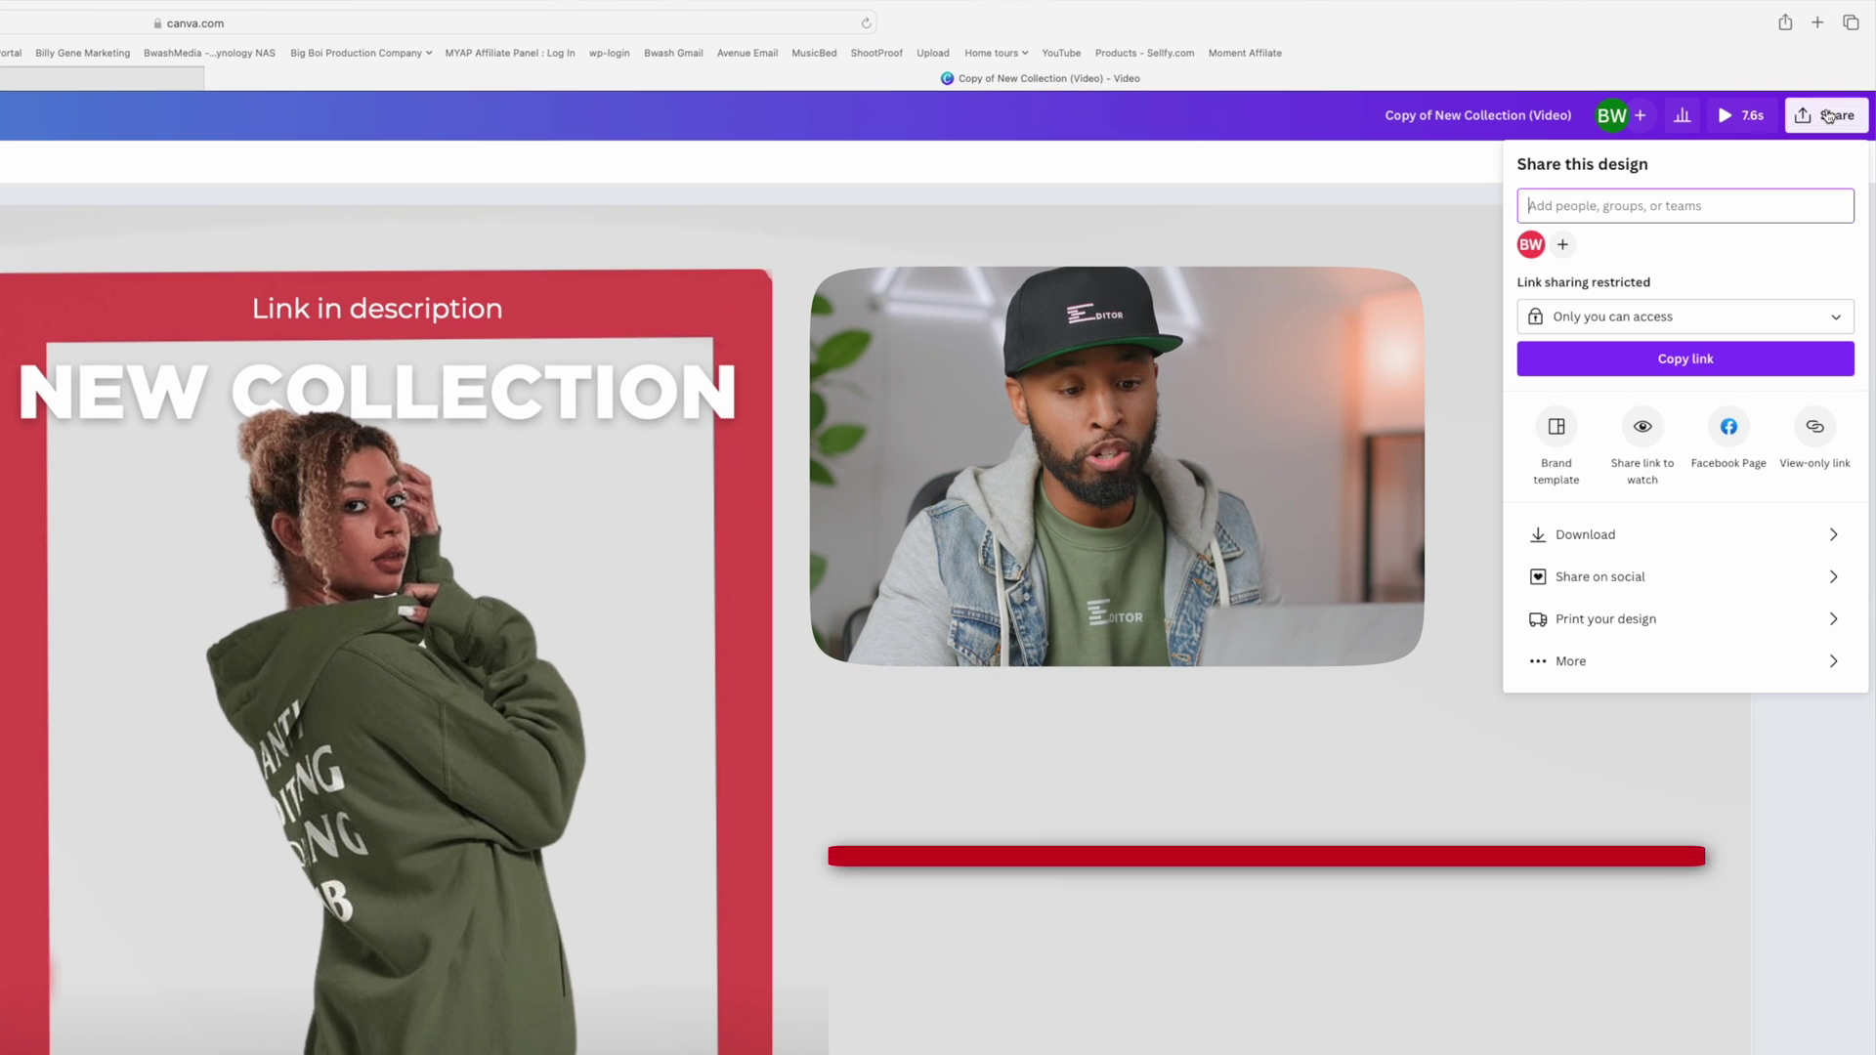
{"action": "left_click", "coordinate": [1745, 662]}
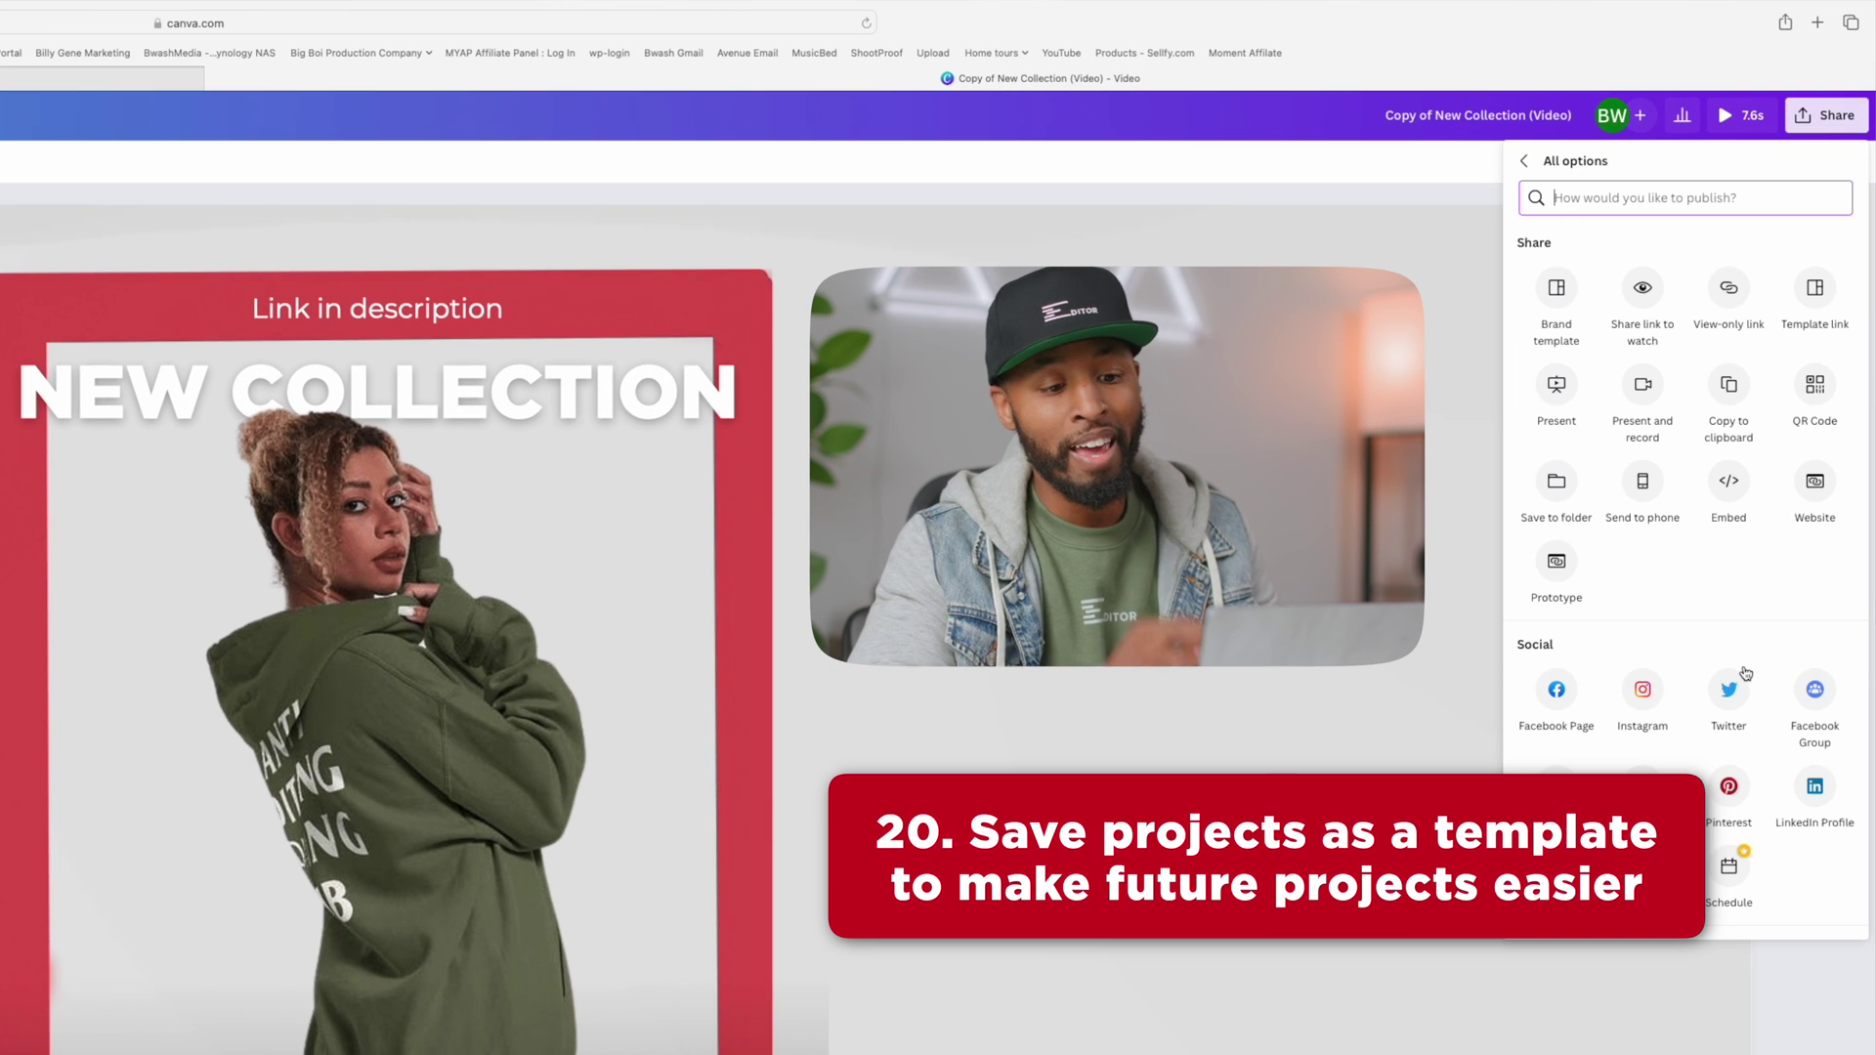
{"action": "left_click", "coordinate": [1815, 293]}
{"action": "left_click", "coordinate": [1836, 282]}
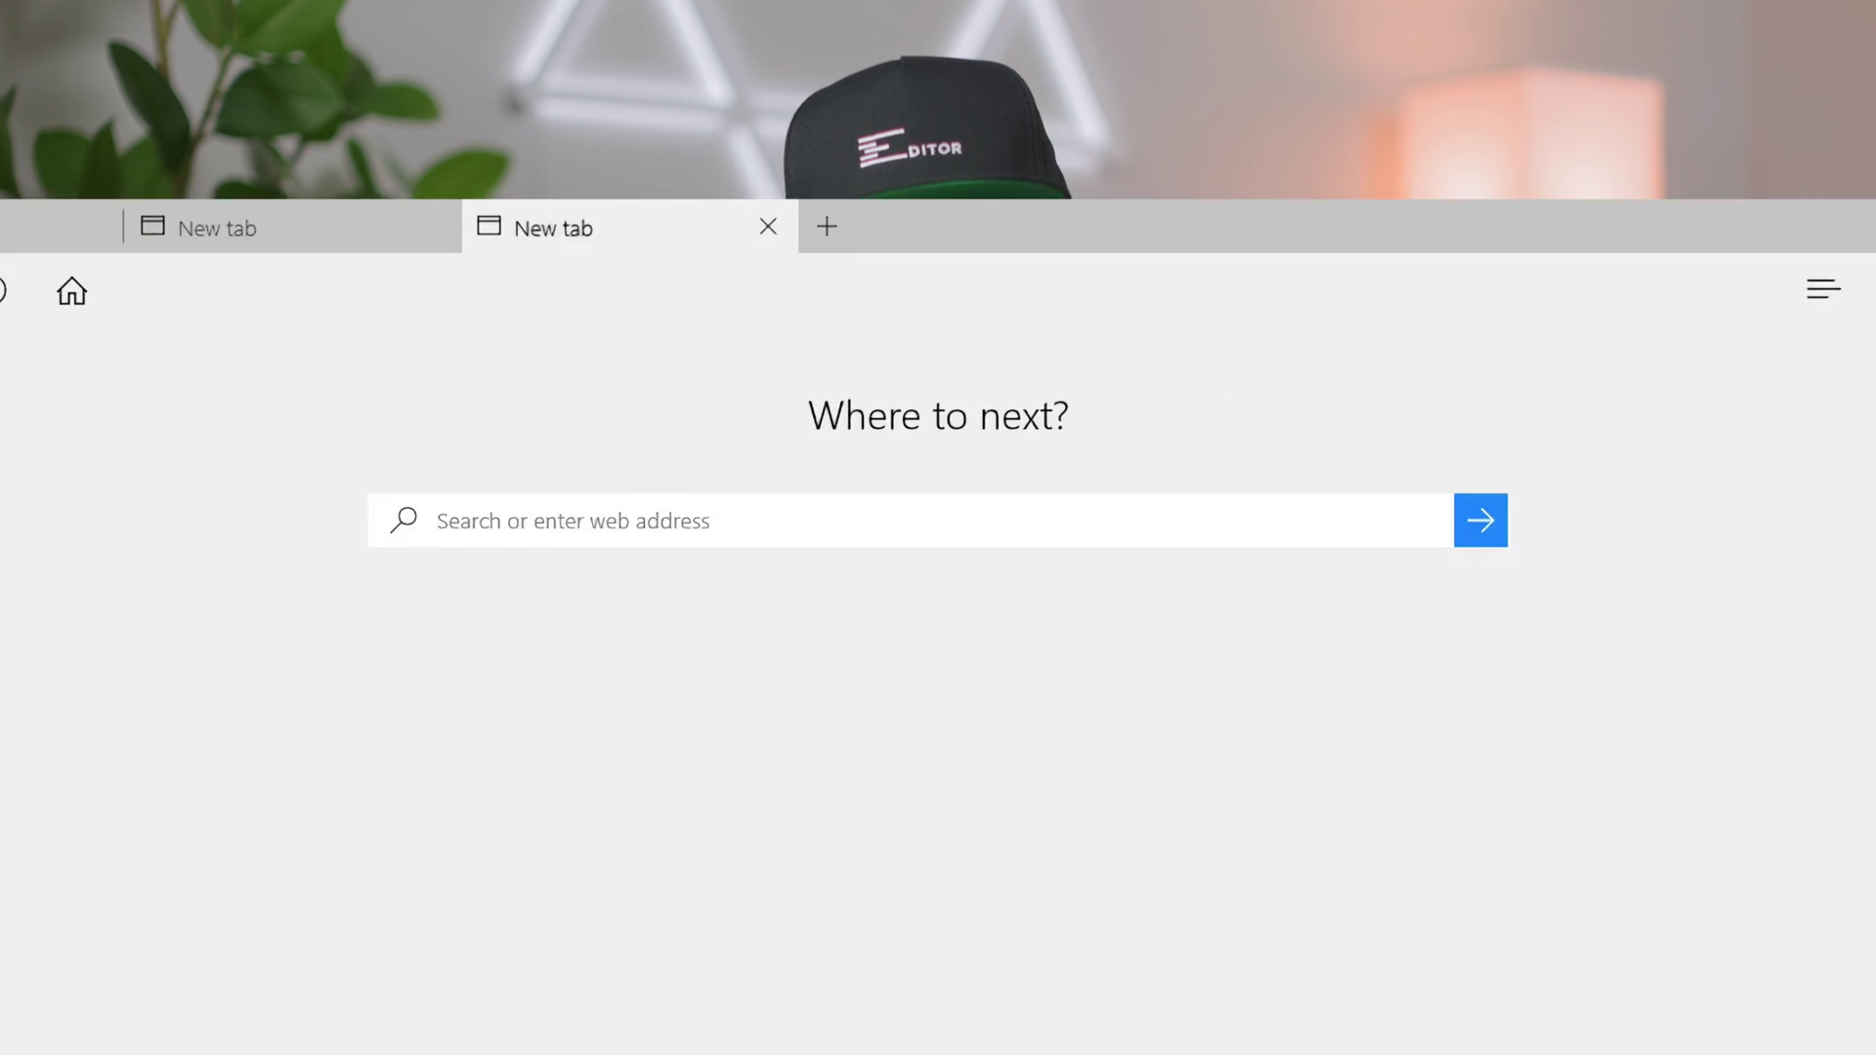
{"action": "type", "text": "CreativeFamAc"}
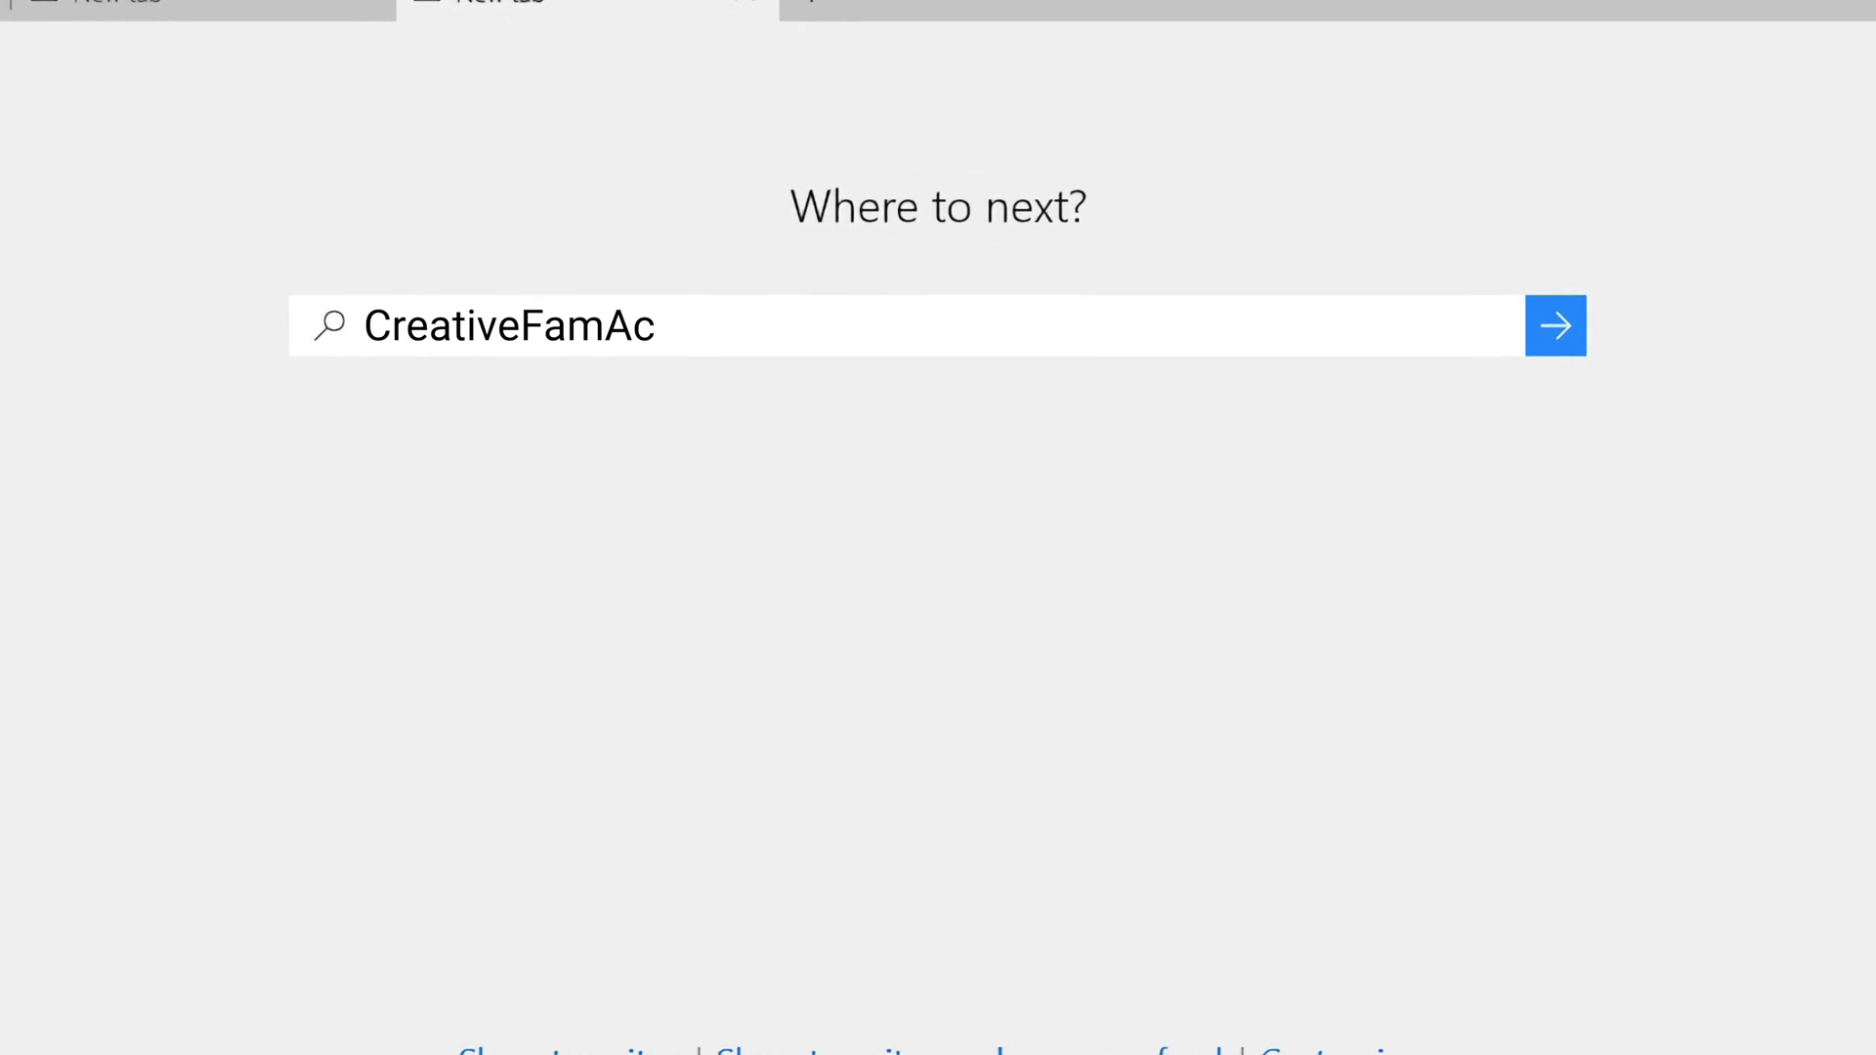
{"action": "type", "text": "ademy.com"}
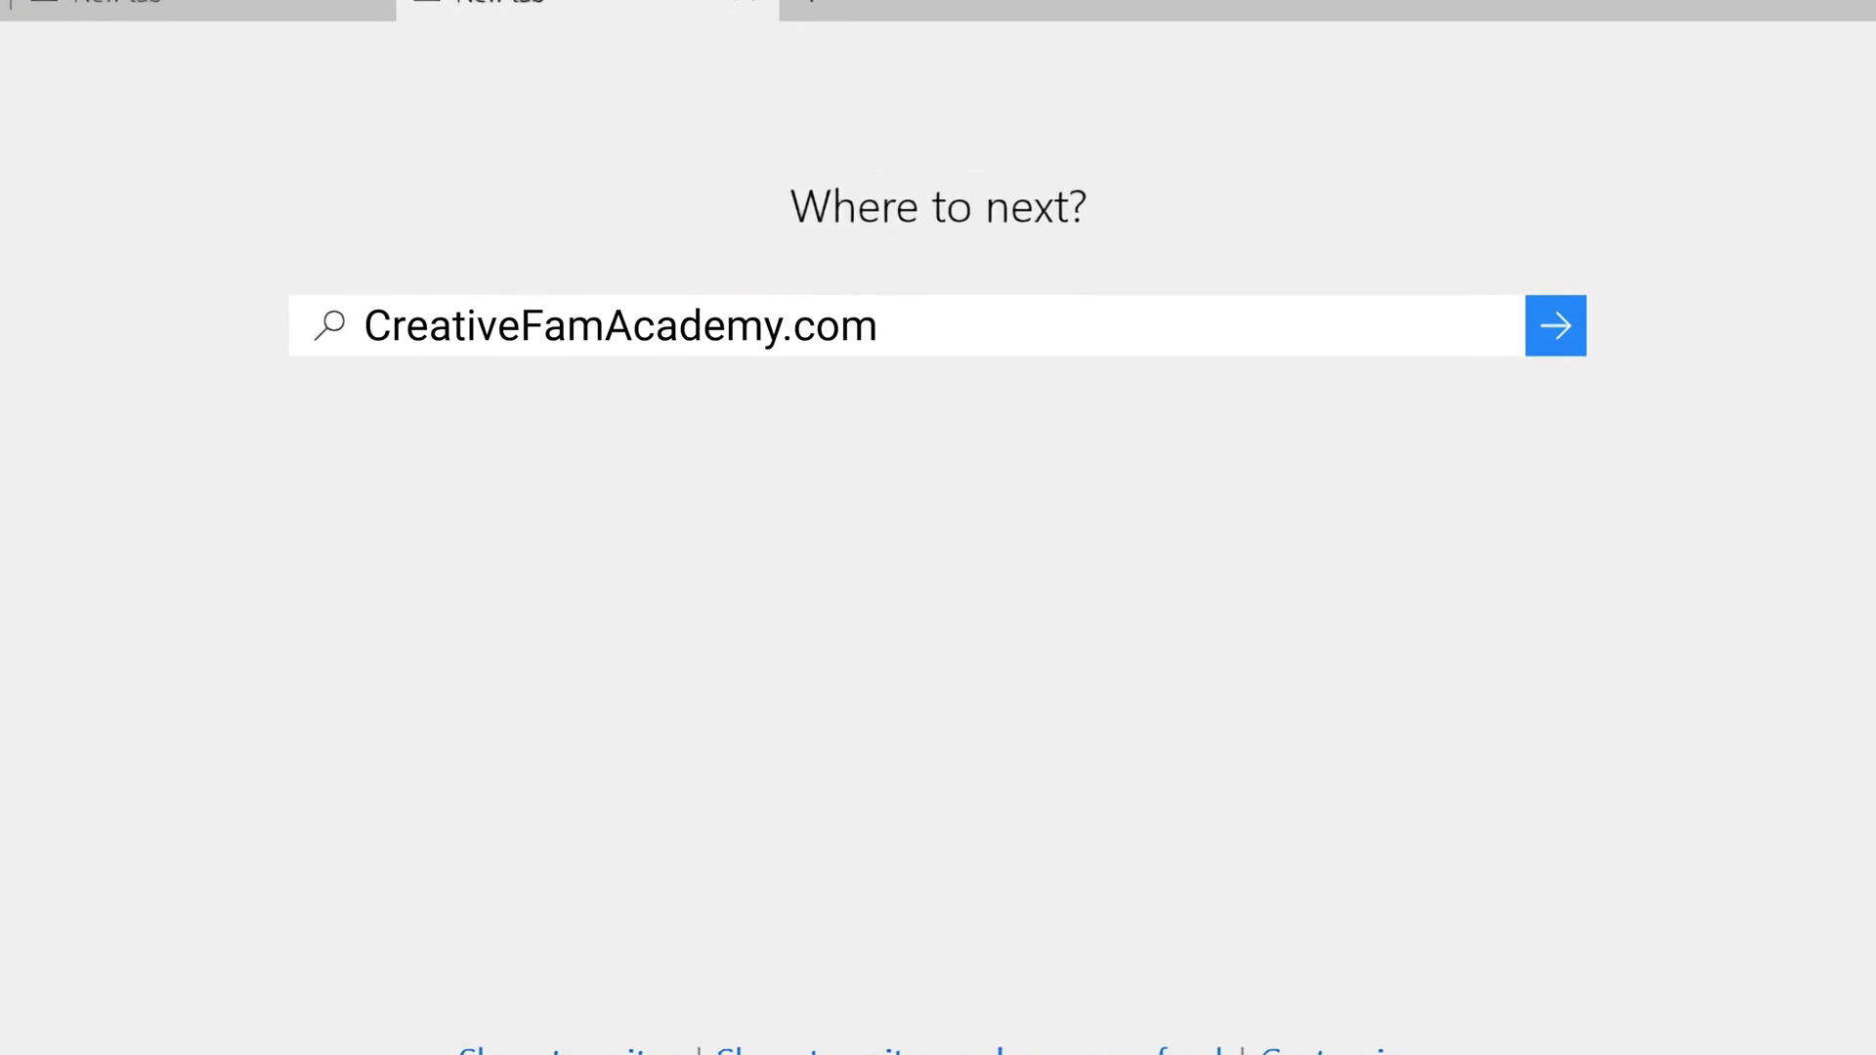